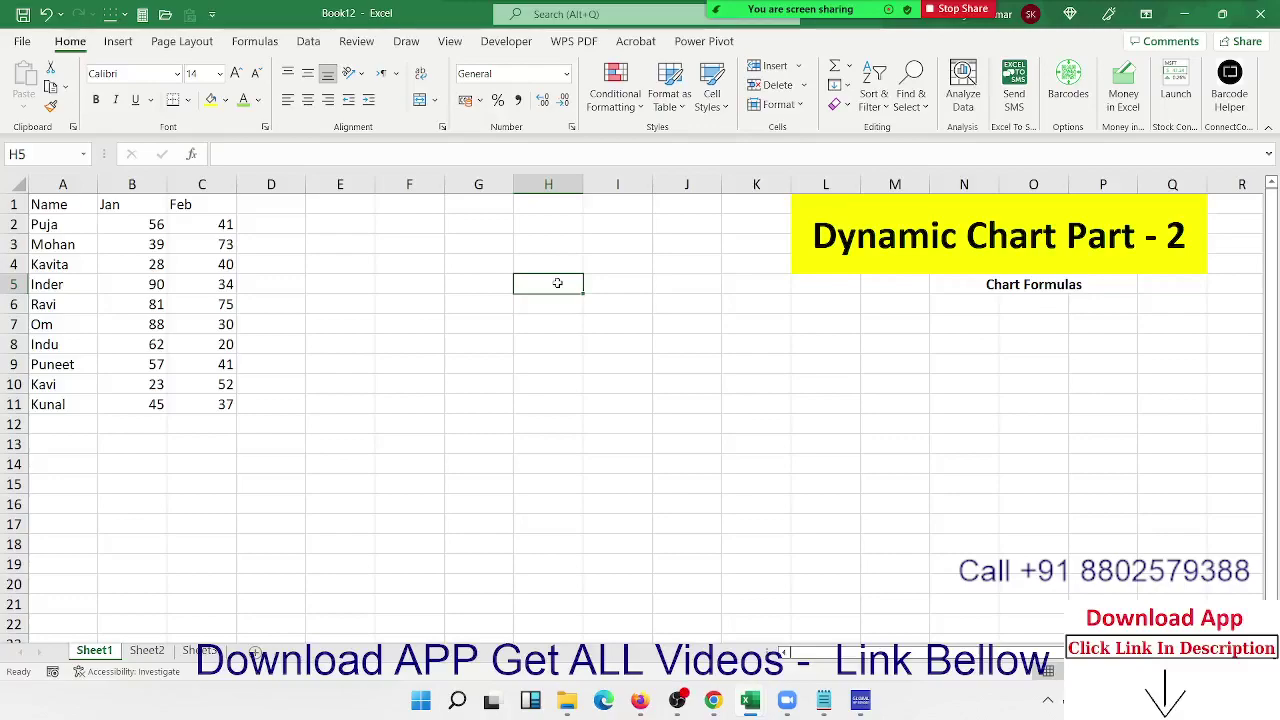
- Put borders on every cell of the A1:C11 sales table
drag(63, 205, 197, 407)
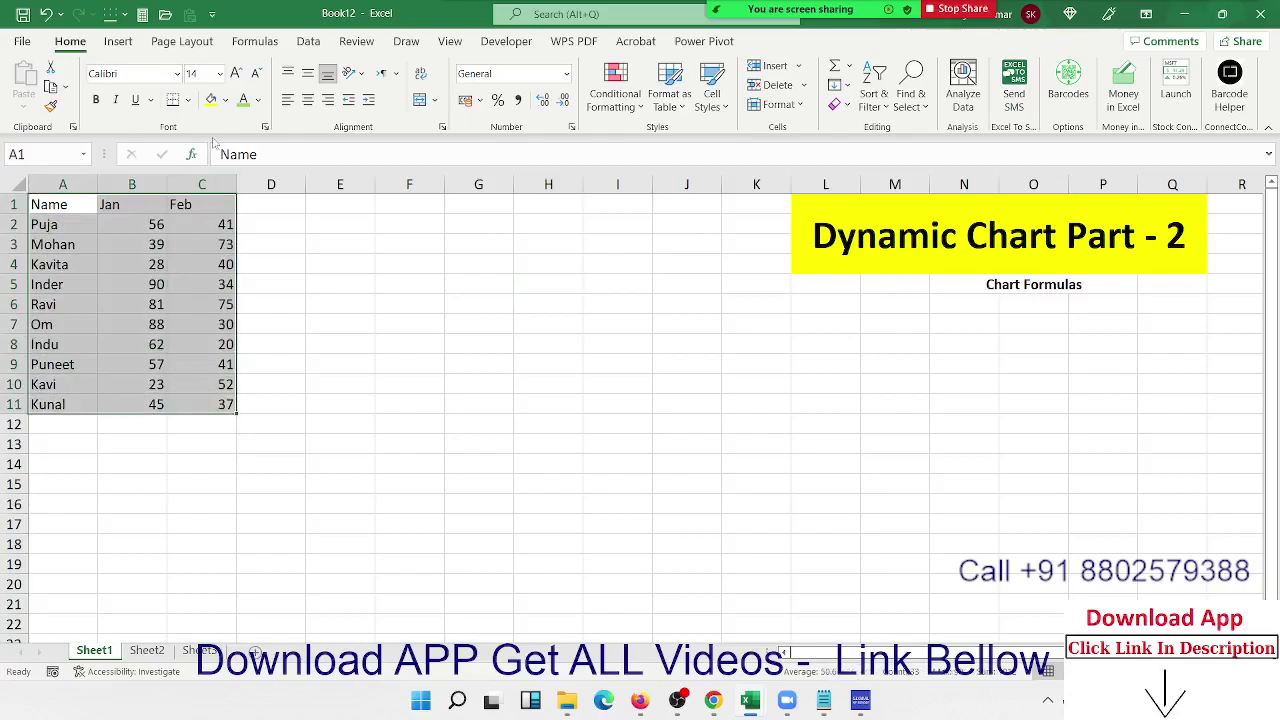
click(192, 100)
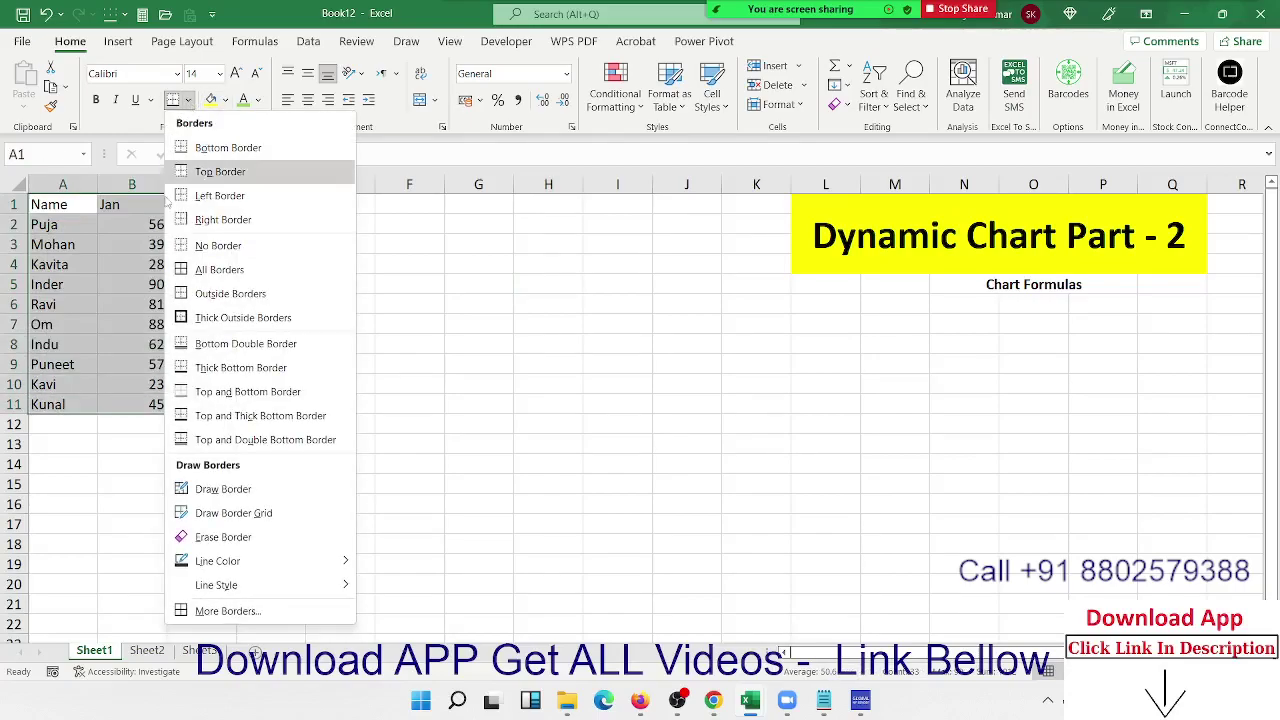
click(180, 272)
- Fill the Name/Jan/Feb header row A1:C1 with yellow
drag(58, 202, 193, 205)
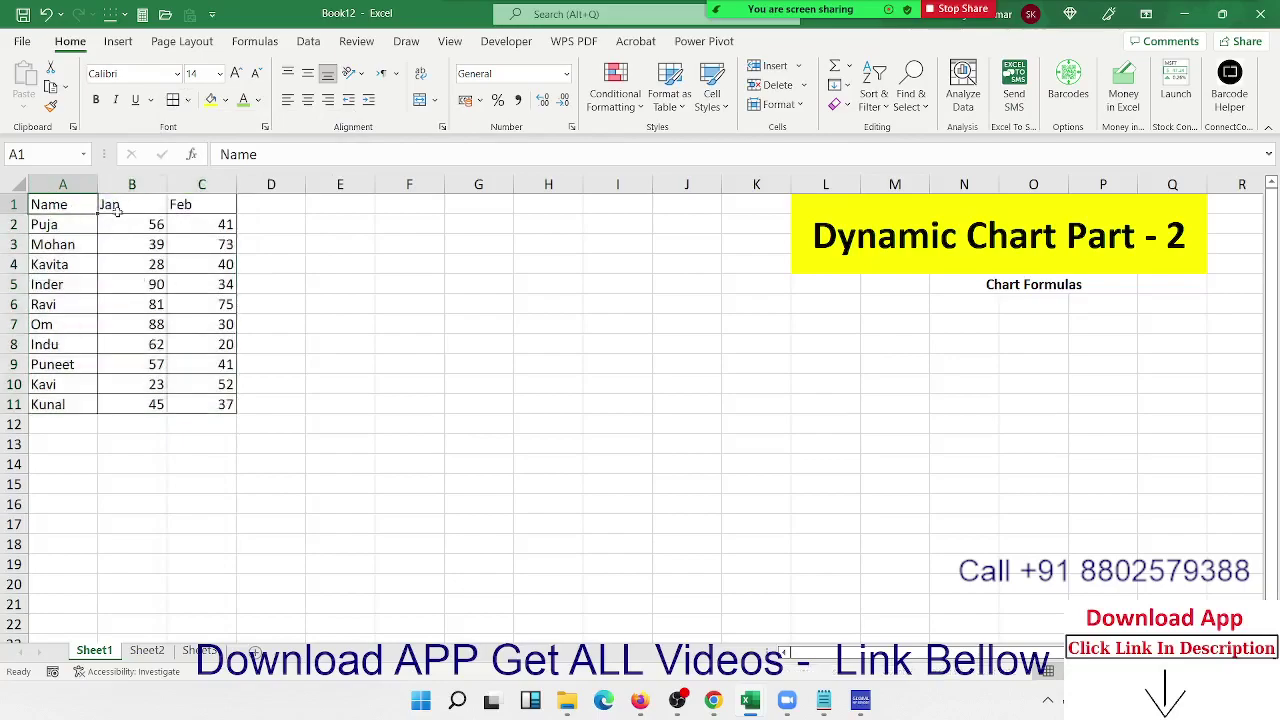
click(210, 100)
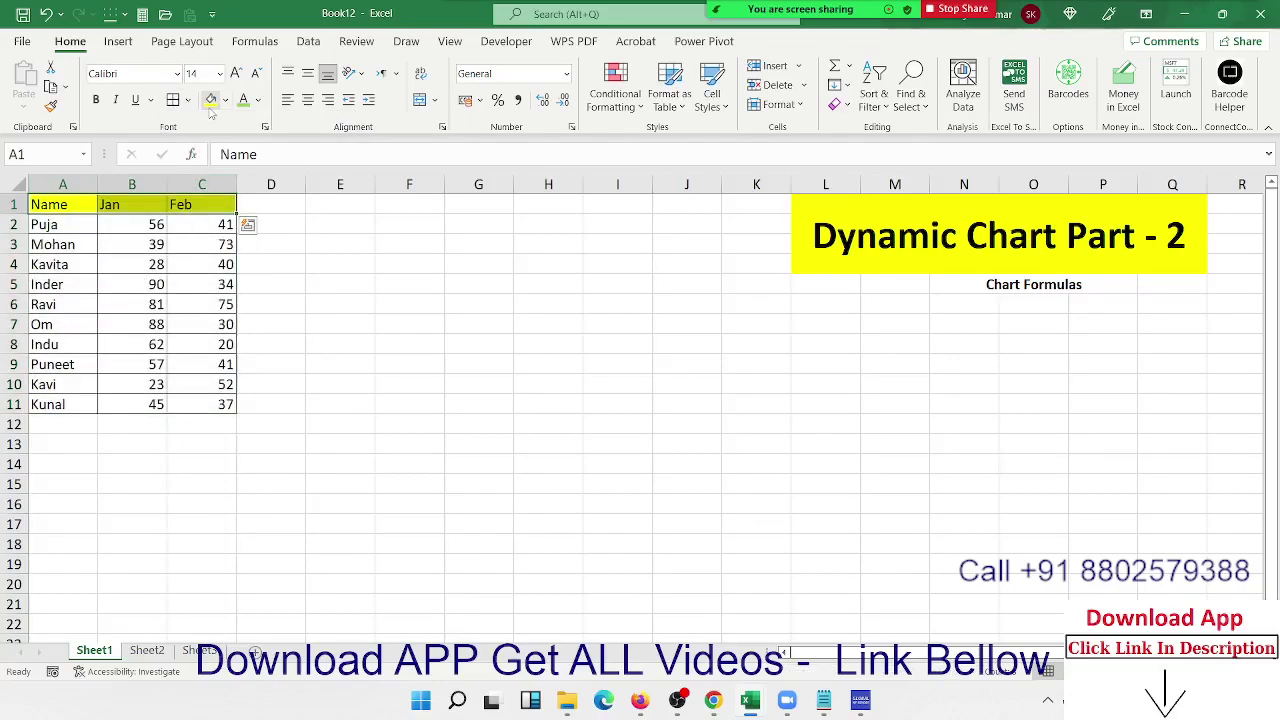
drag(73, 206, 210, 397)
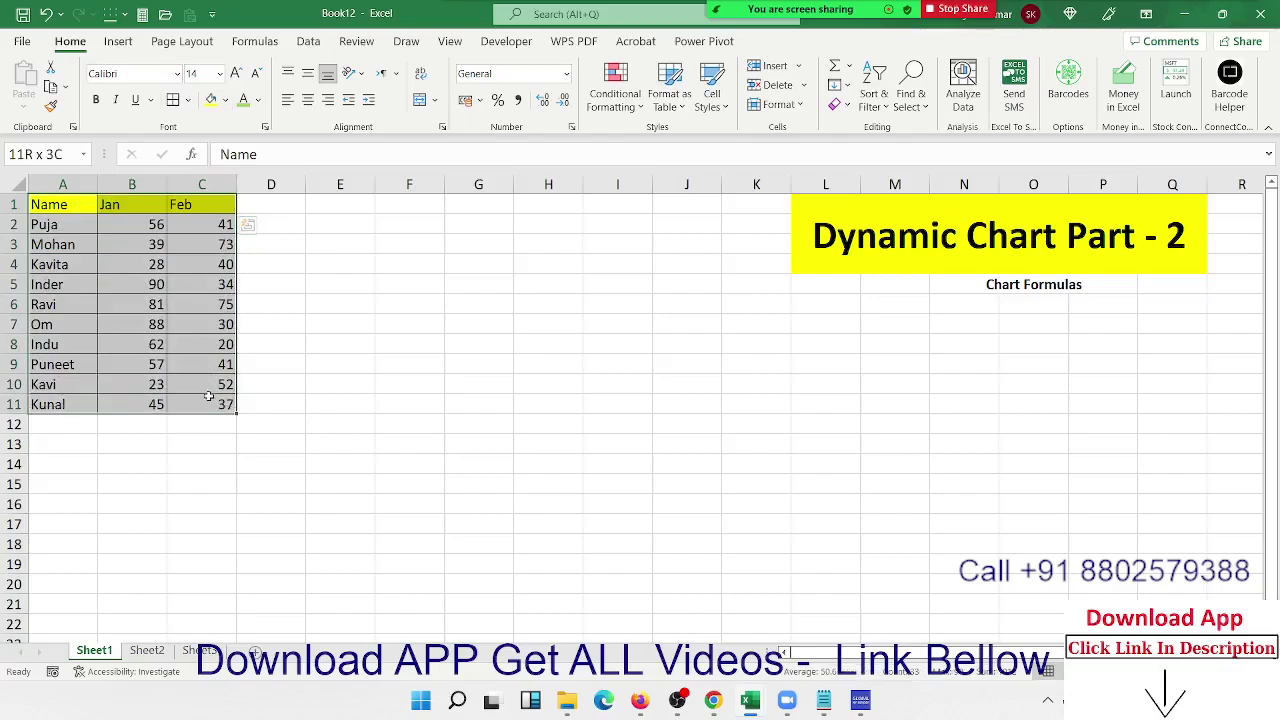
- Insert a clustered column chart of Jan and Feb sales, enlarged across roughly D12:M28
click(136, 47)
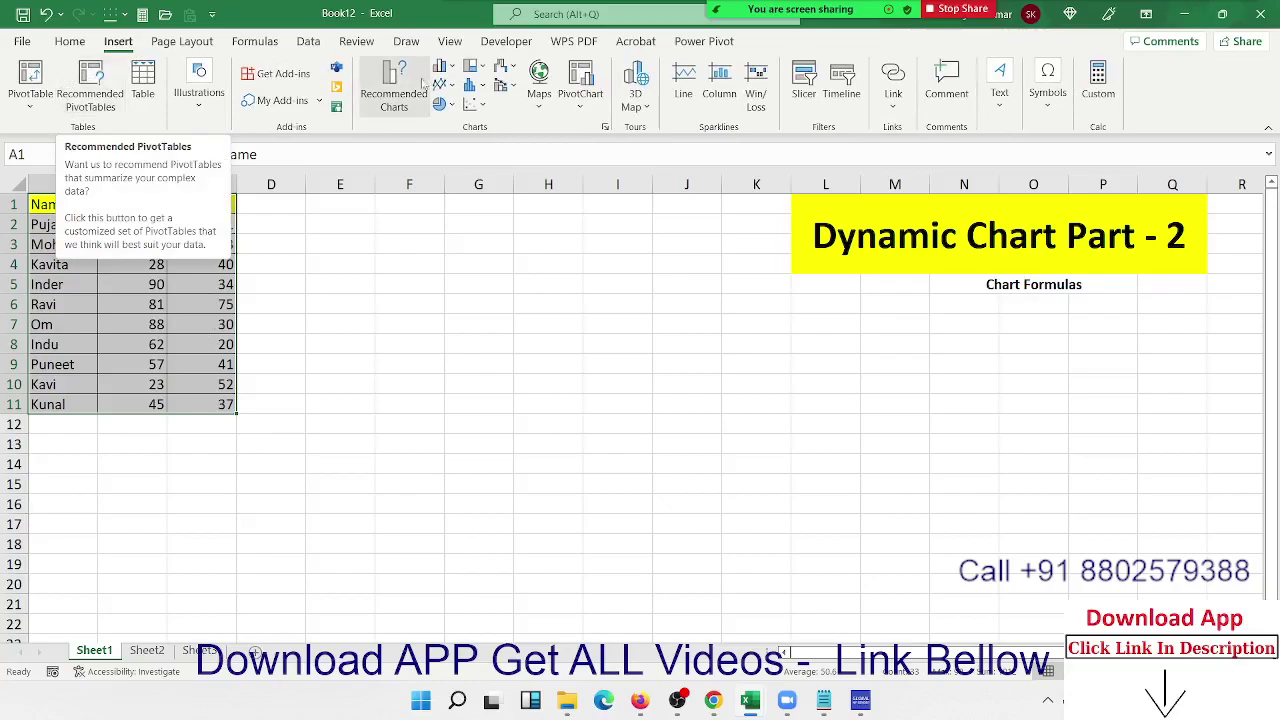
click(441, 70)
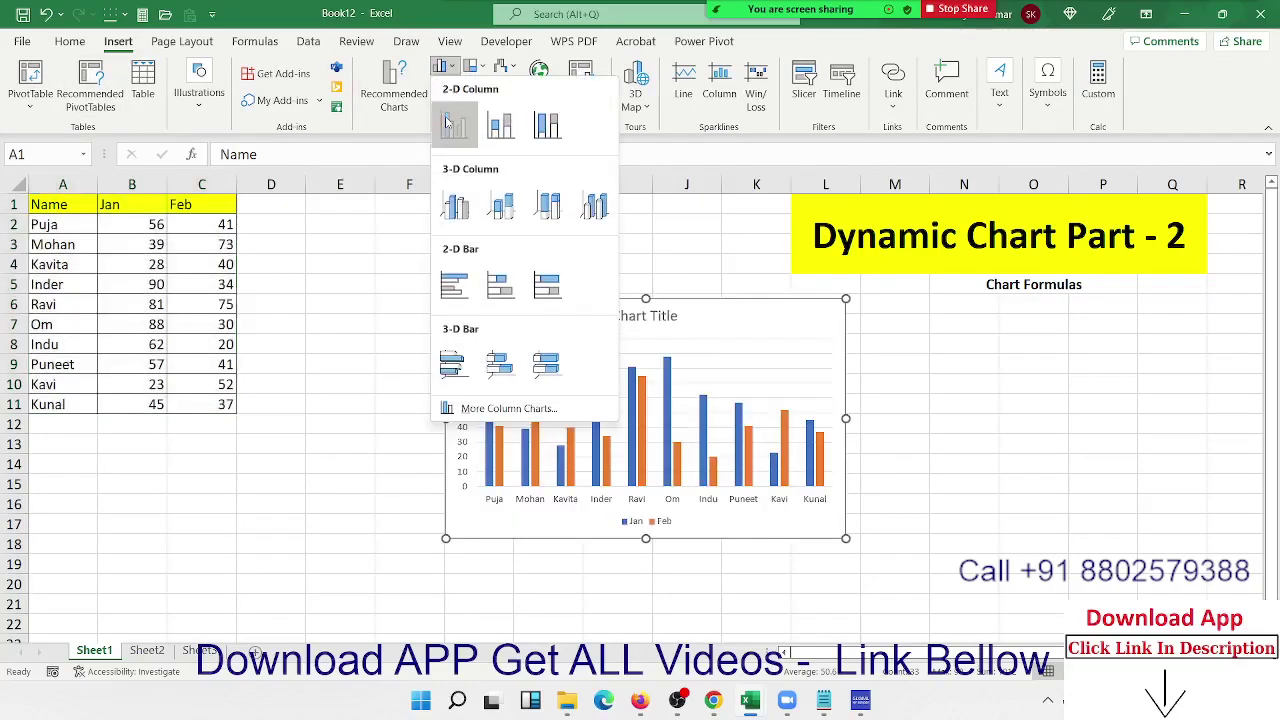
click(455, 126)
drag(499, 313, 300, 289)
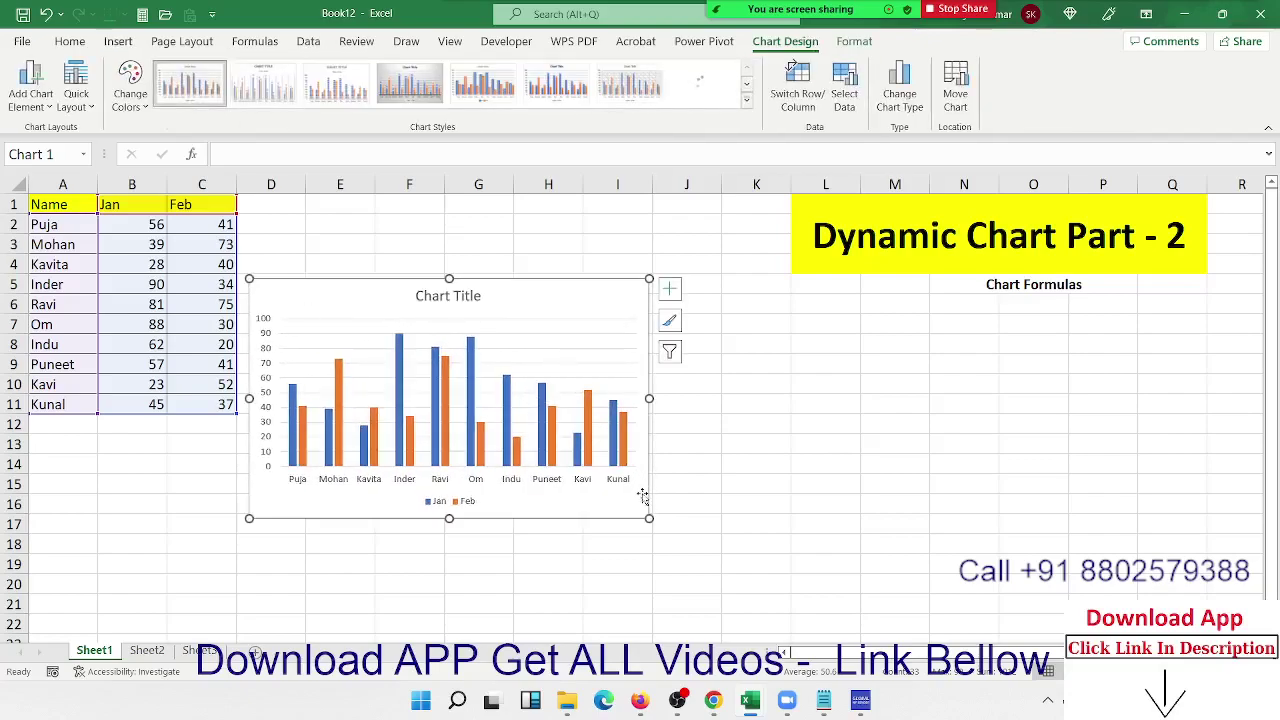
mouse_move(649, 518)
mouse_down()
mouse_move(707, 541)
mouse_move(922, 569)
mouse_up()
drag(361, 286, 351, 285)
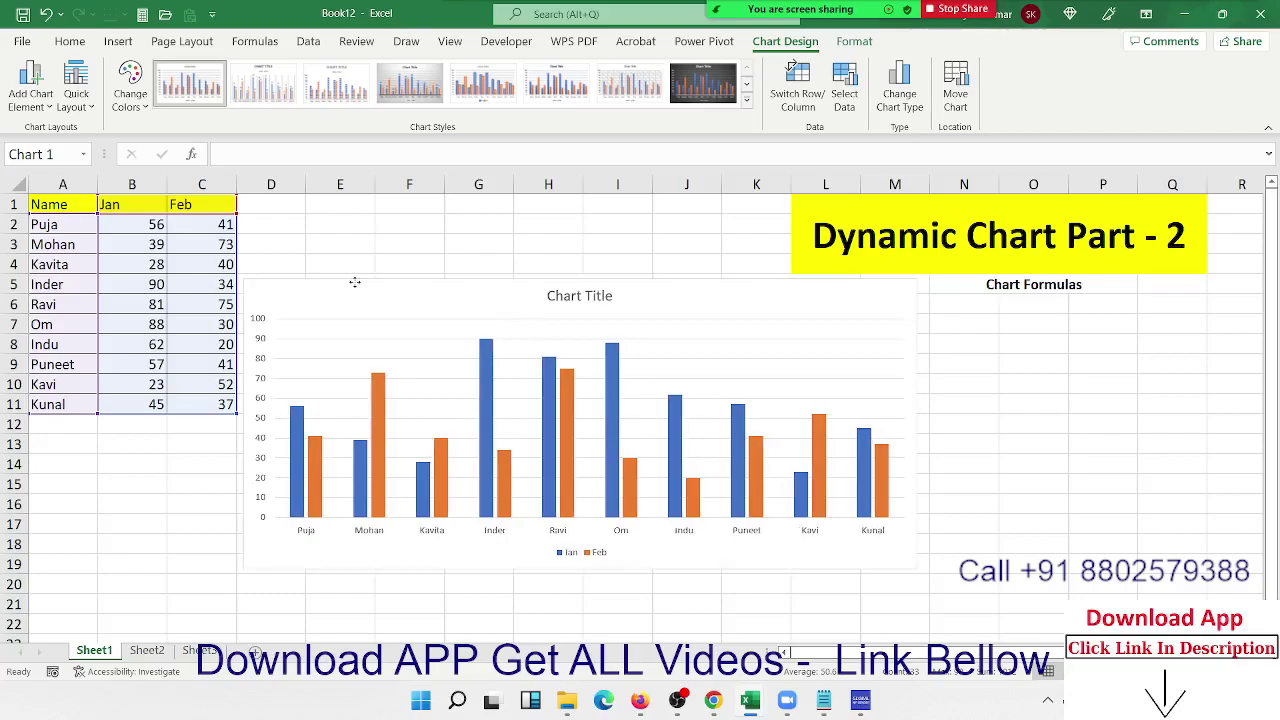
click(1008, 432)
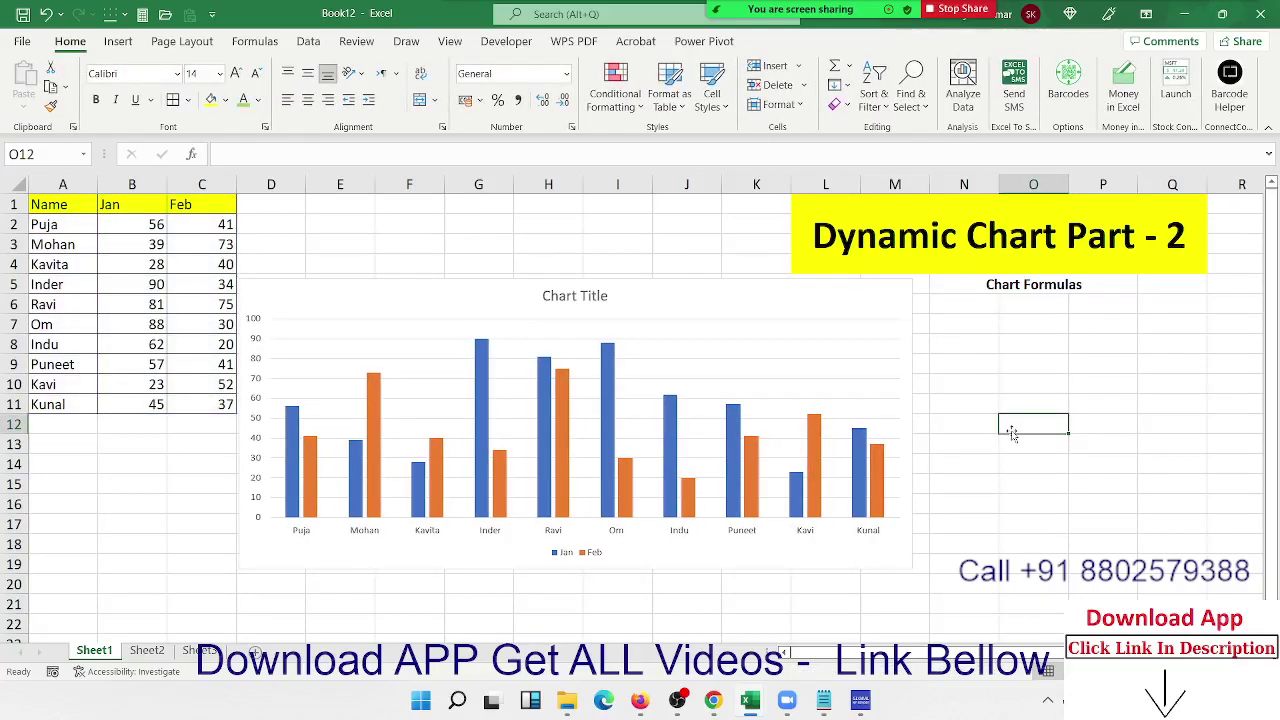
click(600, 307)
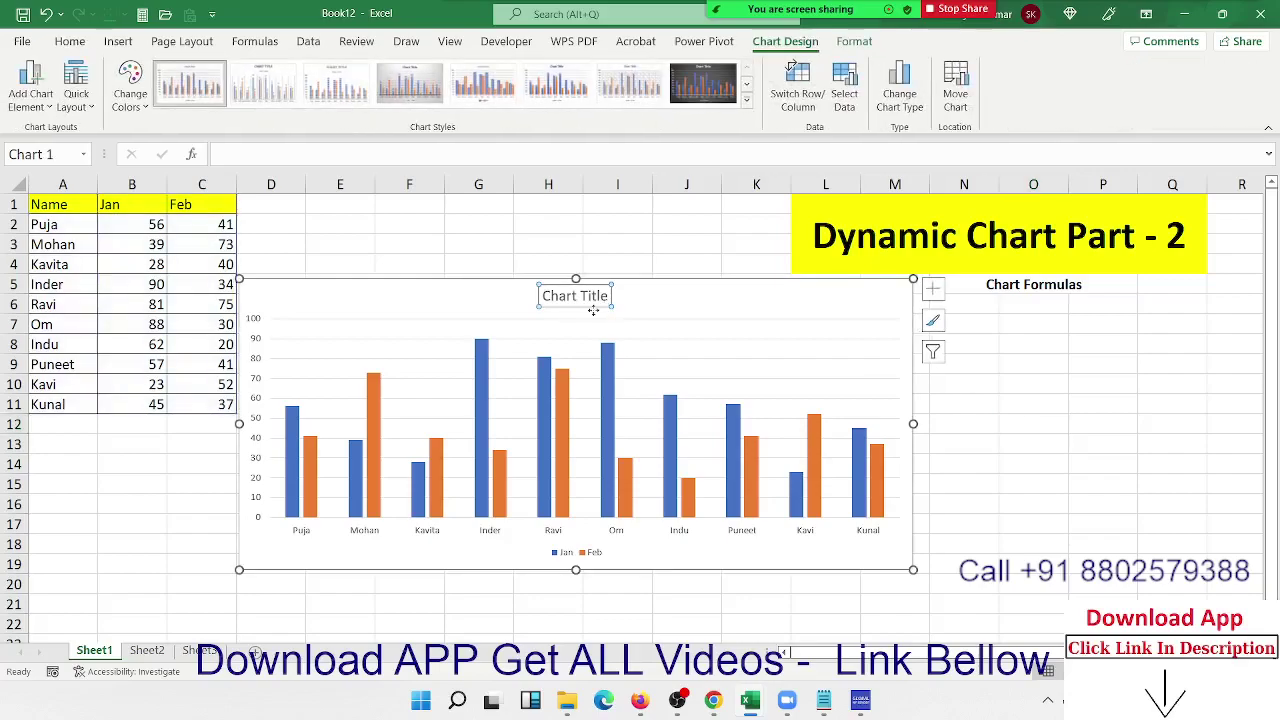
click(371, 392)
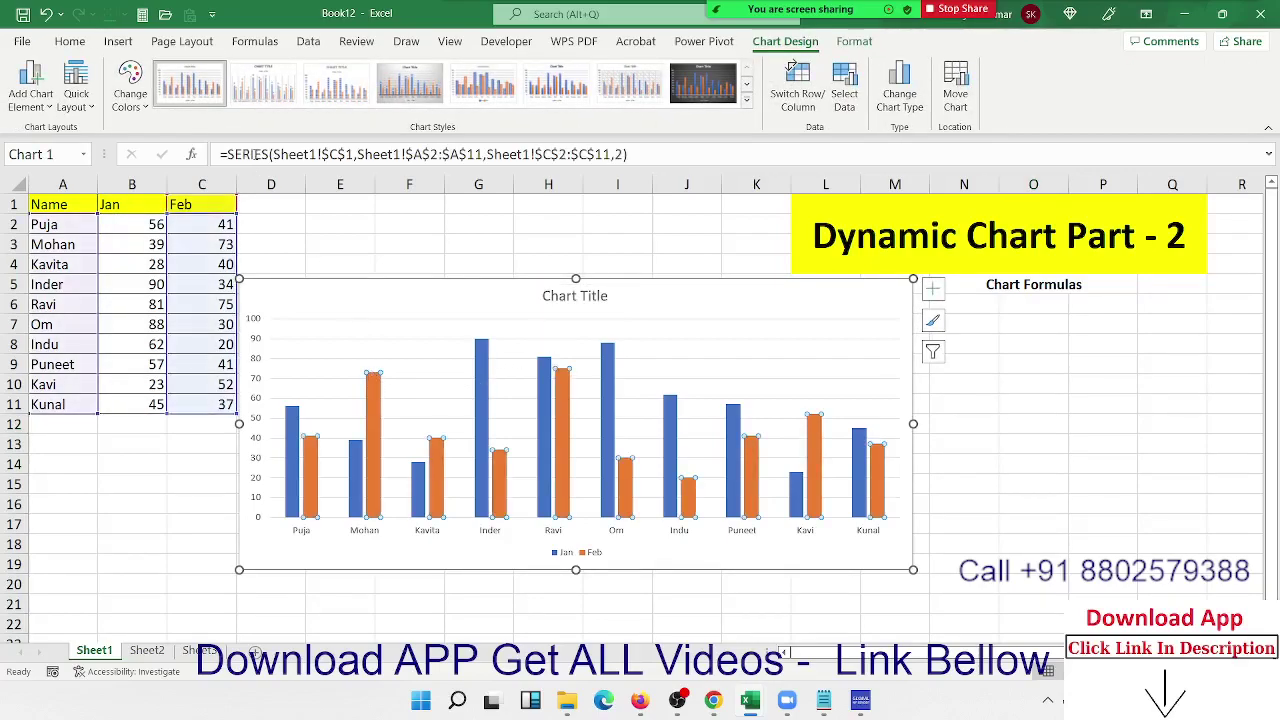
double_click(250, 154)
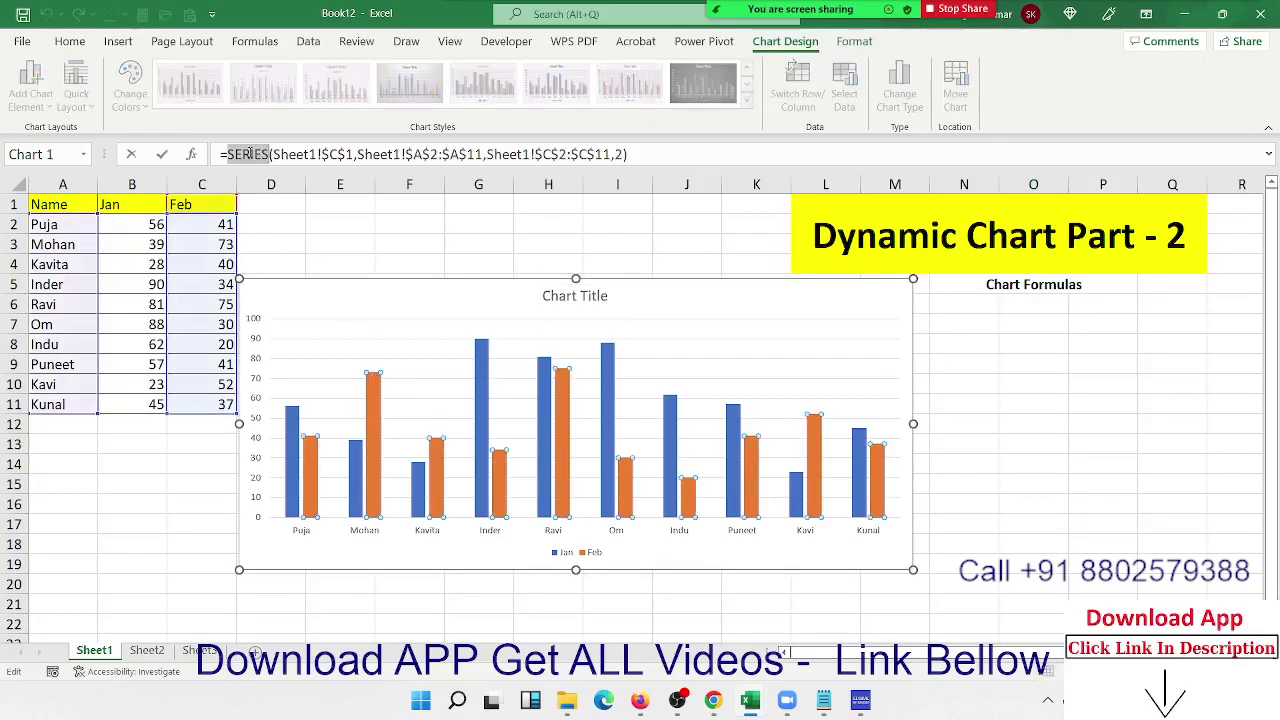
key(Escape)
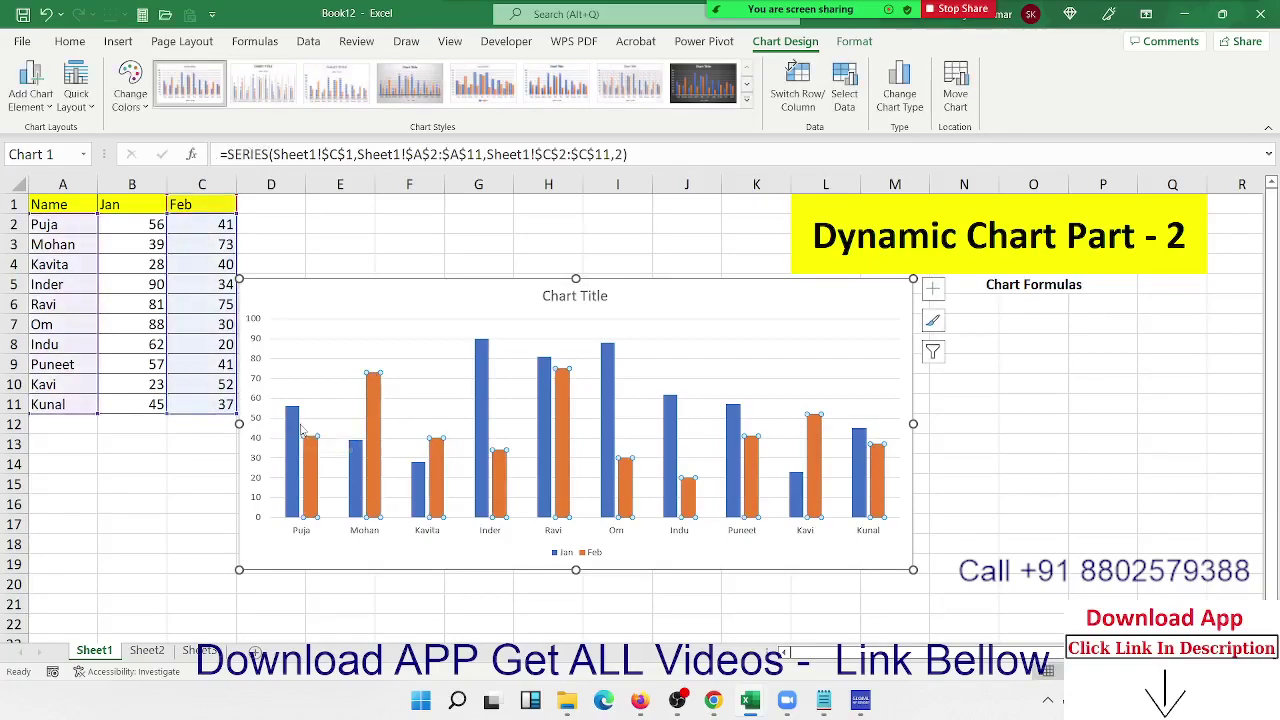
key(Up)
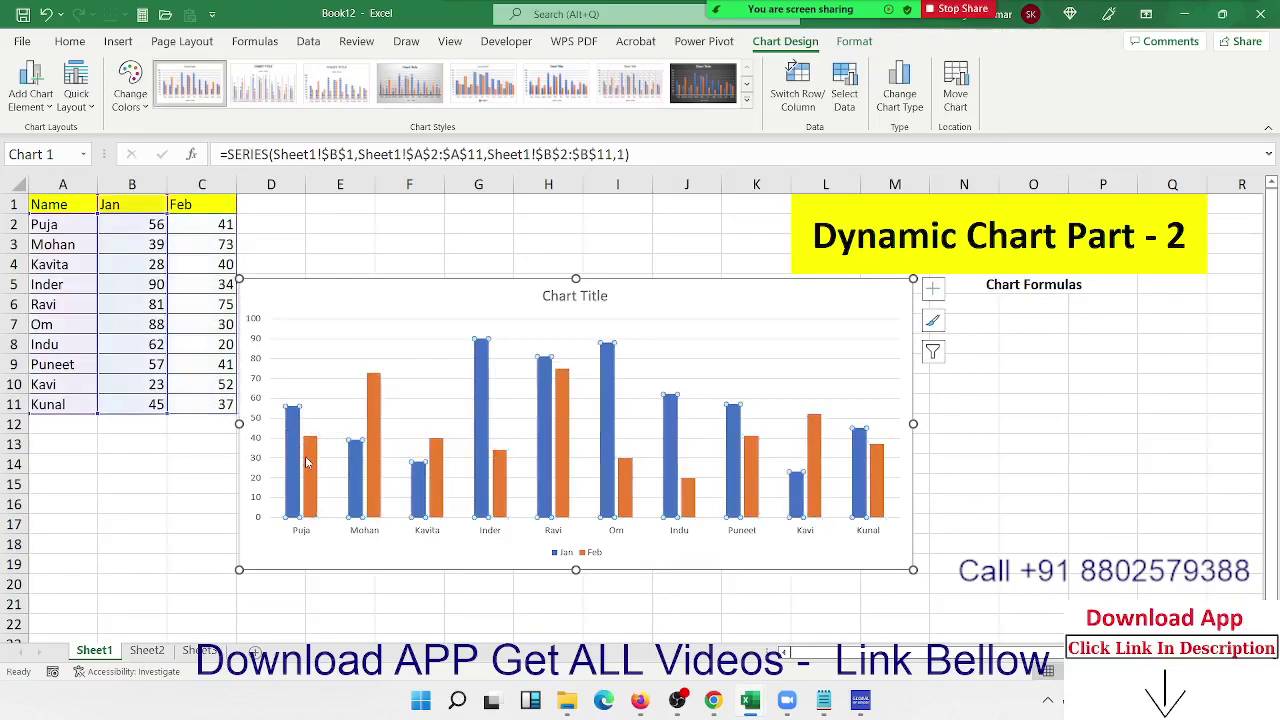
click(310, 463)
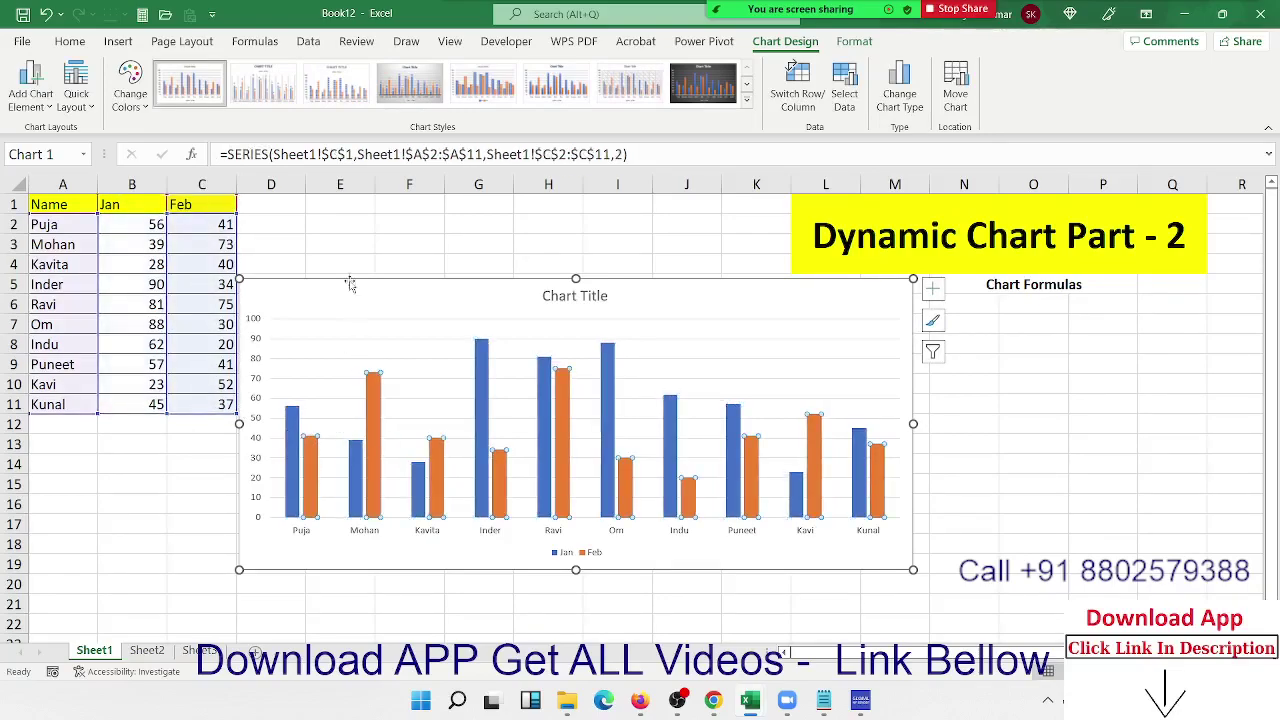
click(352, 152)
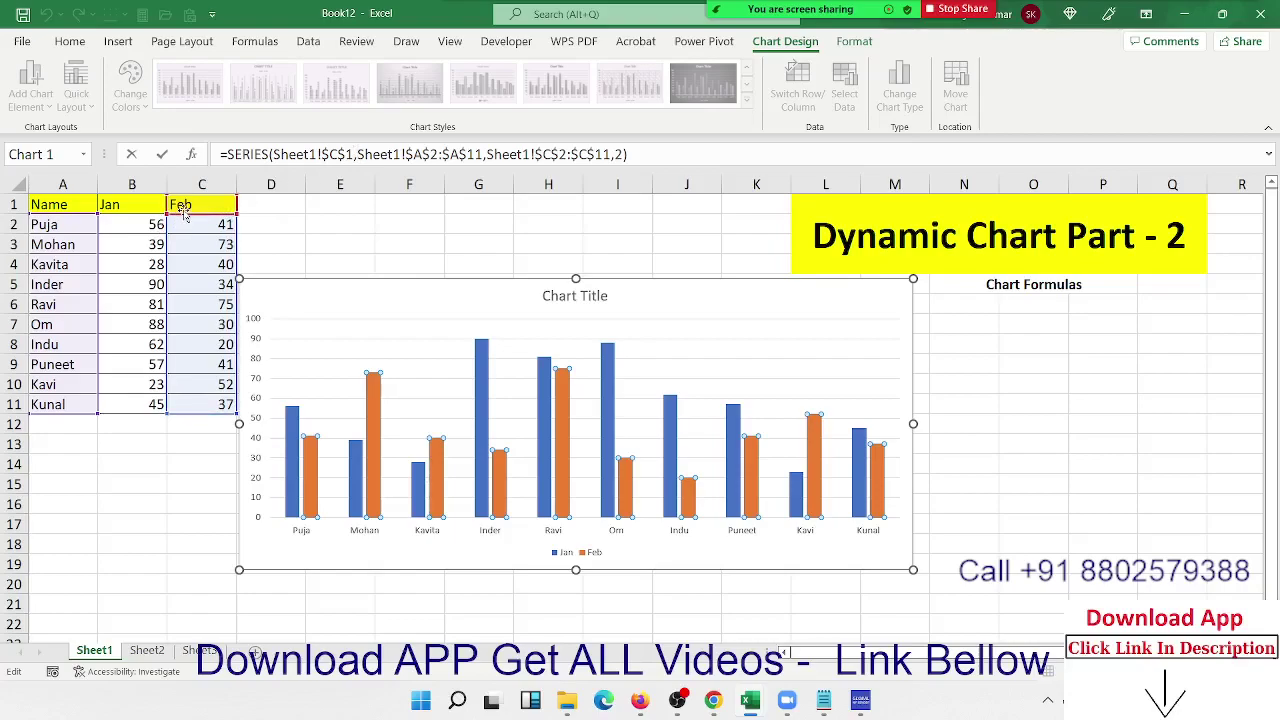
click(290, 415)
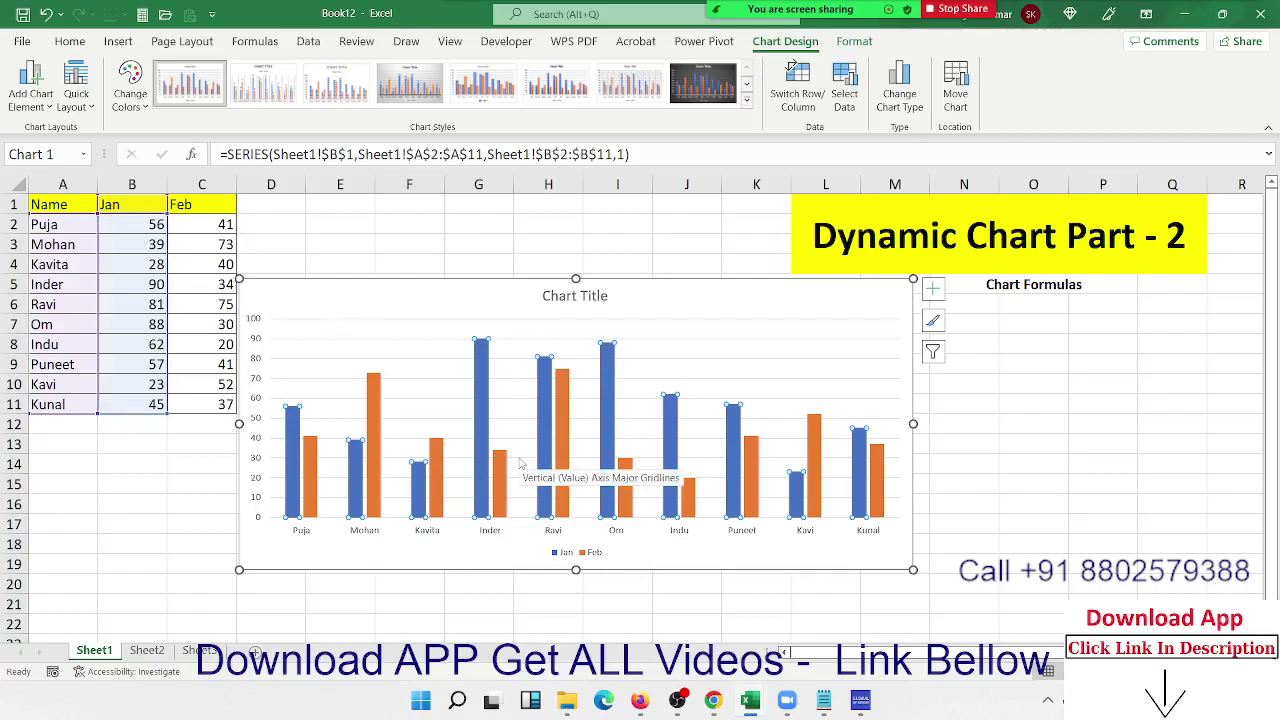
- Copy the Name and Jan columns A1:B11 and paste them at A24
click(50, 205)
drag(50, 205, 110, 406)
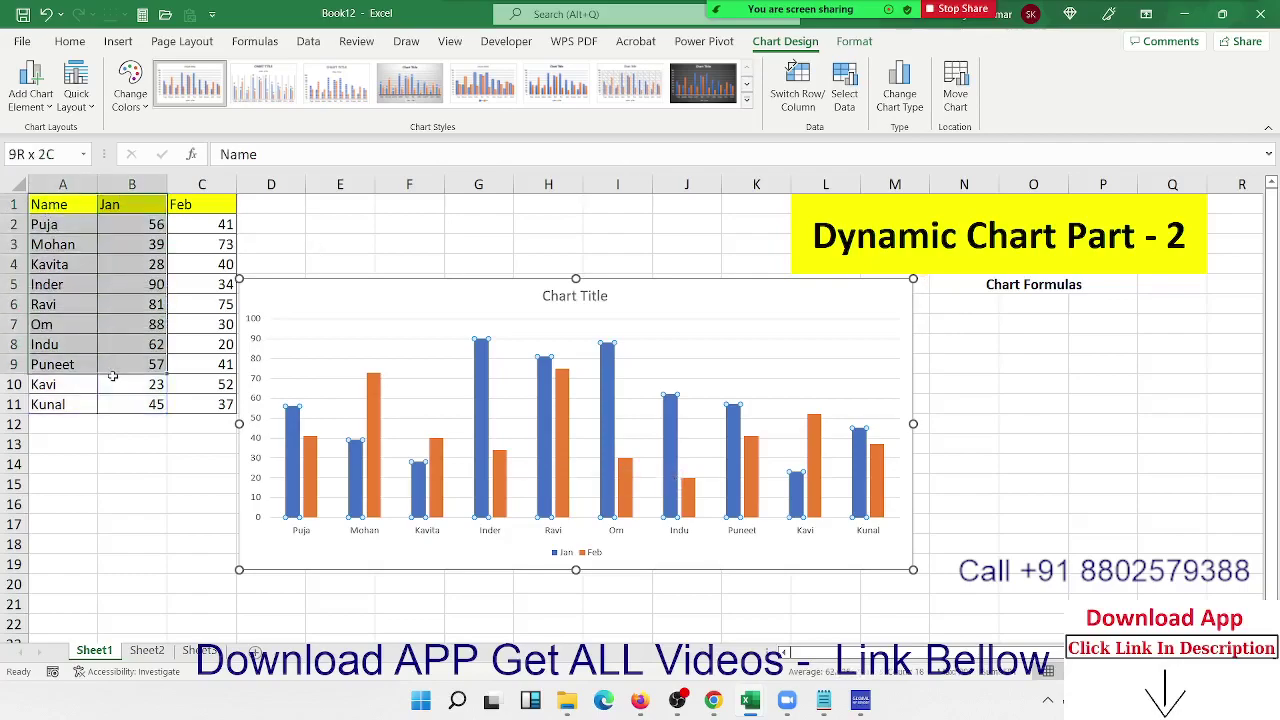
key(ctrl+c)
scroll(109, 503, down, 7)
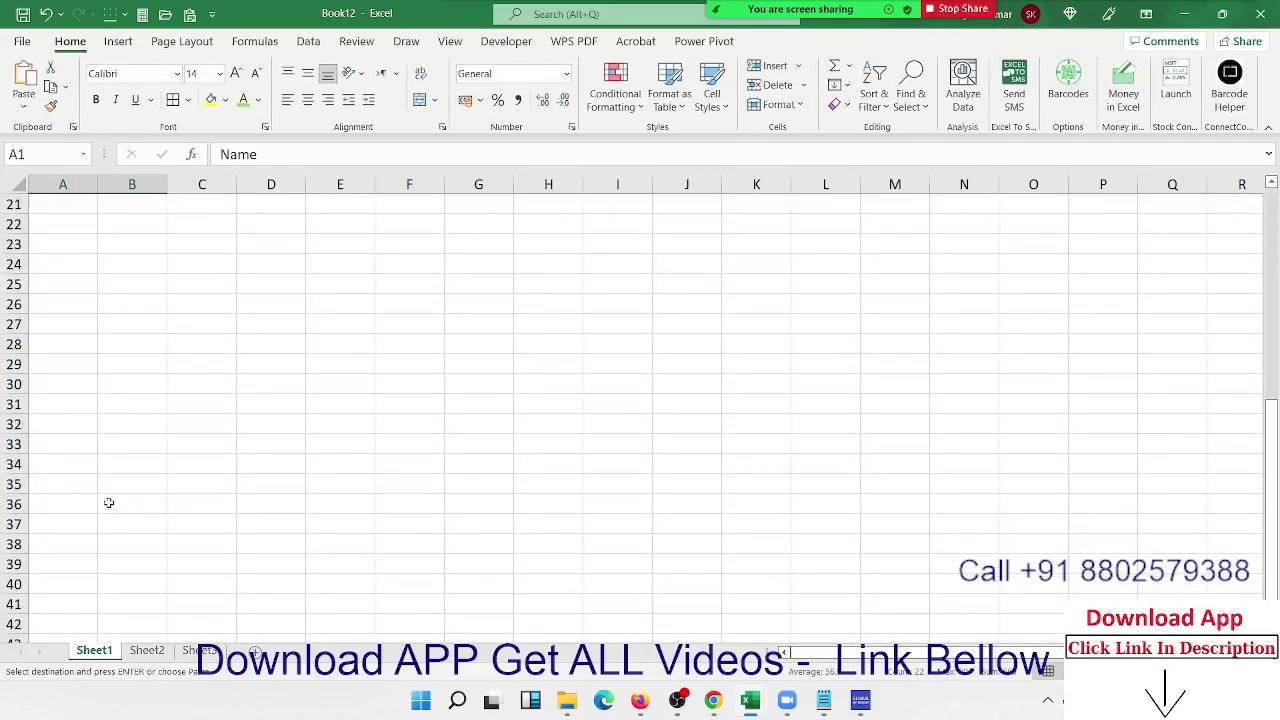
click(85, 272)
key(ctrl+v)
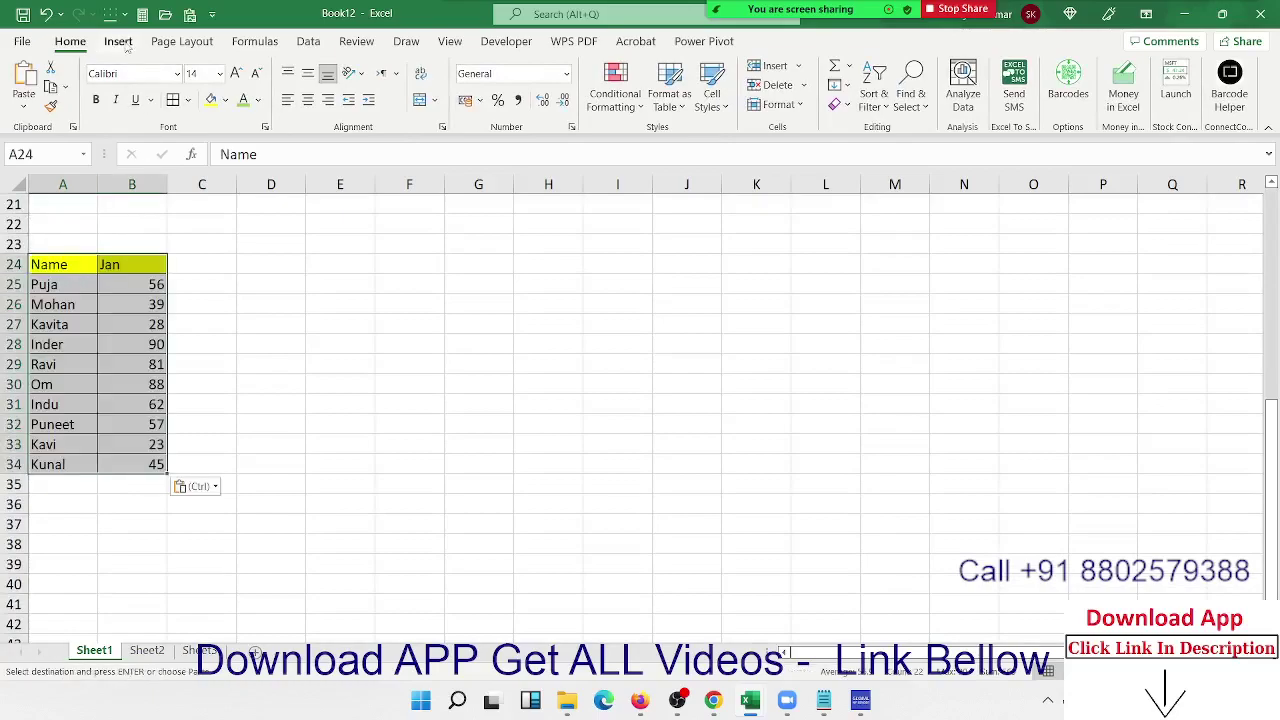
- Insert a clustered column chart of the Jan data, enlarged beside the copied table
click(118, 41)
click(30, 72)
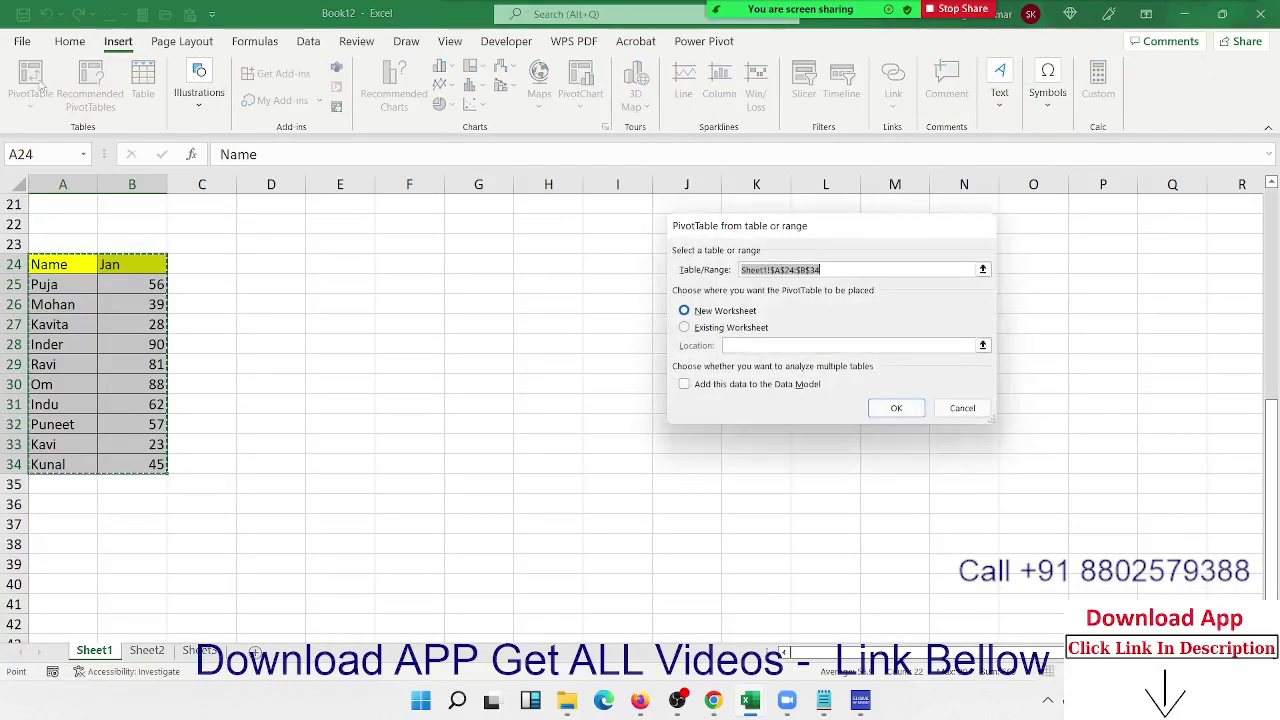
key(Escape)
click(440, 66)
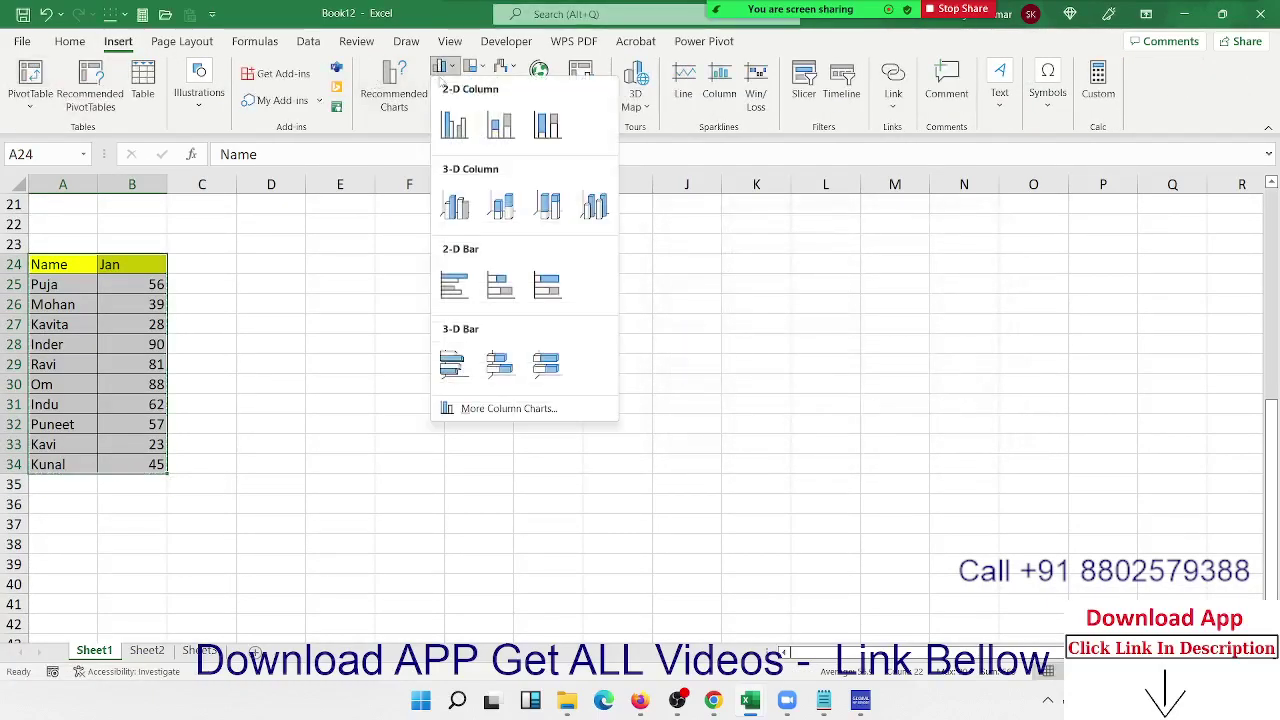
click(457, 126)
drag(510, 324, 304, 280)
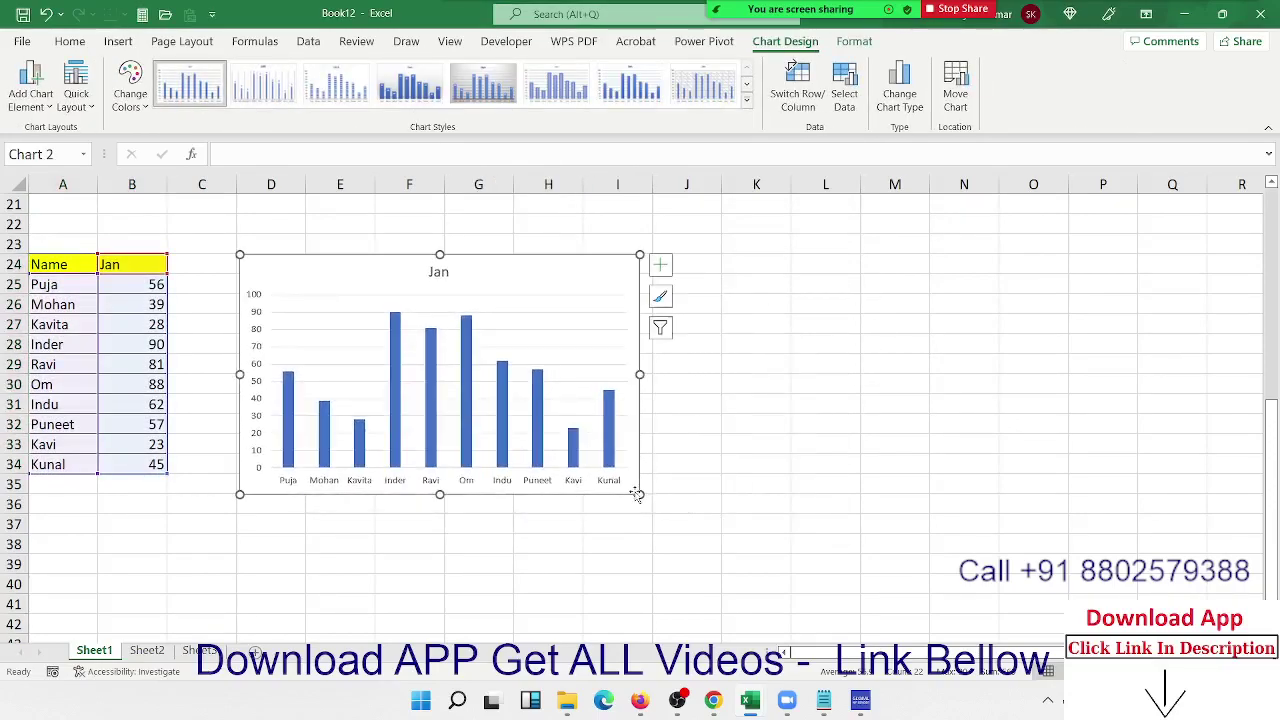
drag(638, 492, 759, 541)
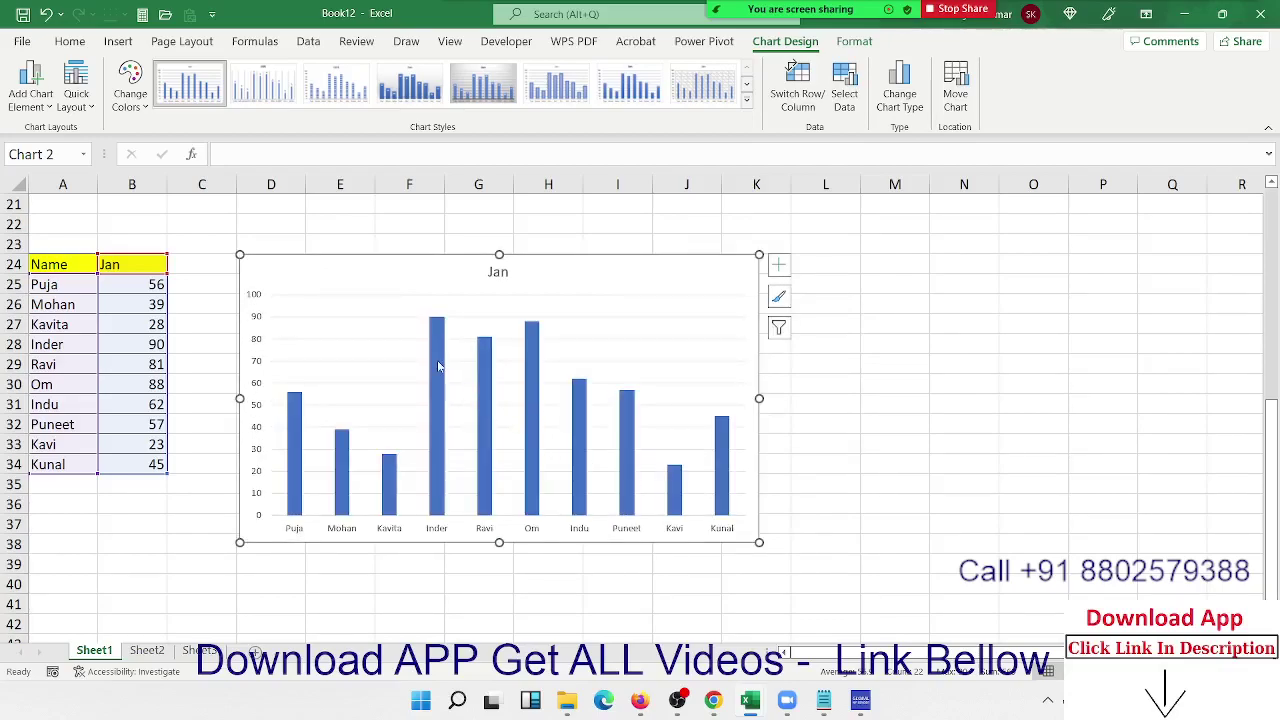
- Inspect the Jan series name reference $B$24 in the formula bar without changing it
click(437, 366)
double_click(347, 154)
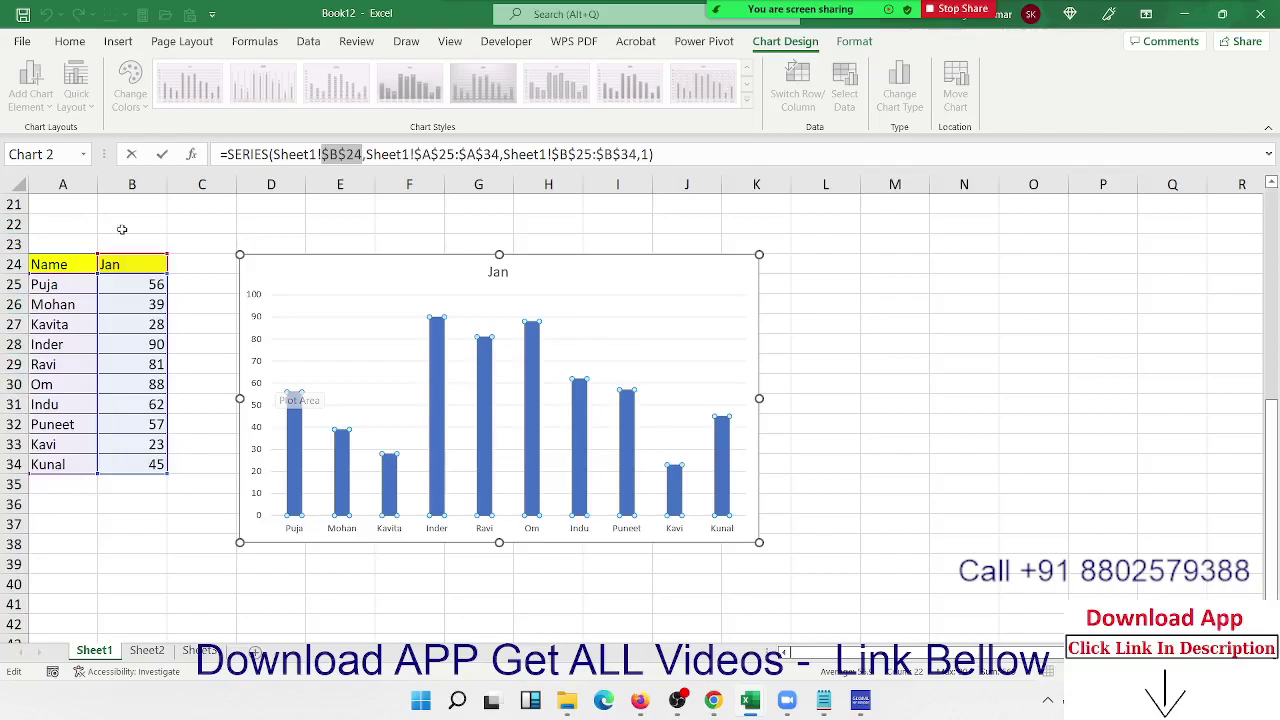
key(Return)
click(208, 244)
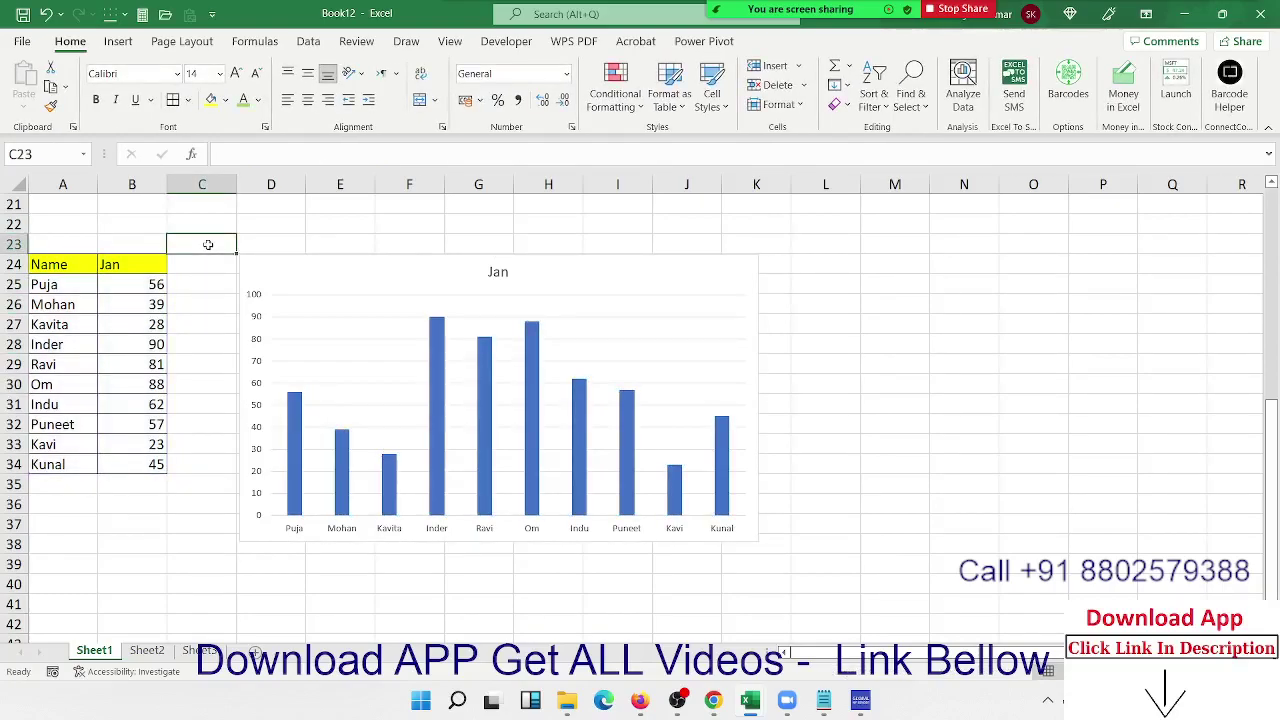
- Enter ="Sales "&B24&" -2022" in C23 so it displays Sales Jan -2022
text(WSd)
key(BackSpace)
key(BackSpace)
key(BackSpace)
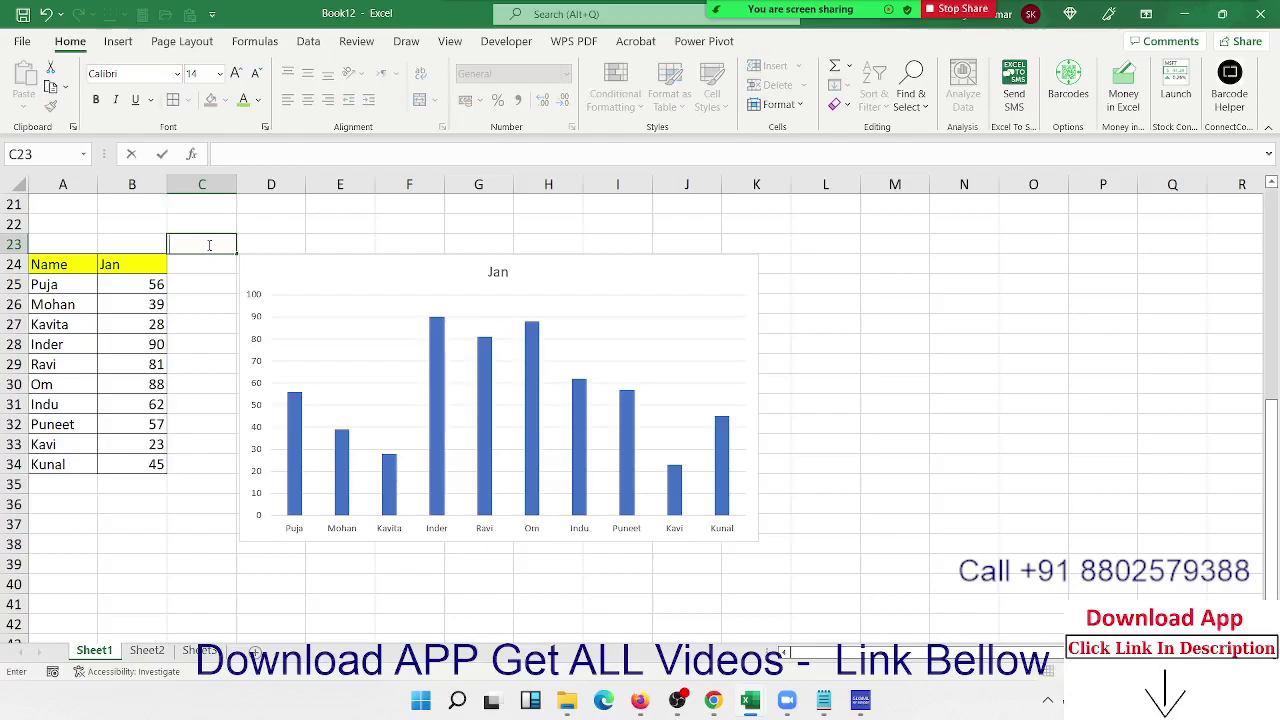
text(="S)
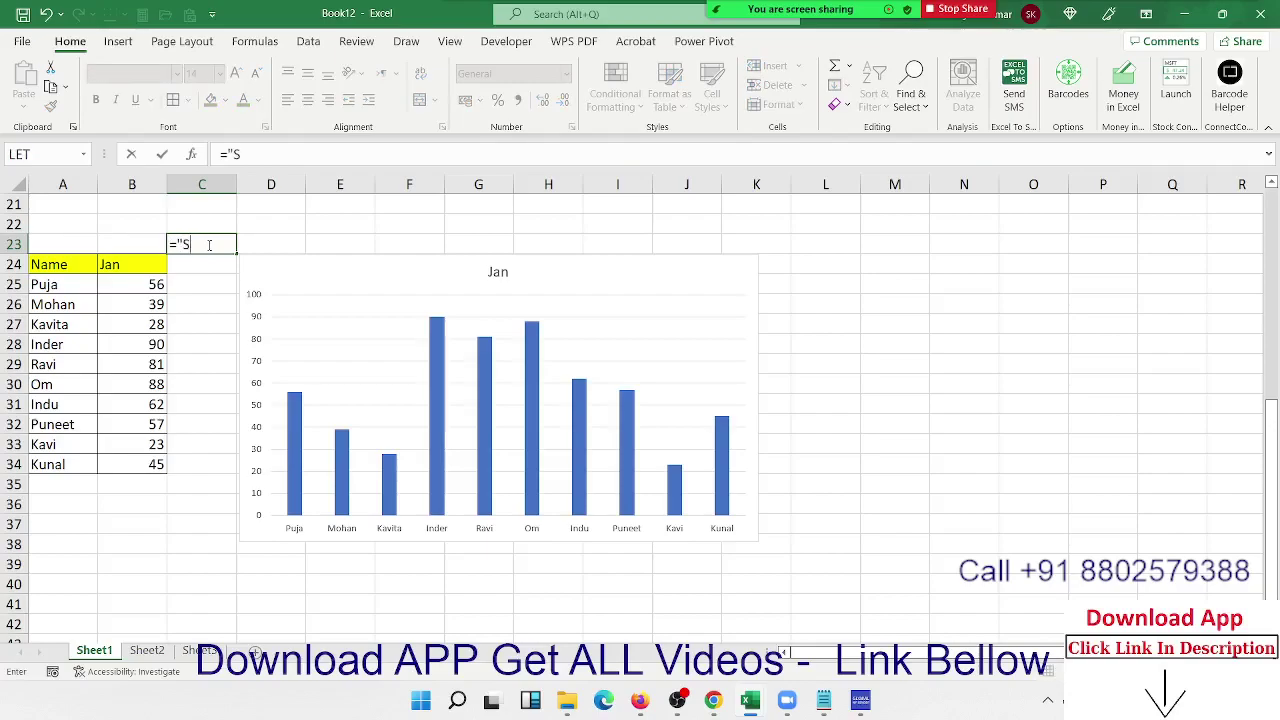
text(ales ")
text(&)
click(146, 265)
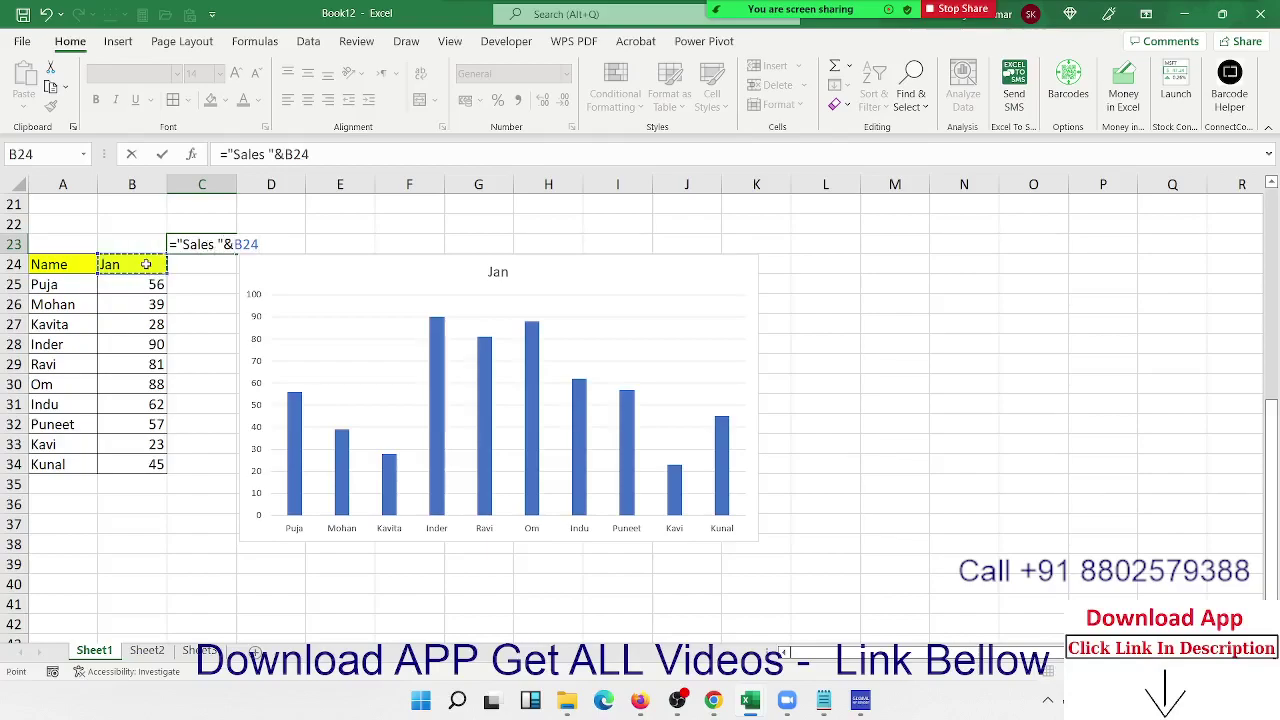
text(&")
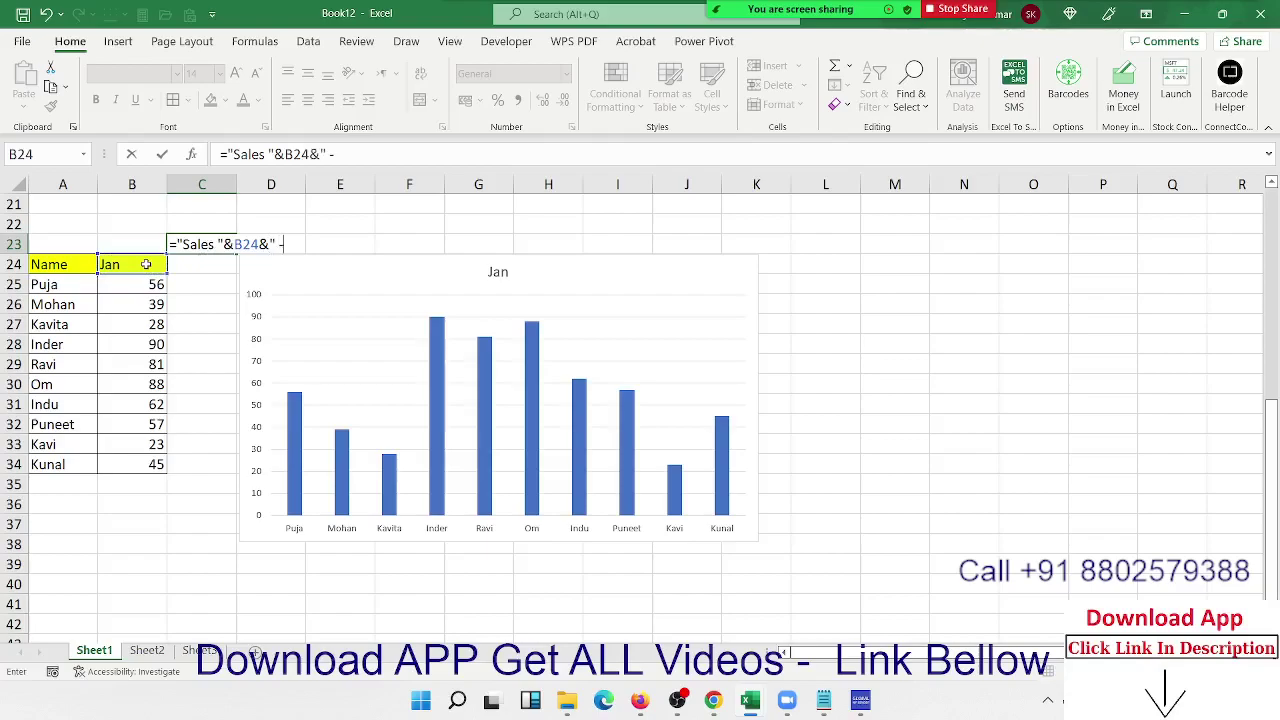
text( -2022)
key(Return)
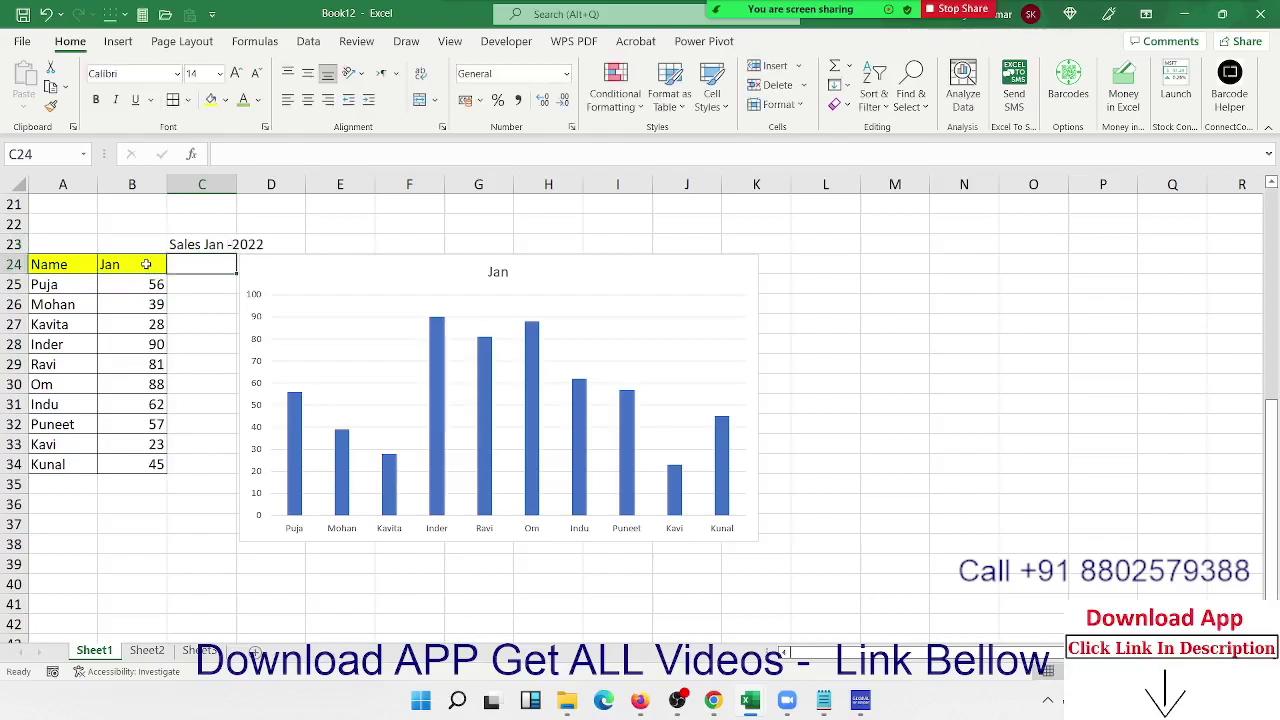
click(172, 245)
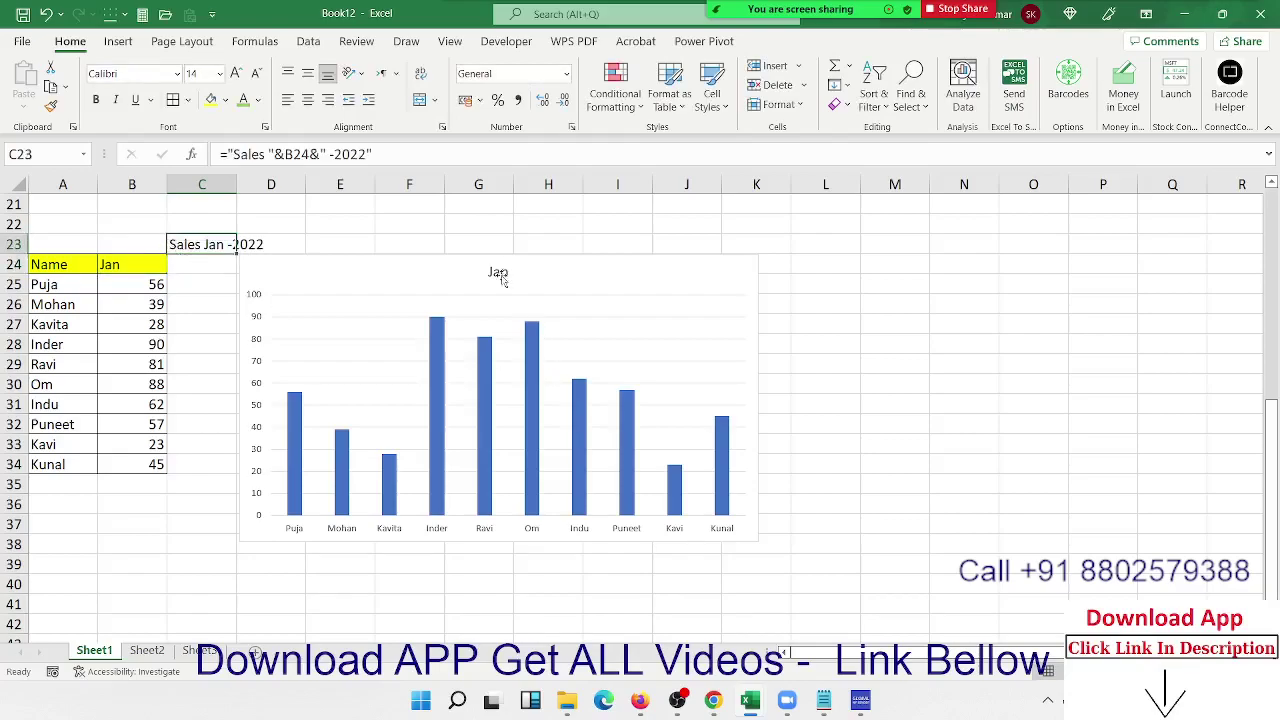
- Replace the Jan series name reference $B$24 with C23, titling the chart Sales Jan -2022
click(303, 398)
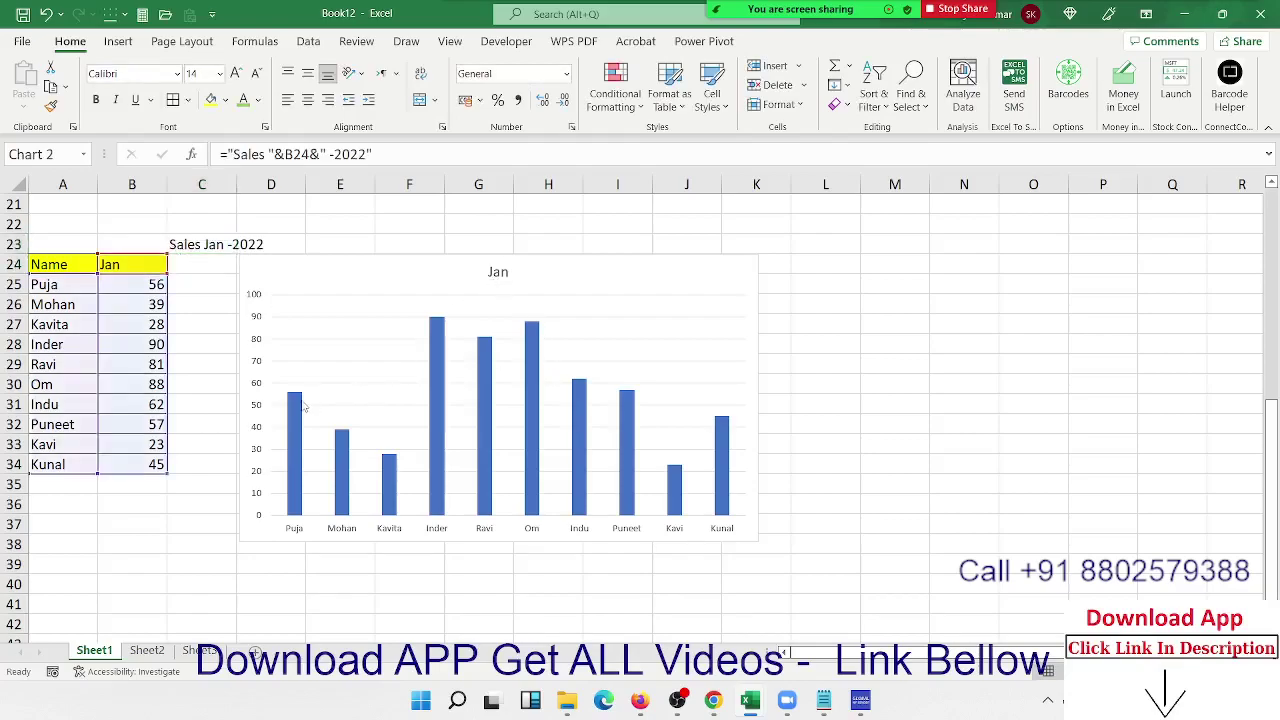
click(363, 155)
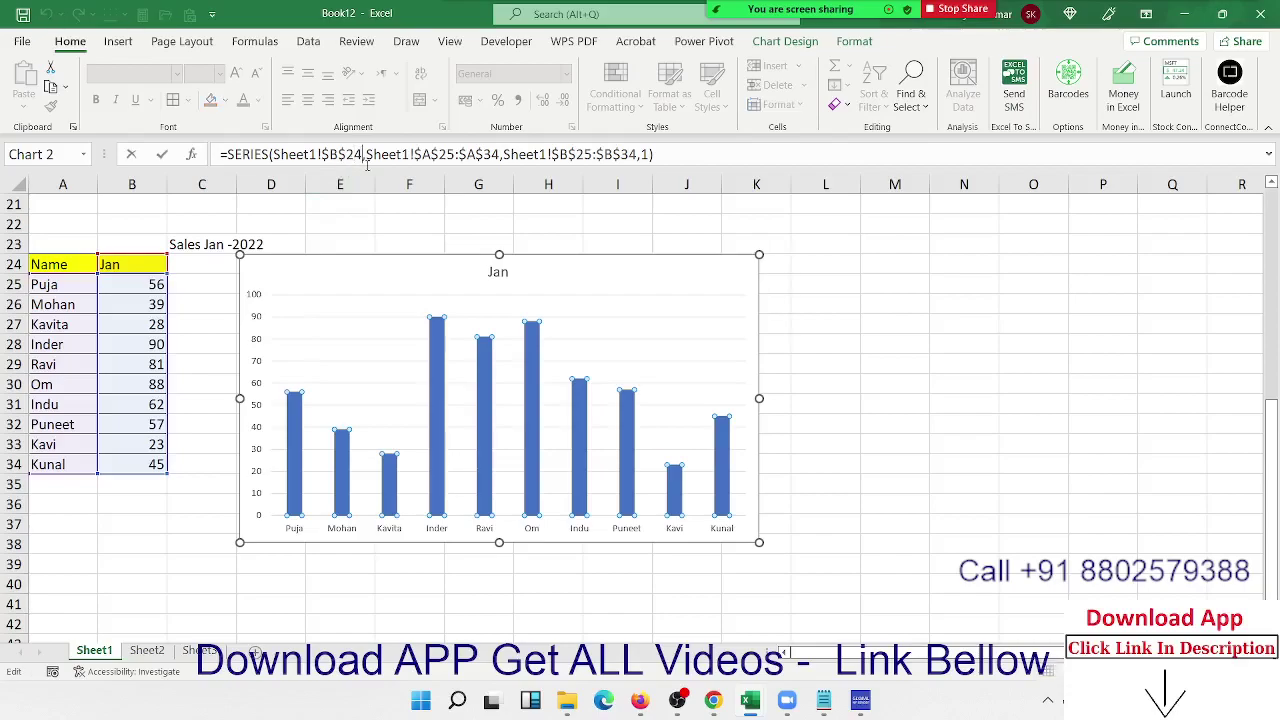
key(BackSpace)
key(BackSpace)
key(BackSpace)
key(BackSpace)
key(BackSpace)
key(BackSpace)
key(BackSpace)
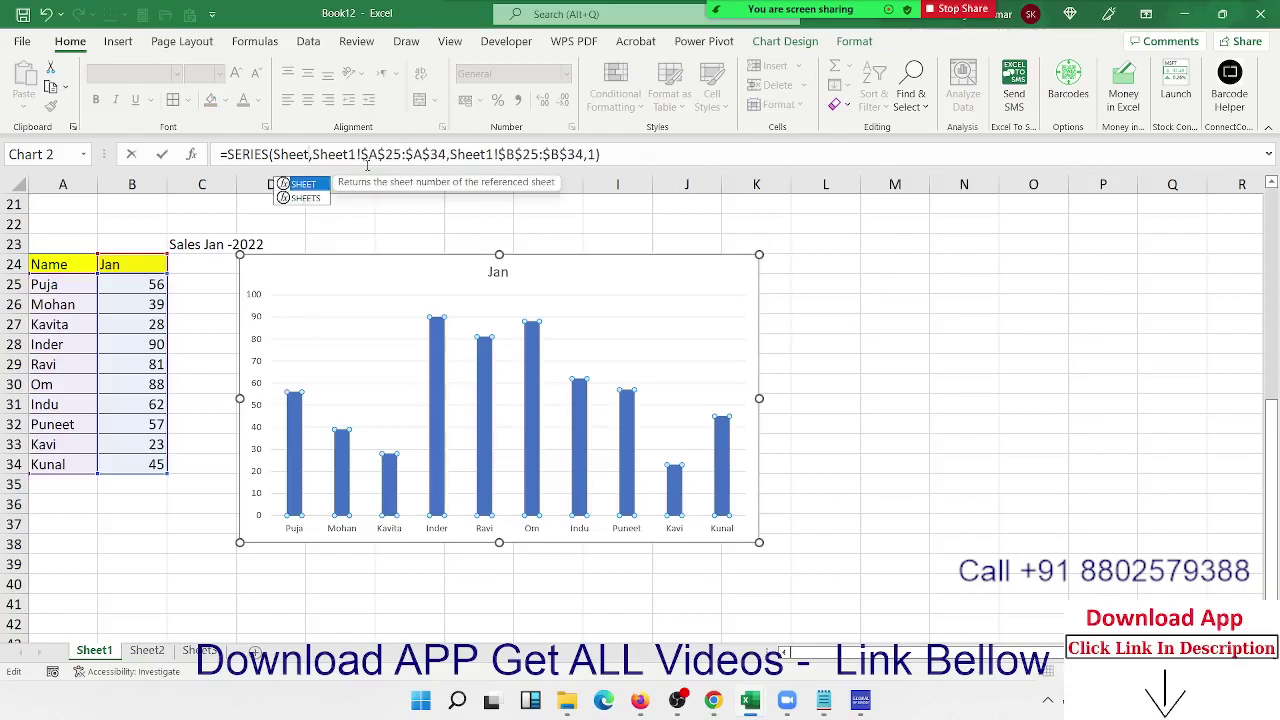
key(BackSpace)
key(BackSpace)
key(BackSpace)
key(BackSpace)
key(BackSpace)
key(BackSpace)
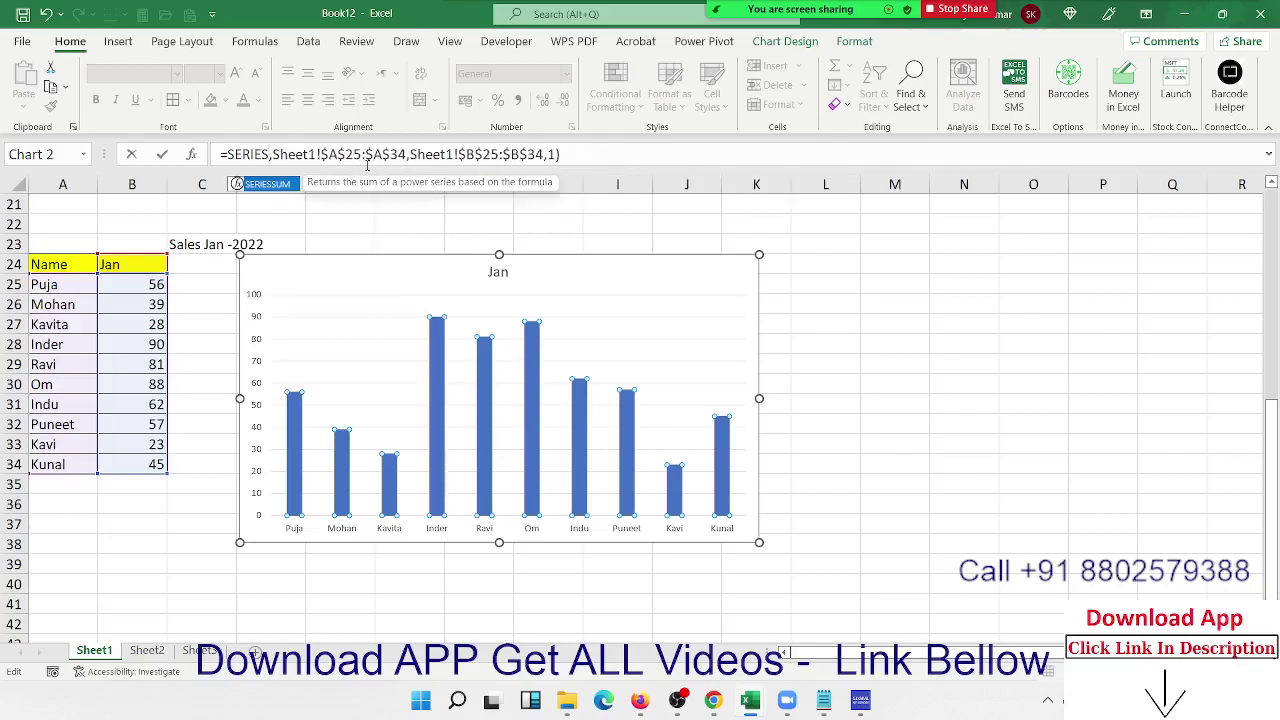
text(()
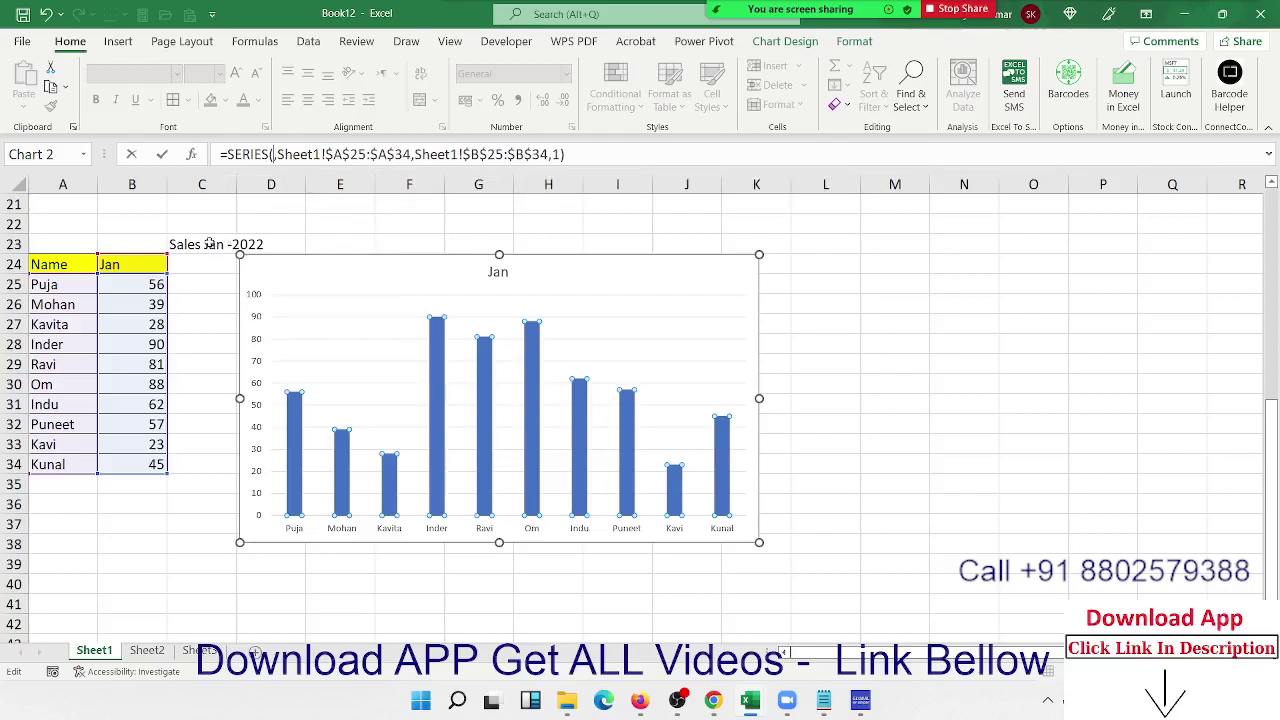
click(209, 243)
key(Return)
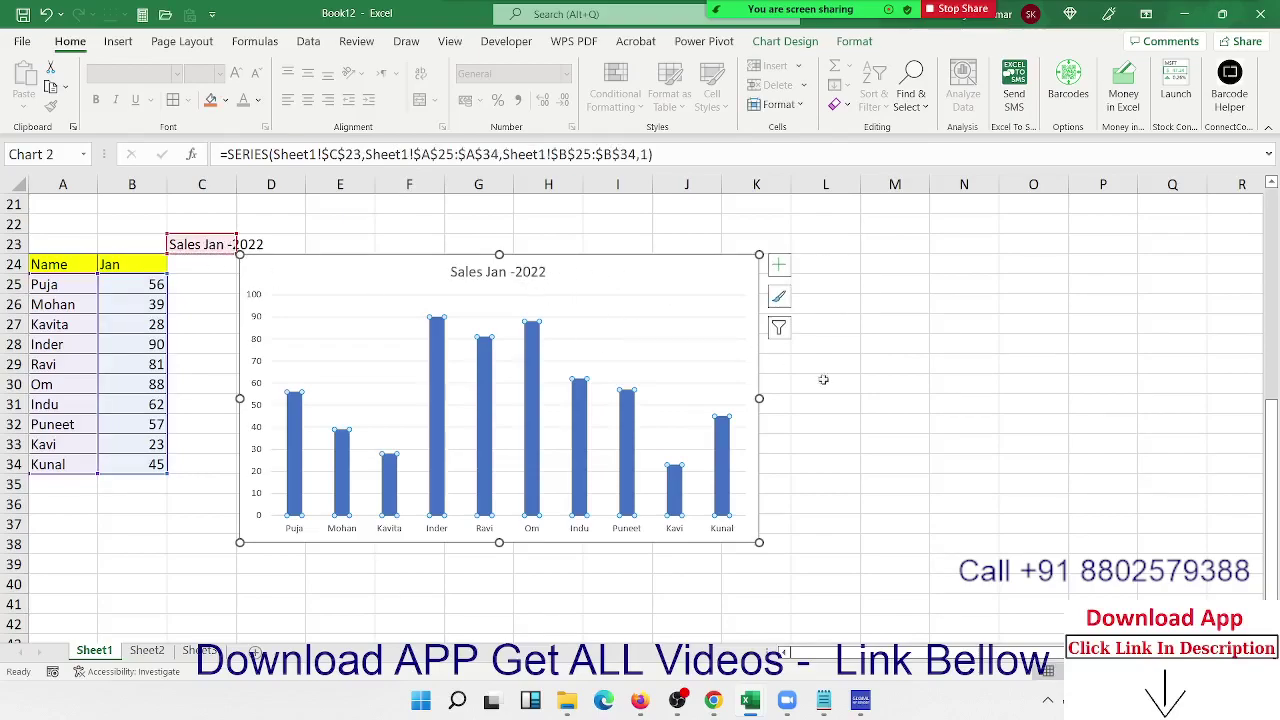
click(849, 408)
scroll(716, 368, up, 7)
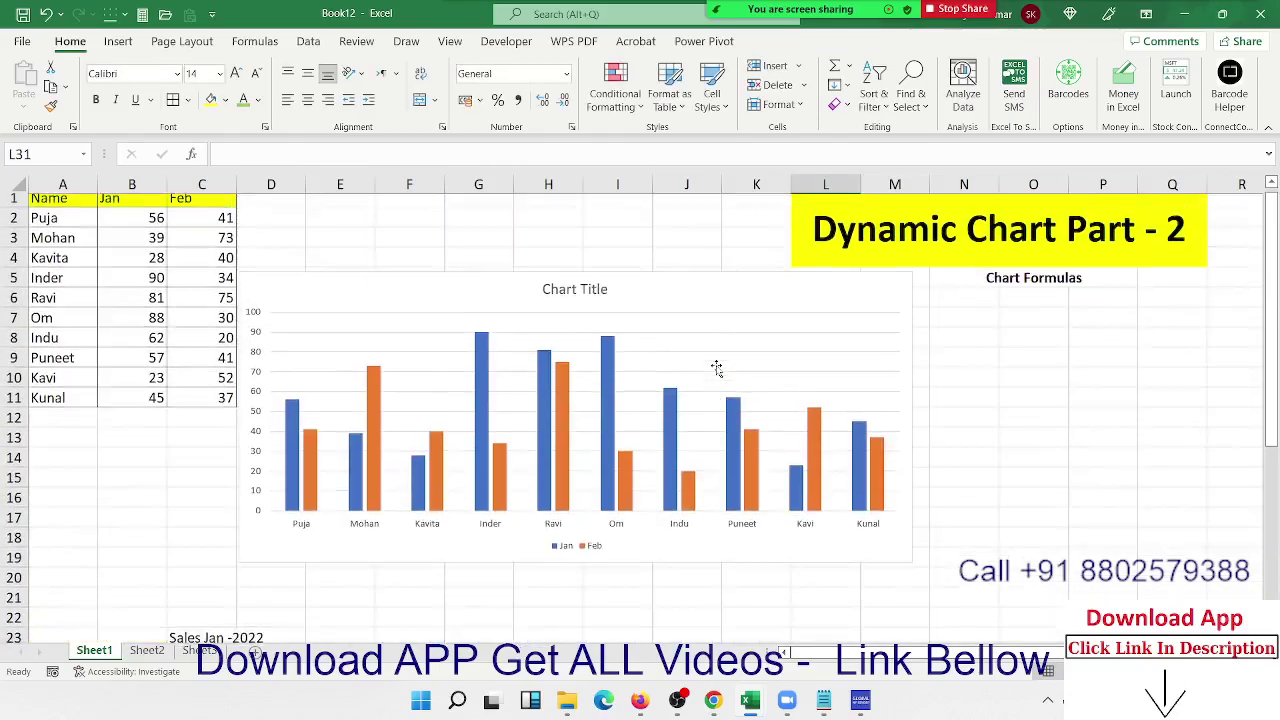
click(486, 358)
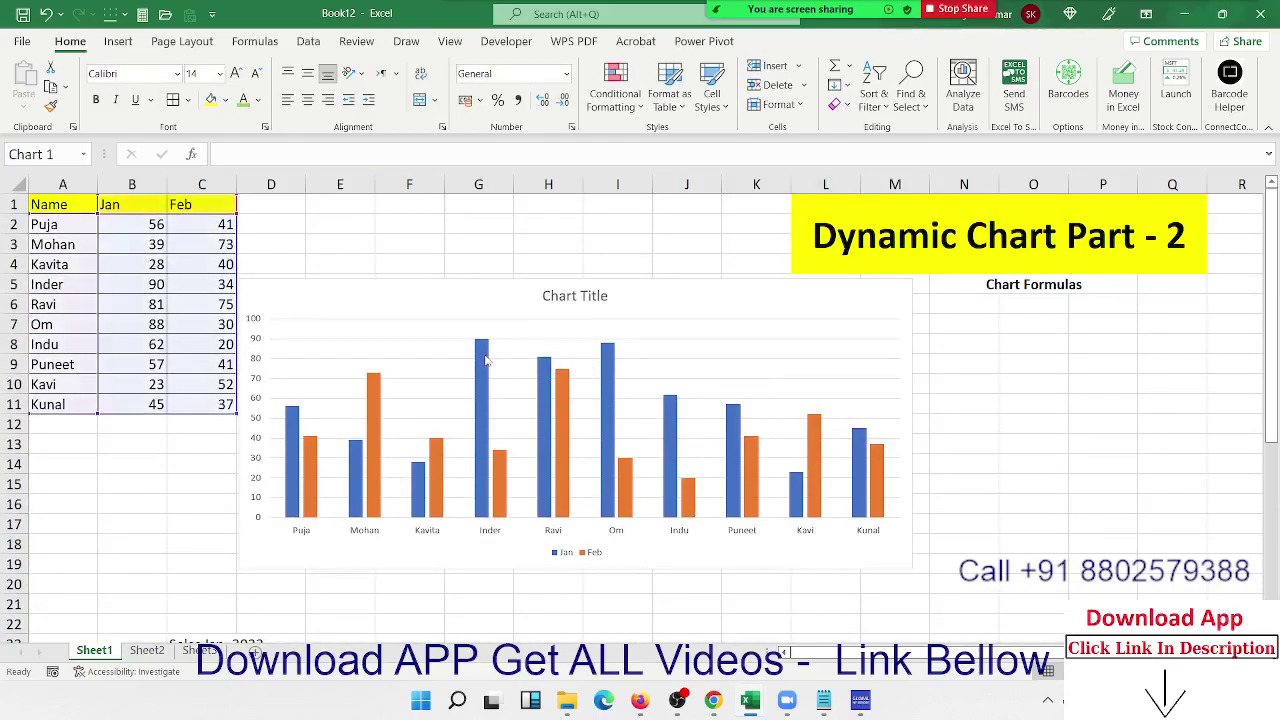
drag(353, 154, 272, 154)
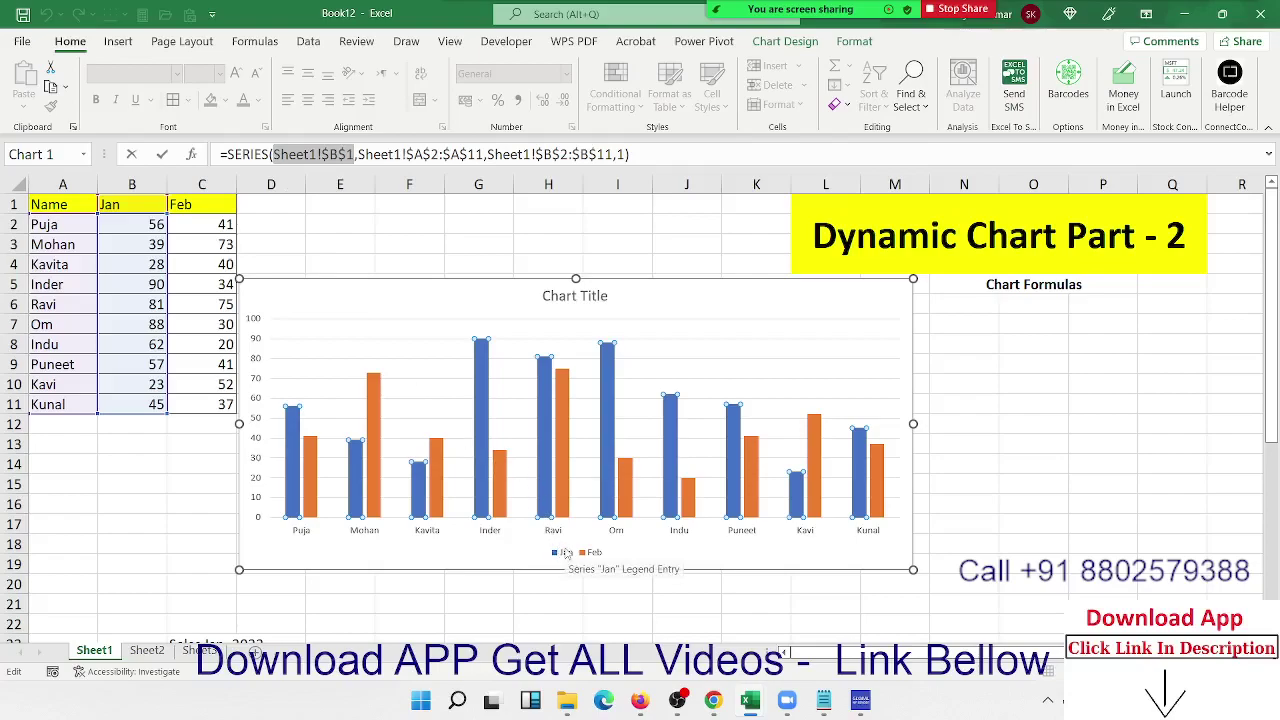
click(401, 154)
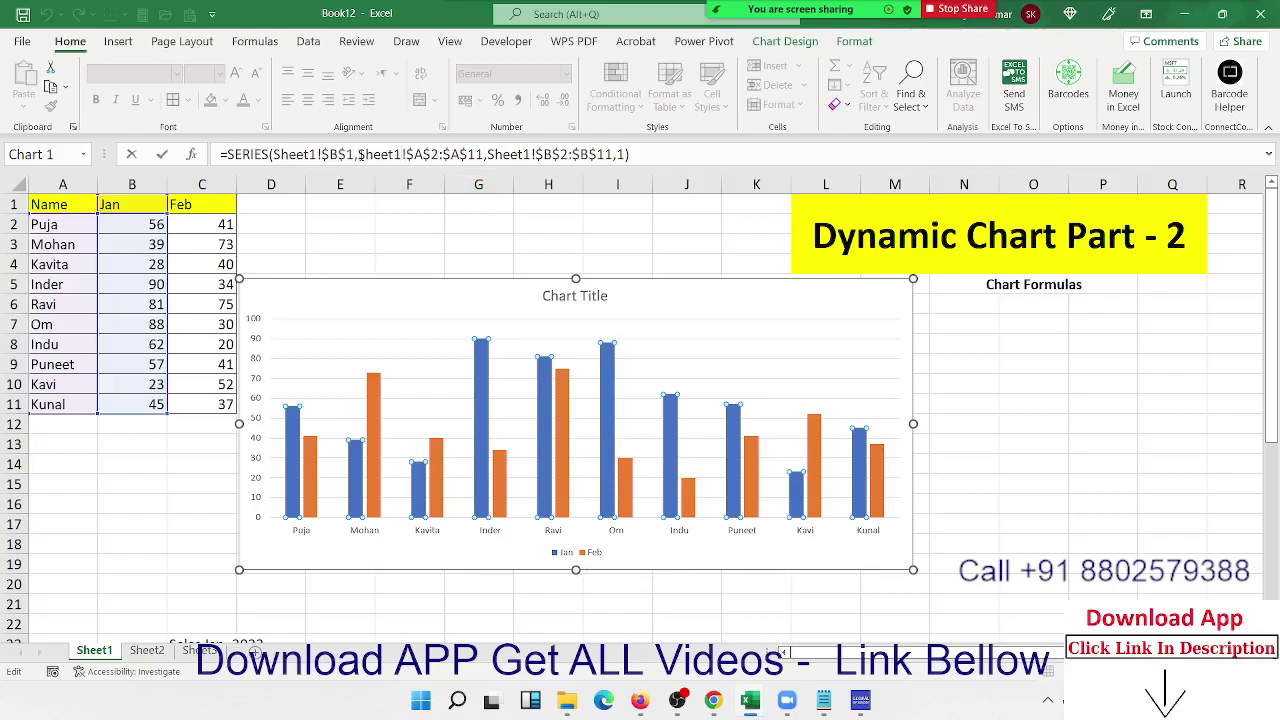
drag(358, 155, 484, 155)
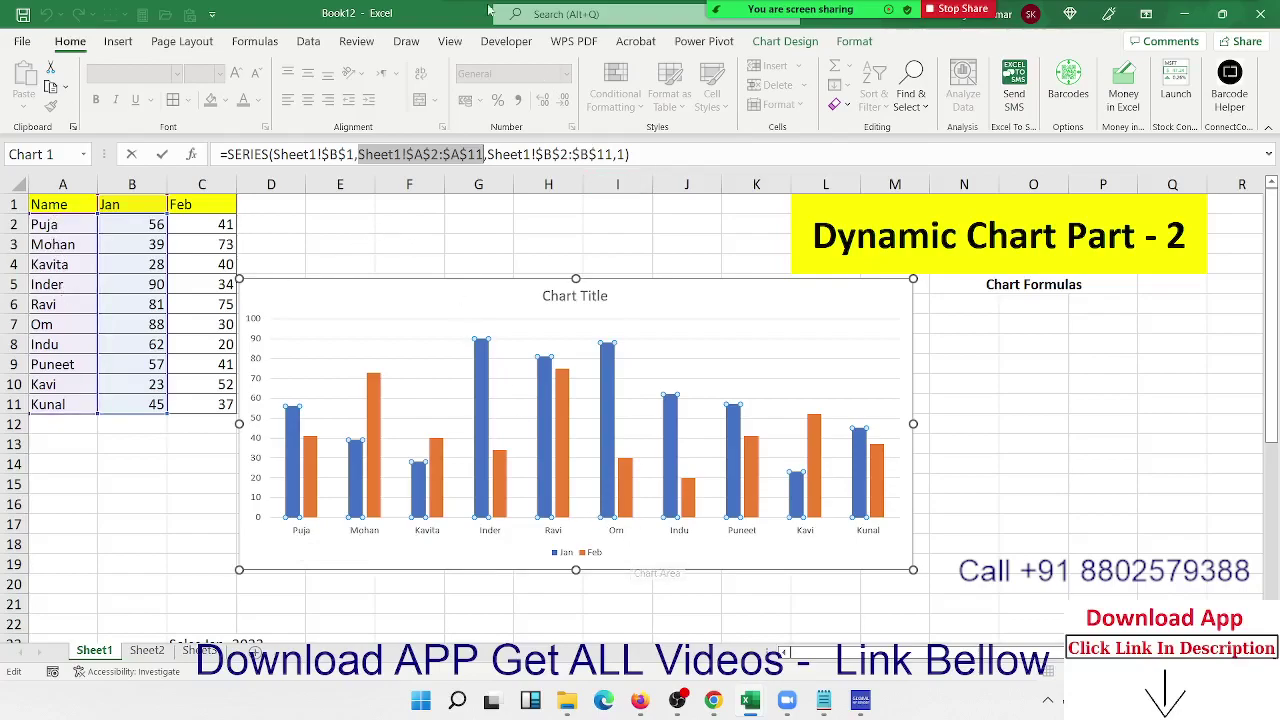
click(519, 155)
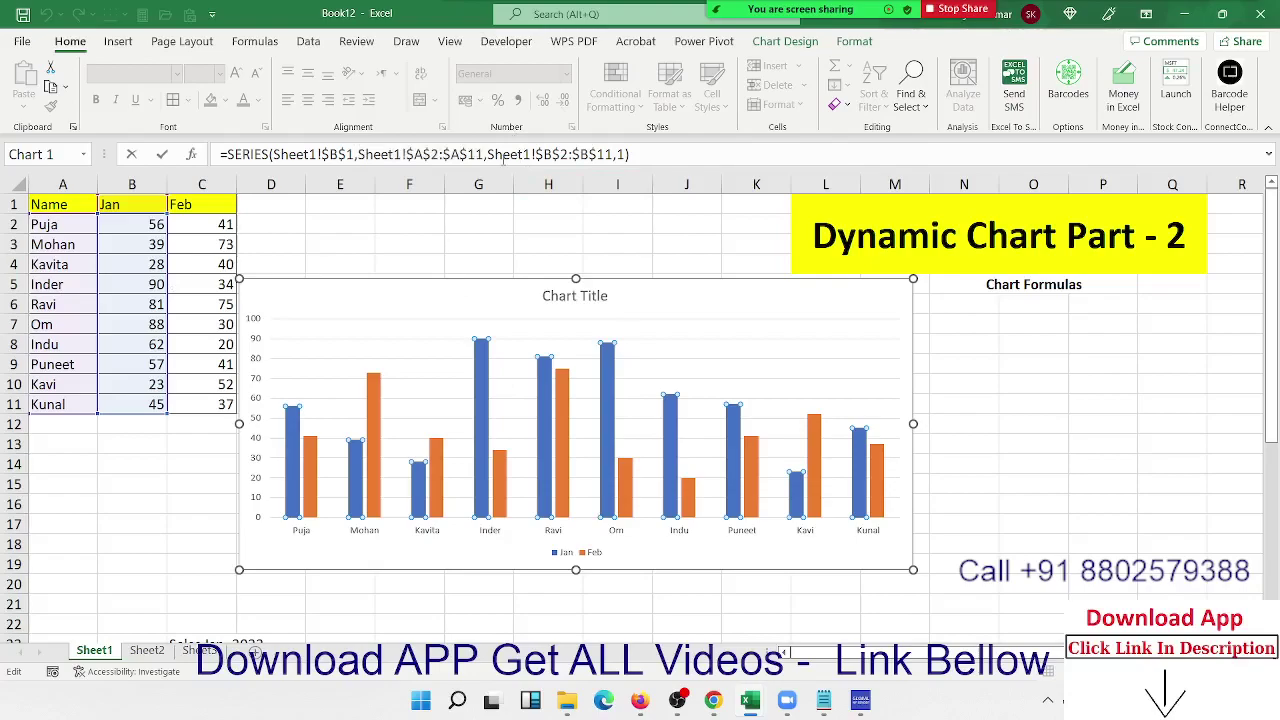
drag(497, 155, 610, 166)
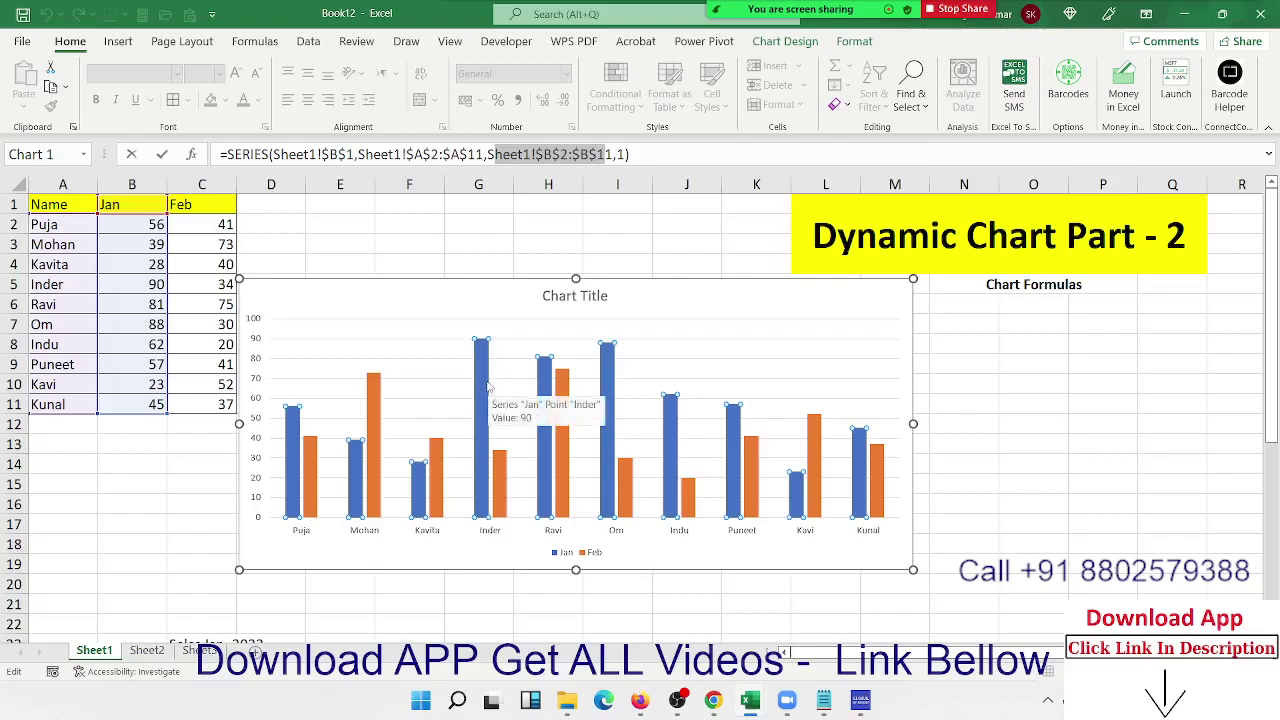
mouse_move(481, 400)
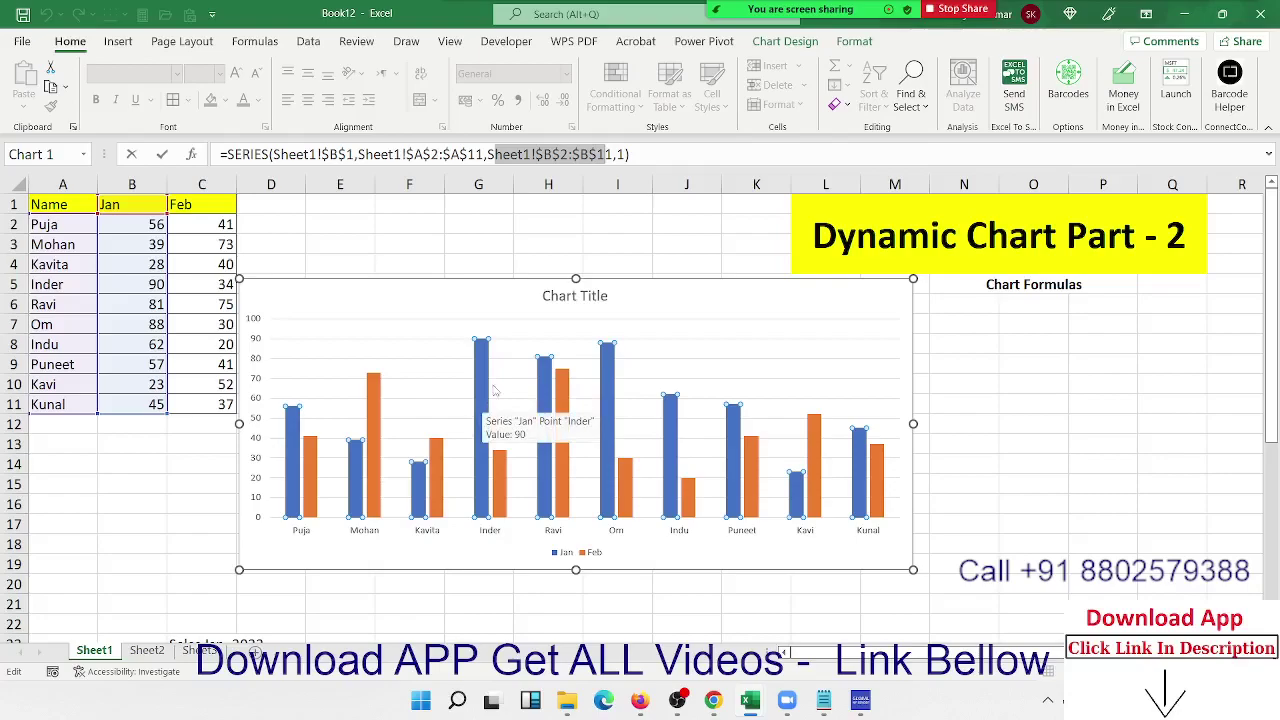
double_click(621, 154)
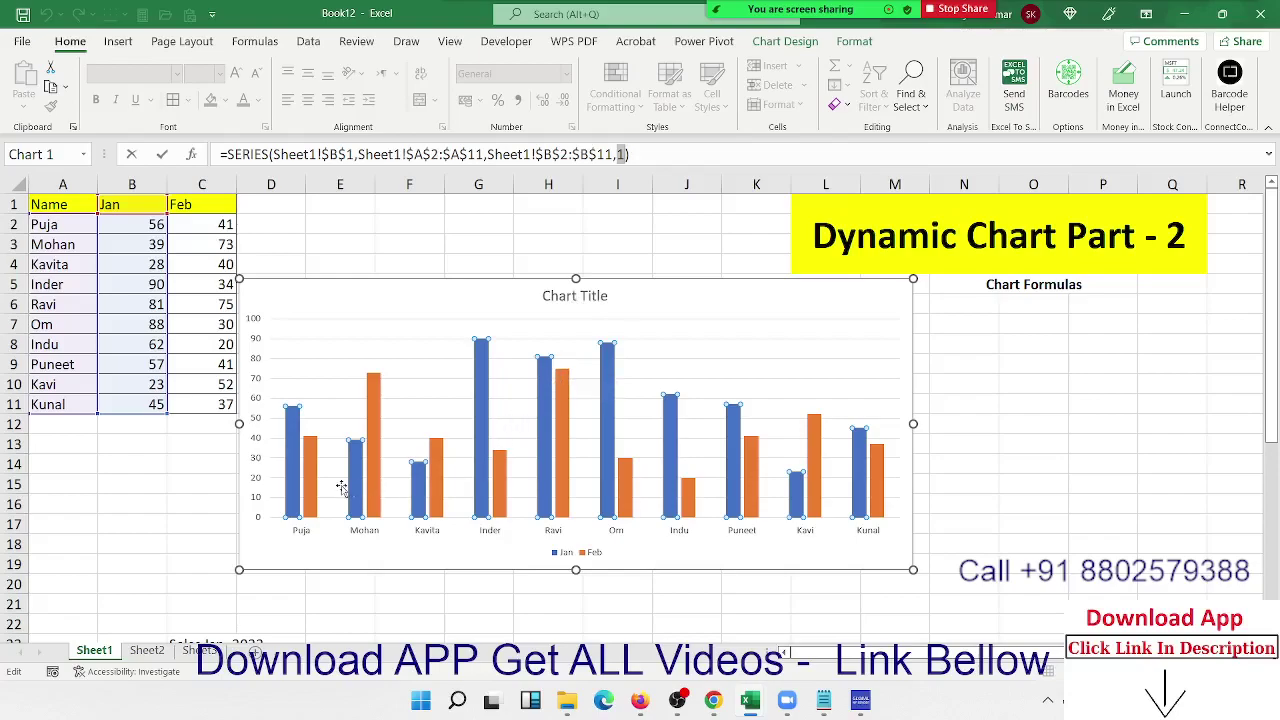
click(310, 476)
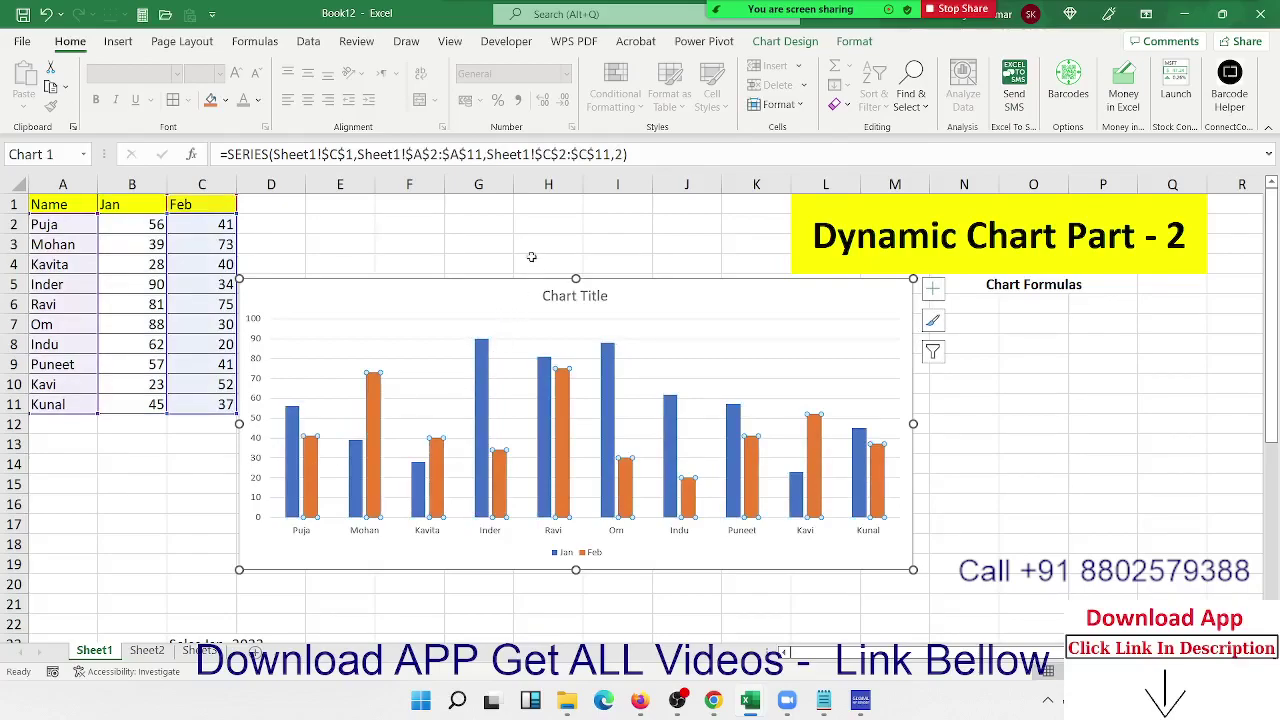
- Set the Feb series plot order to 1 and review its $C$1 name and $C$2 values references
click(610, 153)
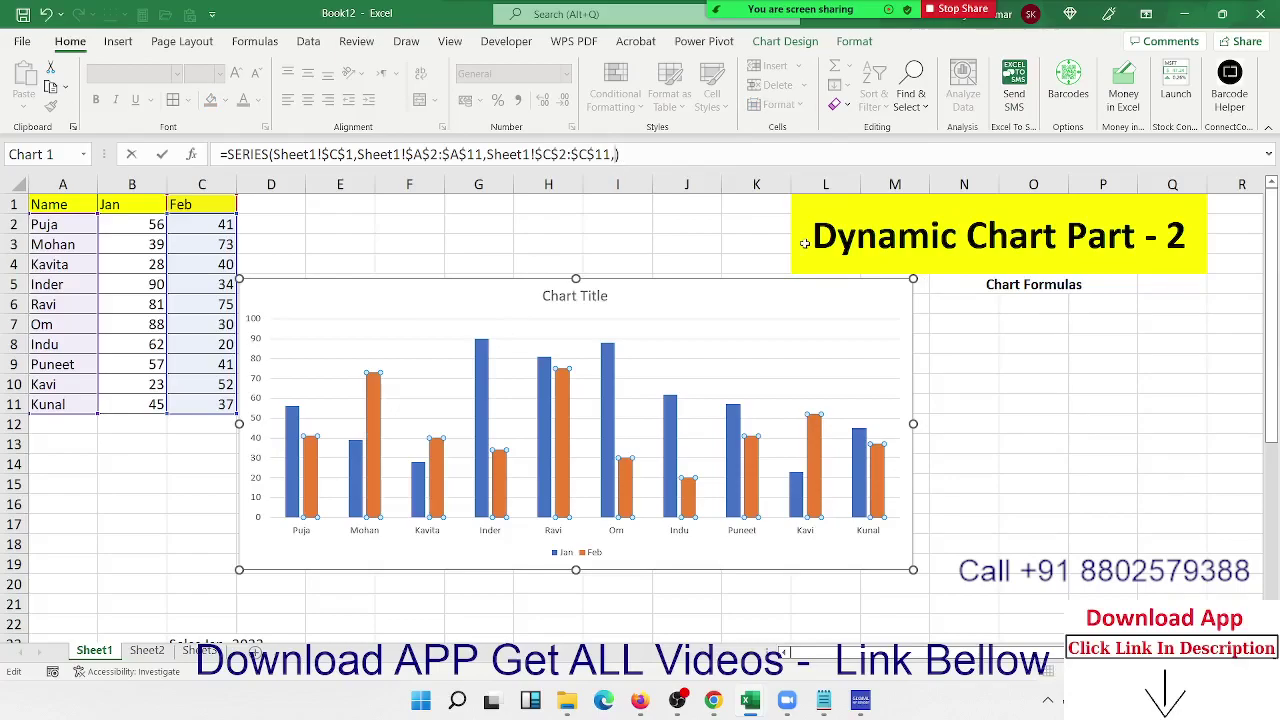
text(1)
key(Return)
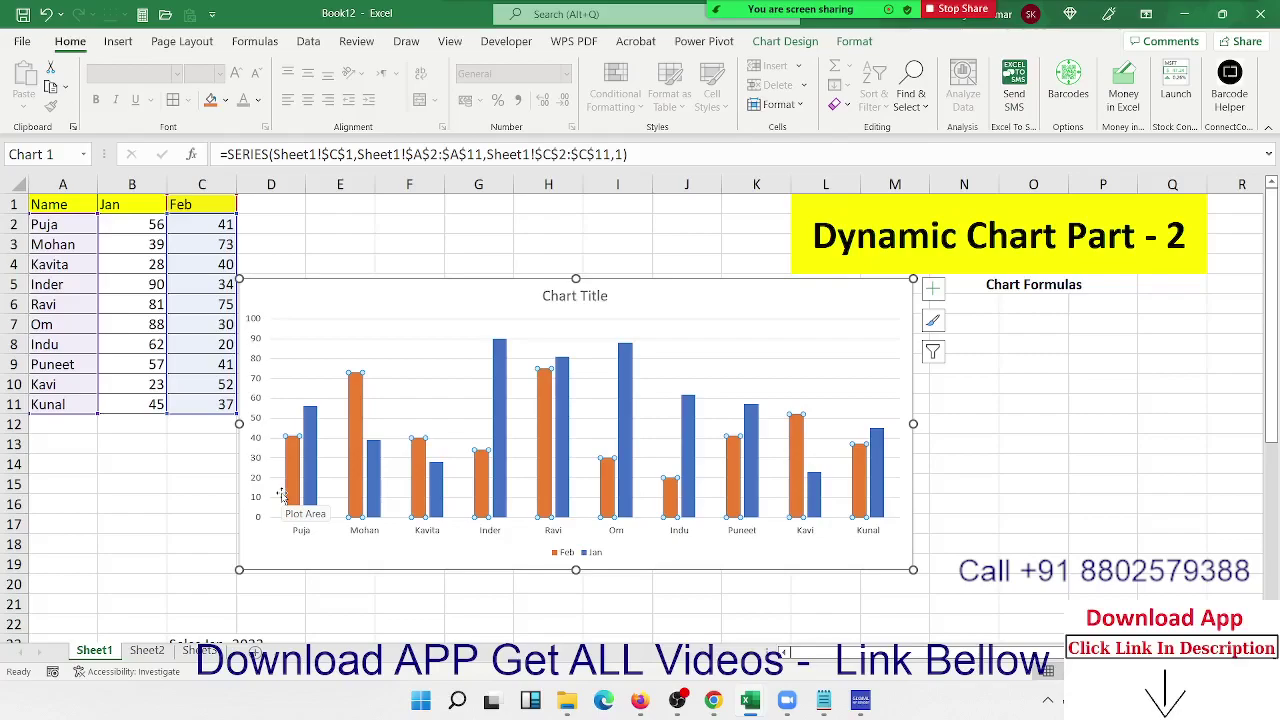
triple_click(302, 154)
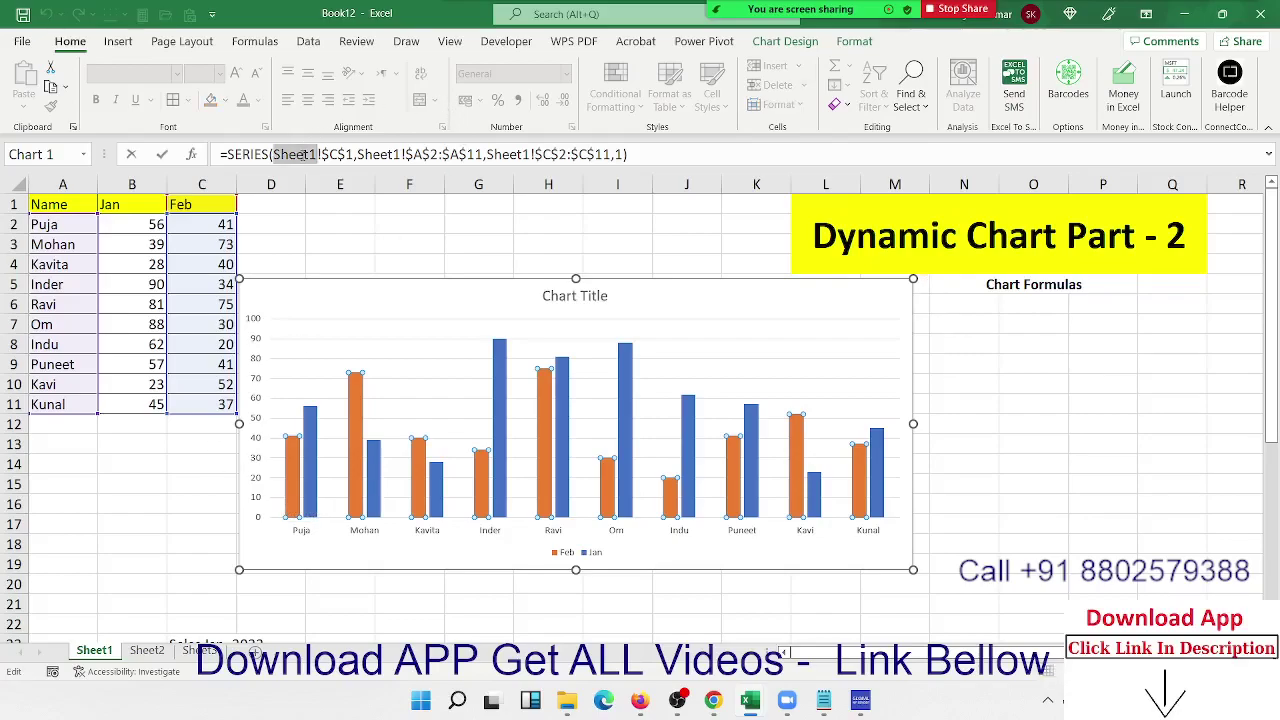
drag(320, 154, 440, 154)
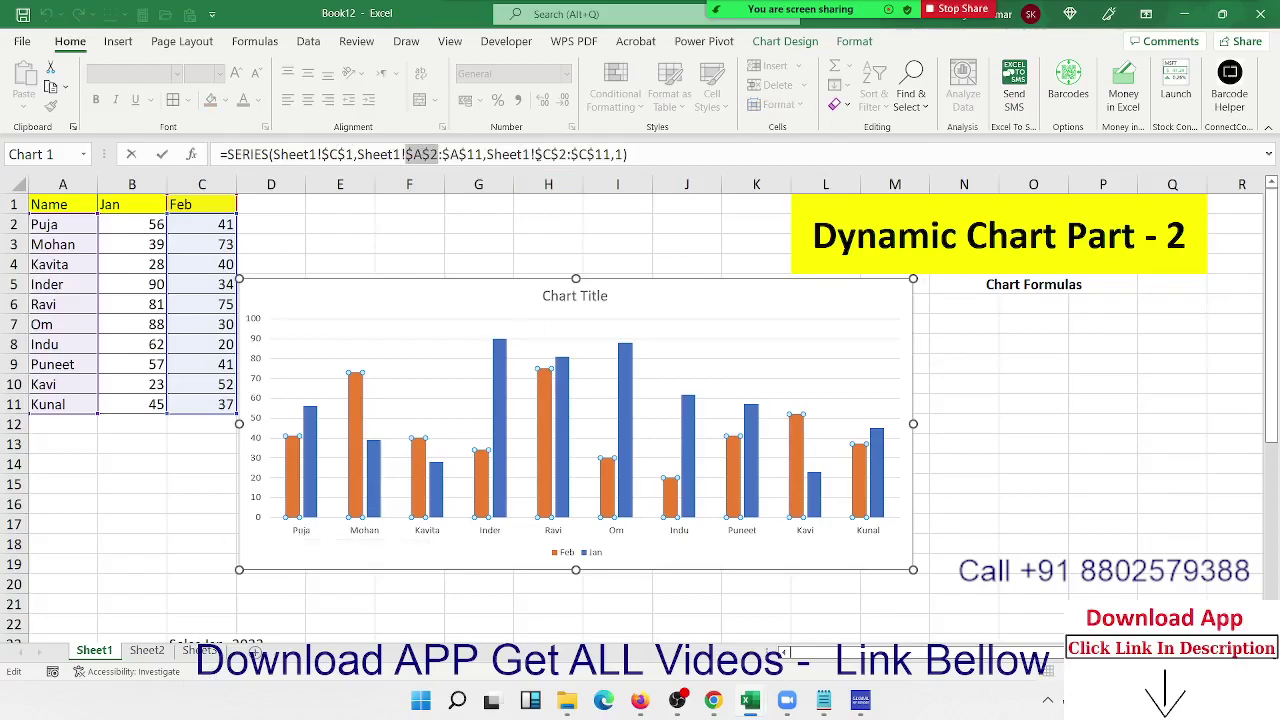
drag(535, 154, 568, 154)
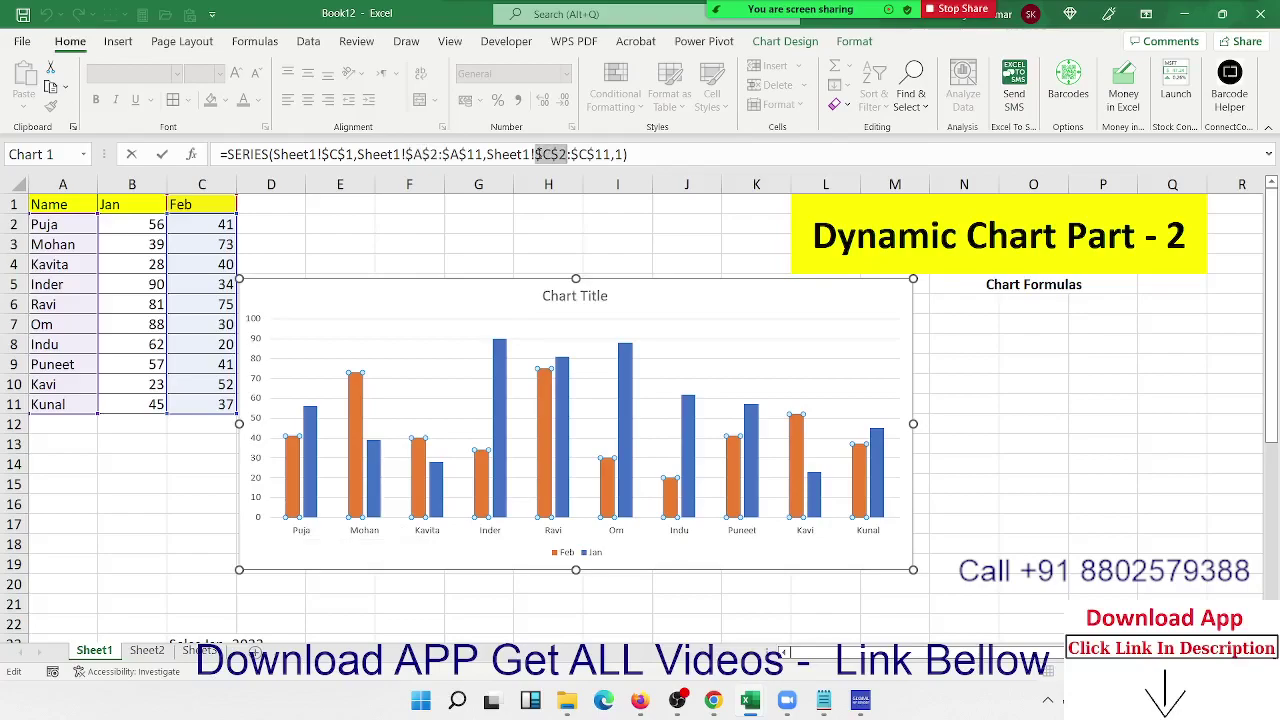
double_click(619, 154)
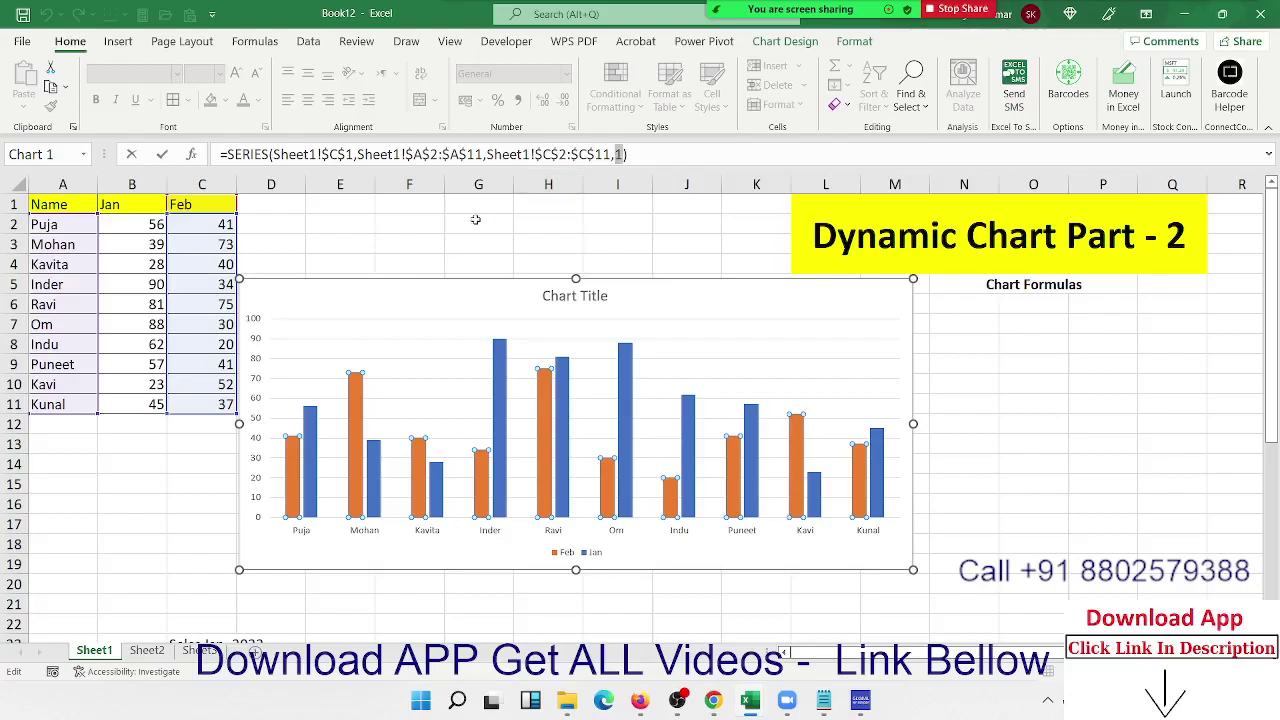
key(Return)
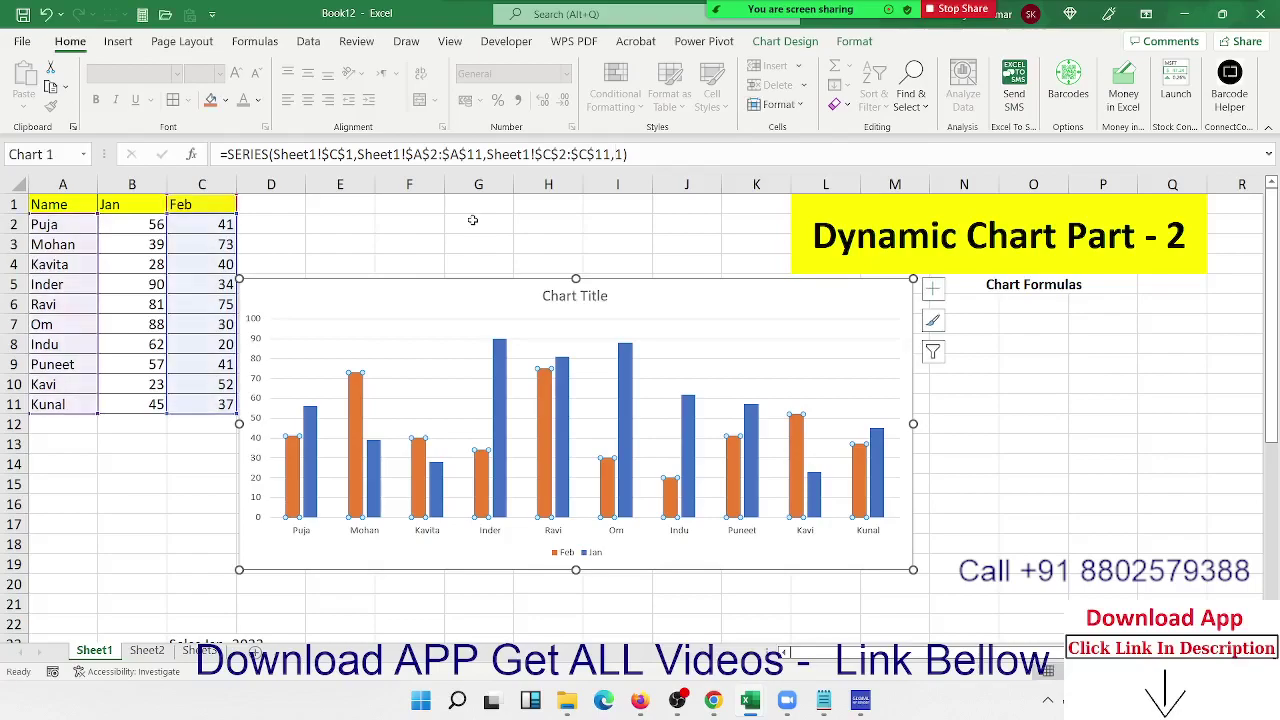
- Select the Jan/Feb sales column chart on Sheet1
scroll(70, 523, down, 7)
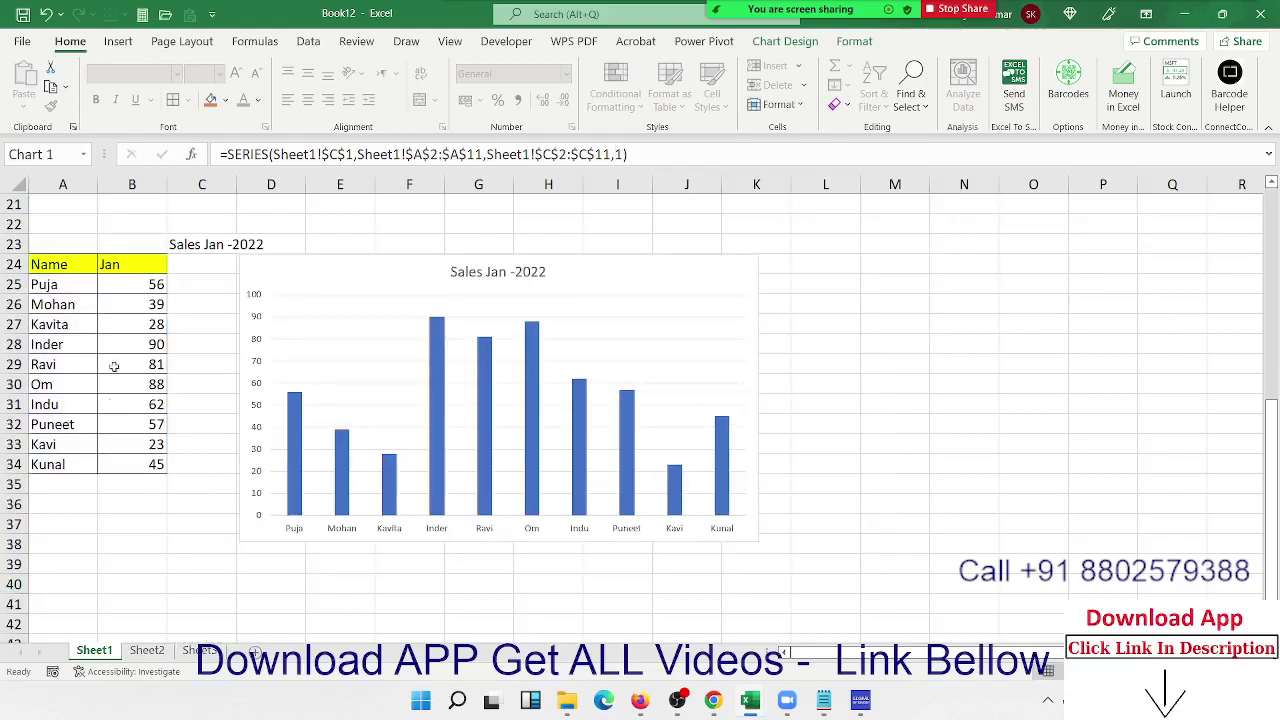
click(116, 287)
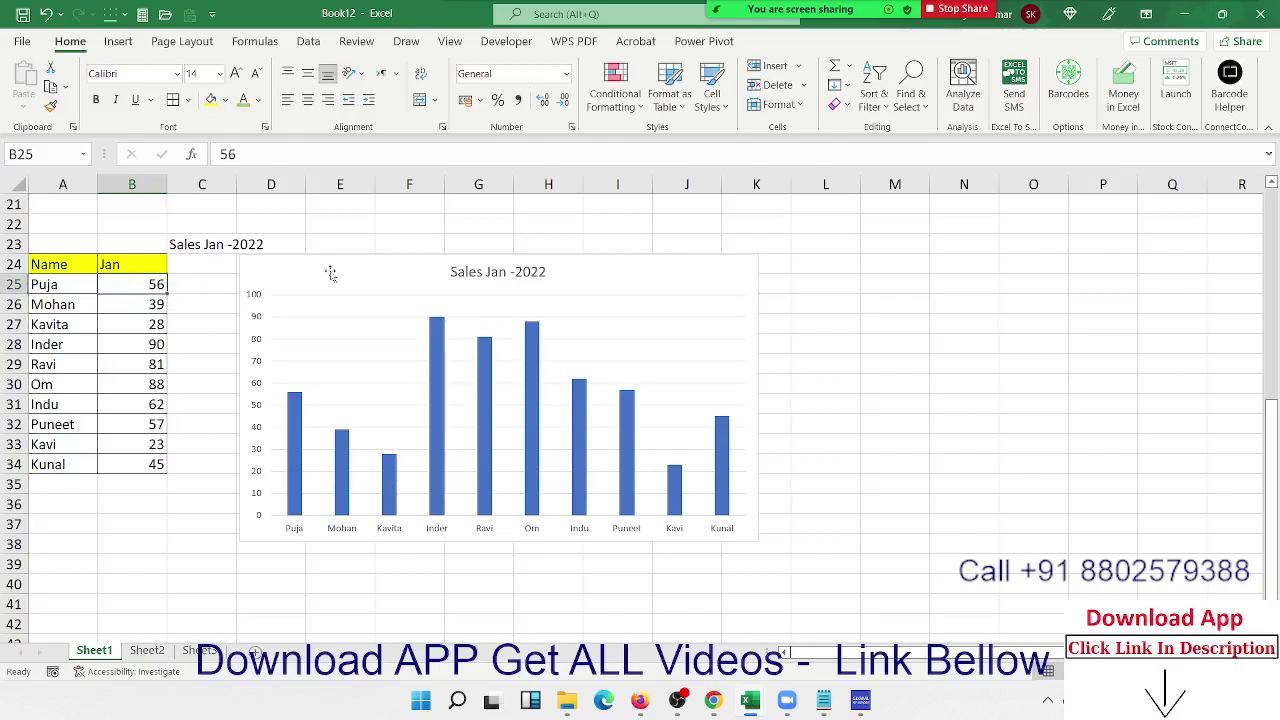
click(437, 341)
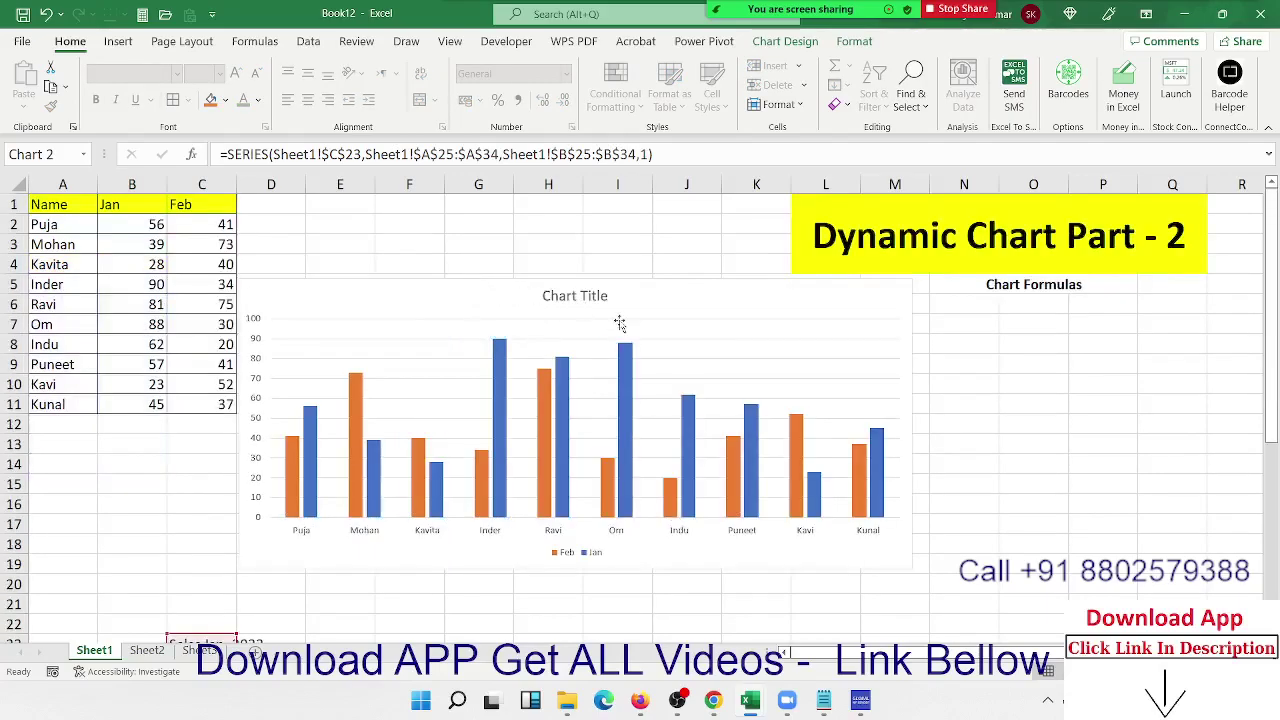
click(589, 302)
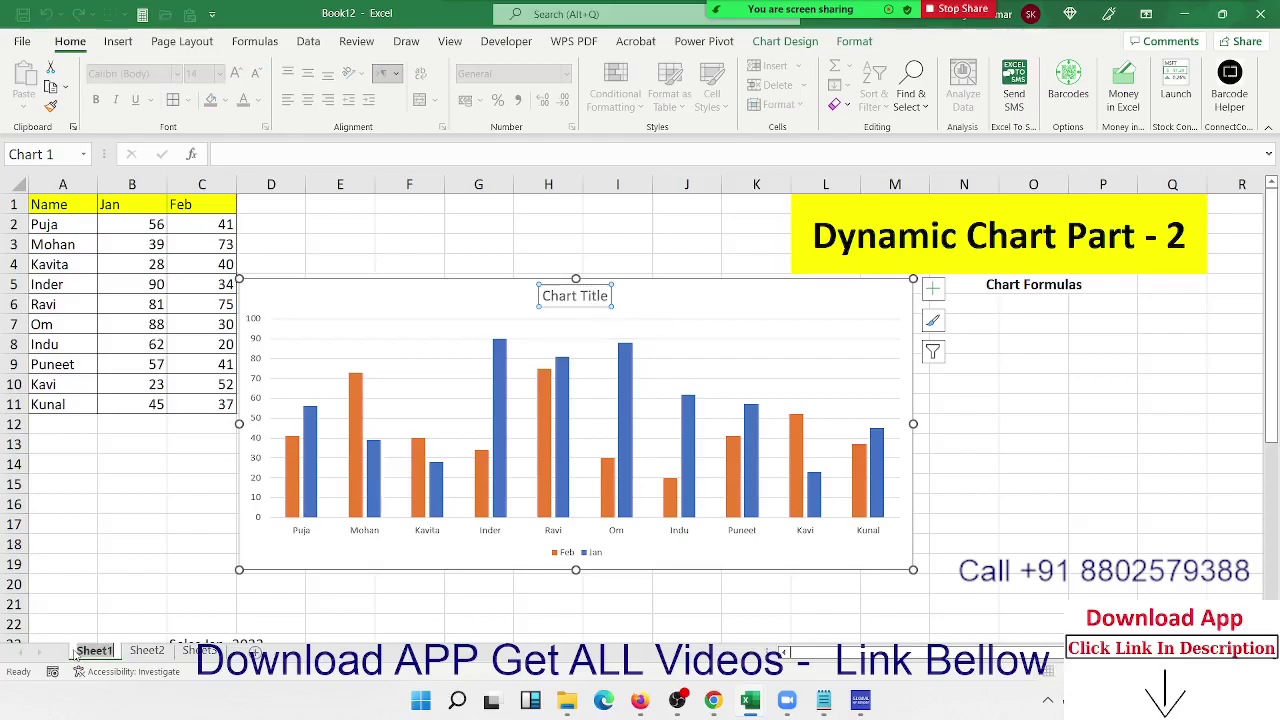
- Rename Sheet1 to Chart and duplicate it as a second sheet
text(Cha)
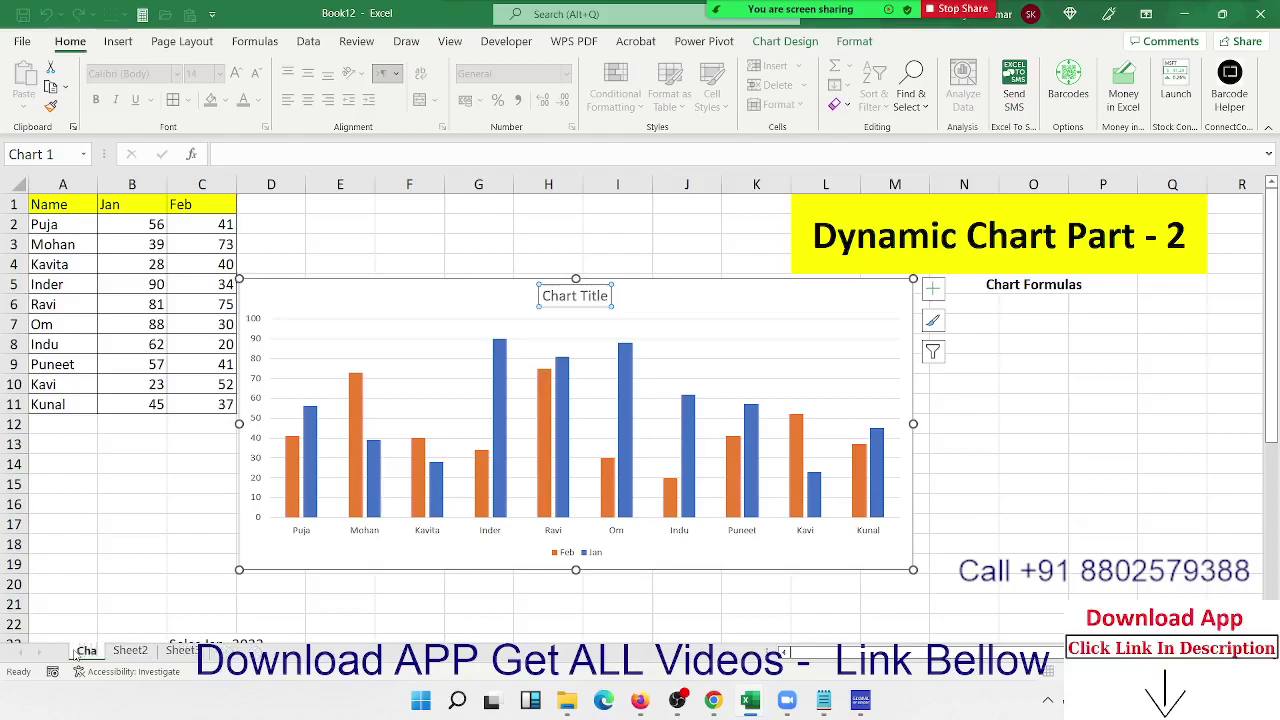
text(r)
text(t-1)
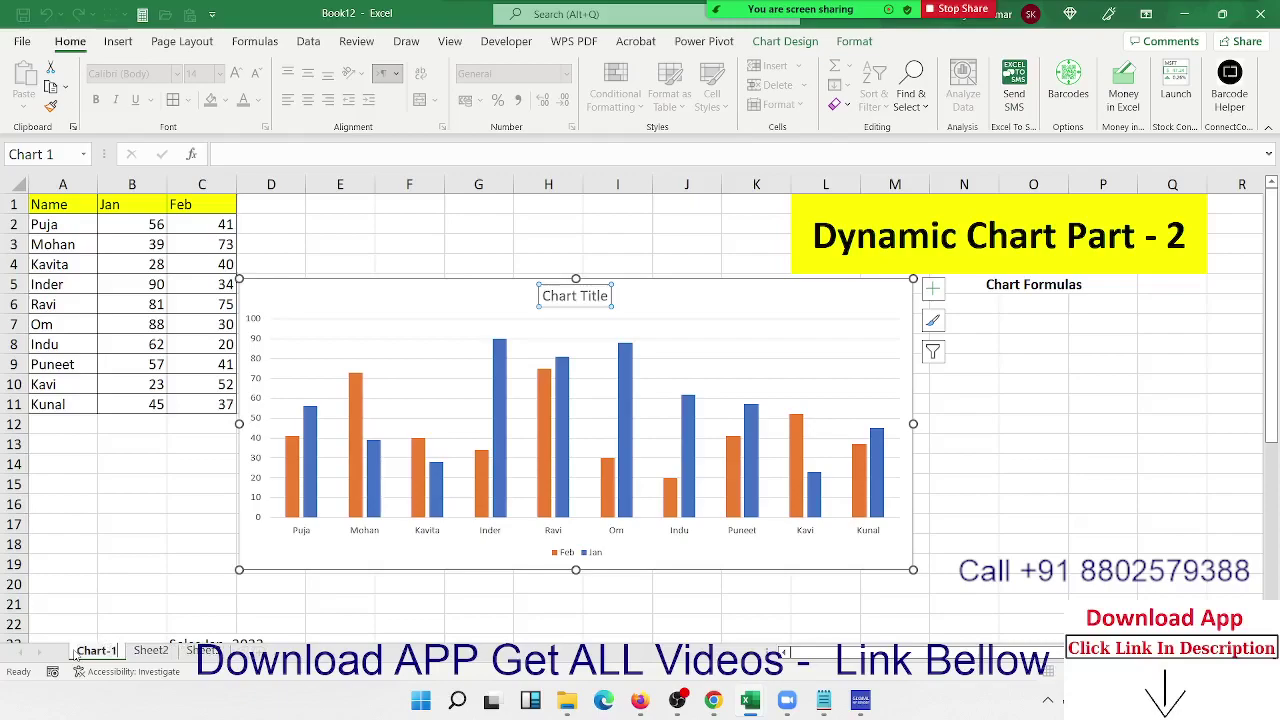
key(BackSpace)
key(BackSpace)
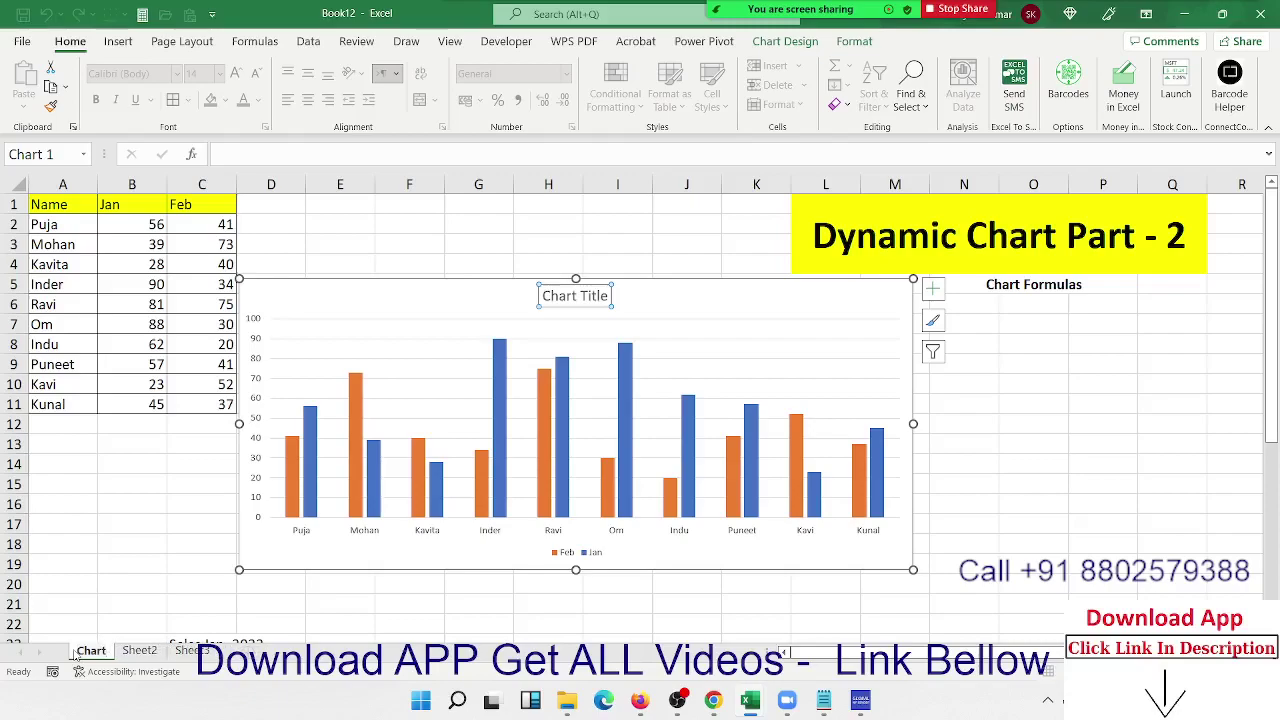
key(Return)
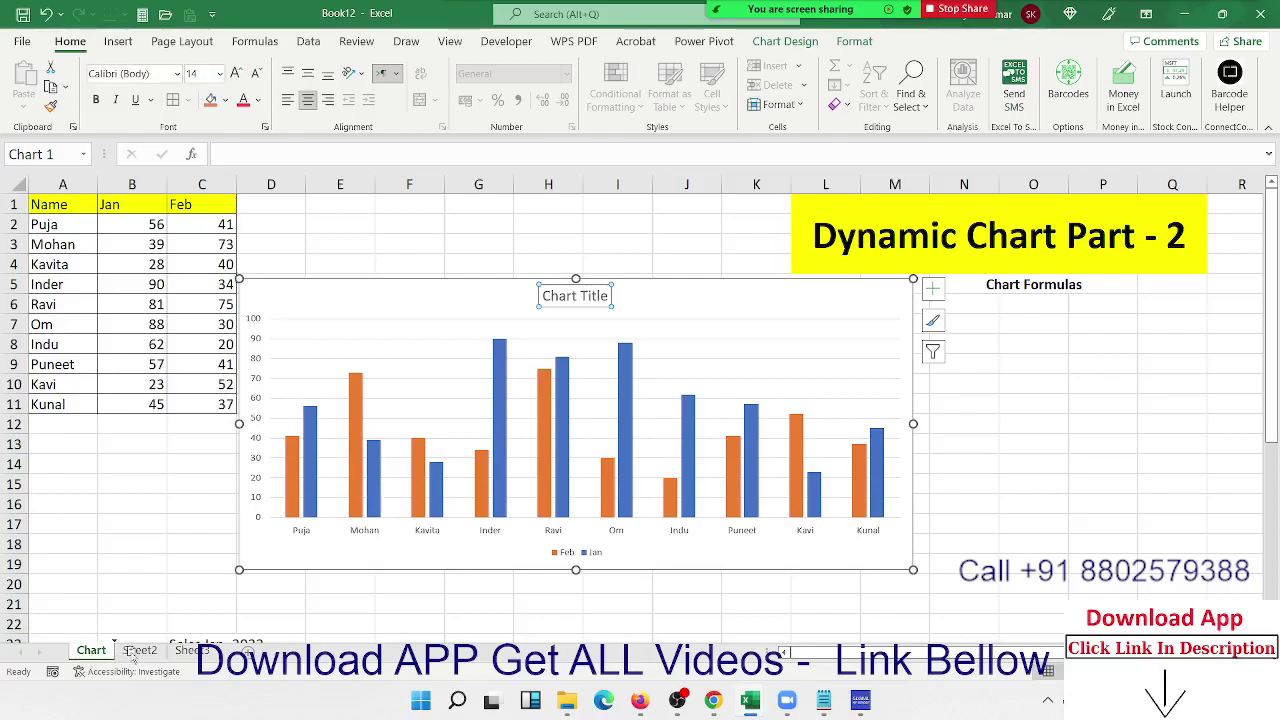
drag(93, 660, 131, 655)
- Rename the original sheet Chart (1) and select the chart on the Chart (2) copy
click(104, 650)
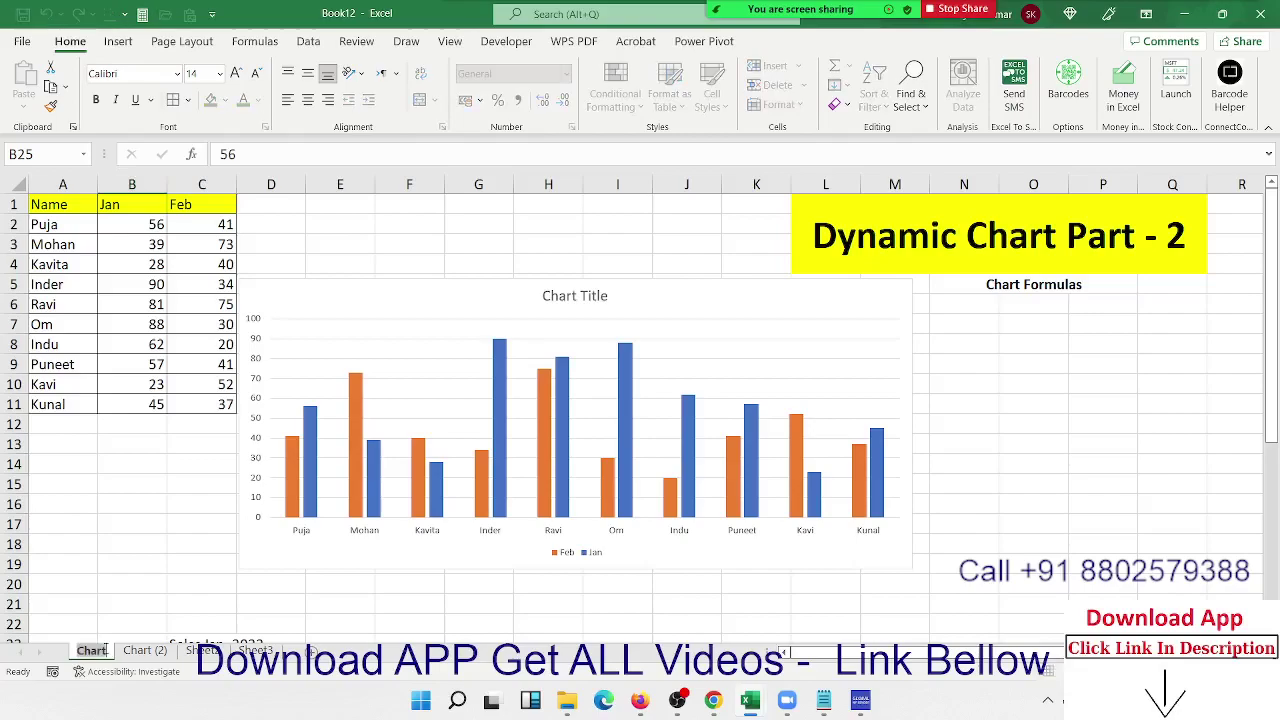
double_click(91, 650)
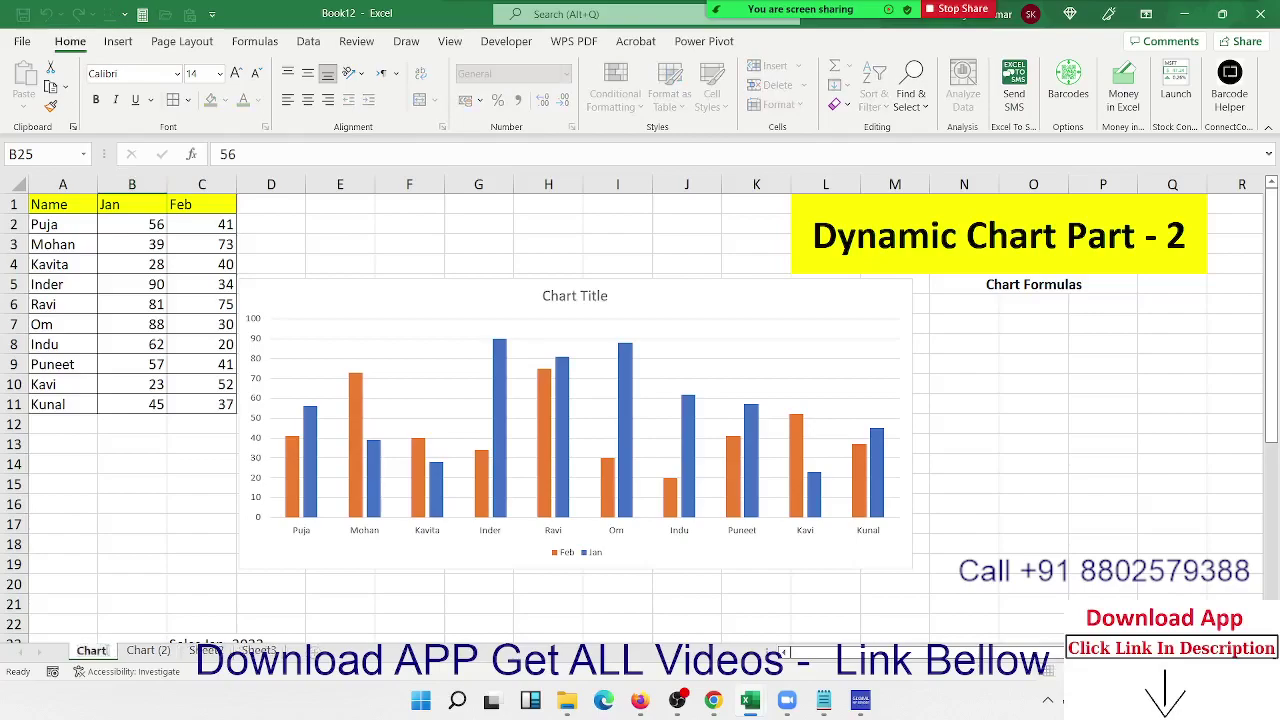
text( (1))
key(Return)
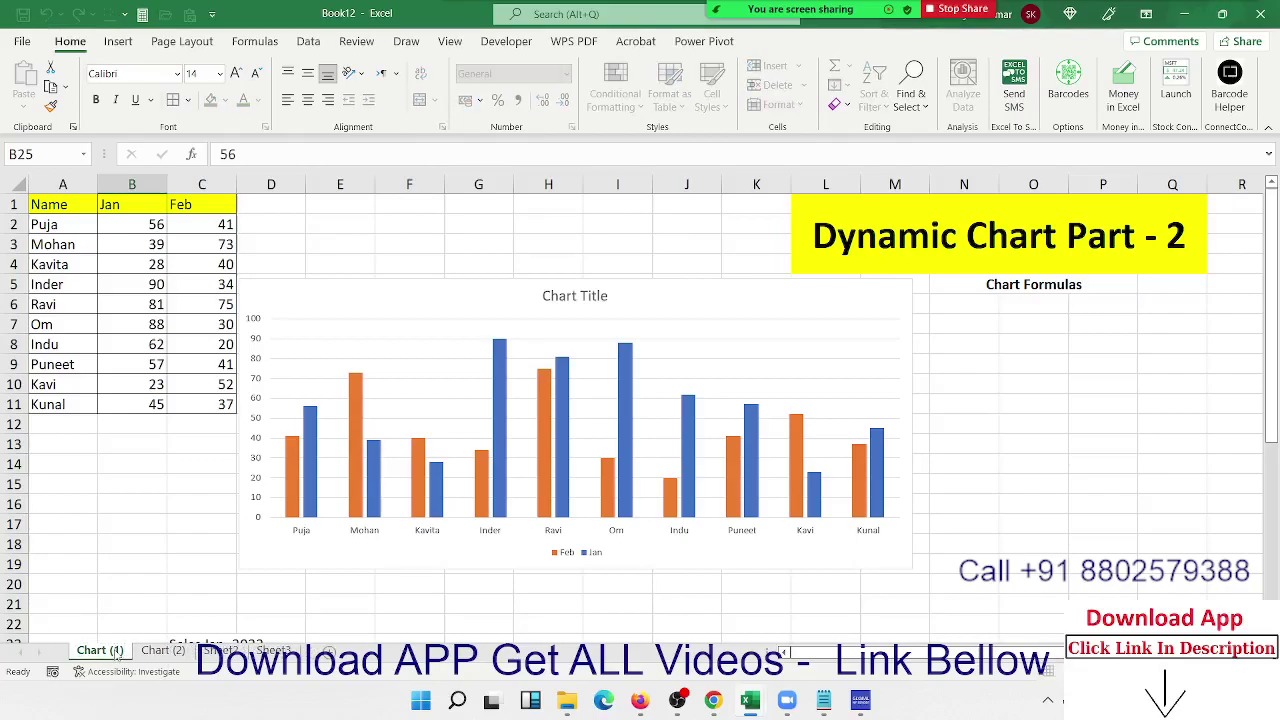
click(160, 650)
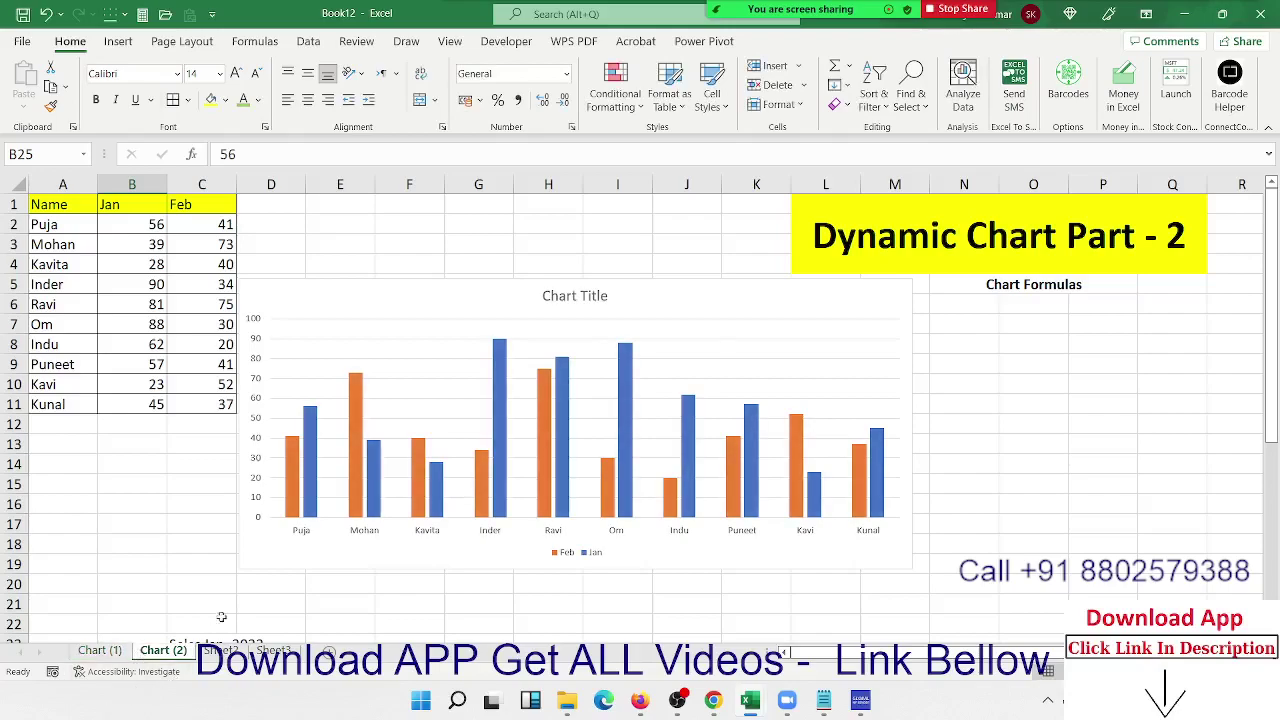
click(326, 308)
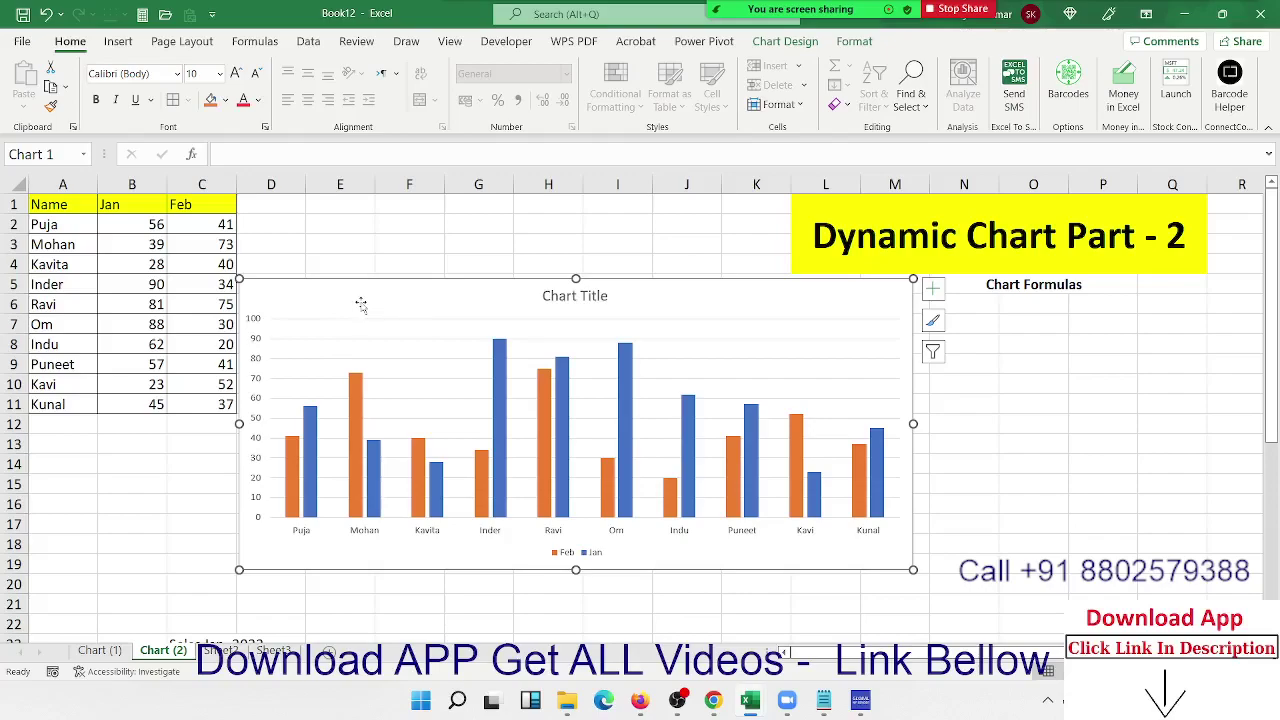
- Delete the copied chart and select the rows from 21 downward
key(Delete)
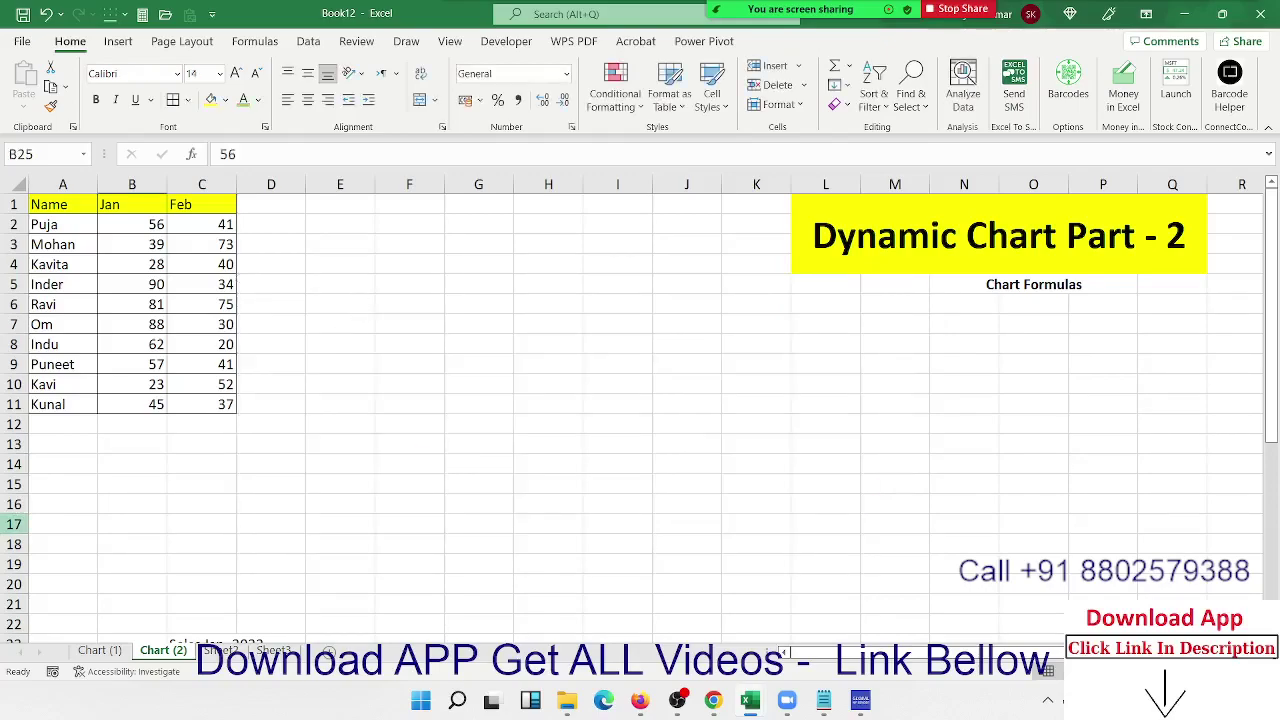
scroll(8, 530, down, 7)
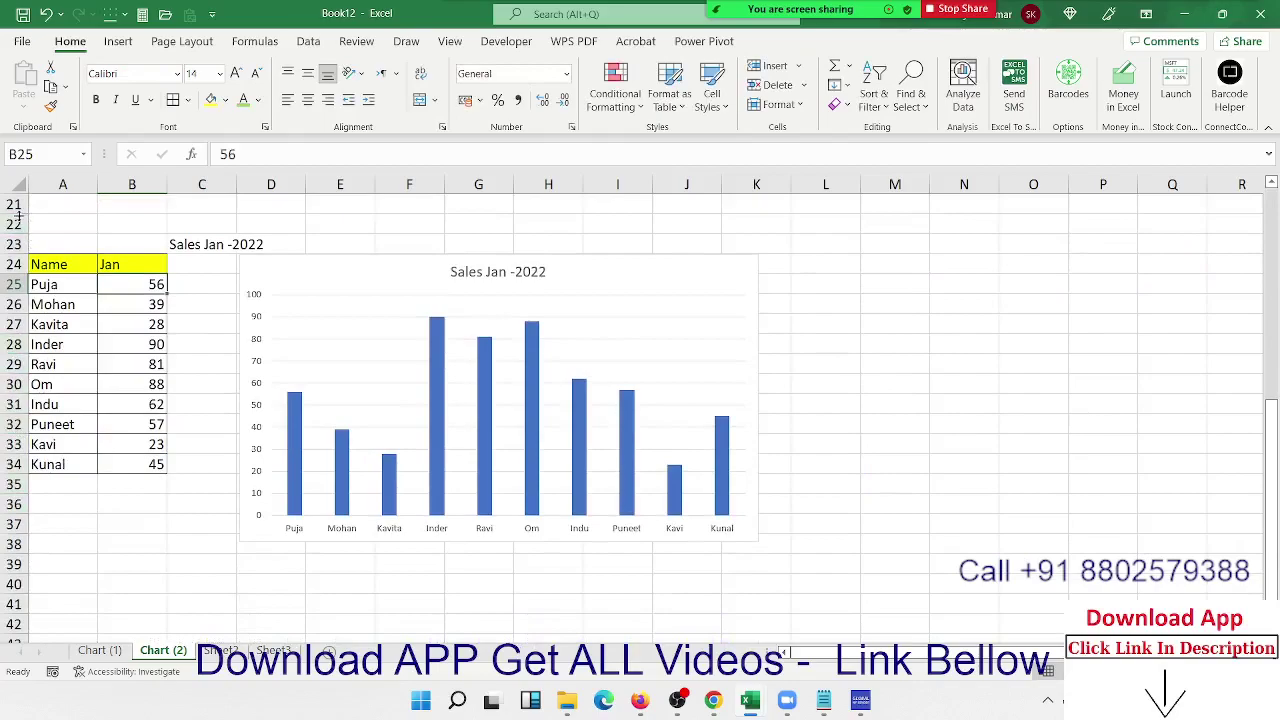
click(13, 205)
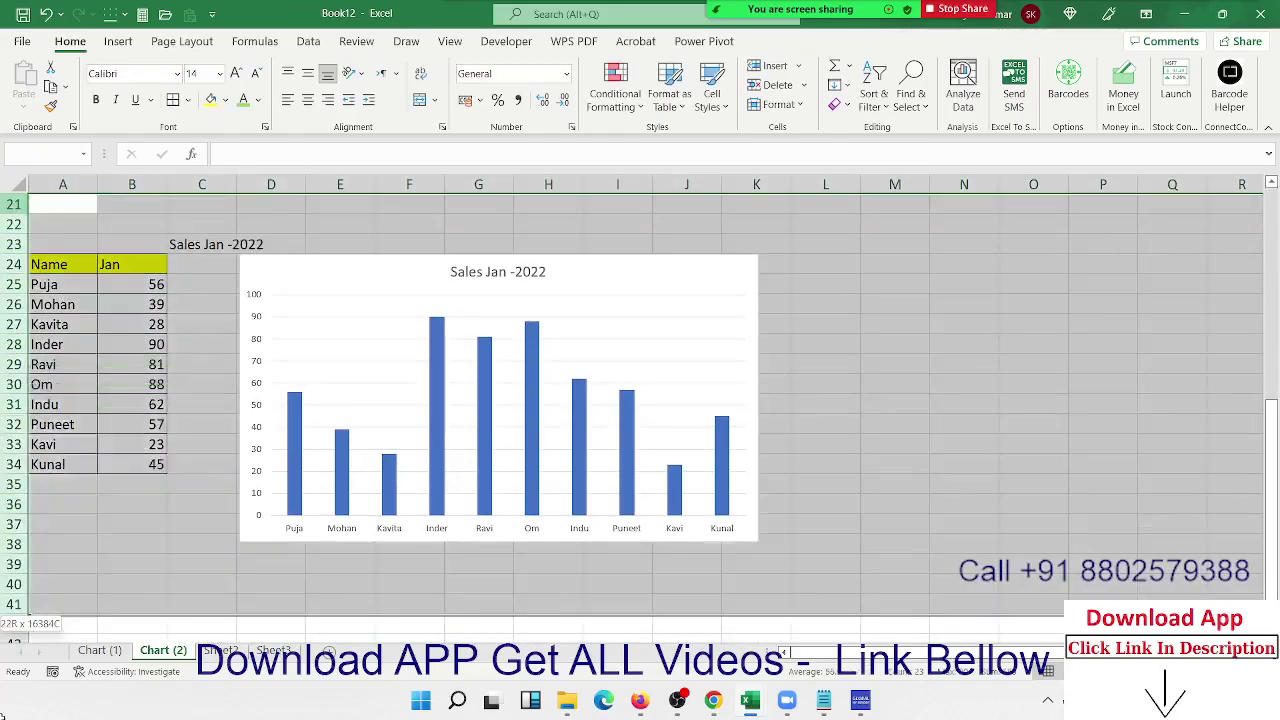
drag(13, 205, 13, 640)
scroll(13, 400, up, 20)
scroll(177, 548, up, 3)
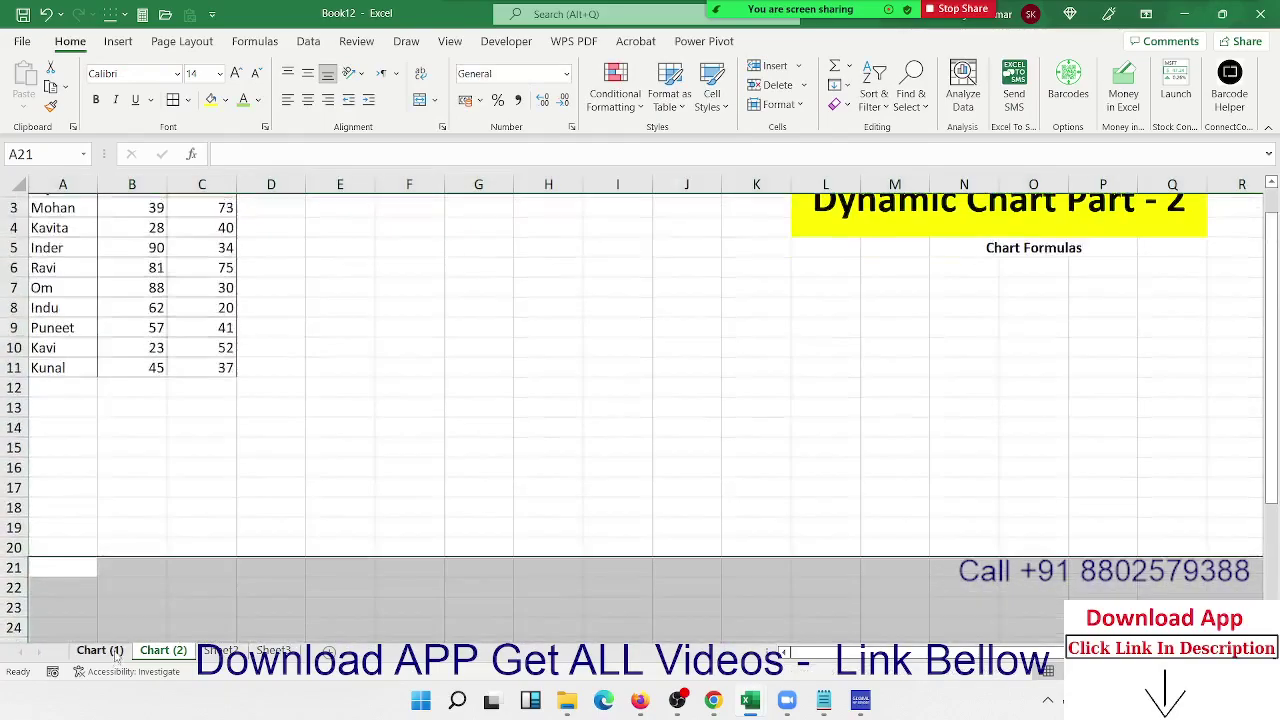
- Change the headers to Q and Sales and delete the Feb column
click(60, 206)
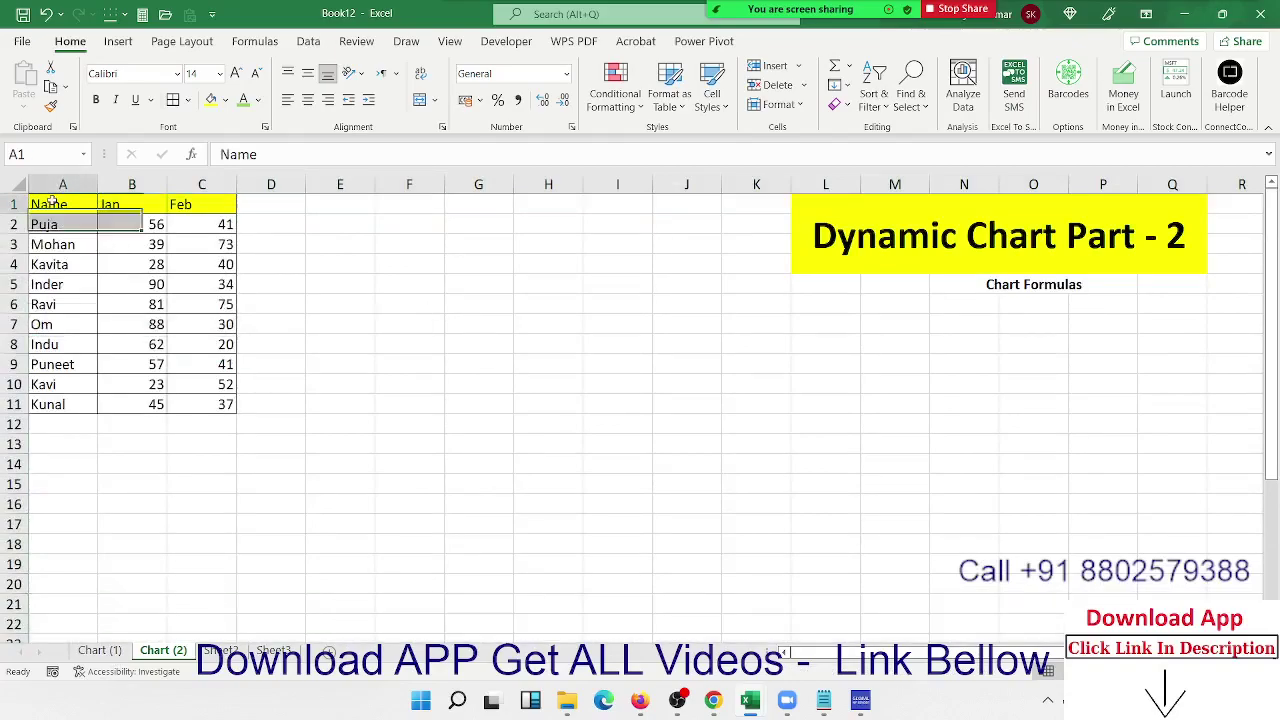
text(Q)
key(Tab)
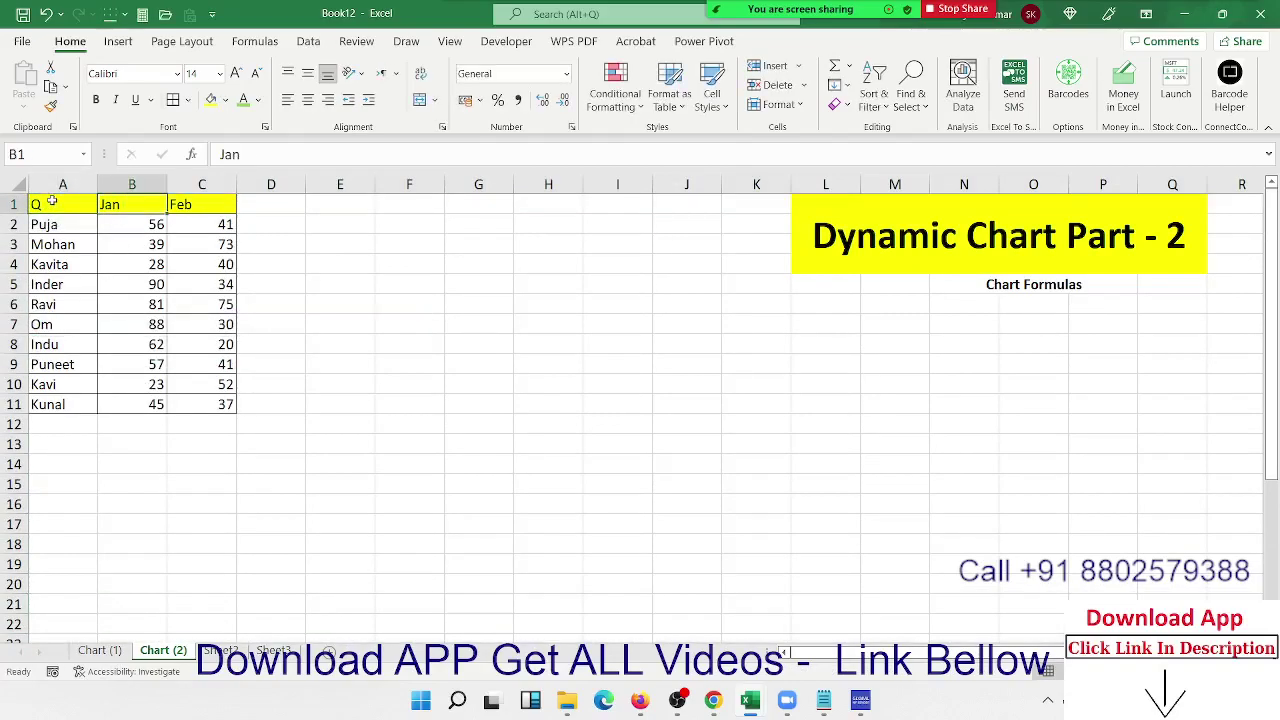
text(Sales)
key(Return)
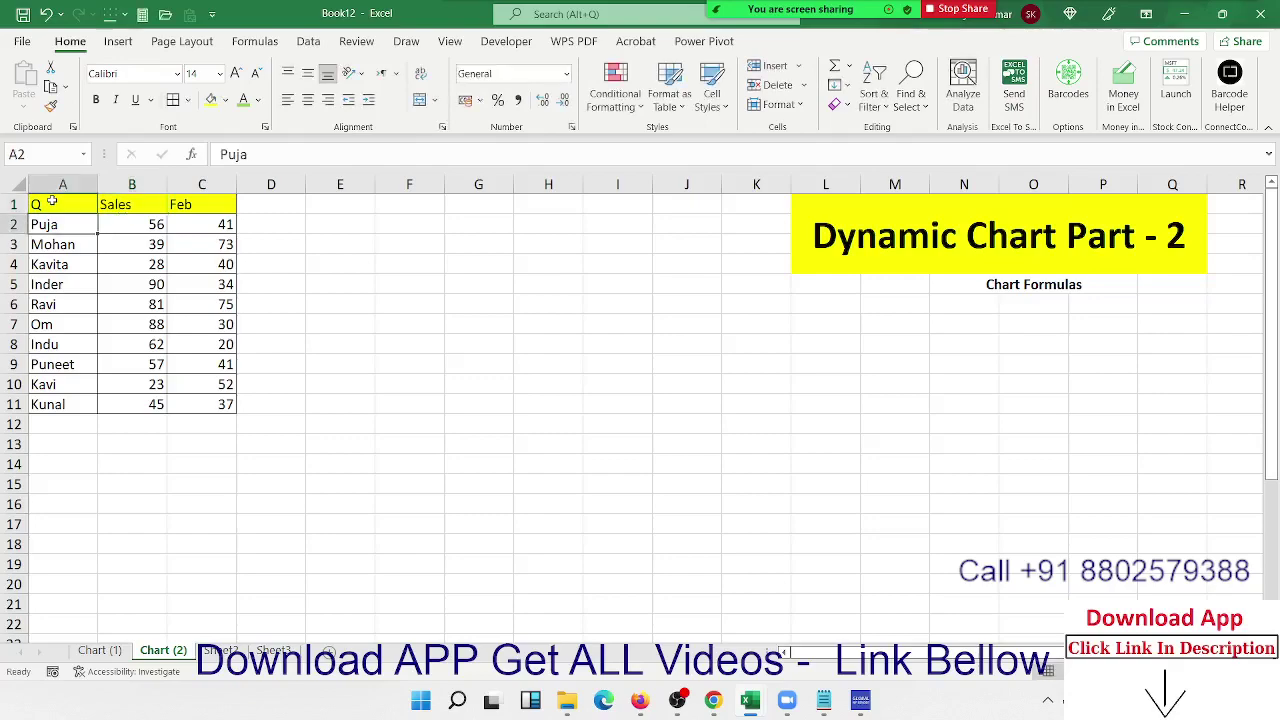
key(Right)
key(Right)
key(Up)
key(ctrl+space)
key(ctrl+minus)
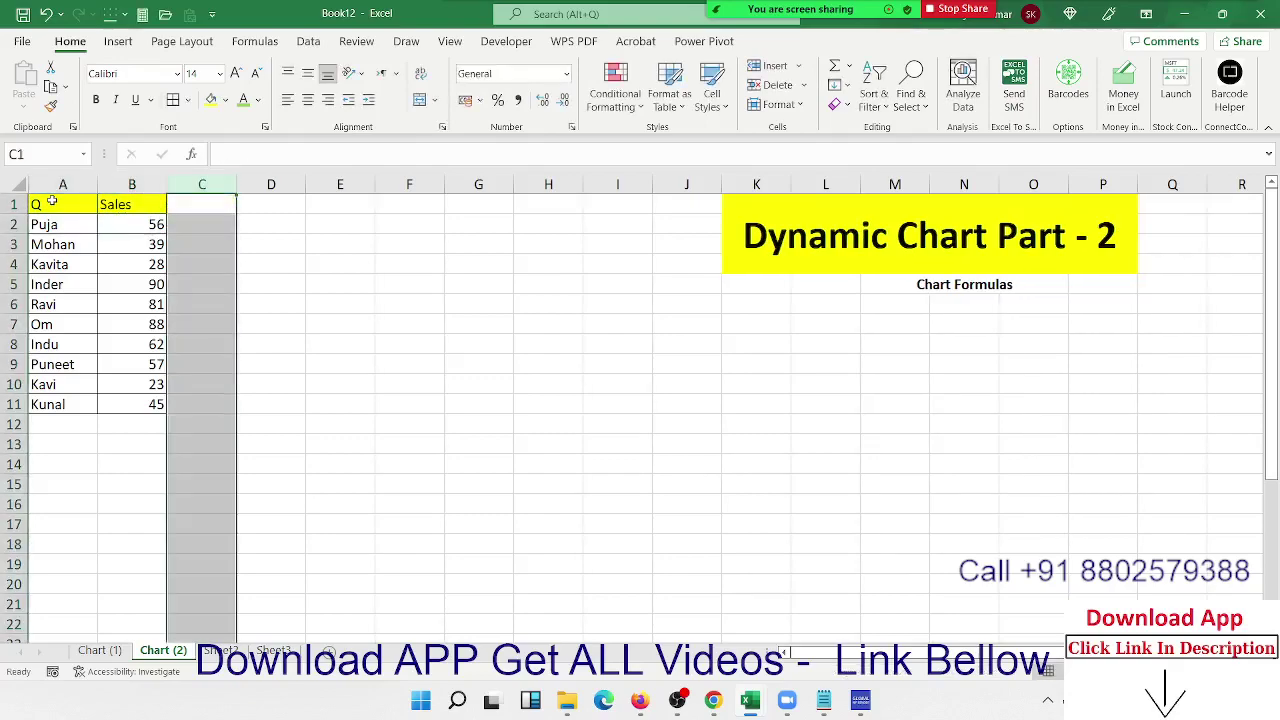
- Clear the old names and sales values and restore all borders on the table
key(ctrl+Home)
key(Down)
key(ctrl+shift+Down)
key(Delete)
key(Right)
key(ctrl+shift+Down)
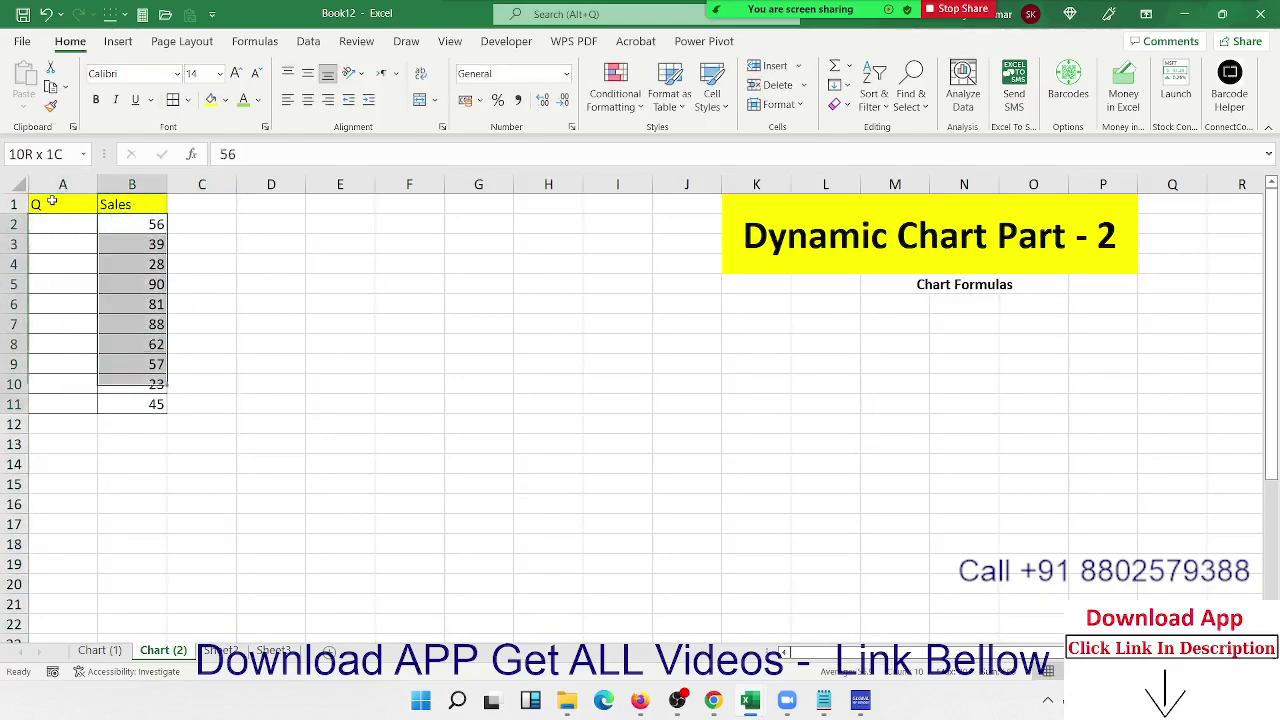
key(Delete)
key(alt+h)
key(b)
key(a)
key(ctrl+Home)
key(Down)
- Enter Q1 and fill Q2 through Q4 down to row 5
text(Q)
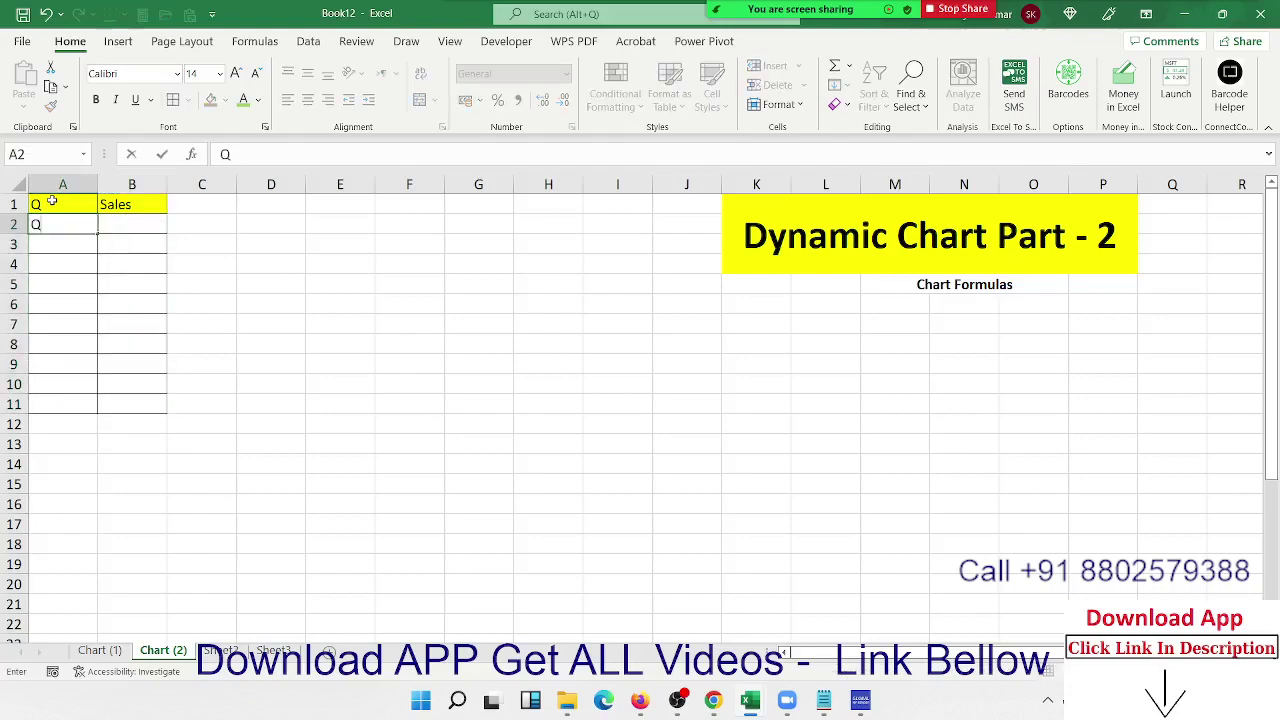
text(1)
key(Return)
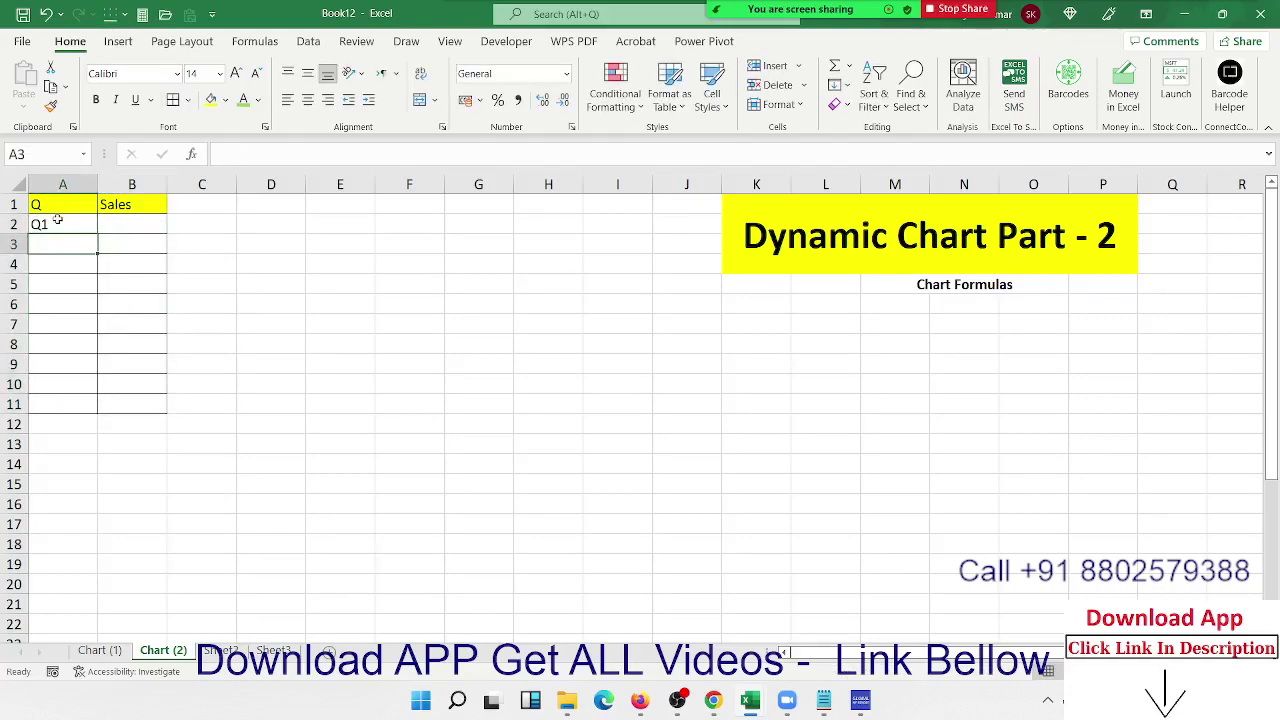
click(57, 217)
drag(95, 237, 88, 296)
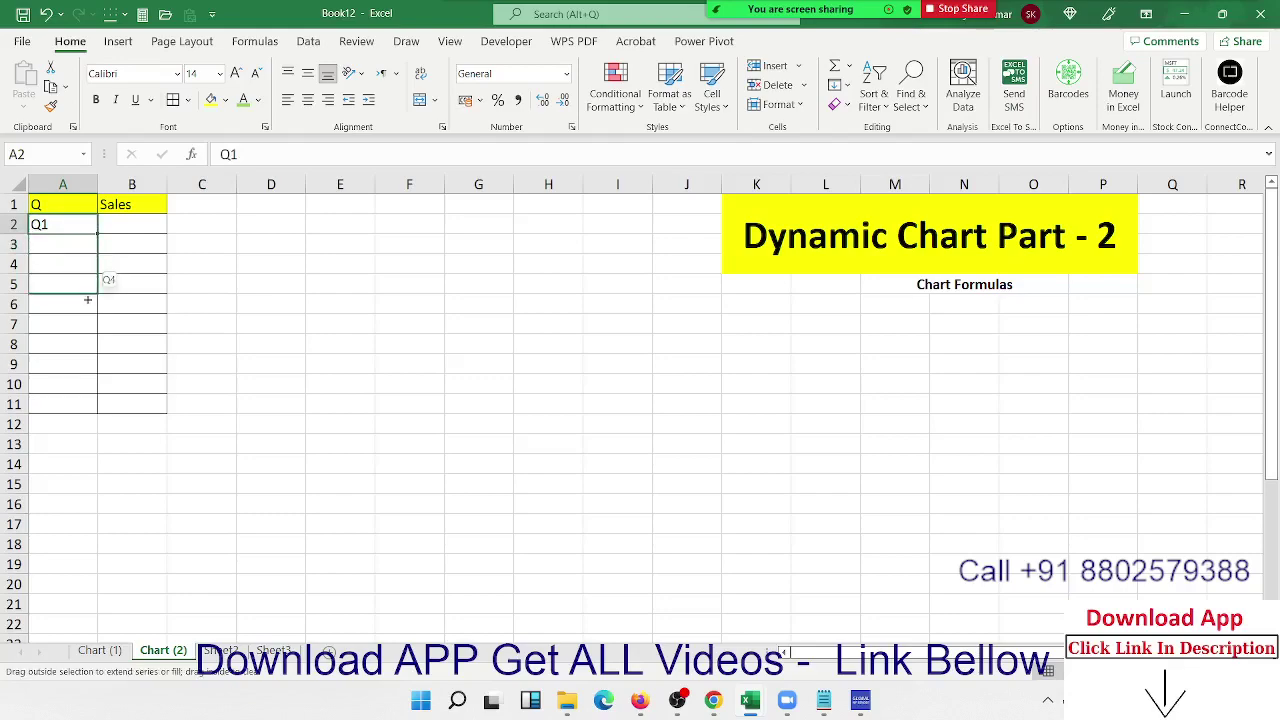
- Enter sales 85, 36, 95 and 78 for Q1–Q4, then select leftover rows 6 to 11
click(134, 226)
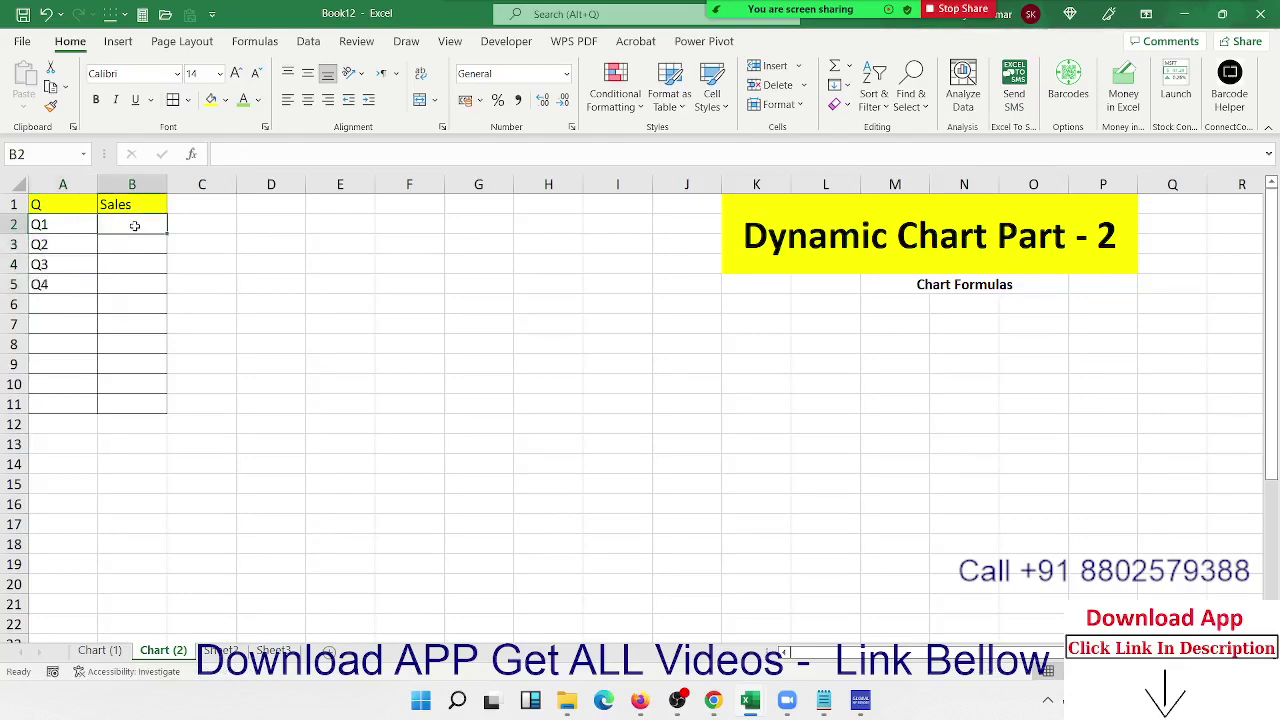
text(85)
key(Return)
text(36)
key(Return)
text(95)
key(Return)
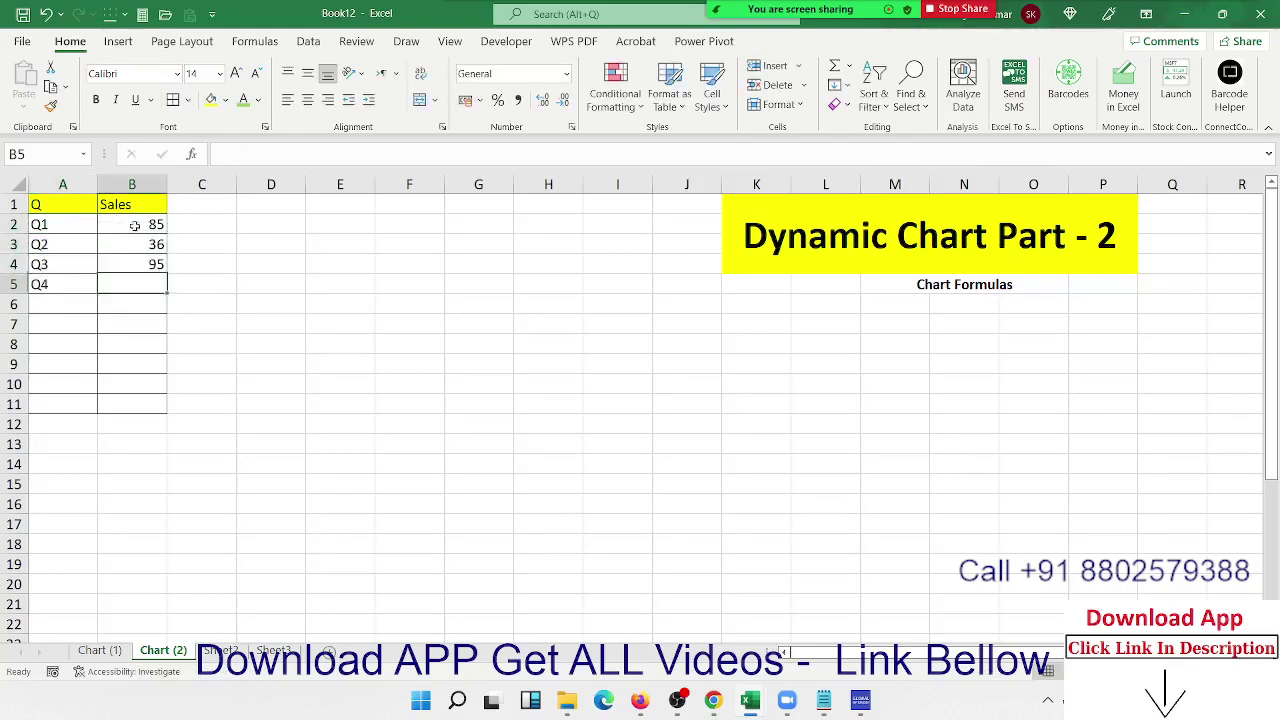
text(78)
key(Return)
click(14, 304)
drag(14, 306, 14, 410)
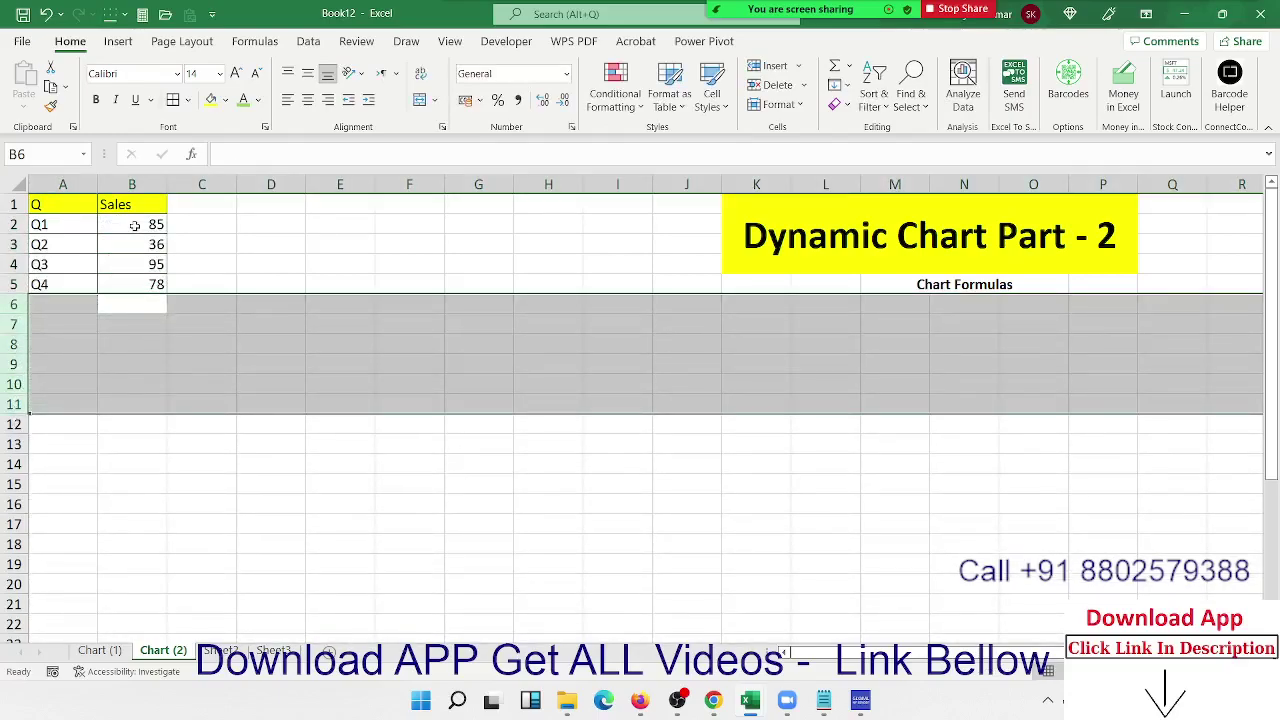
- Insert a 2-D pie chart of A1:B5 quarterly sales and place it over columns D to I
click(184, 306)
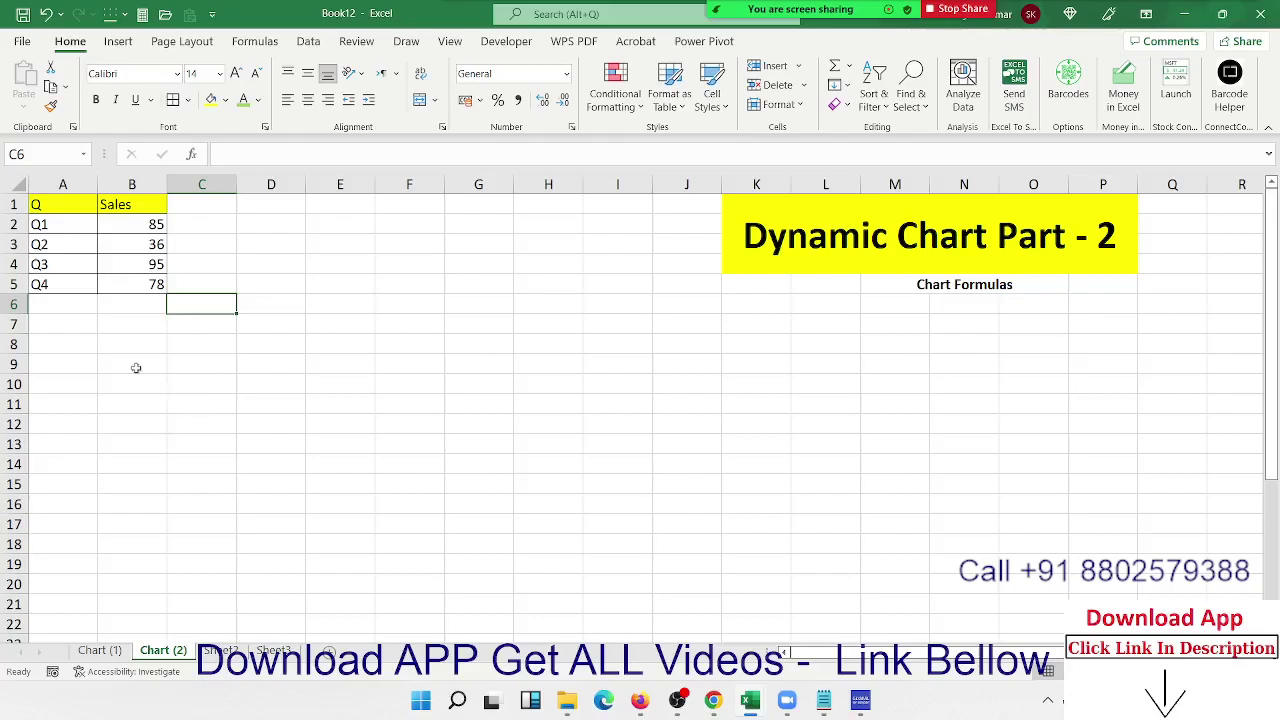
drag(72, 210, 150, 284)
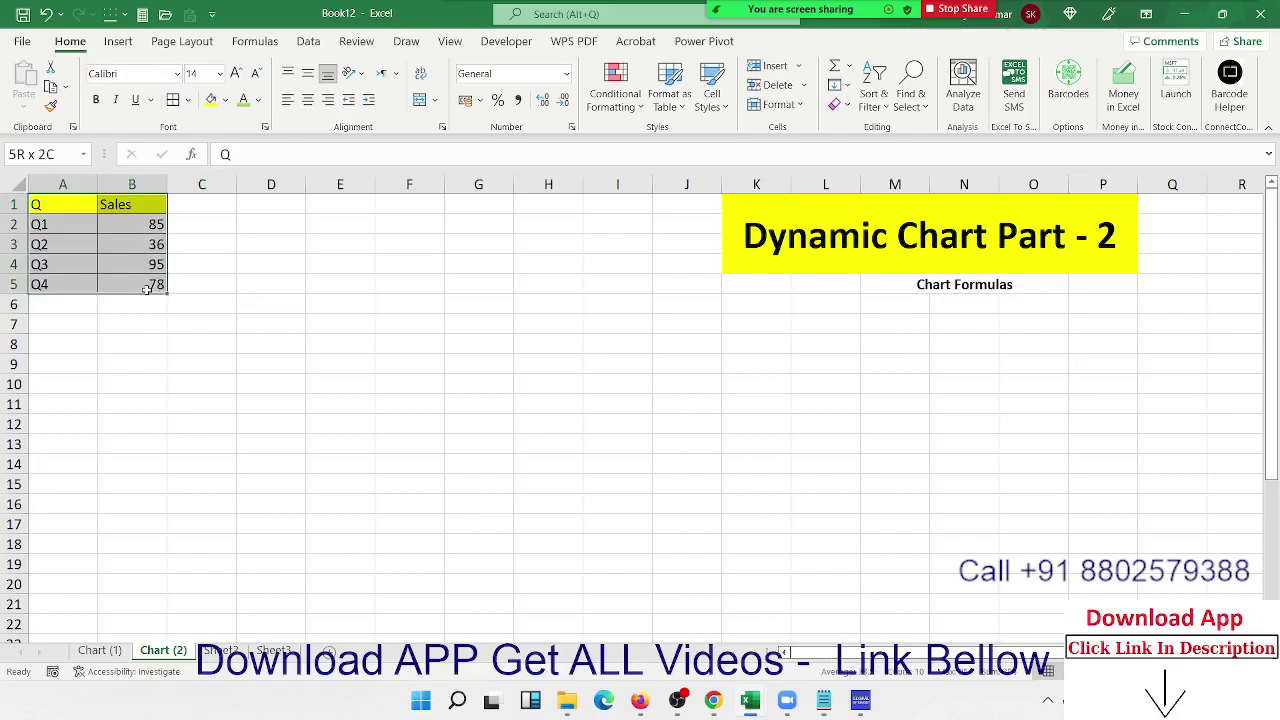
click(116, 44)
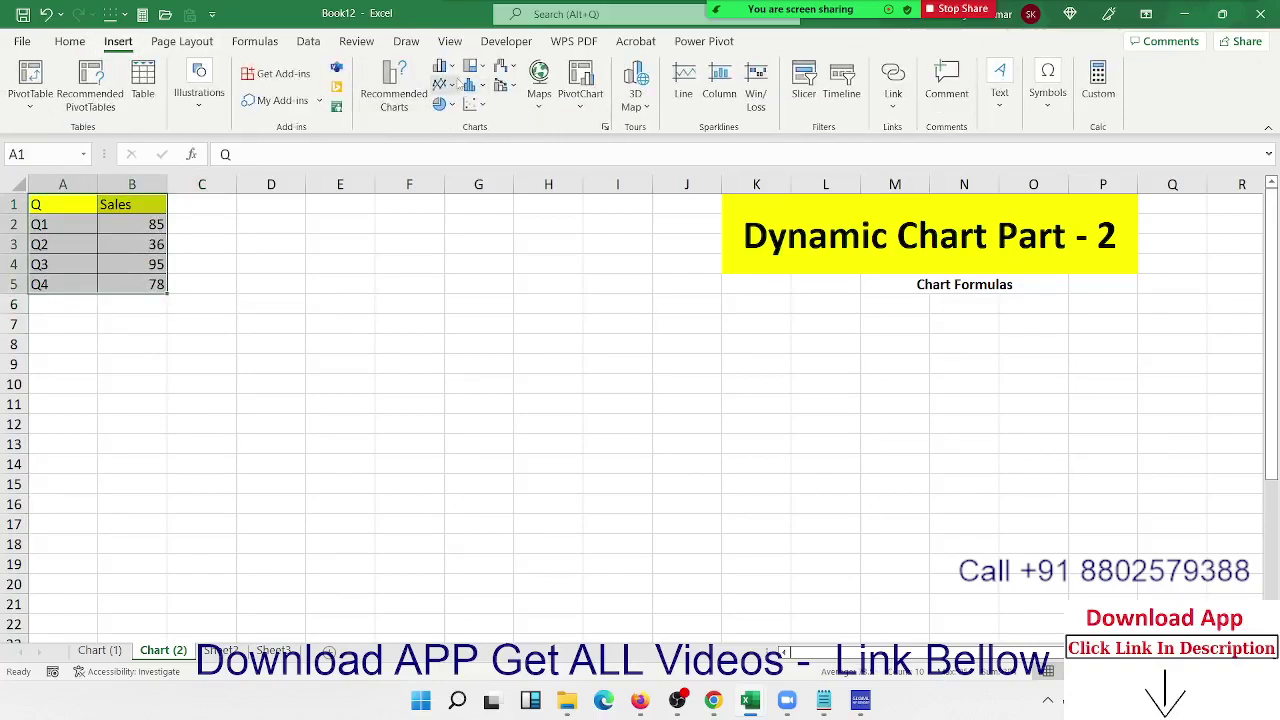
click(441, 104)
click(452, 160)
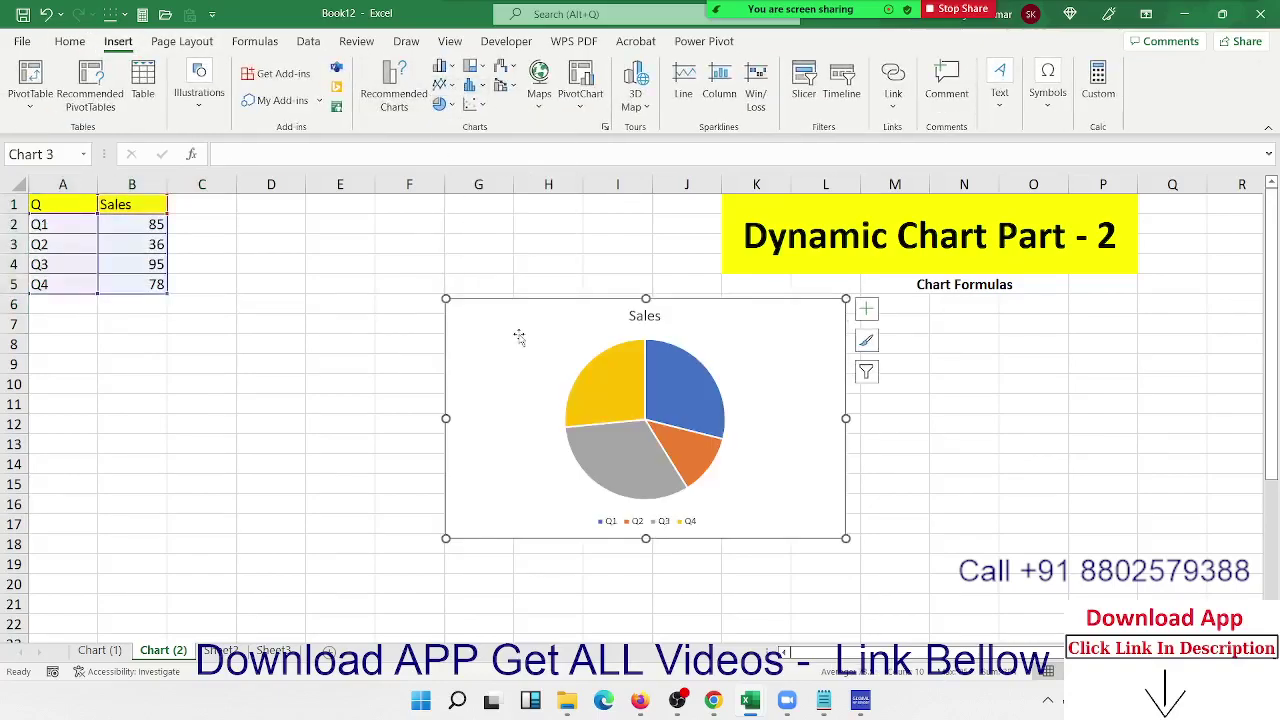
drag(517, 334, 324, 282)
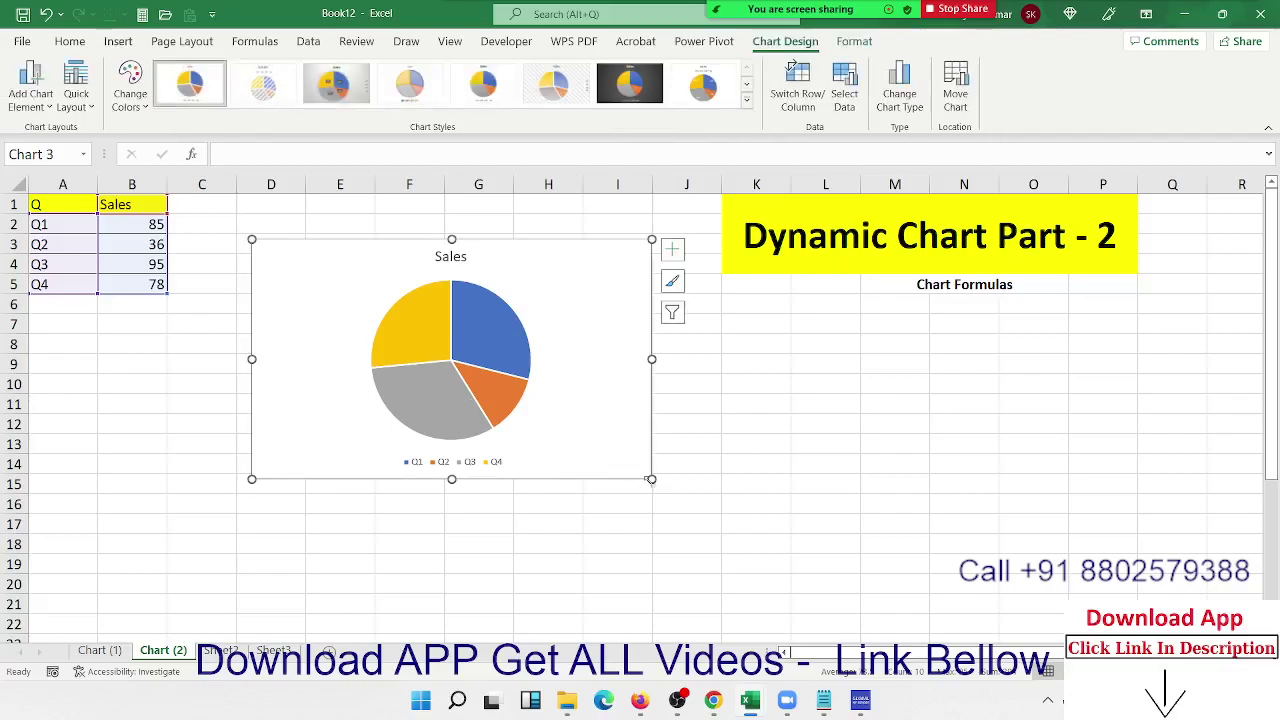
- Enlarge and reposition the Sales pie chart, then select its series to show the =SERIES formula
drag(651, 479, 737, 568)
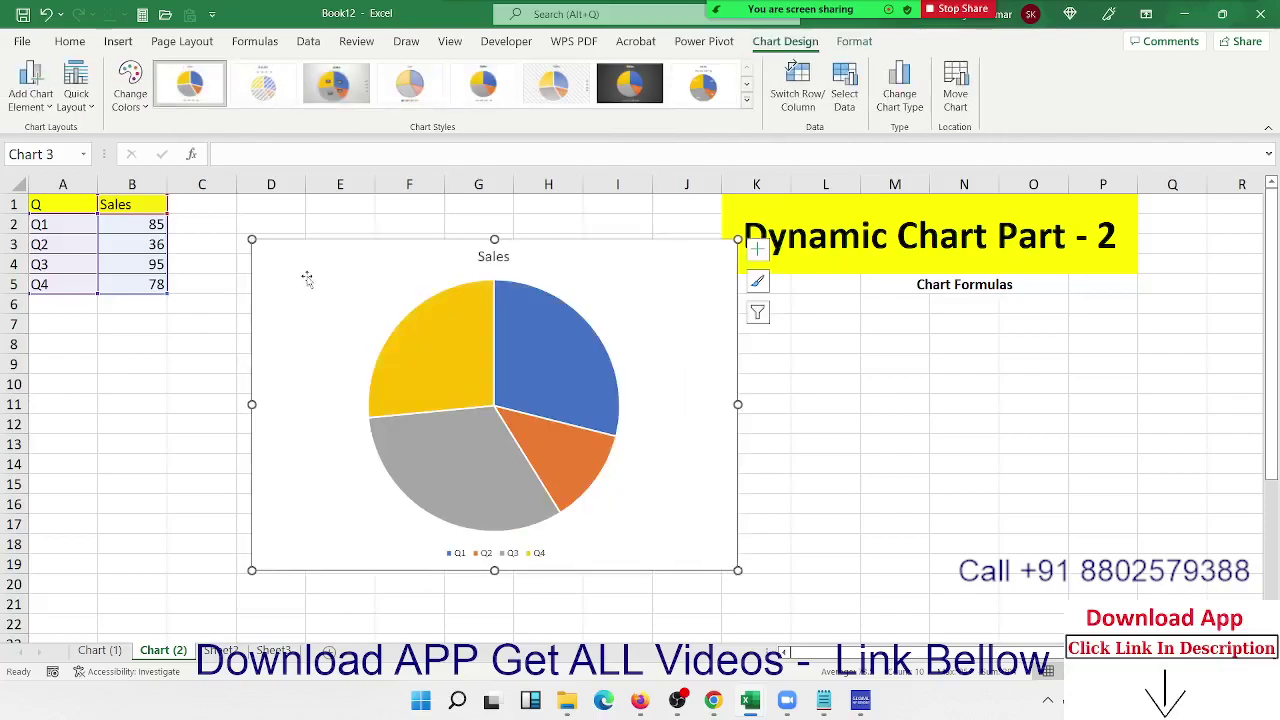
drag(303, 277, 296, 259)
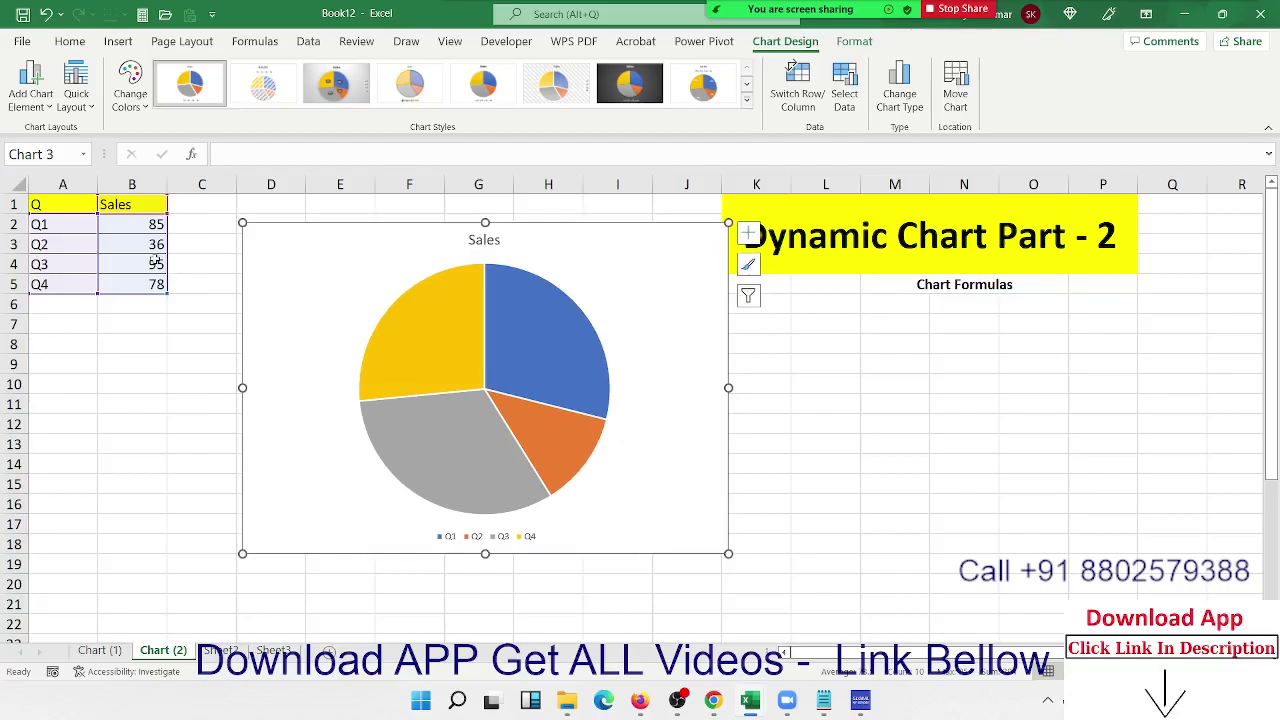
click(404, 325)
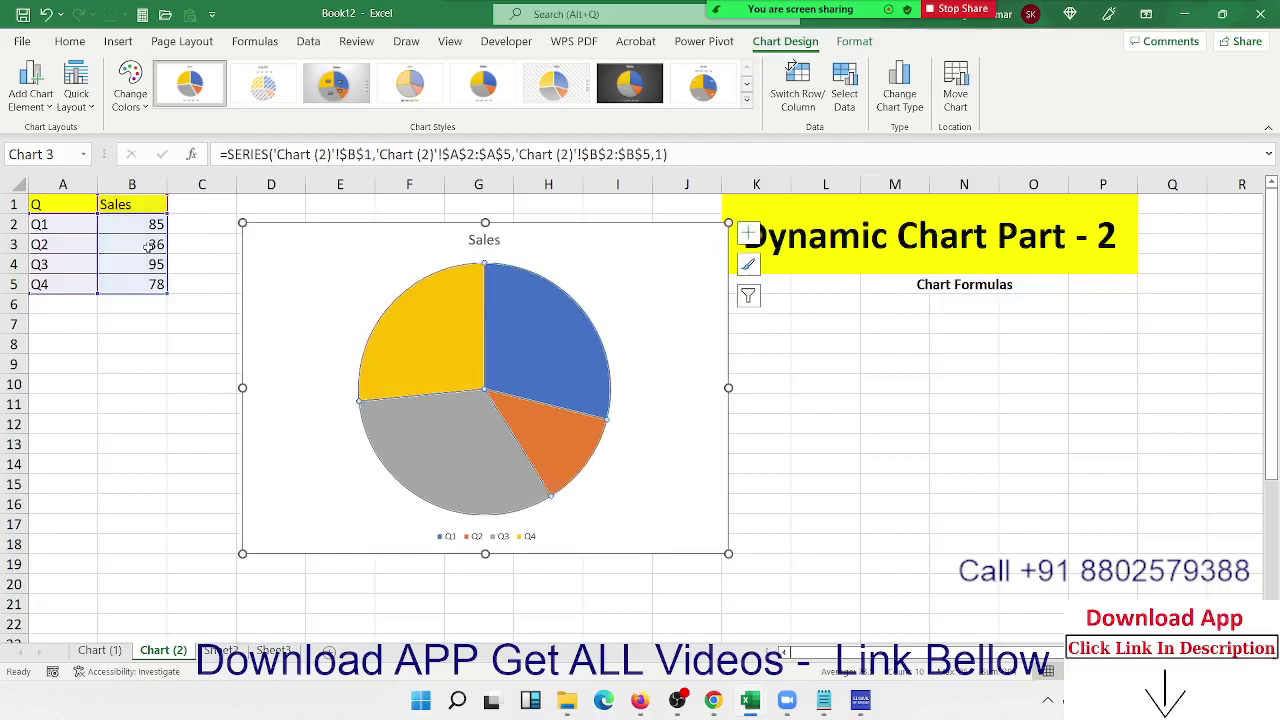
drag(148, 248, 68, 243)
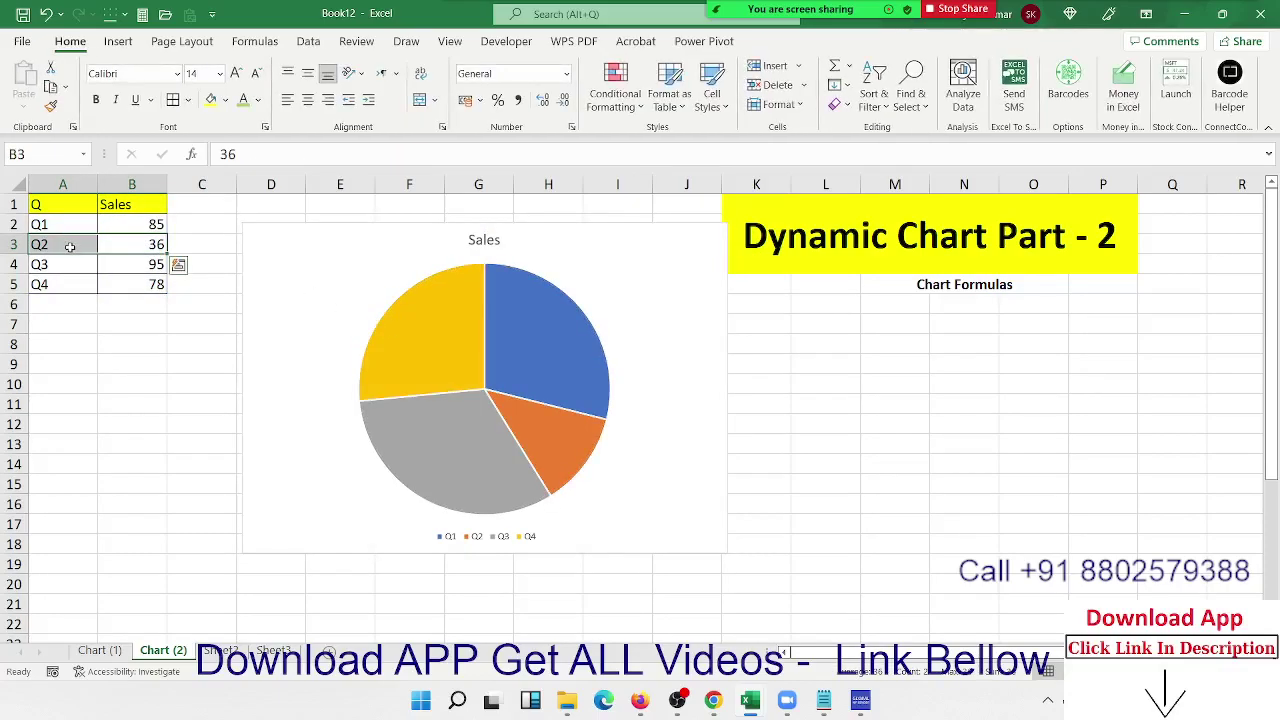
click(360, 266)
click(487, 346)
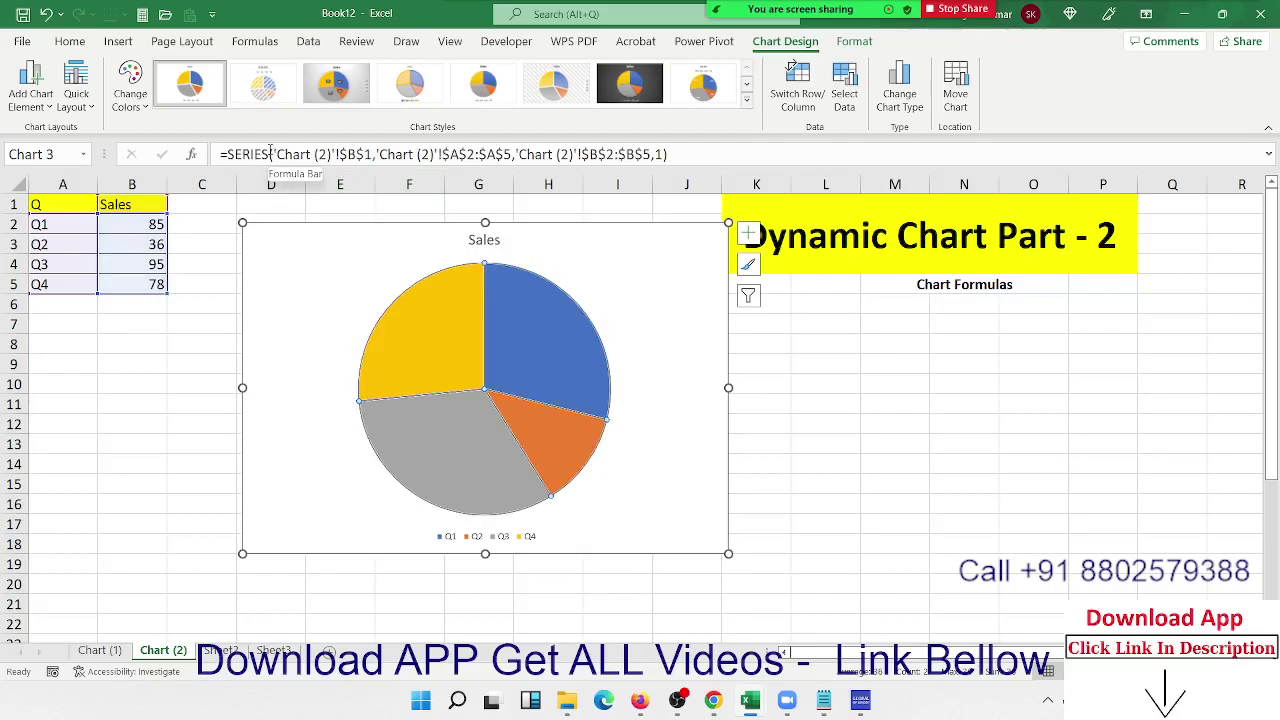
- Replace the 'Chart (2)'!$B$1 name reference in the SERIES formula with "Q Sales 2021"
drag(271, 154, 372, 154)
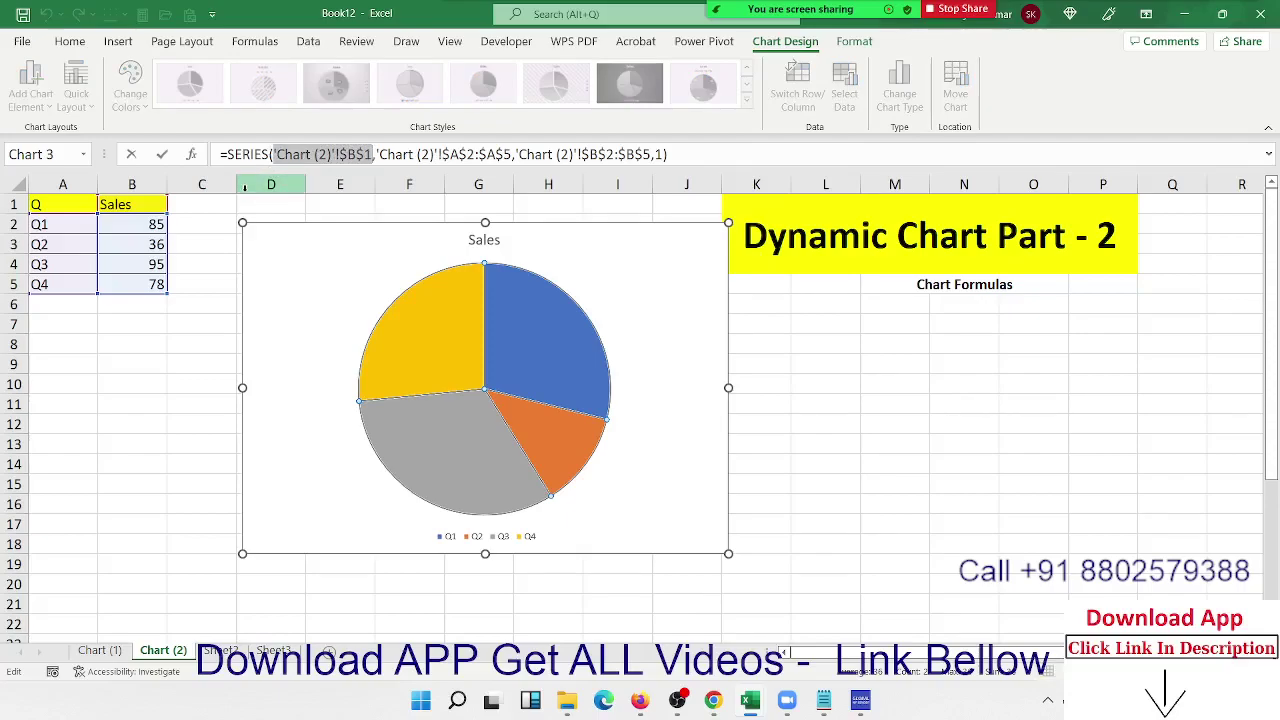
text(")
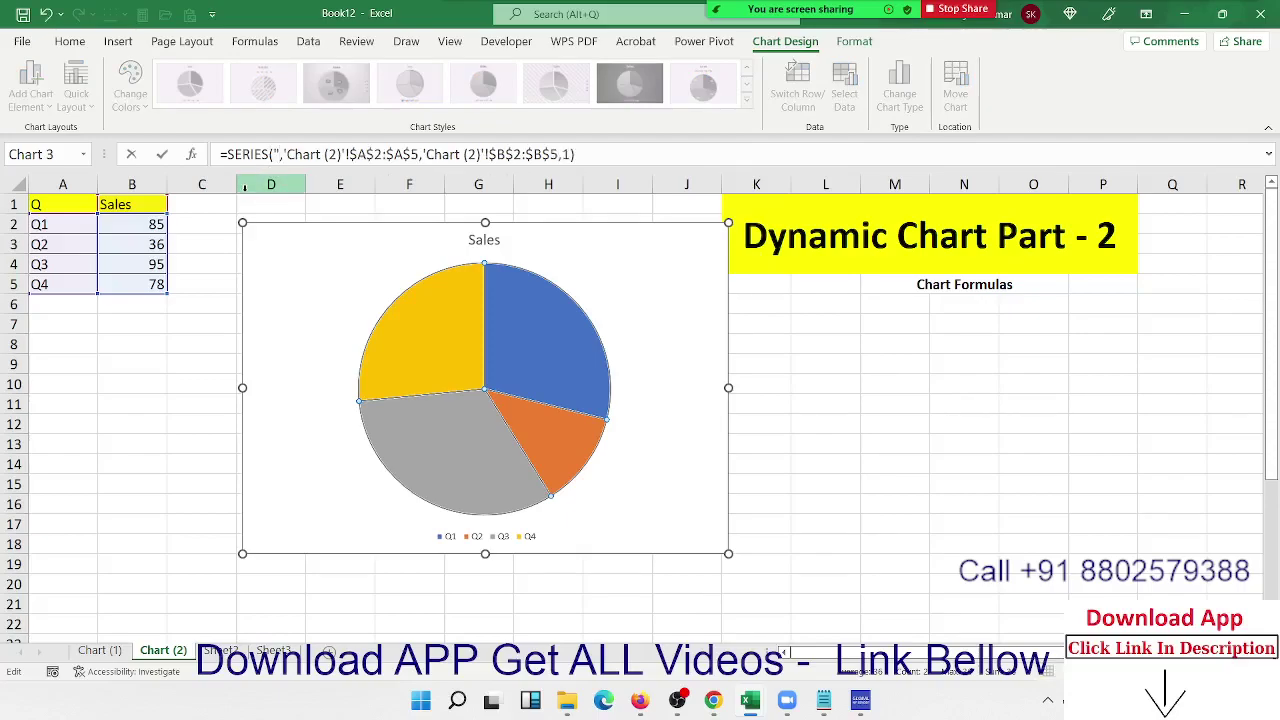
text(Q)
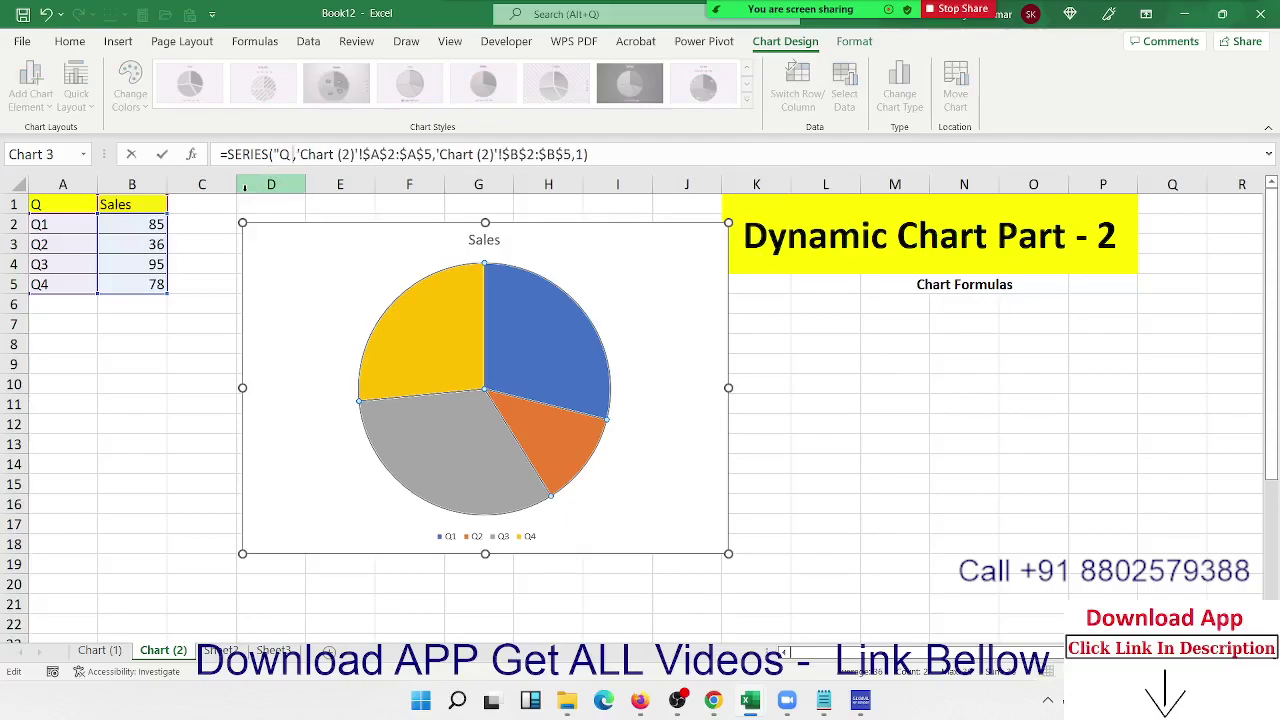
text( Sales 20)
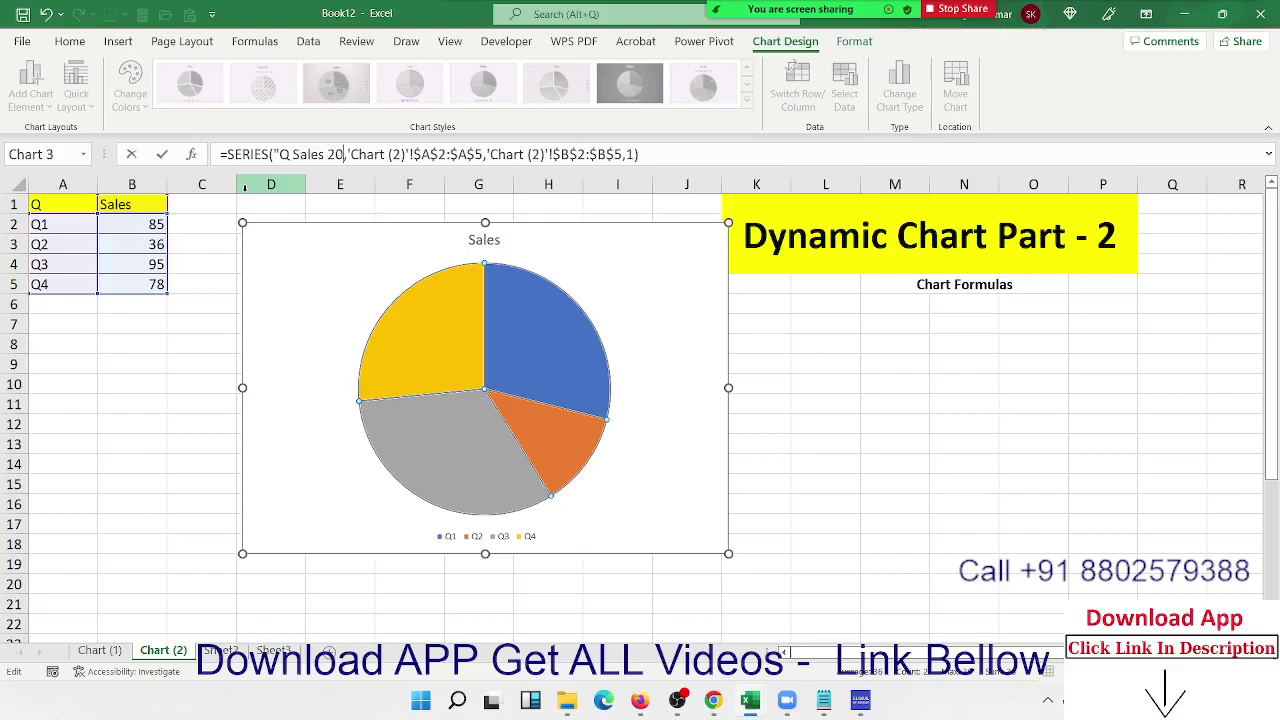
text(21")
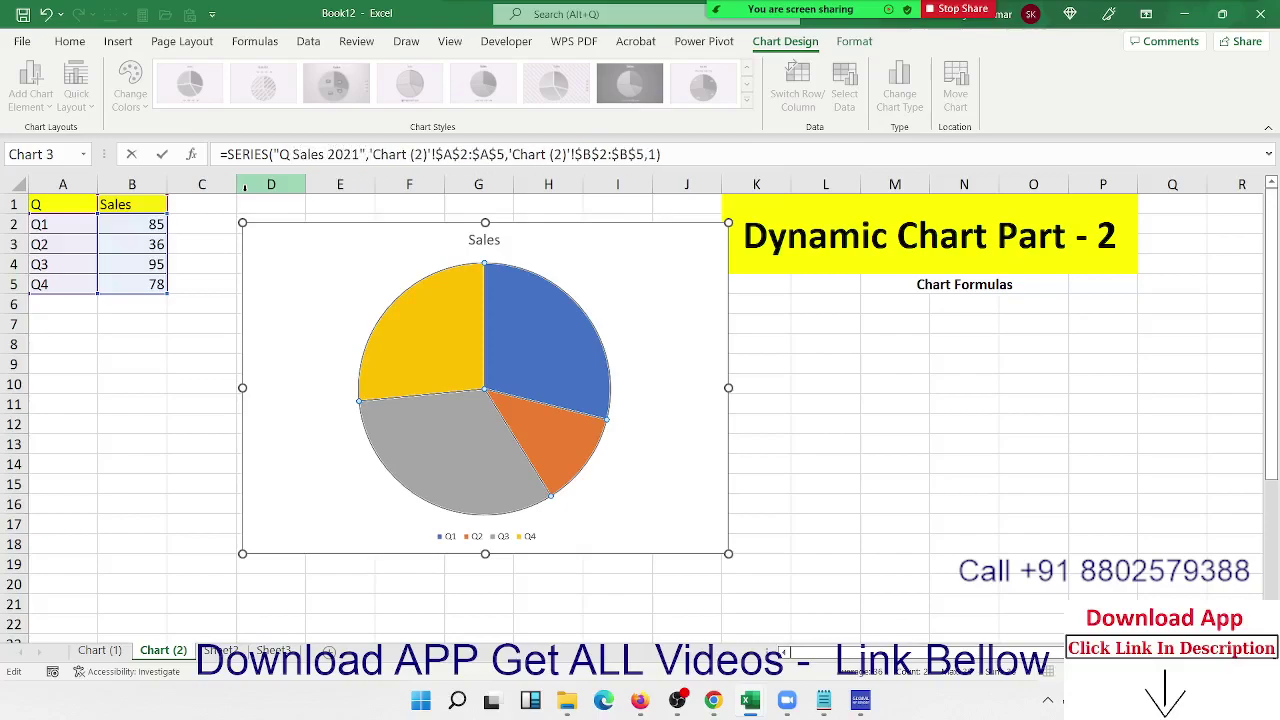
key(Return)
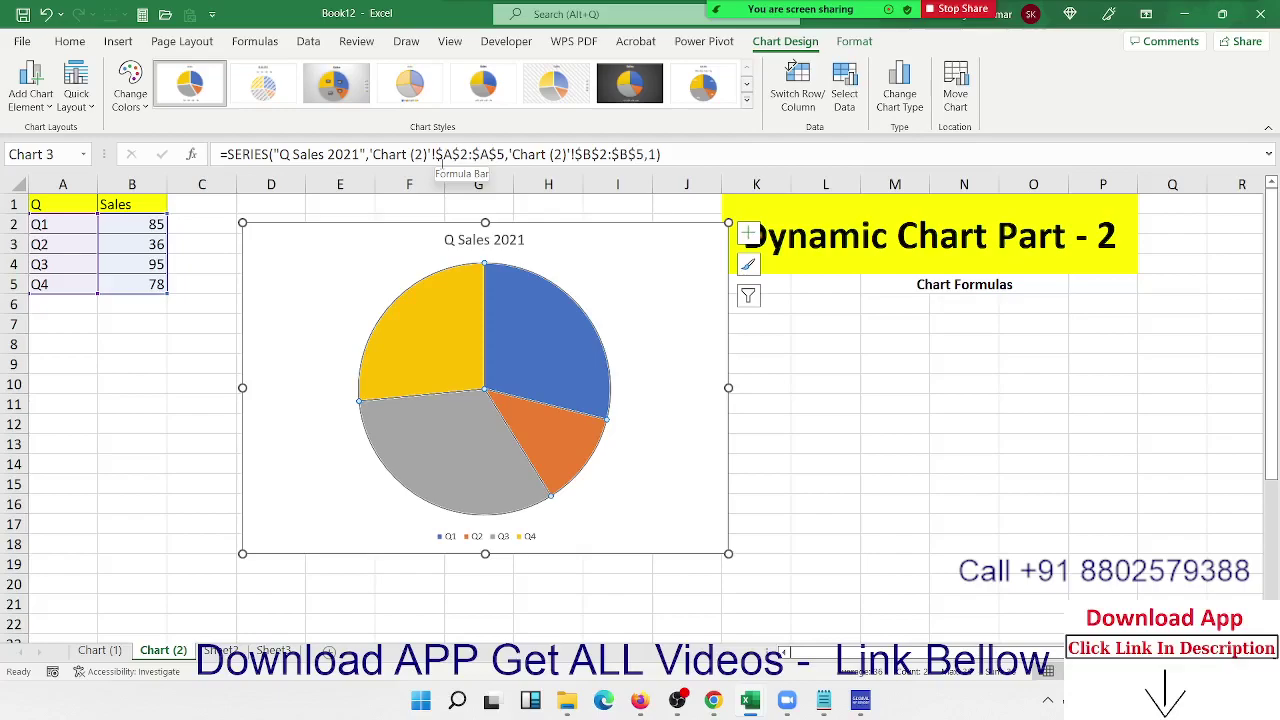
- Replace the $A$2:$A$5 categories with the array {"Q1","Q2","Q3","Q4"} and accept Excel's correction
click(372, 150)
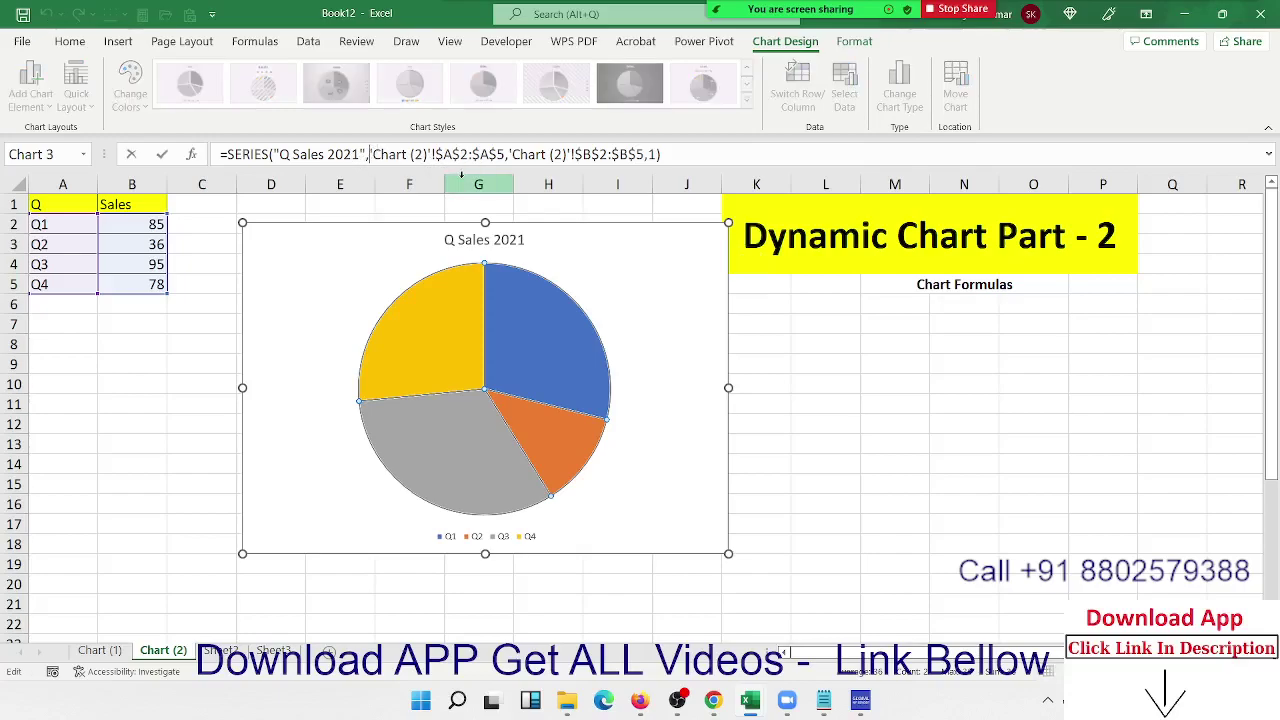
key(shift+Right)
key(shift+Right)
key(shift+Right)
key(shift+Right)
key(shift+Right)
key(shift+Right)
key(shift+Right)
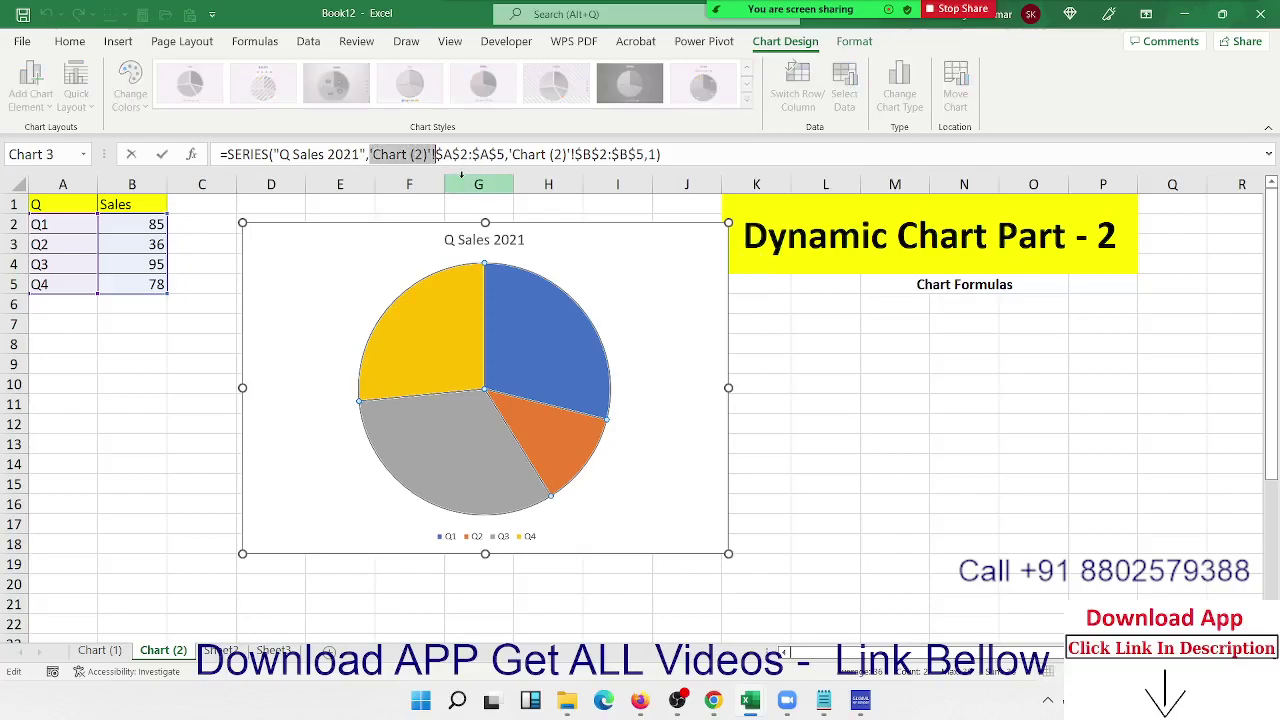
key(shift+Right)
key(shift+Right)
key(shift+Right)
key(shift+Right)
key(shift+Right)
key(shift+Right)
key(shift+Right)
key(shift+Right)
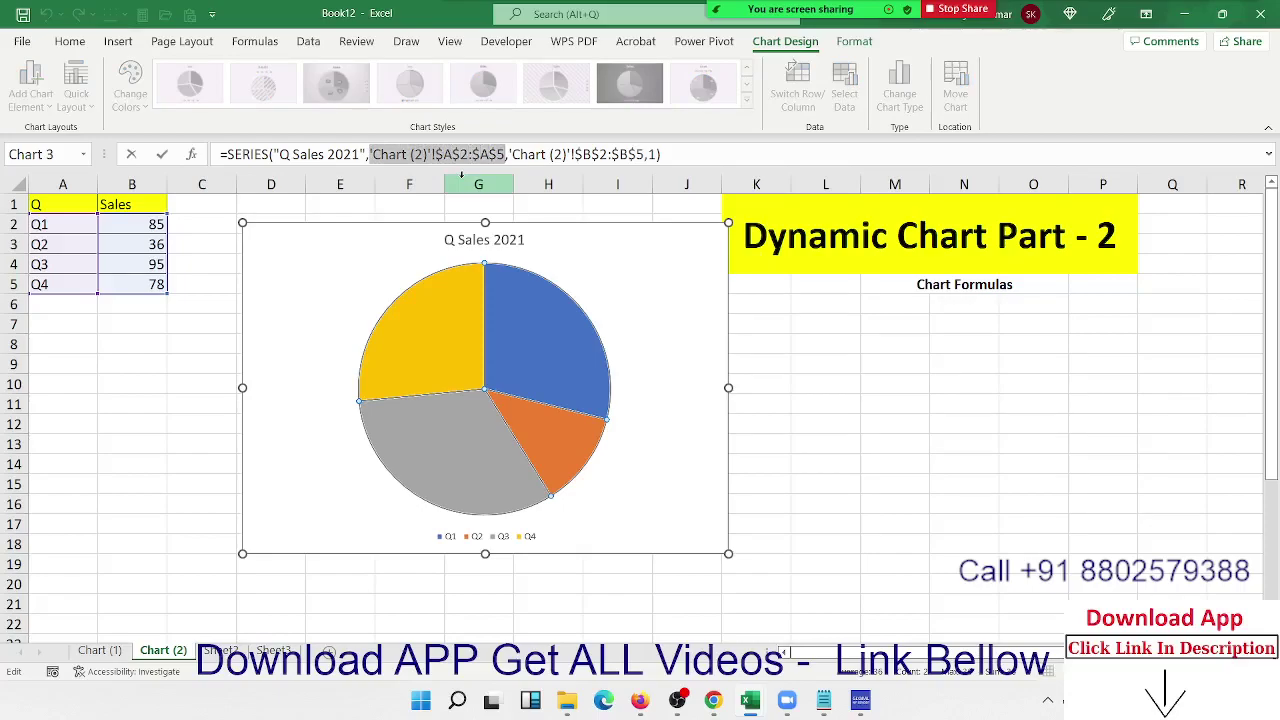
key(BackSpace)
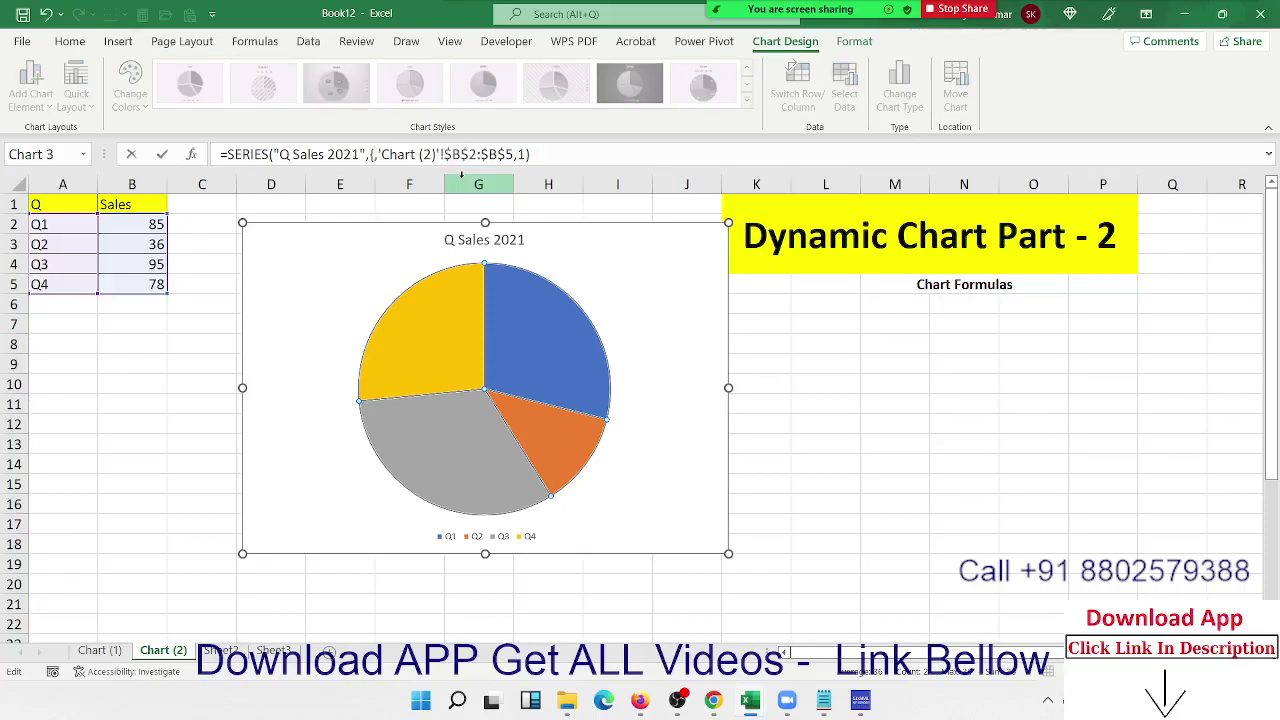
text("Q)
key(Return)
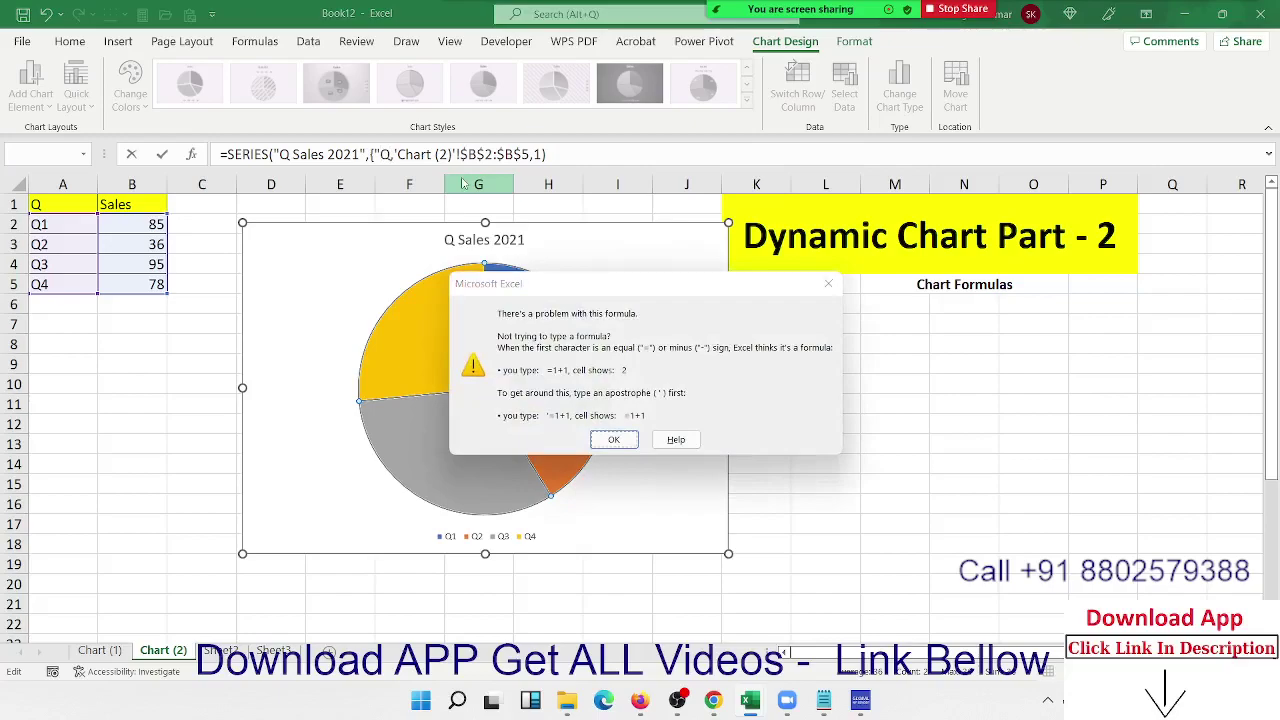
key(Return)
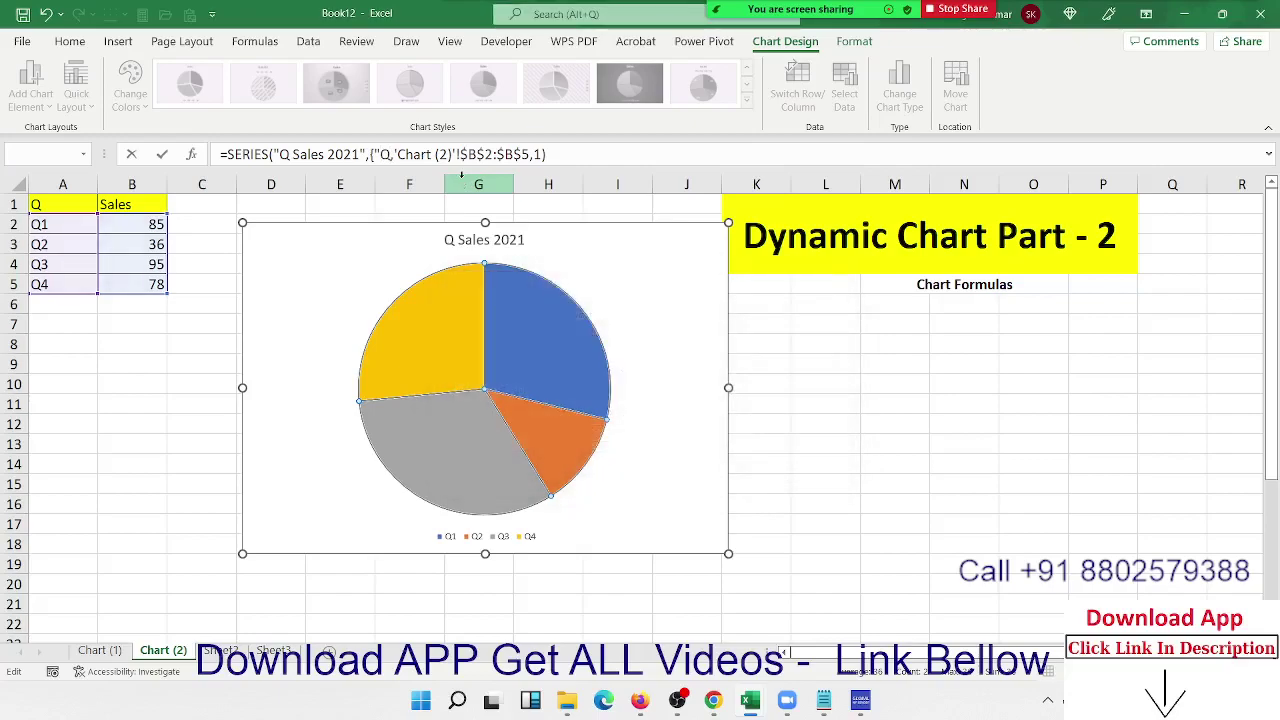
click(548, 154)
click(392, 155)
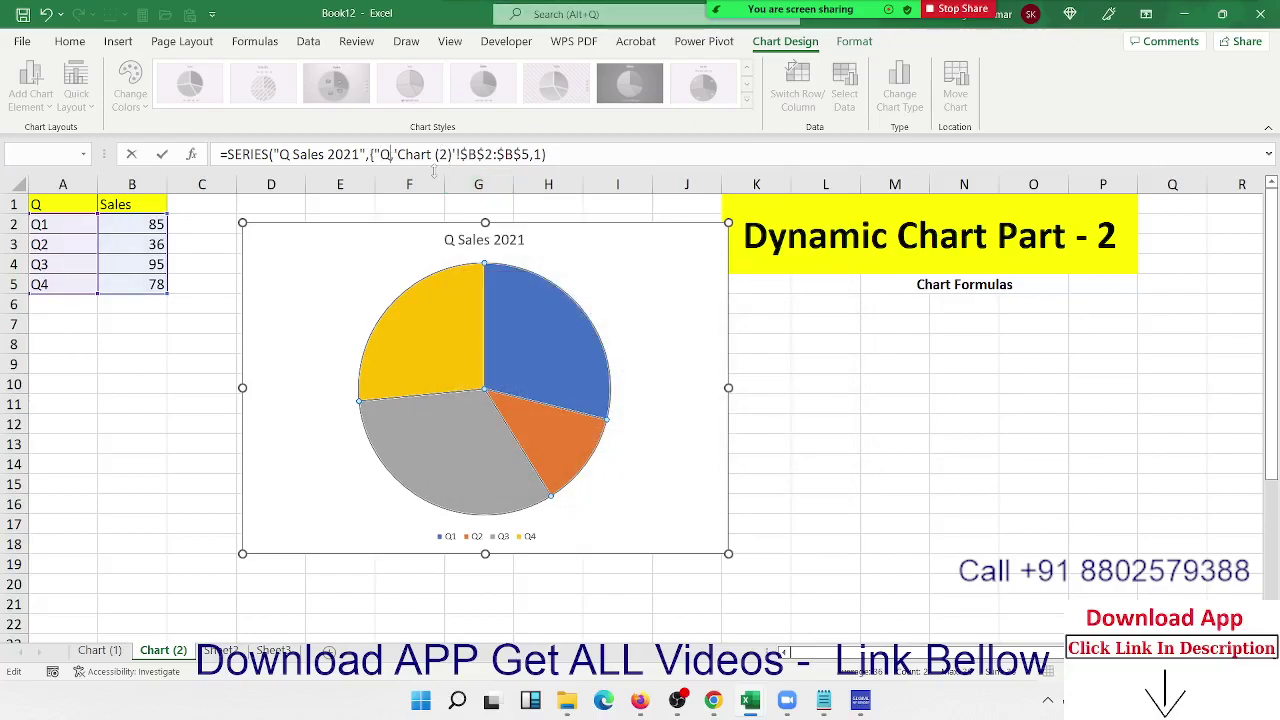
text(1",{)
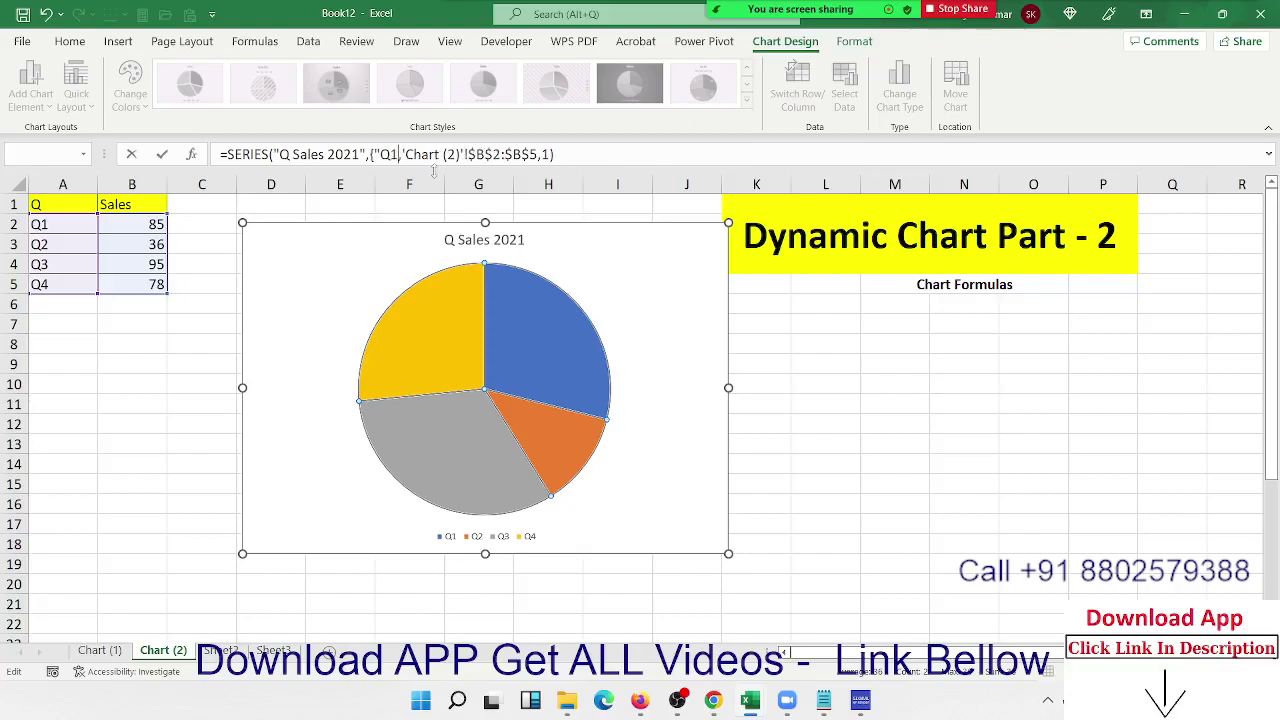
text("Q1",")
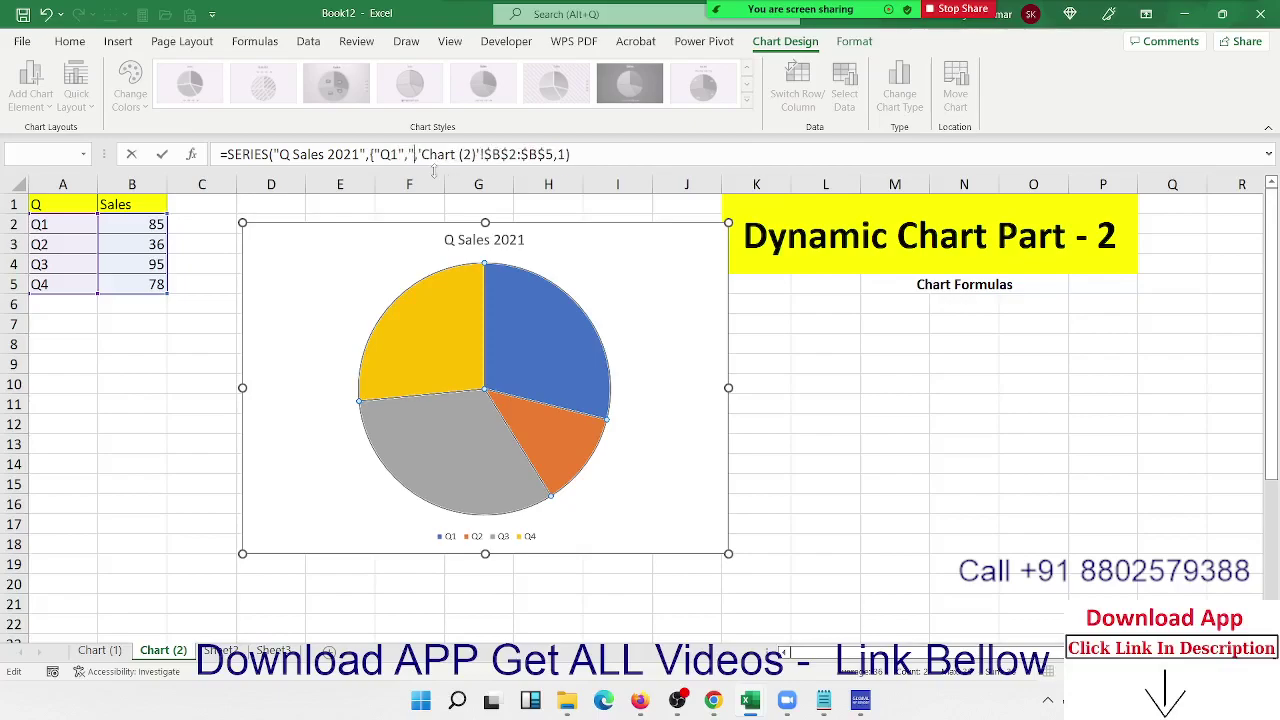
text(Q2)
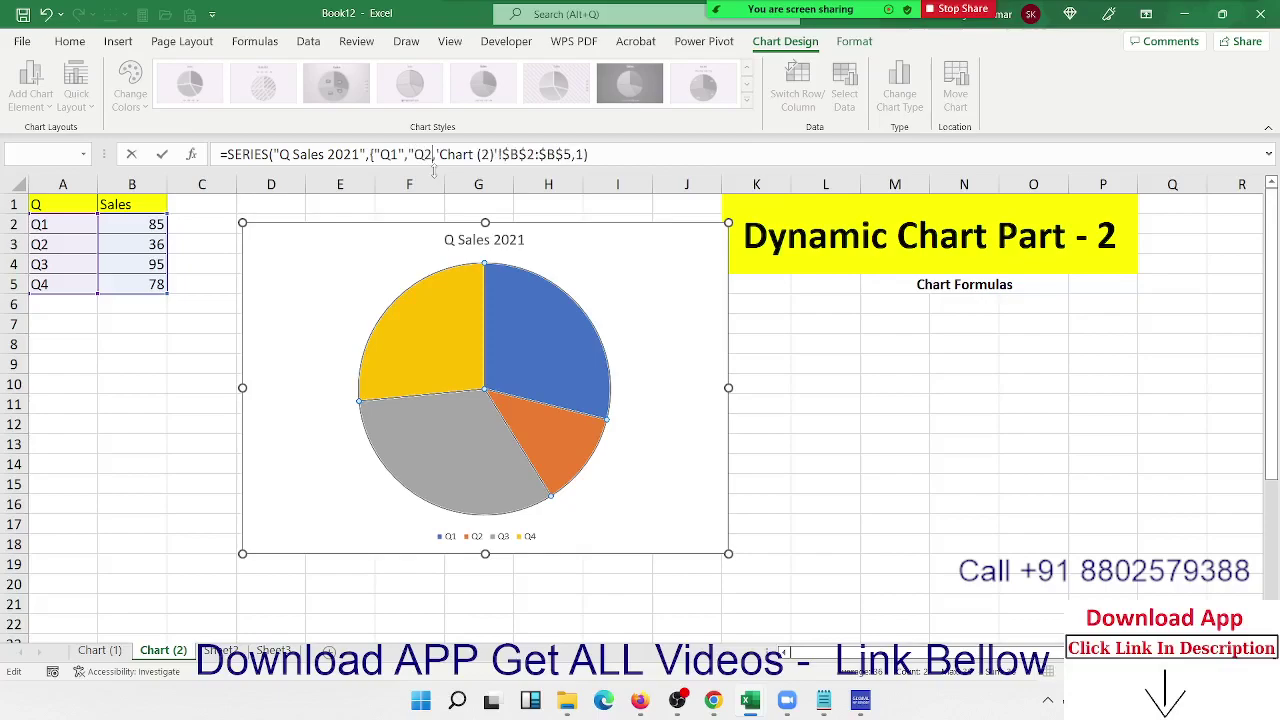
text(","Q)
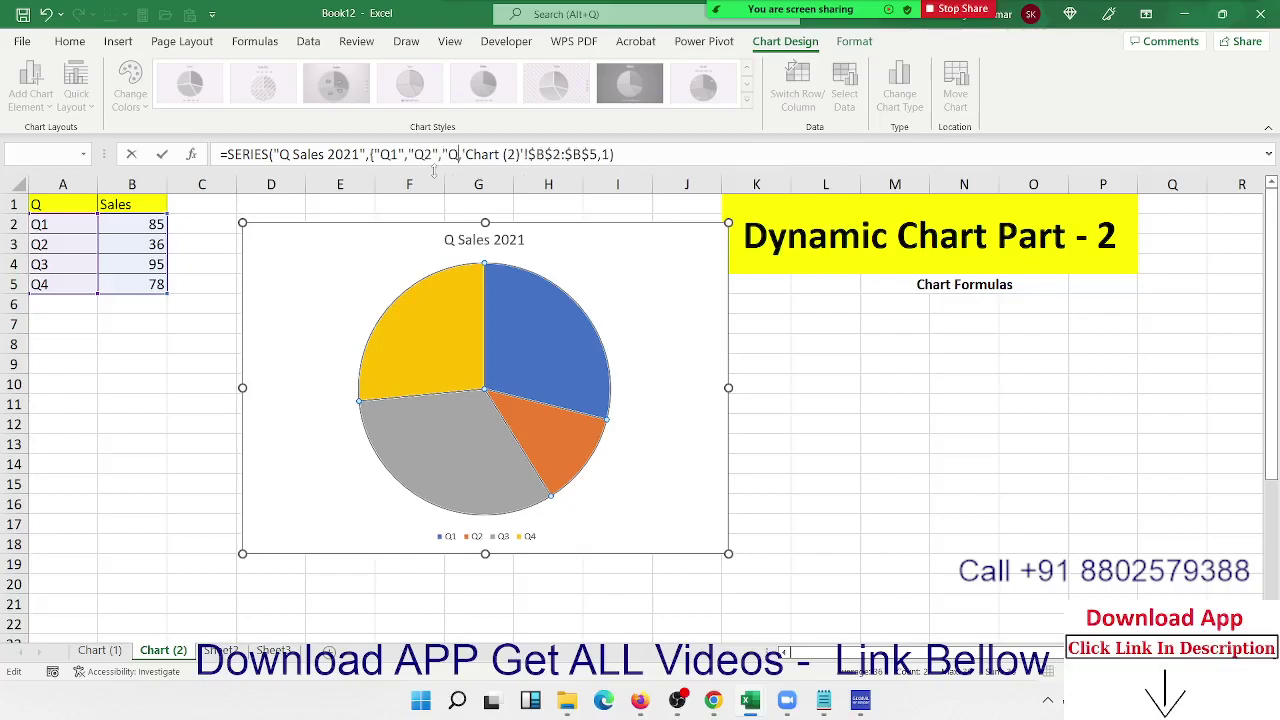
text(3")
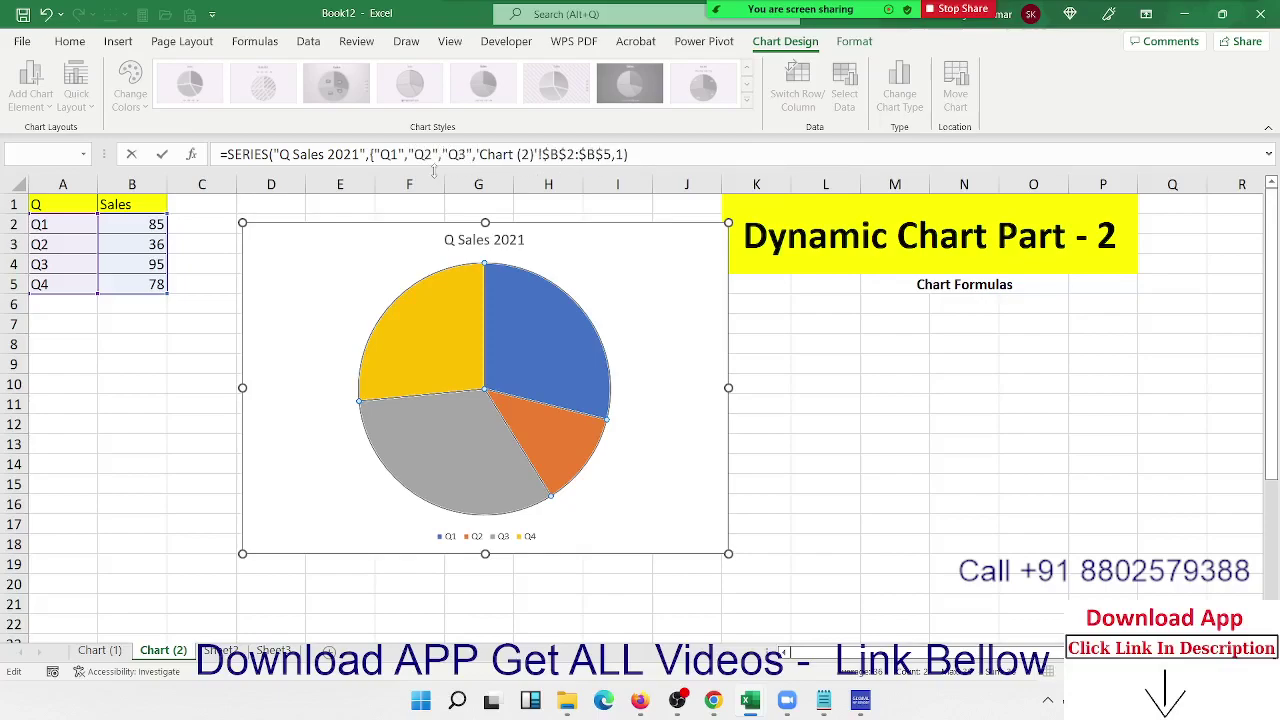
text(,"Q4)
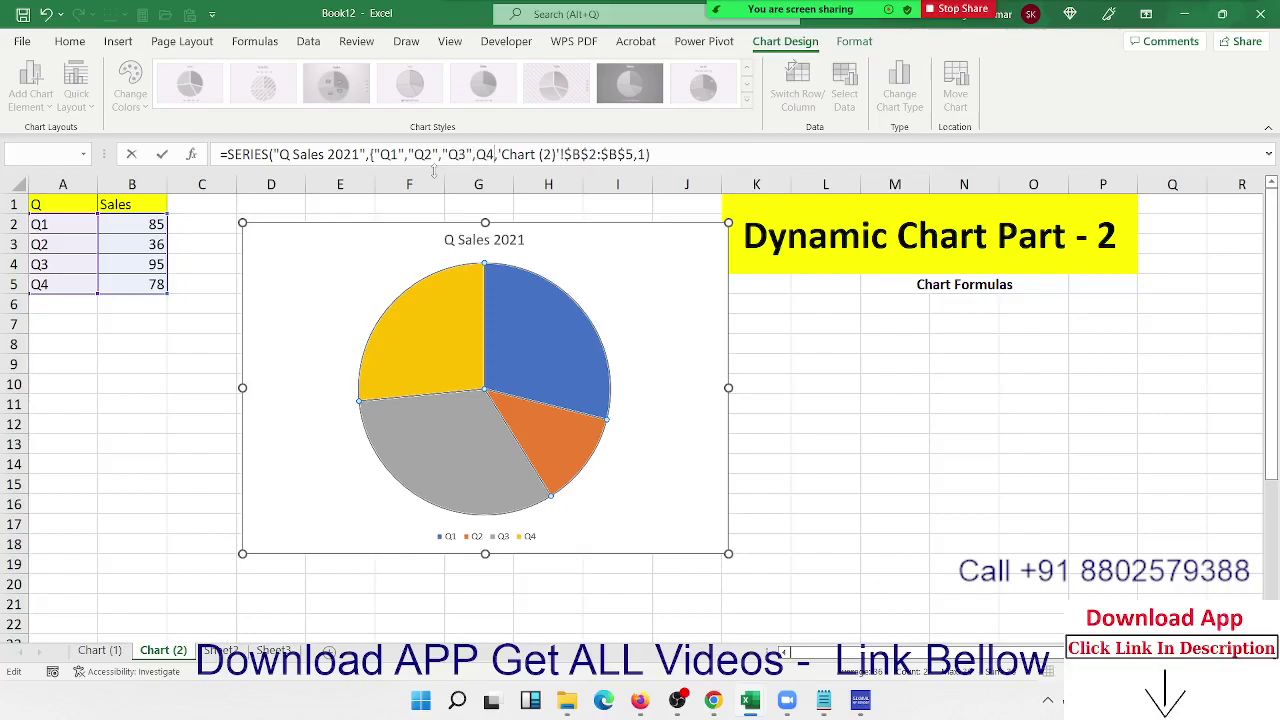
text("})
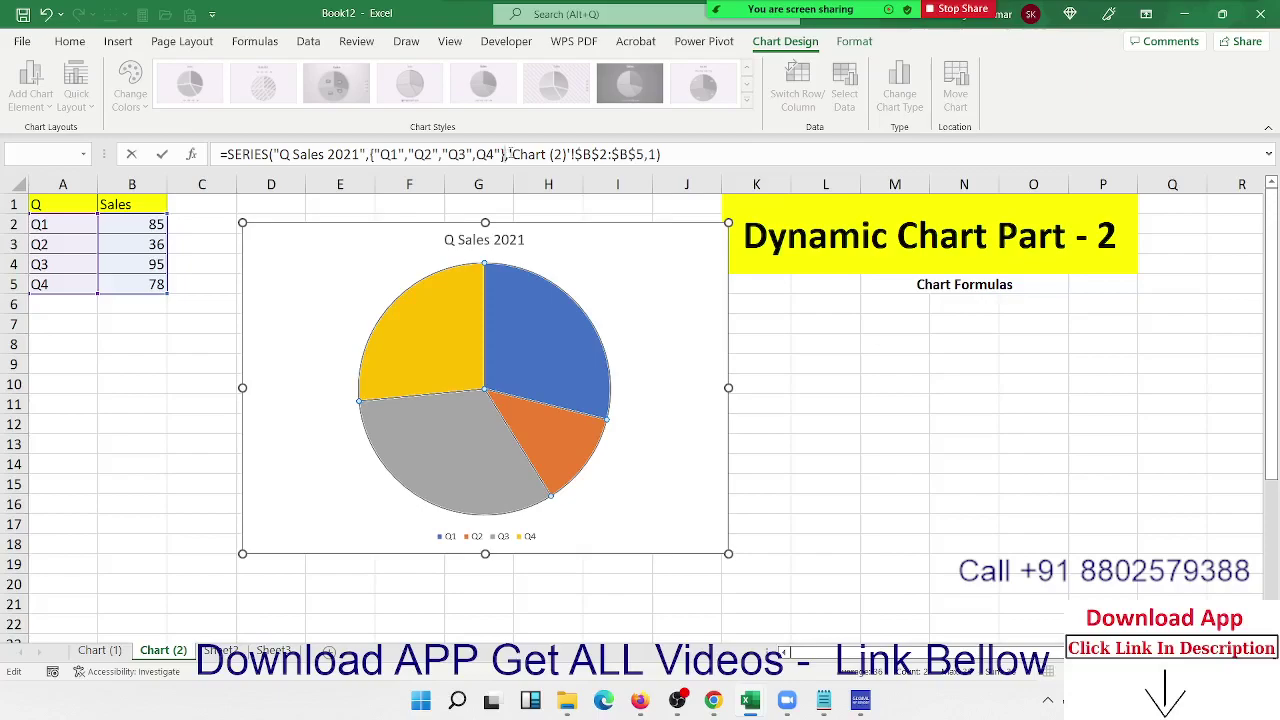
key(Return)
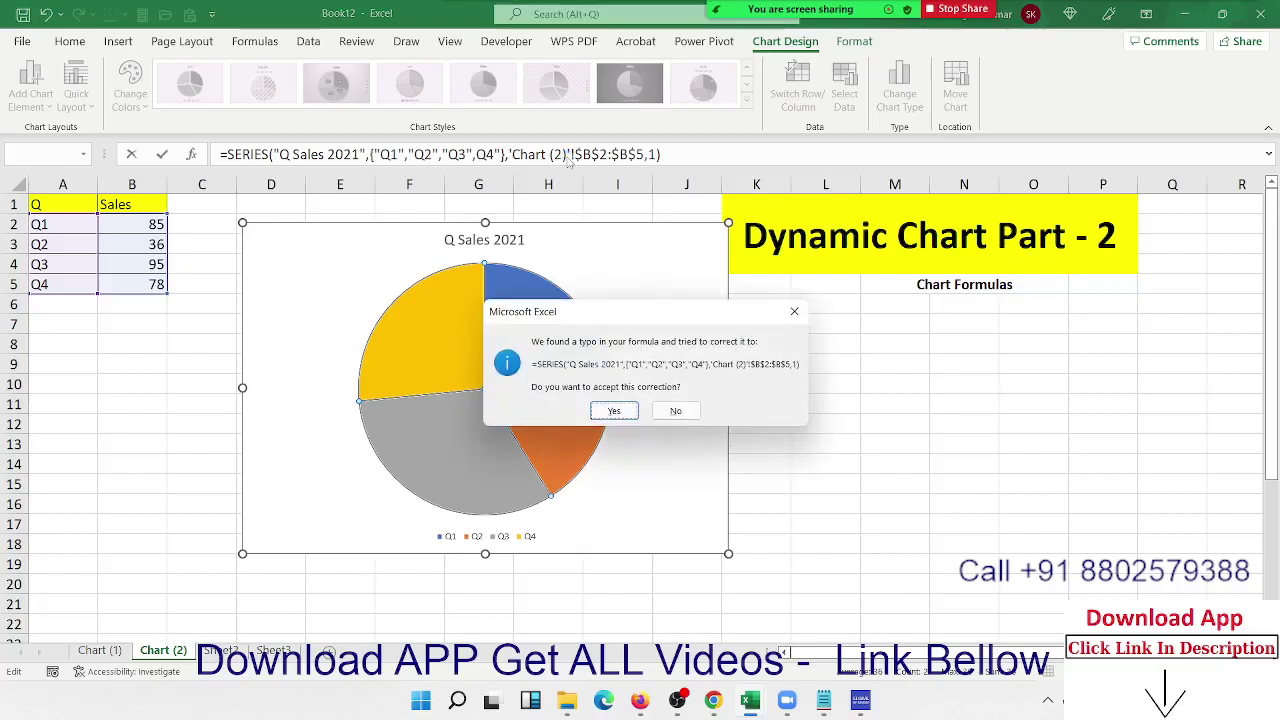
key(Return)
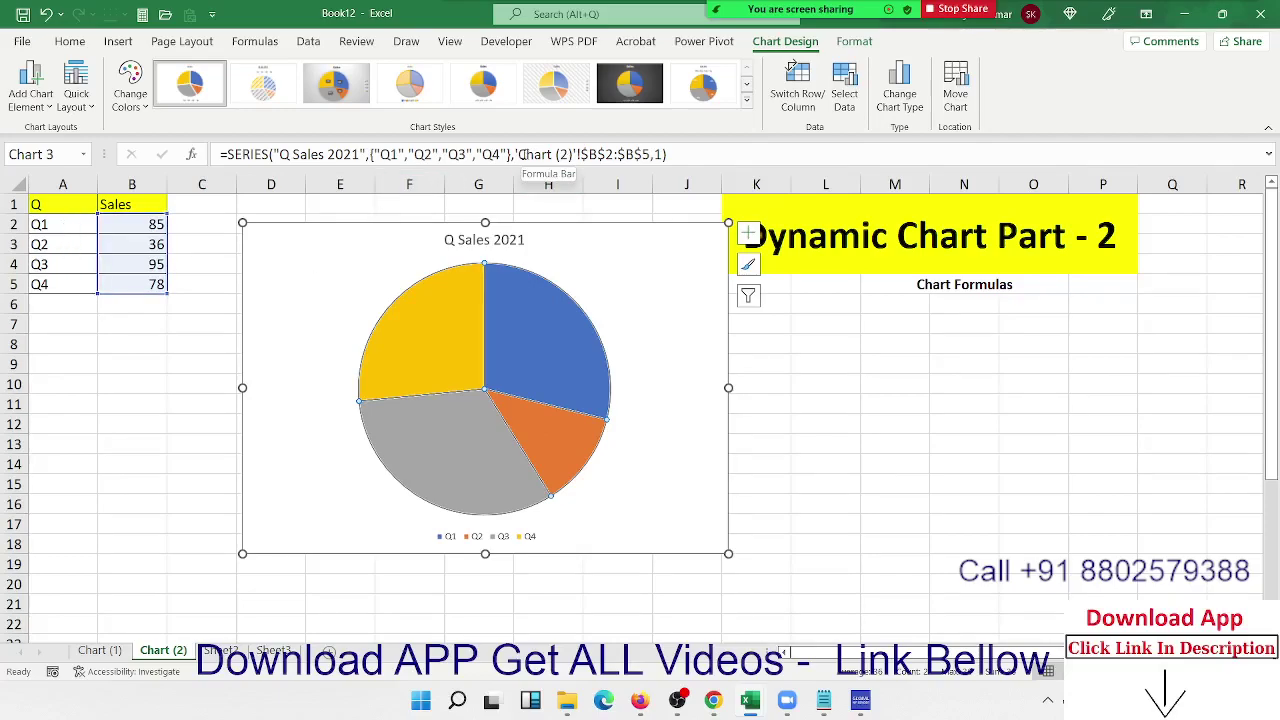
- Replace the B2:B5 values reference in the SERIES formula with the array {85,36,95,78}
drag(516, 152, 652, 154)
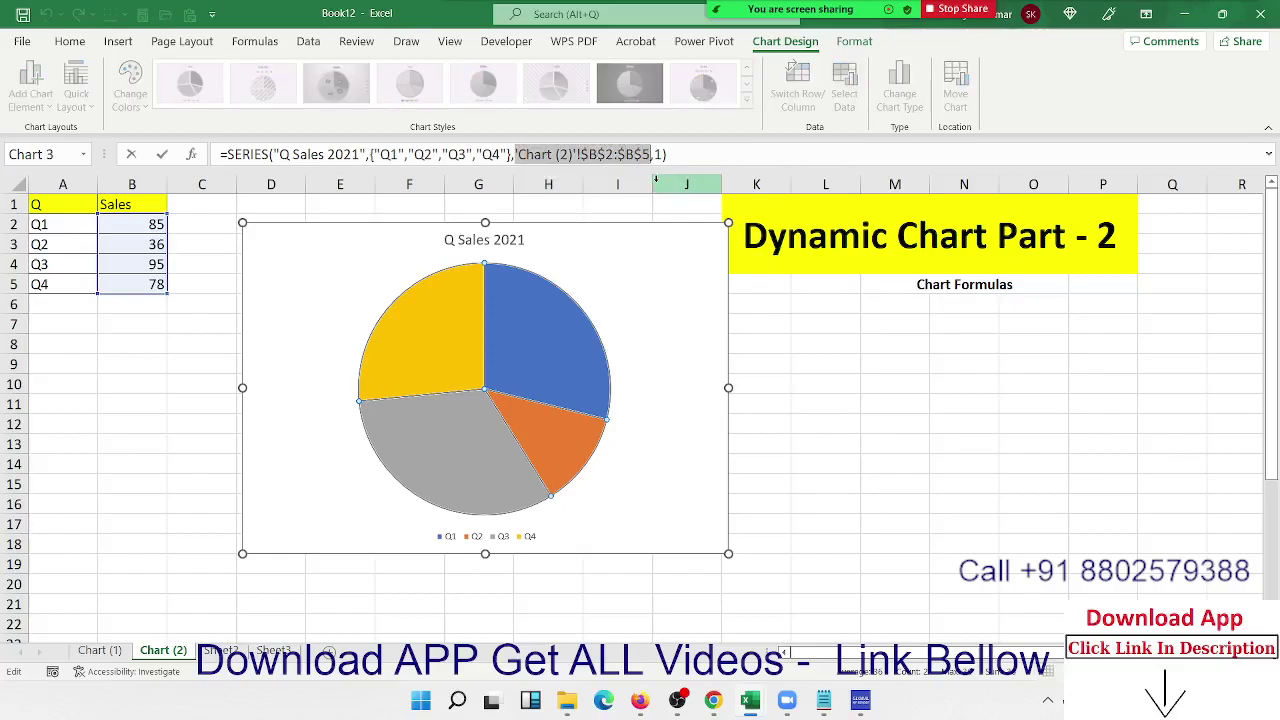
key(Delete)
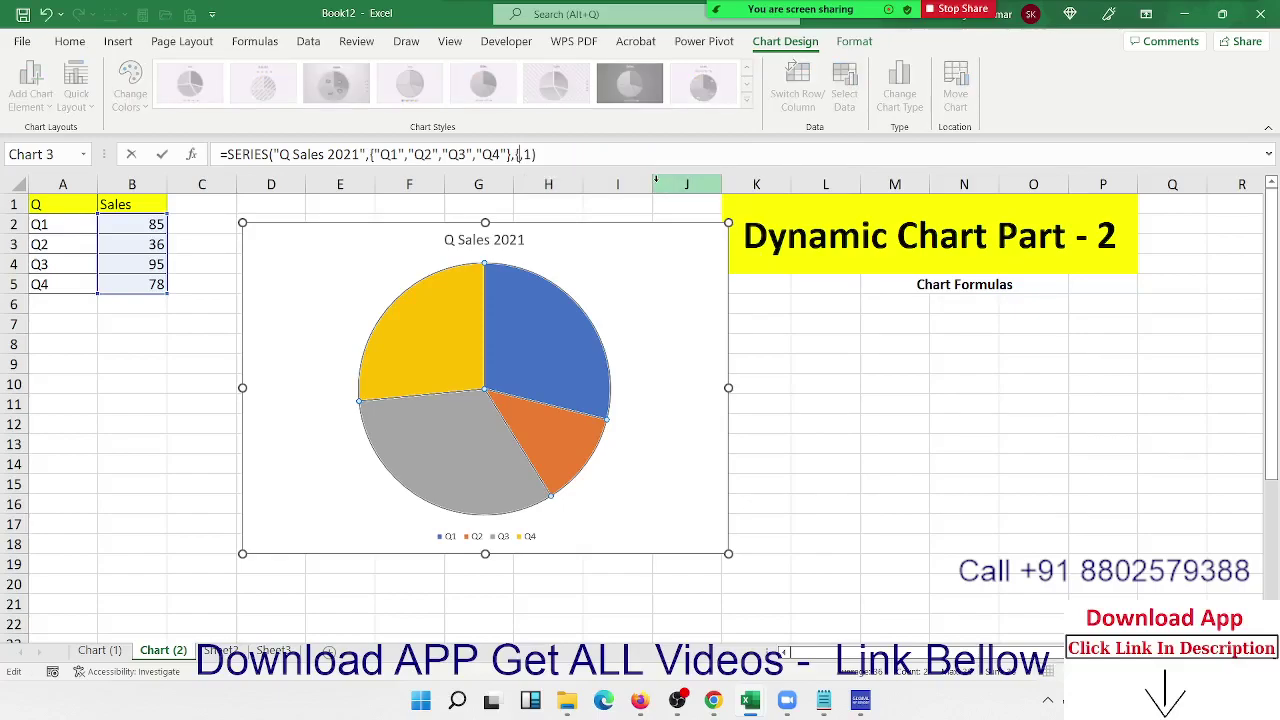
text(85,)
text(36,)
text(95,78})
text(,)
key(Return)
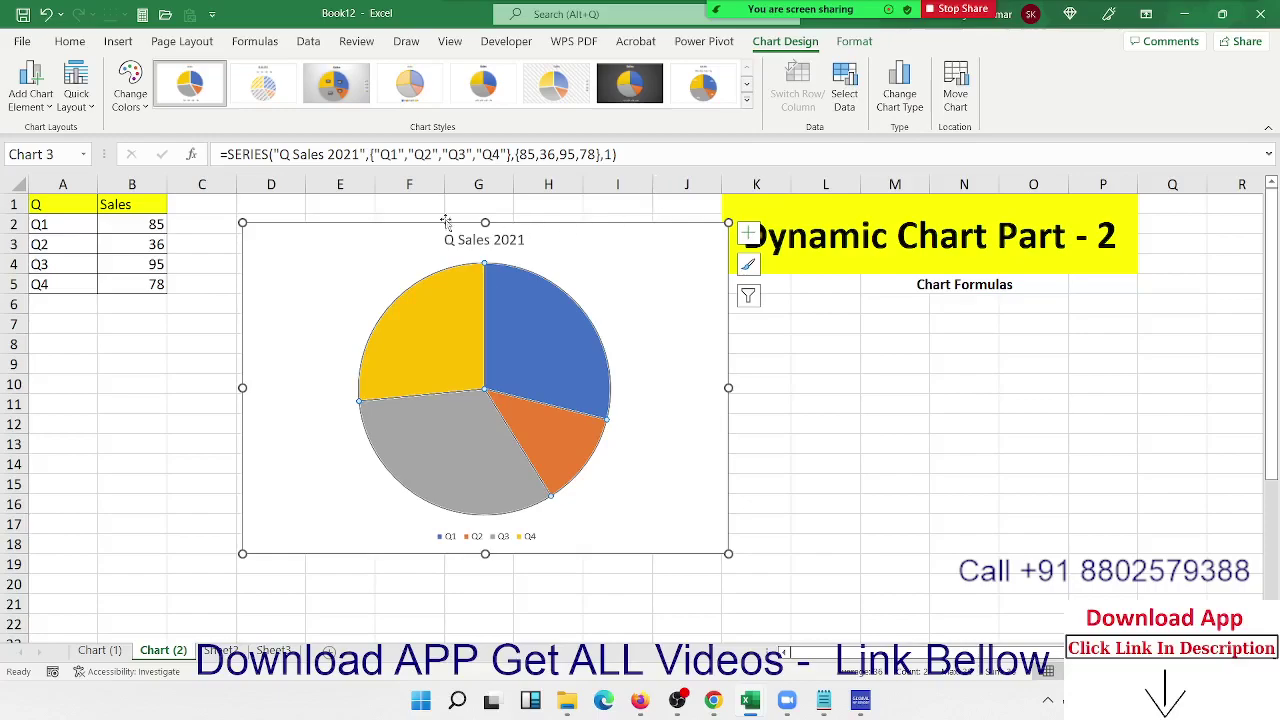
- Move the Q Sales 2021 pie chart up and left, then reselect its series and the Q/Sales cells
click(322, 233)
drag(322, 233, 293, 242)
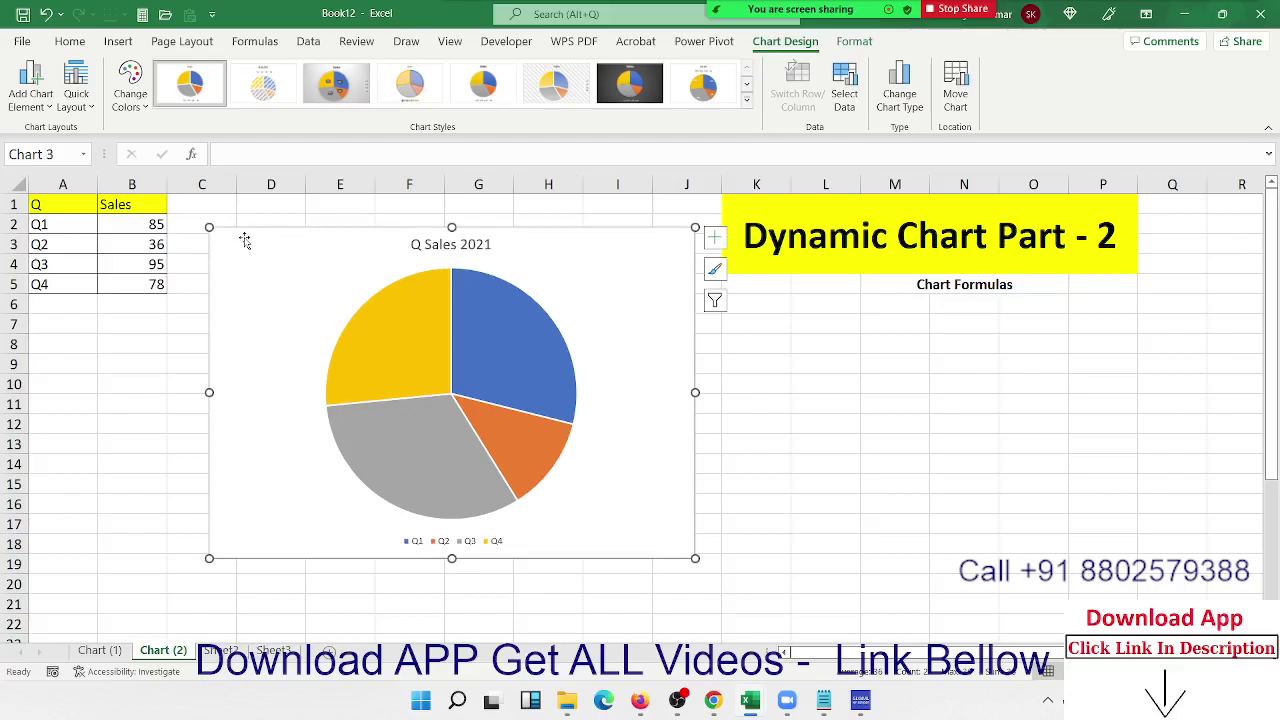
drag(244, 238, 235, 212)
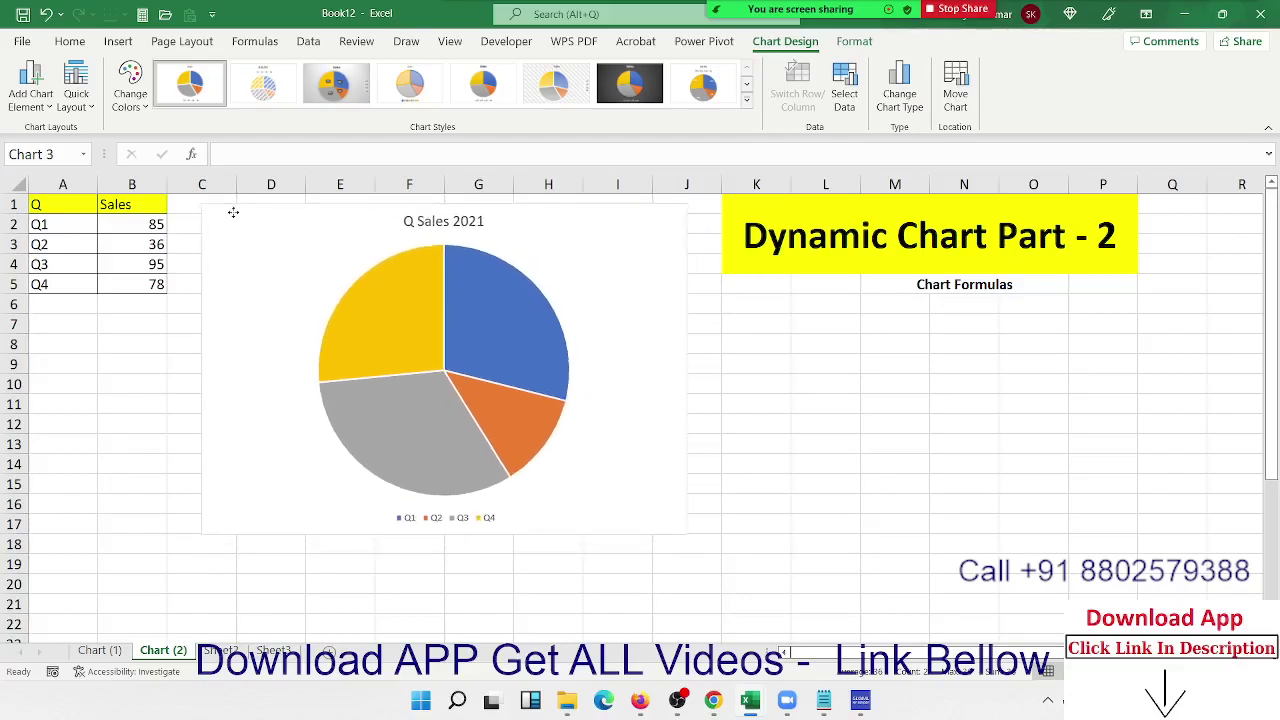
click(354, 289)
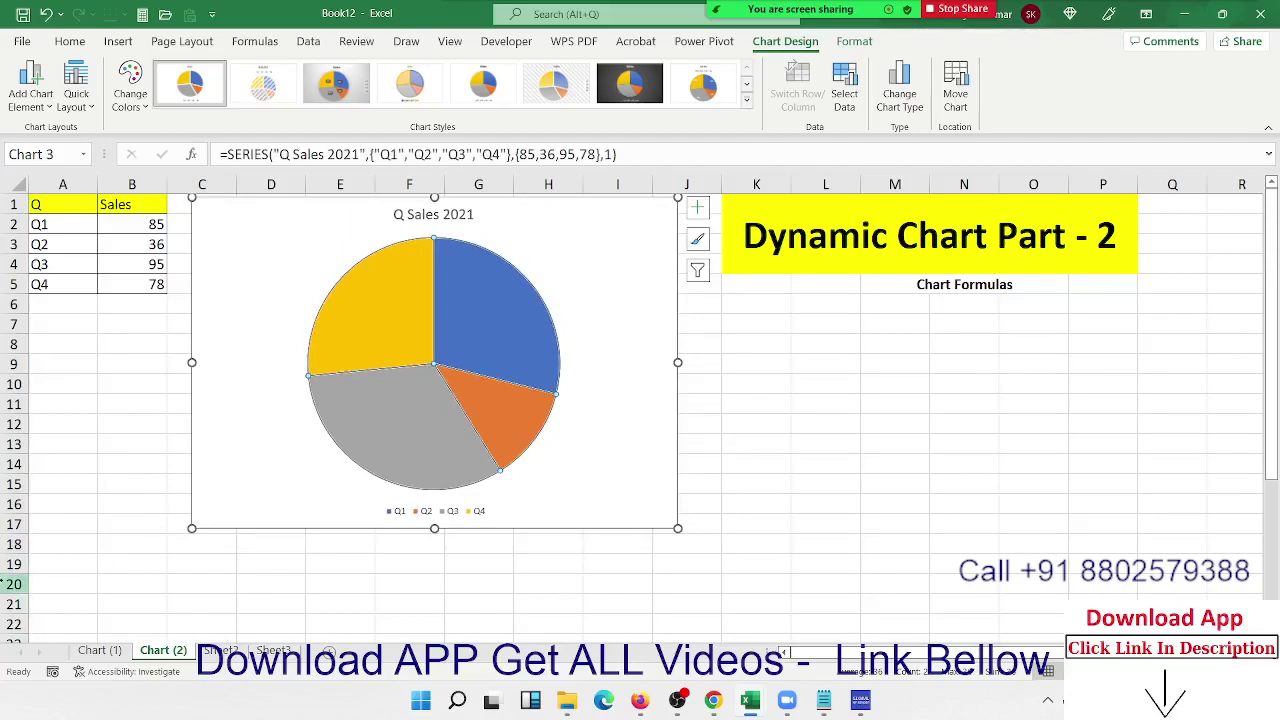
drag(133, 306, 63, 200)
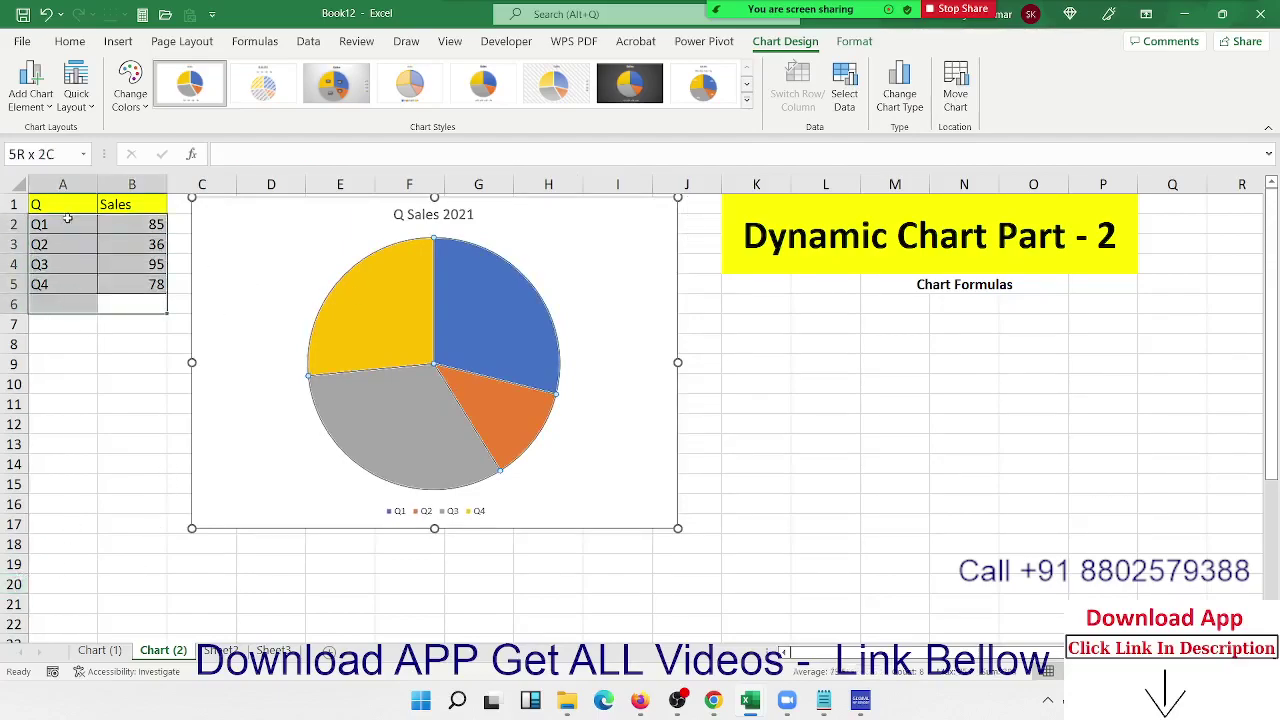
- Insert an empty 2-D pie chart from the Insert ribbon
click(84, 565)
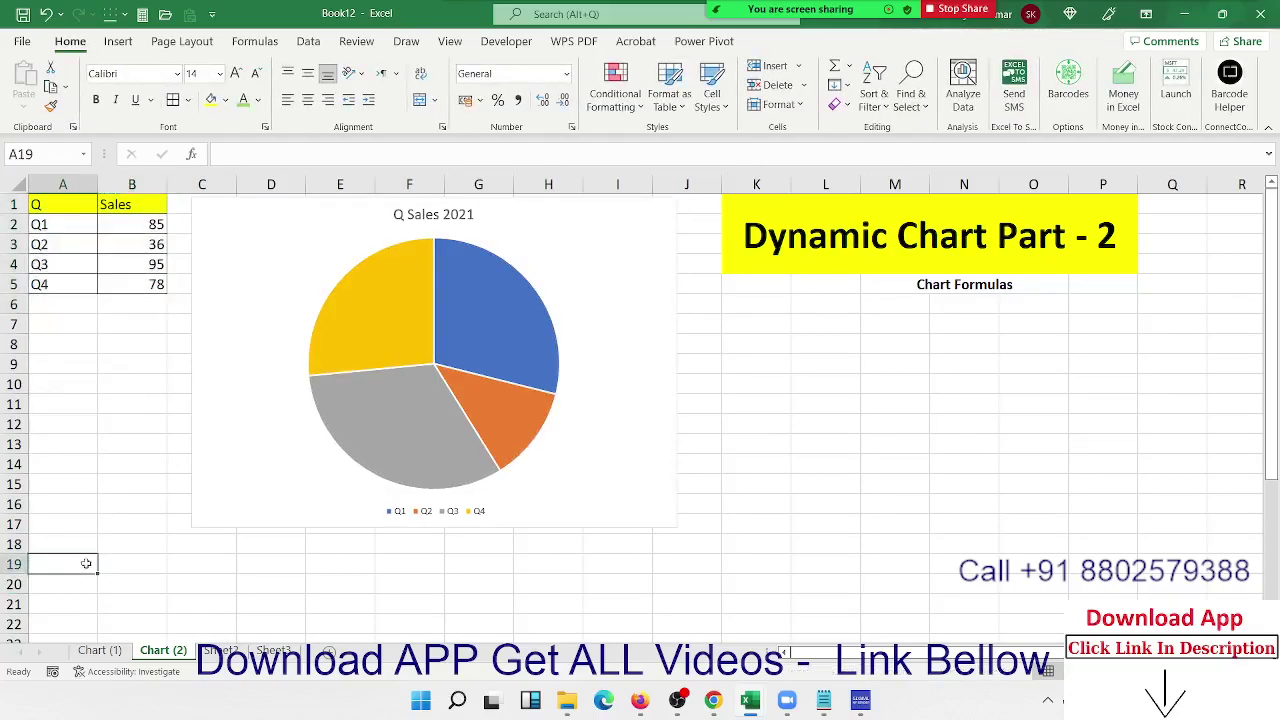
click(118, 41)
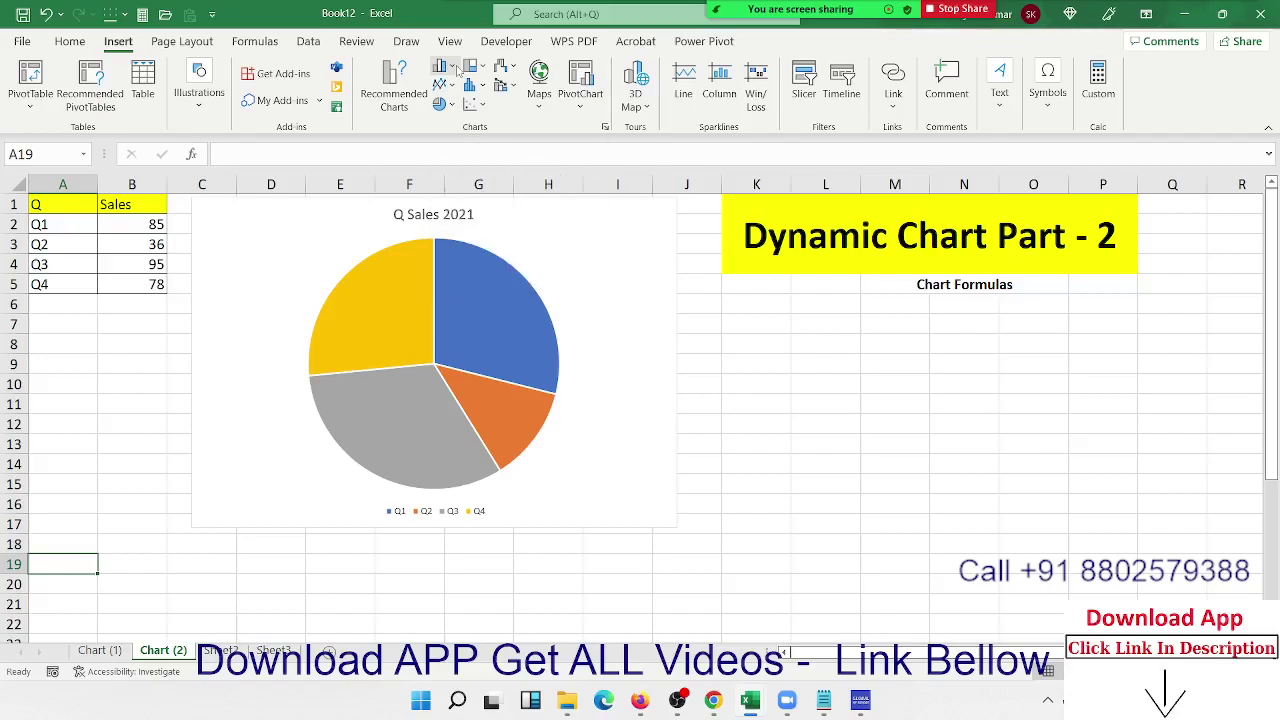
click(457, 68)
click(367, 138)
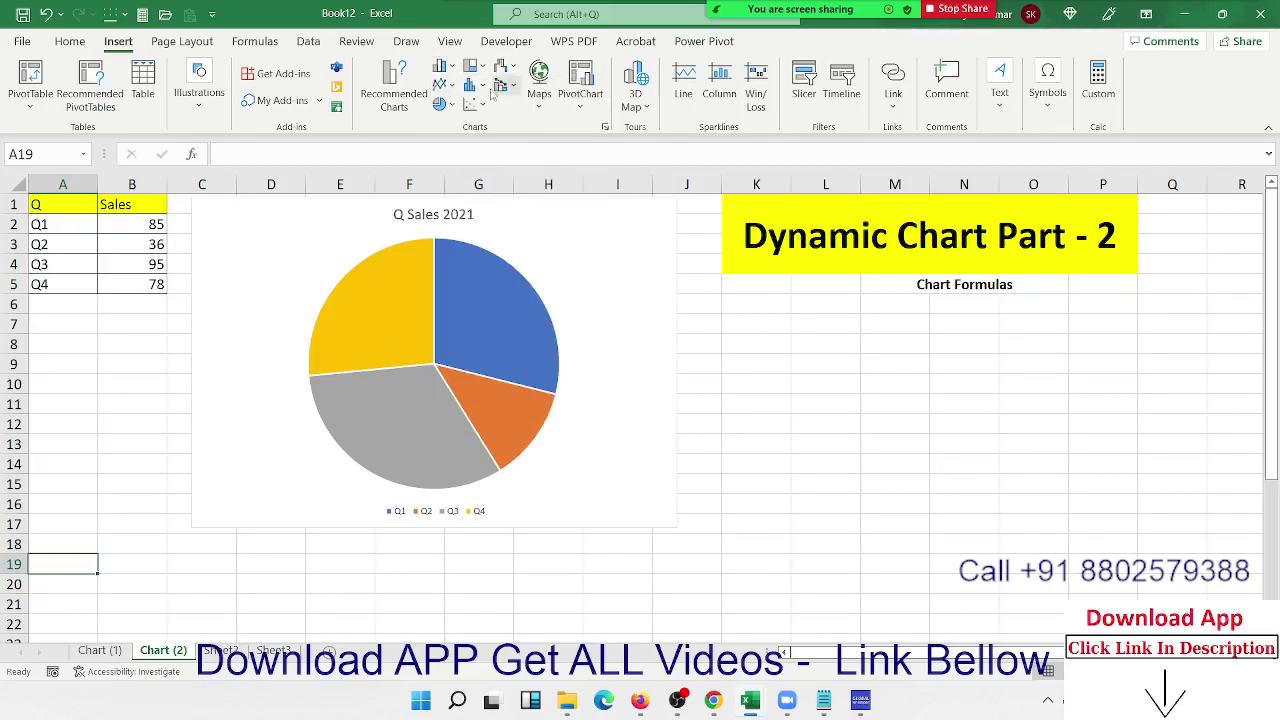
click(450, 105)
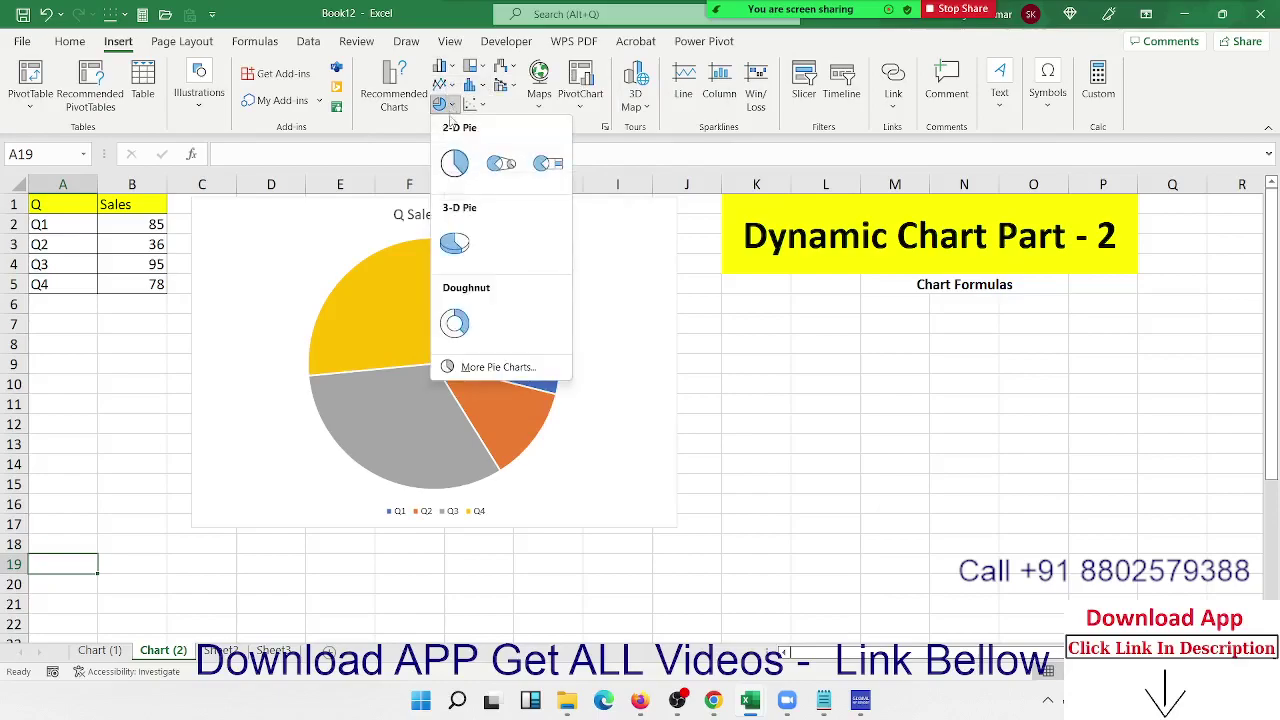
click(451, 163)
- Place the empty chart to the right of the Q Sales 2021 pie chart
scroll(483, 172, down, 3)
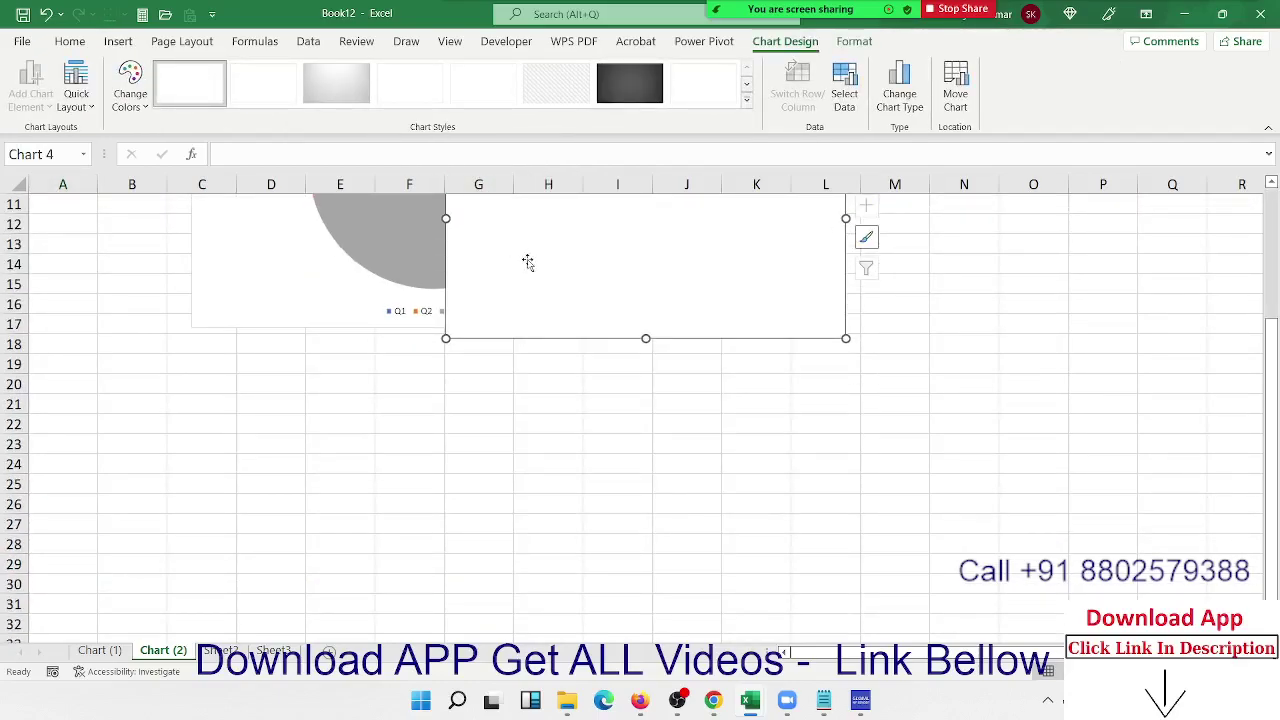
drag(526, 263, 282, 516)
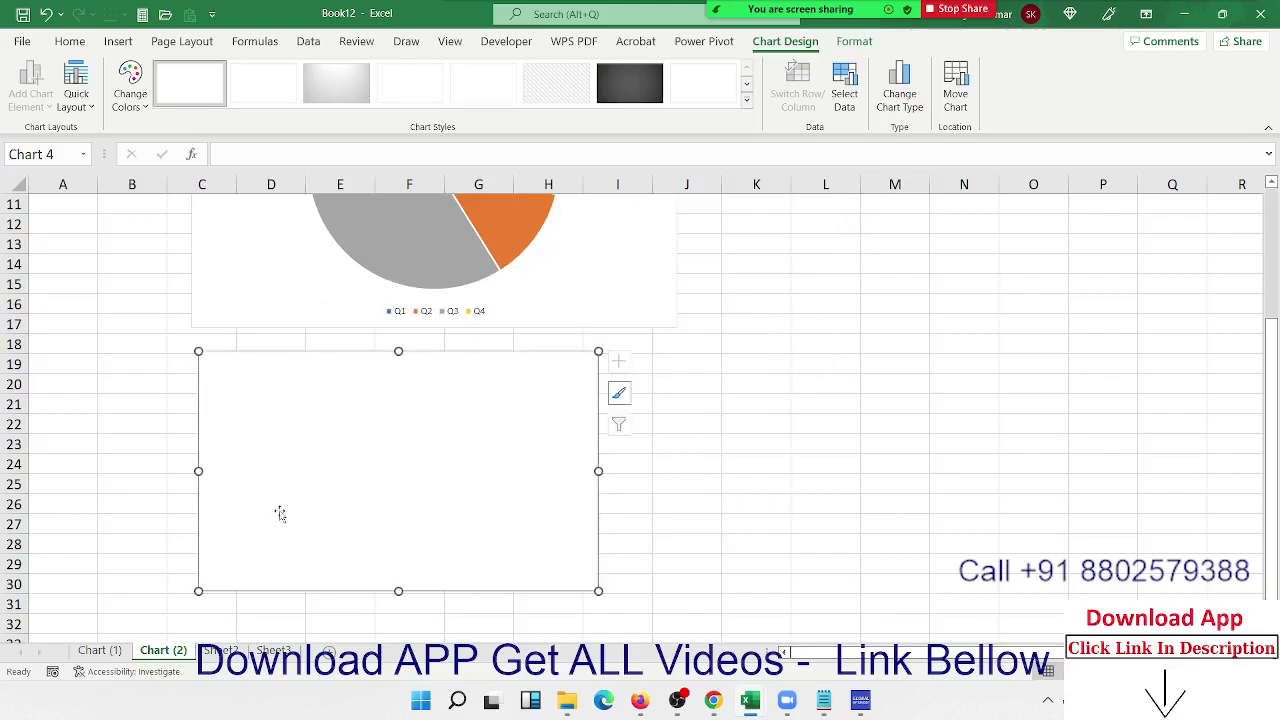
scroll(449, 483, up, 4)
drag(428, 565, 940, 338)
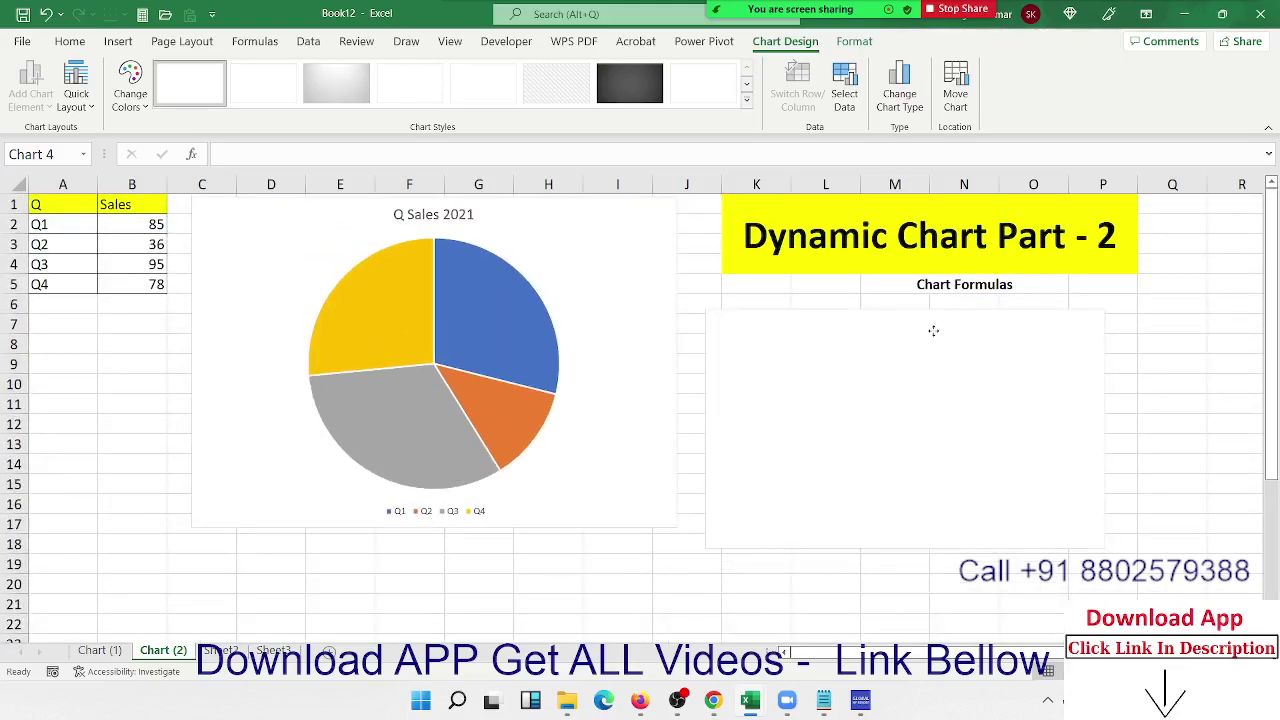
- Open Select Data for the empty chart and start adding a new series
right_click(925, 351)
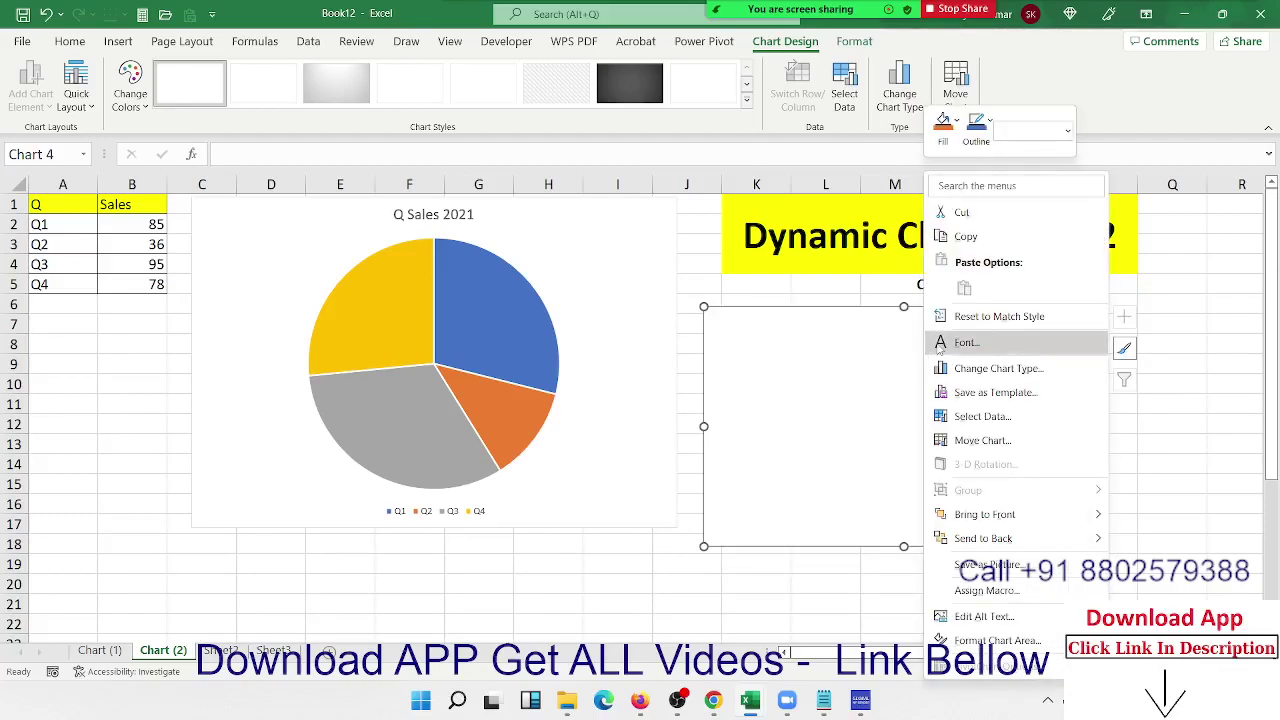
click(975, 428)
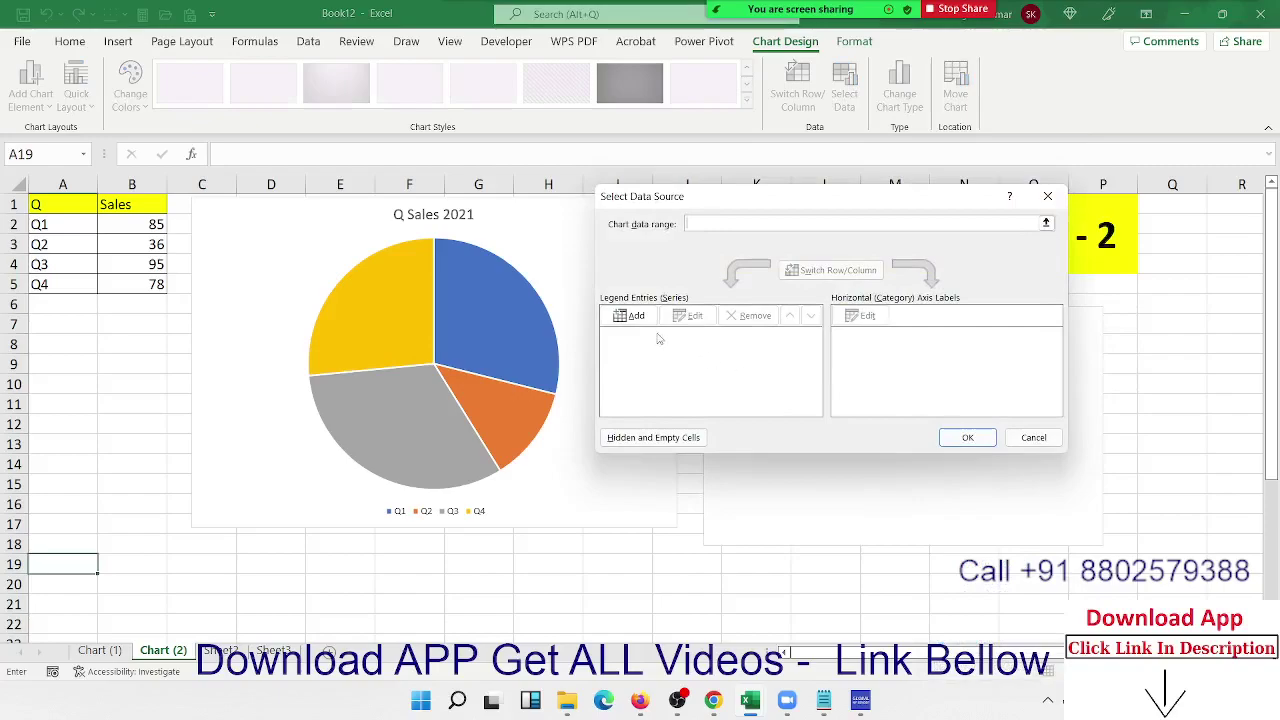
click(633, 317)
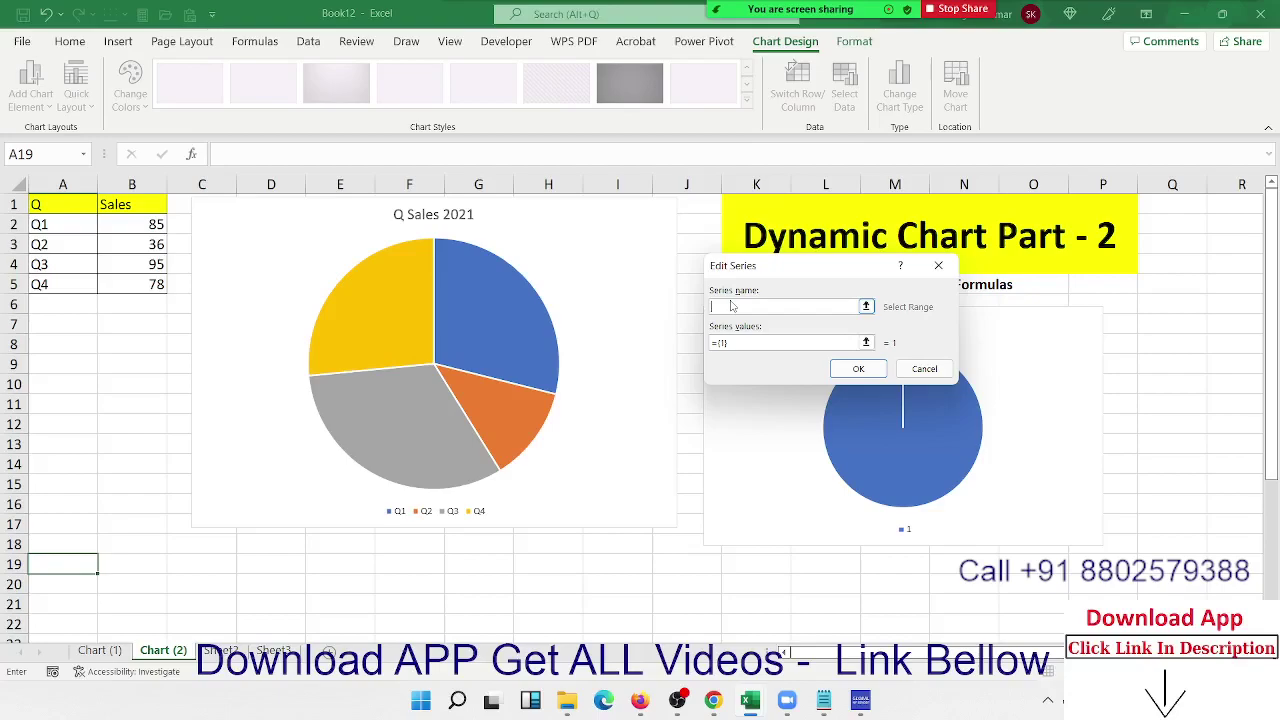
- Attempt the series values, dismiss the repeated error messages, and cancel the Edit Series entry
click(739, 343)
text(Q Data Sales)
click(800, 306)
click(614, 408)
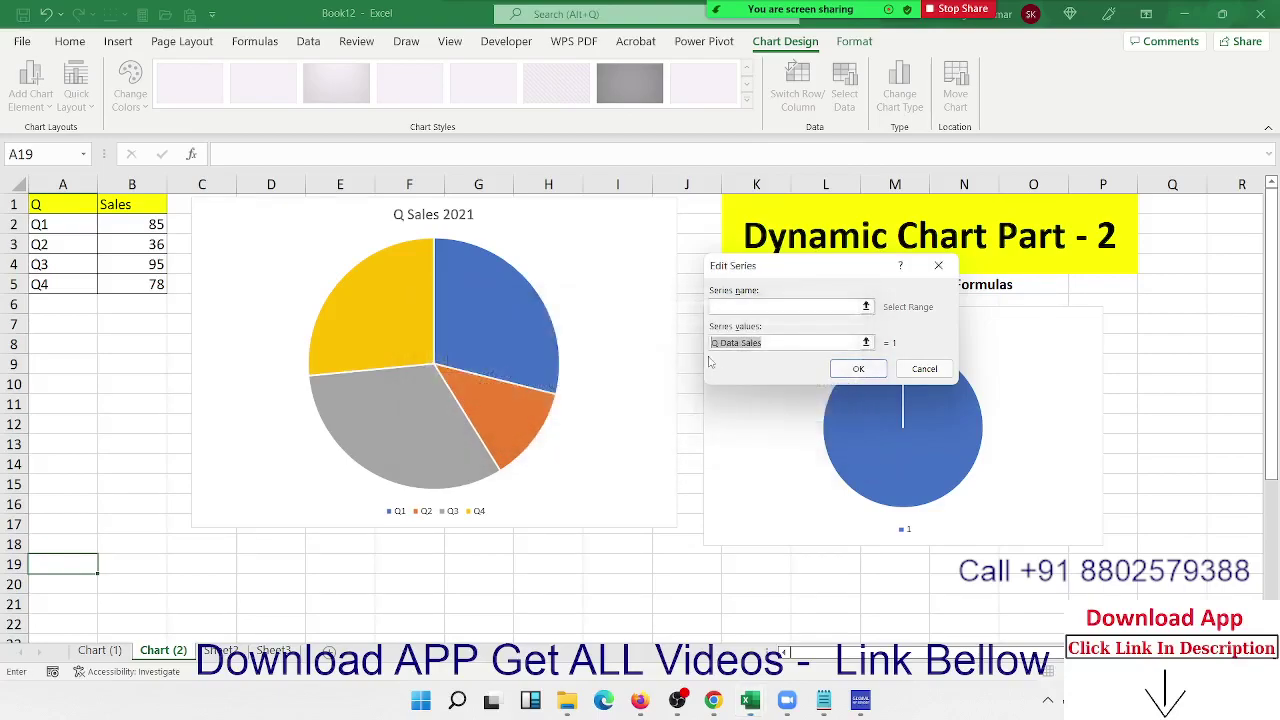
click(728, 310)
click(611, 408)
key(BackSpace)
click(727, 310)
key(Return)
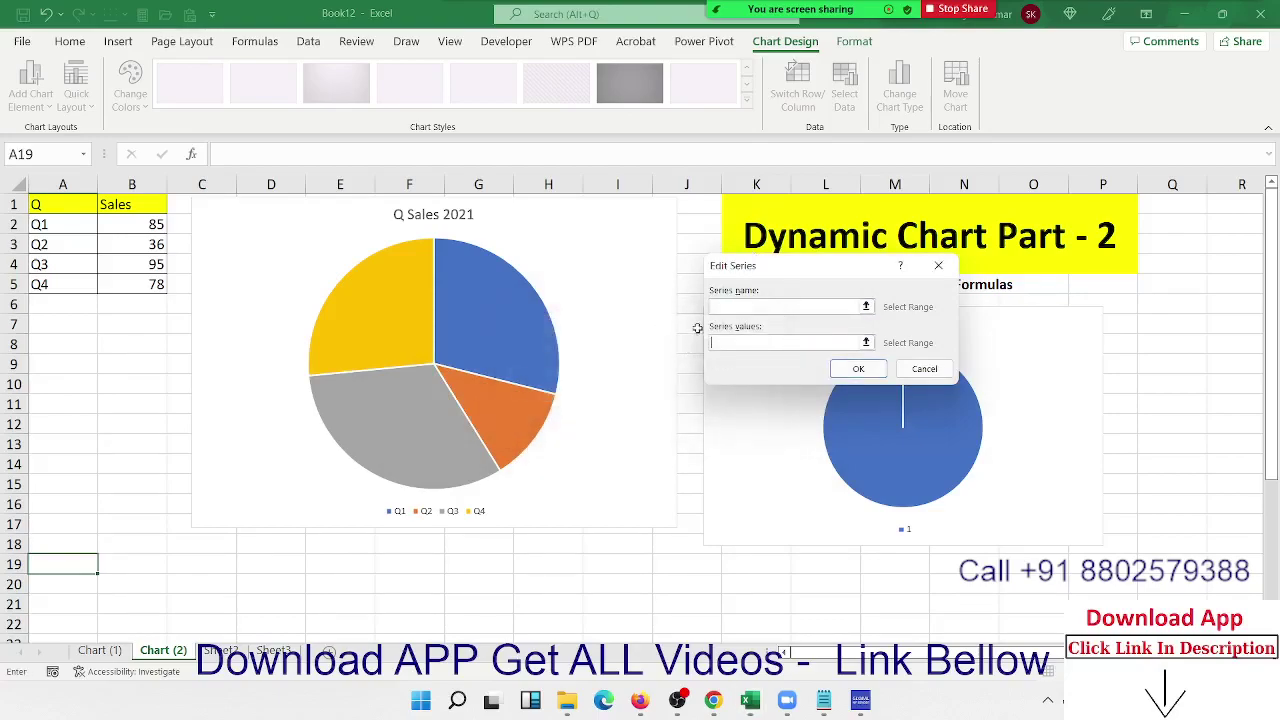
click(731, 309)
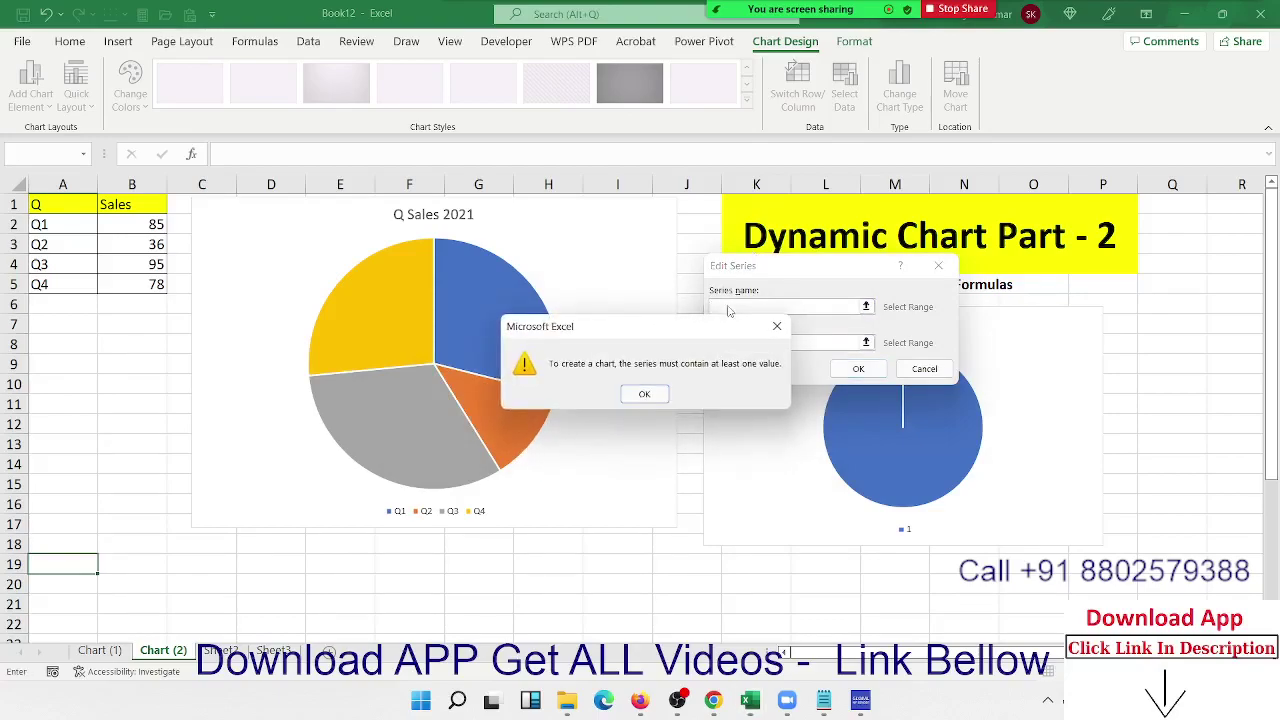
click(645, 393)
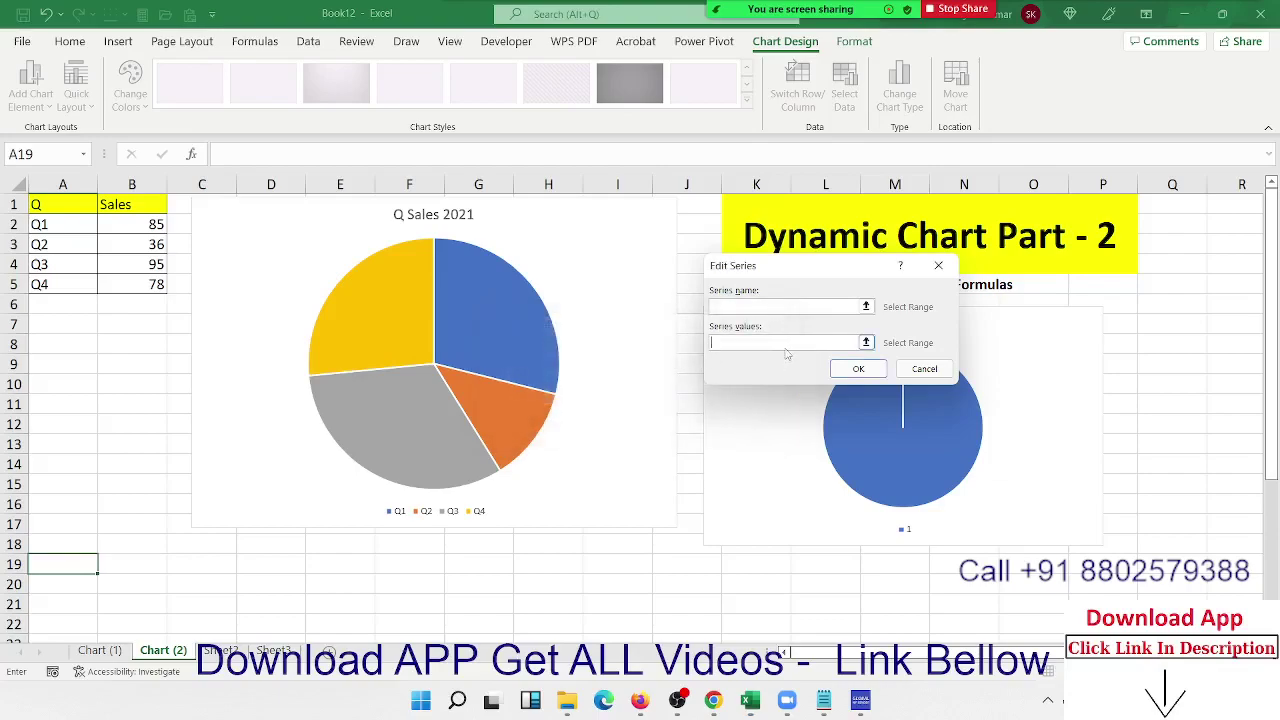
click(784, 342)
text(Q Data Sales)
click(857, 368)
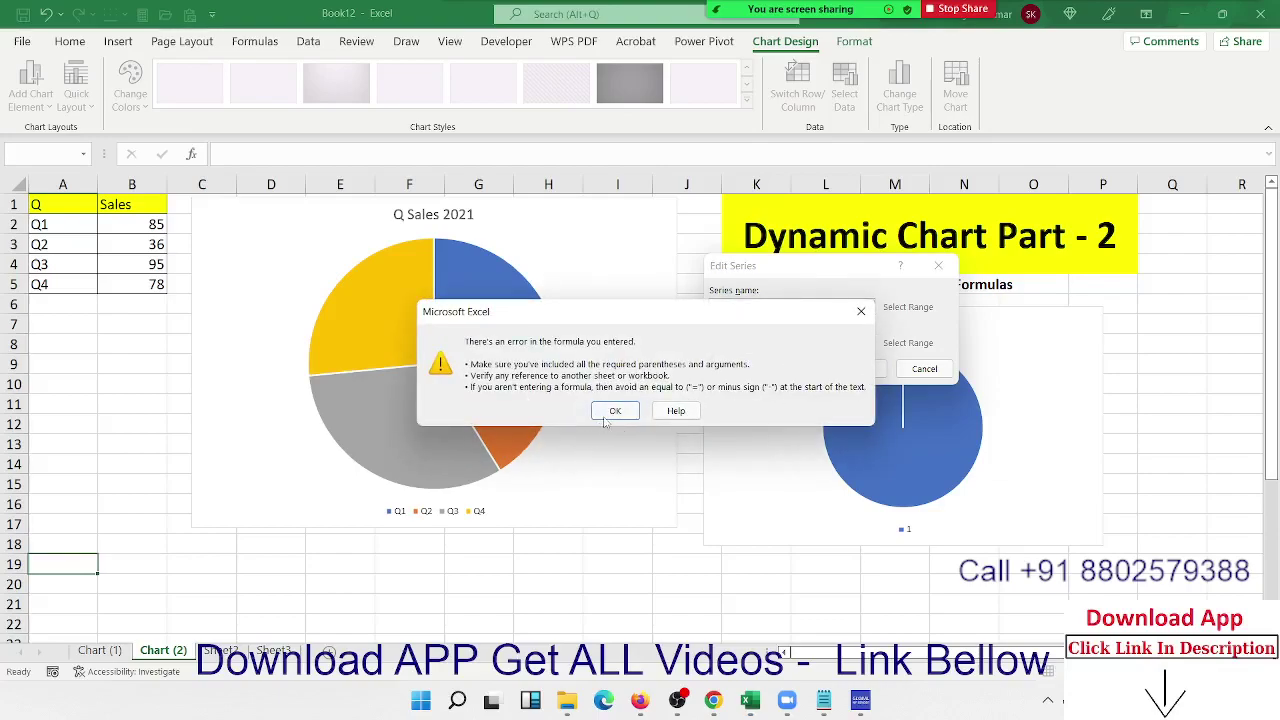
click(605, 416)
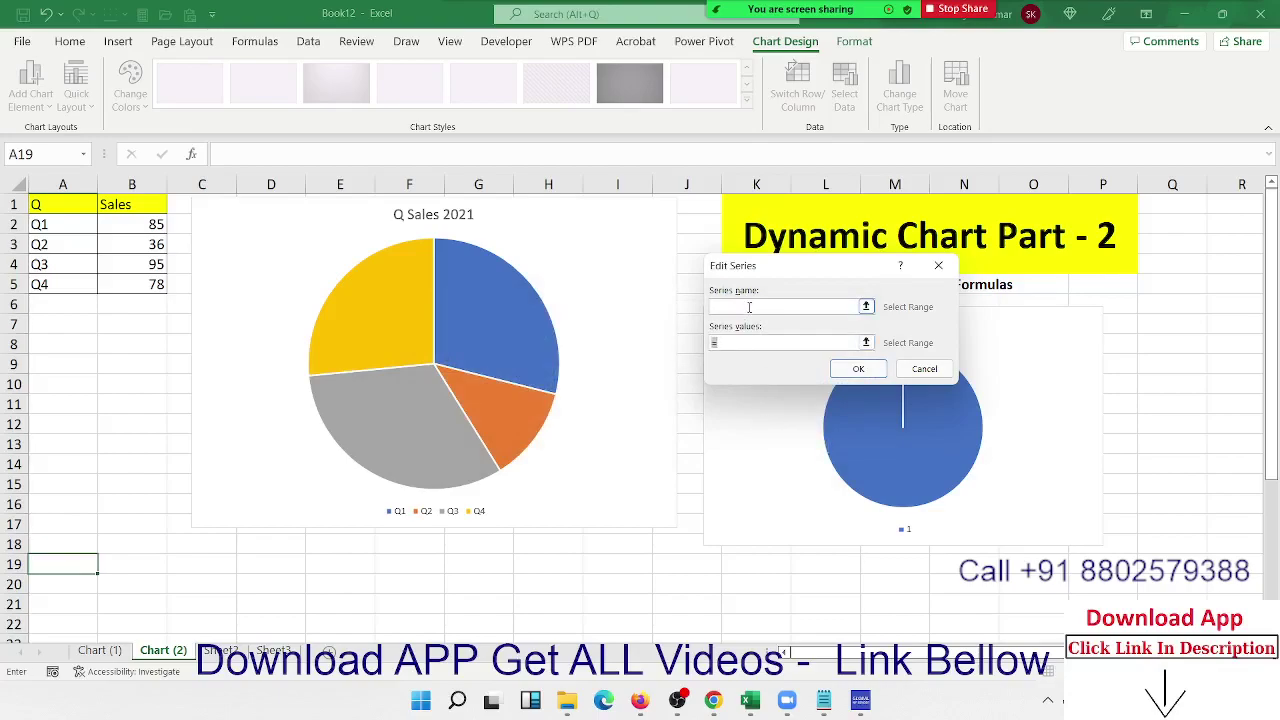
click(910, 372)
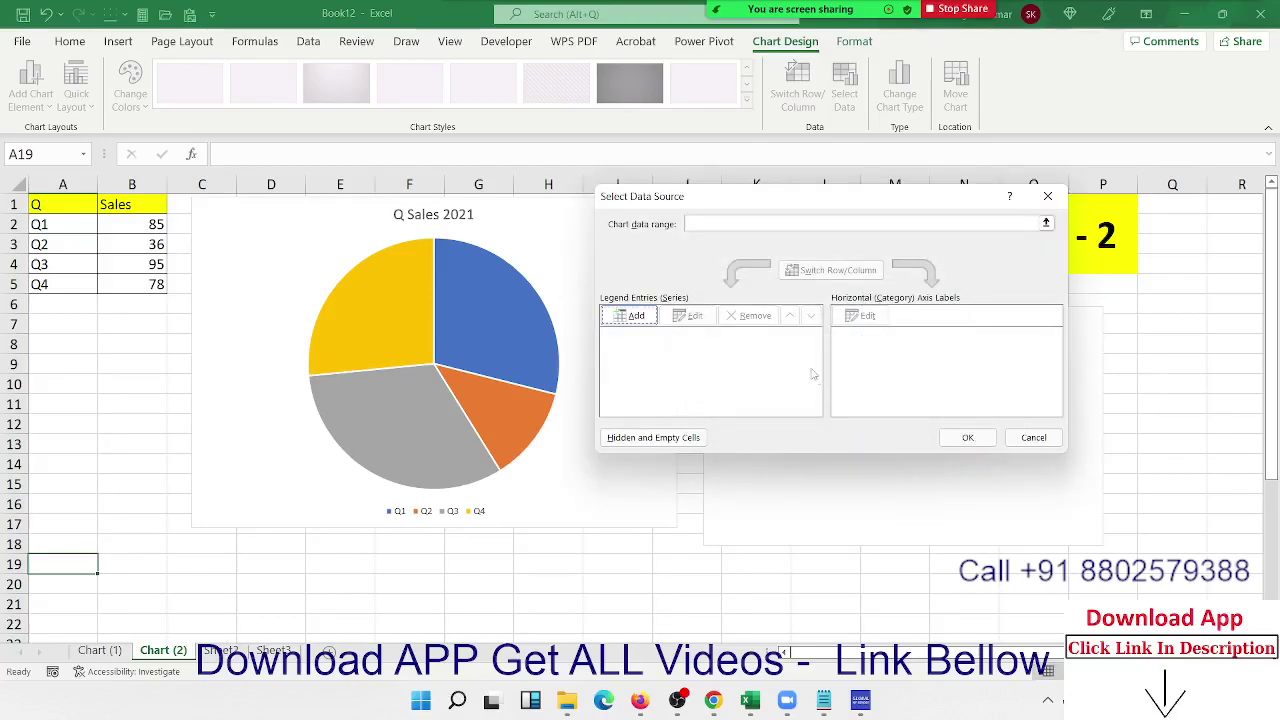
- Add a series named 'Q Data Sales', replacing the placeholder value with 6
click(632, 316)
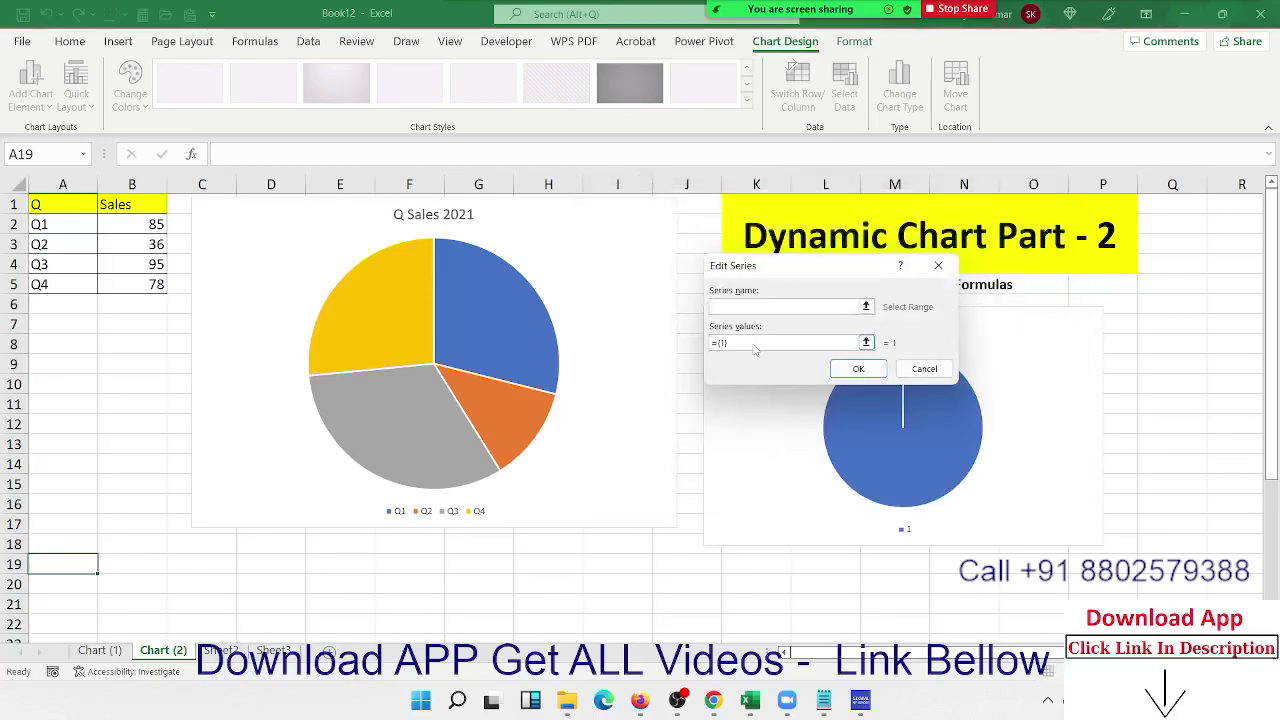
click(754, 343)
key(BackSpace)
key(BackSpace)
text(6,95,78)
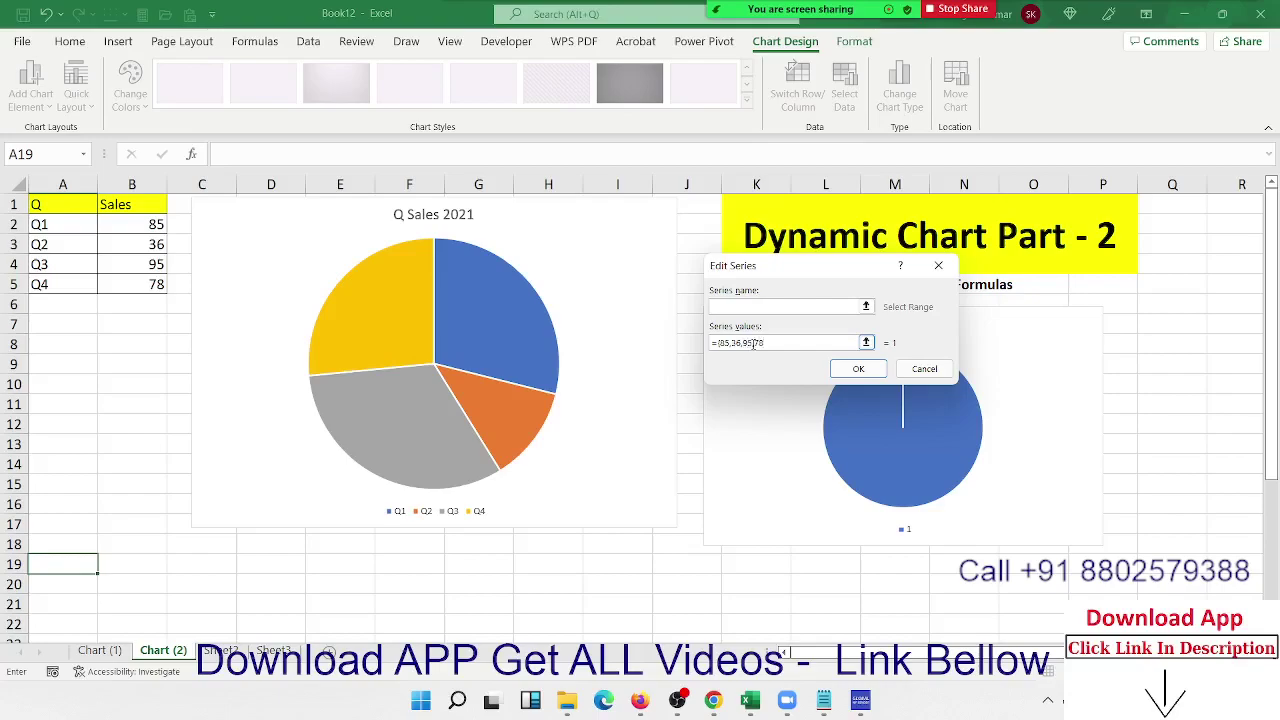
click(765, 309)
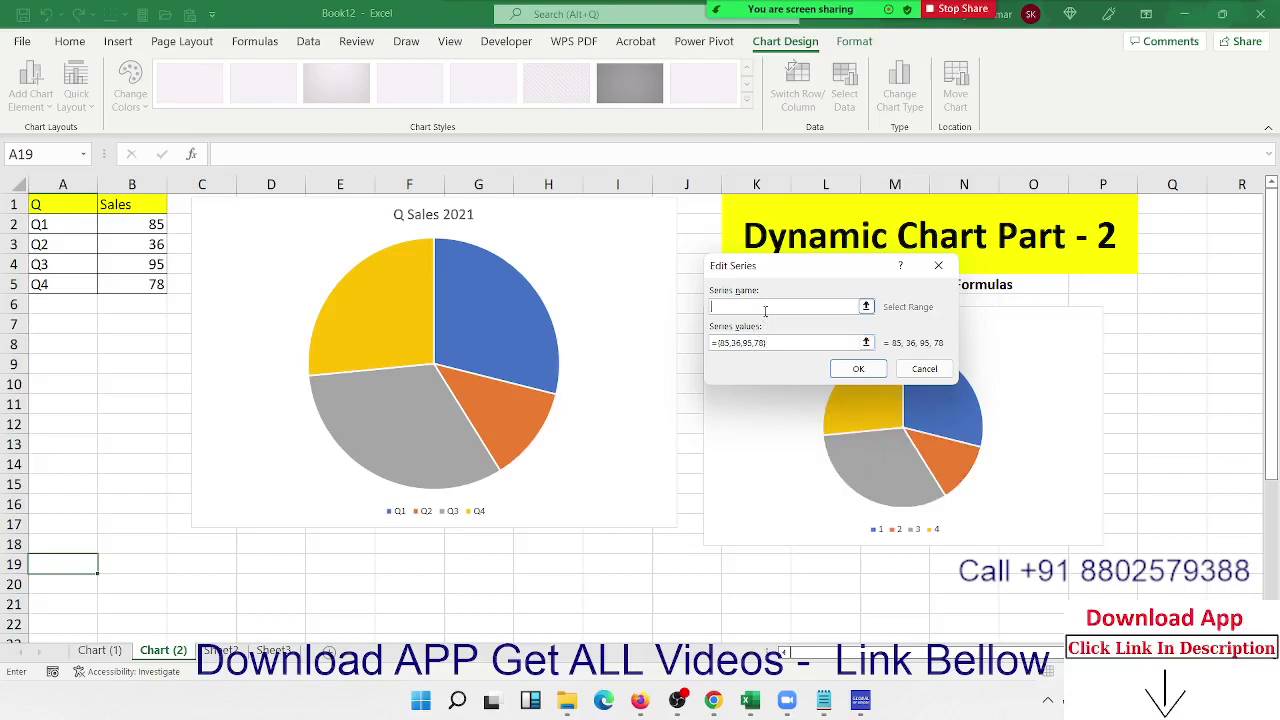
text(Q Data Sales)
click(856, 372)
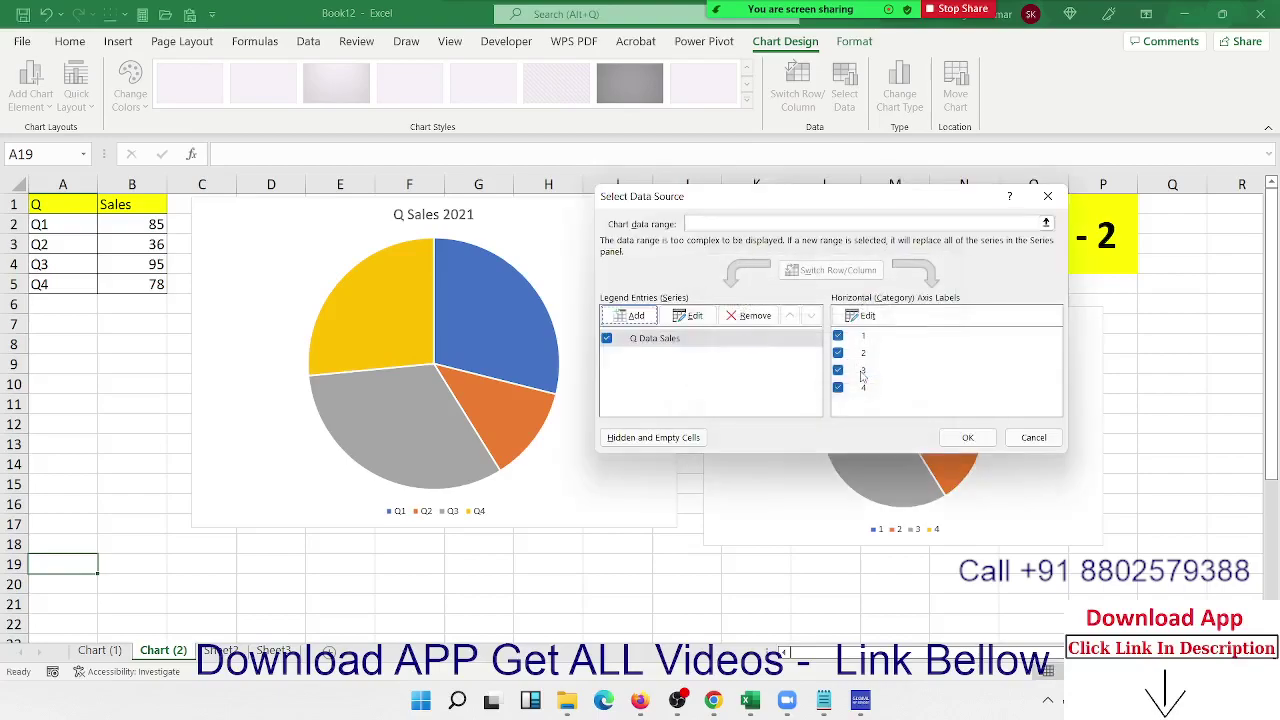
- Set the horizontal axis labels to the Q1–Q4 range and apply the data source
click(862, 316)
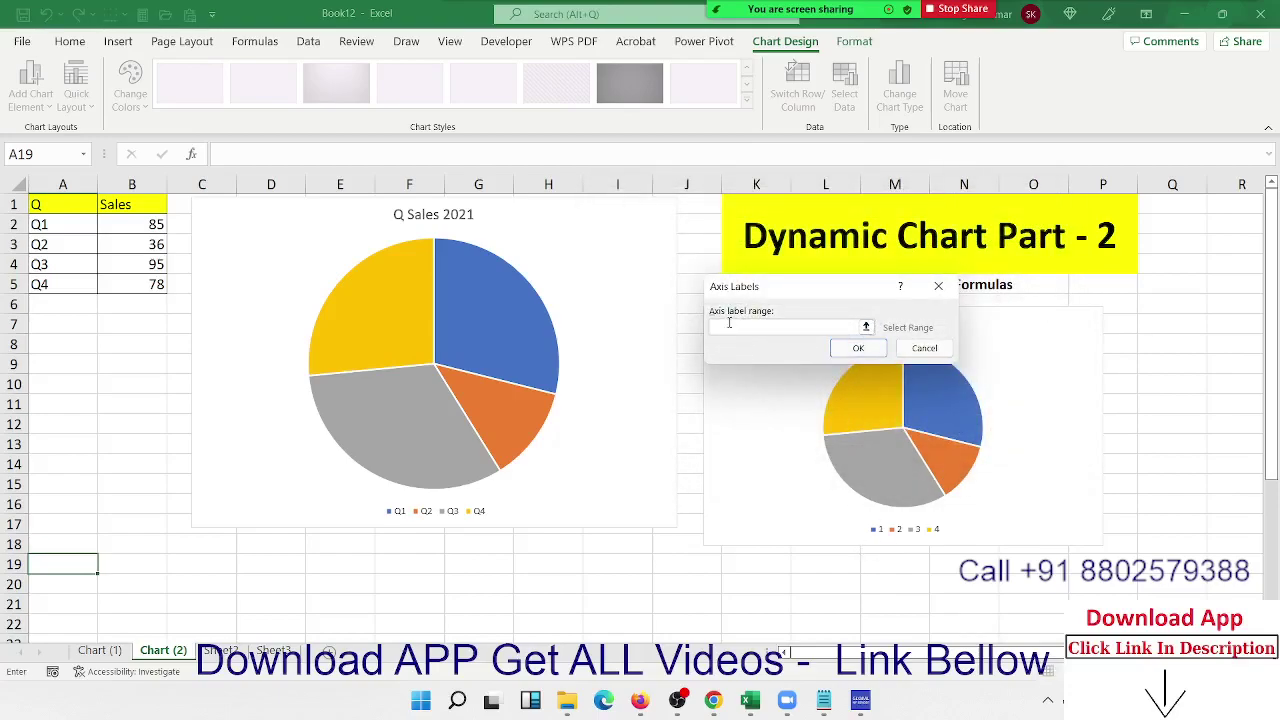
click(727, 325)
click(840, 350)
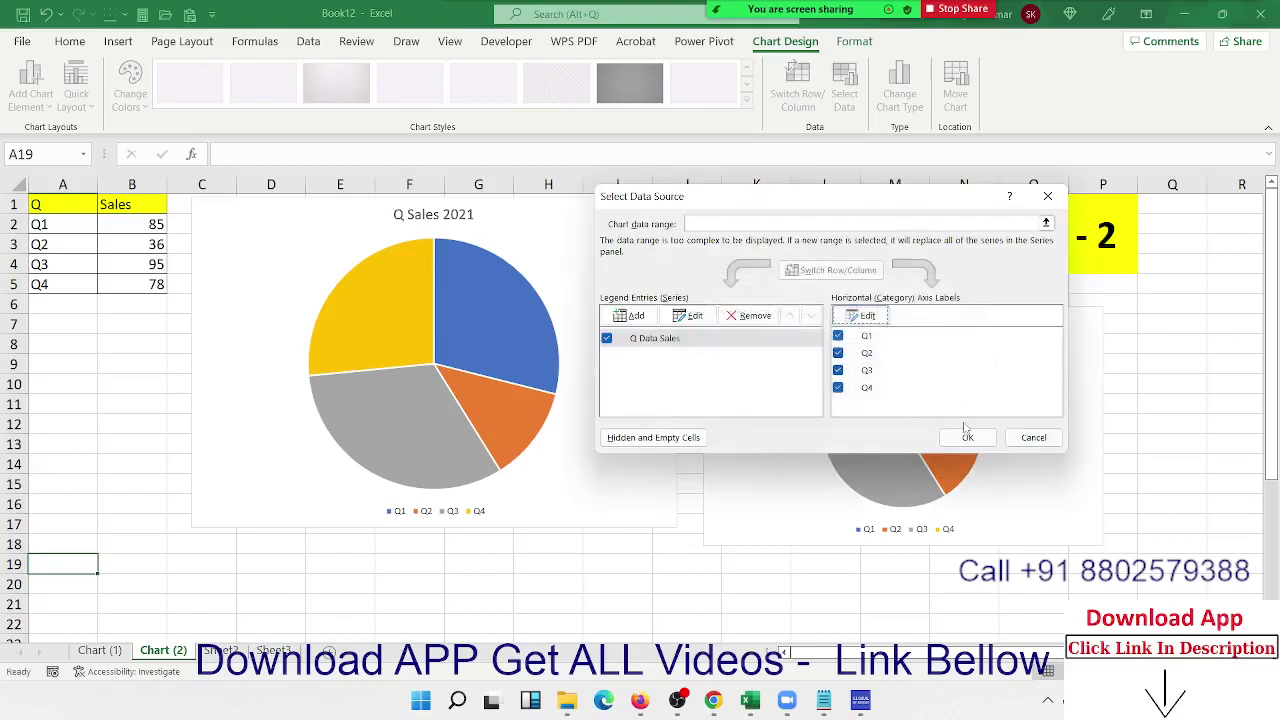
click(967, 437)
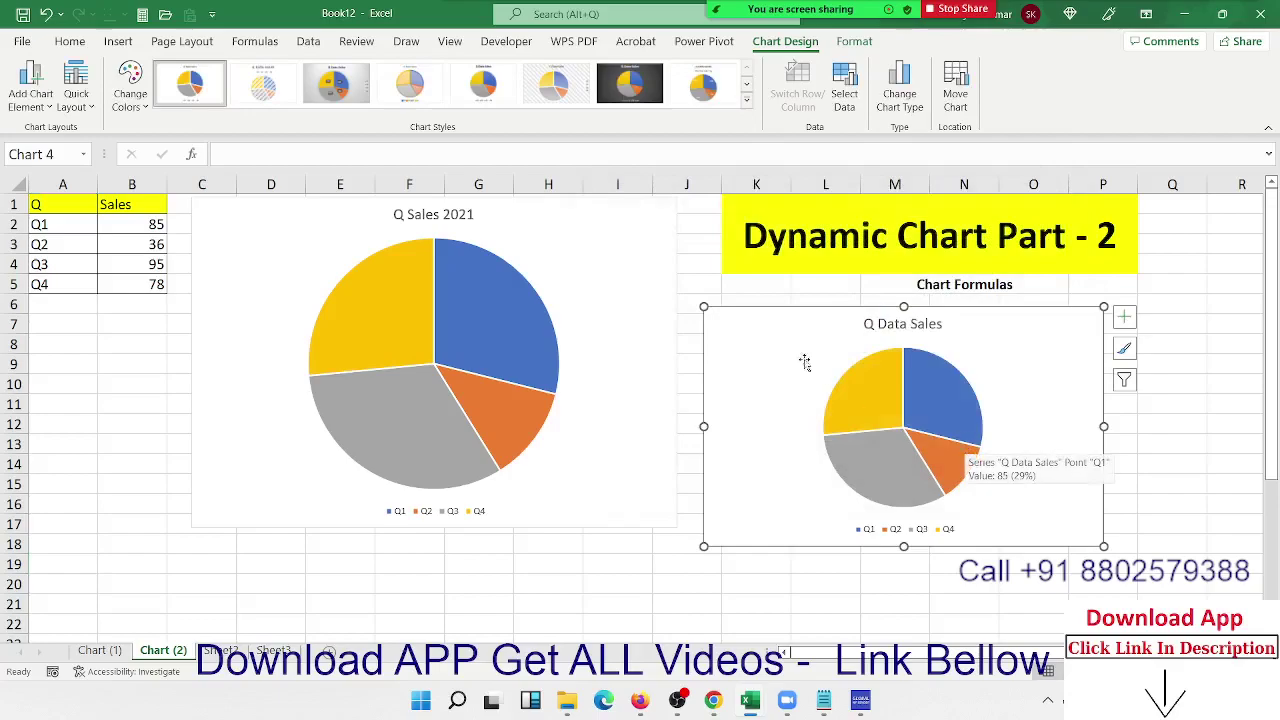
- Duplicate sheet Chart (2) as Chart (3) and delete its Q Sales 2021 and Q Data Sales charts
drag(708, 299, 709, 295)
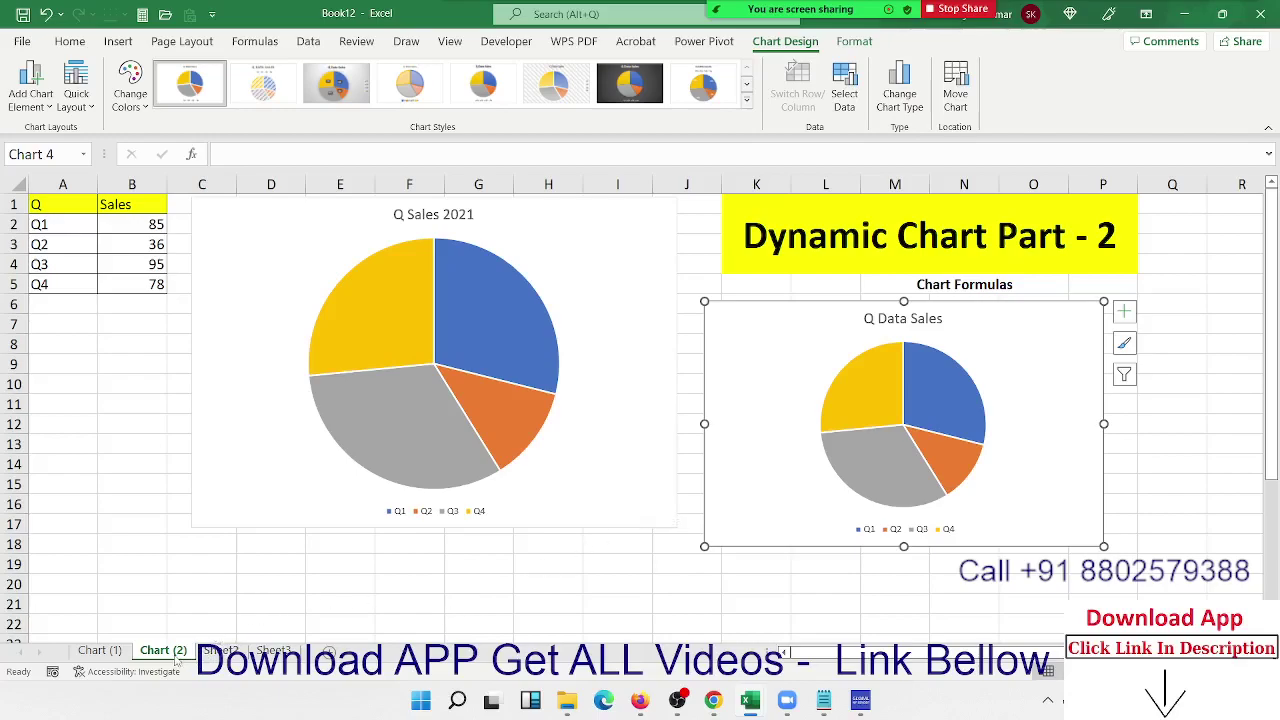
drag(193, 648, 228, 640)
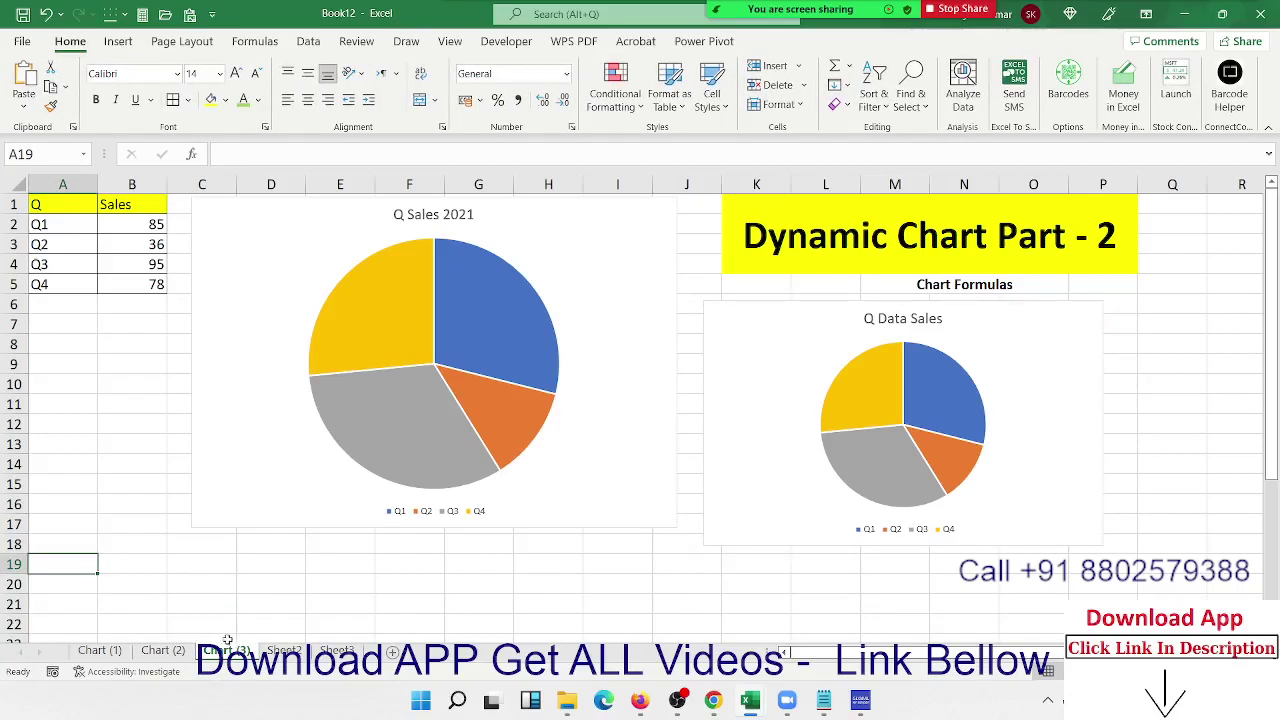
click(301, 490)
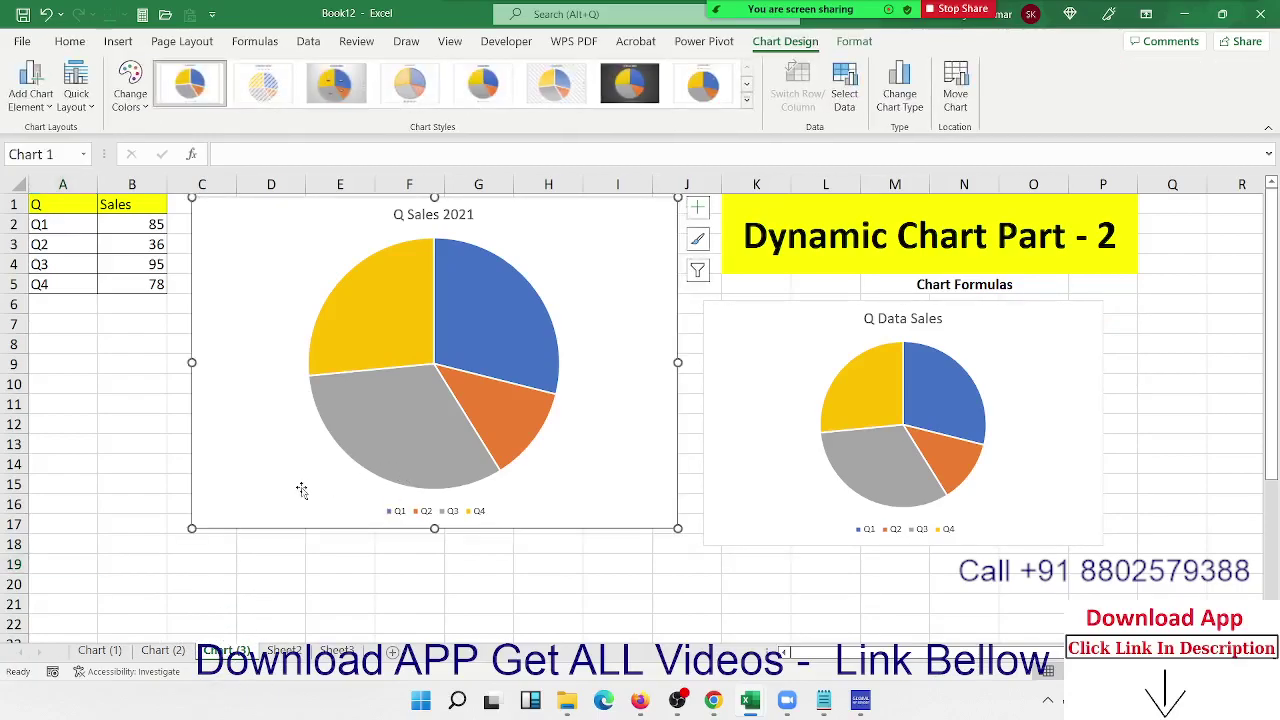
key(Delete)
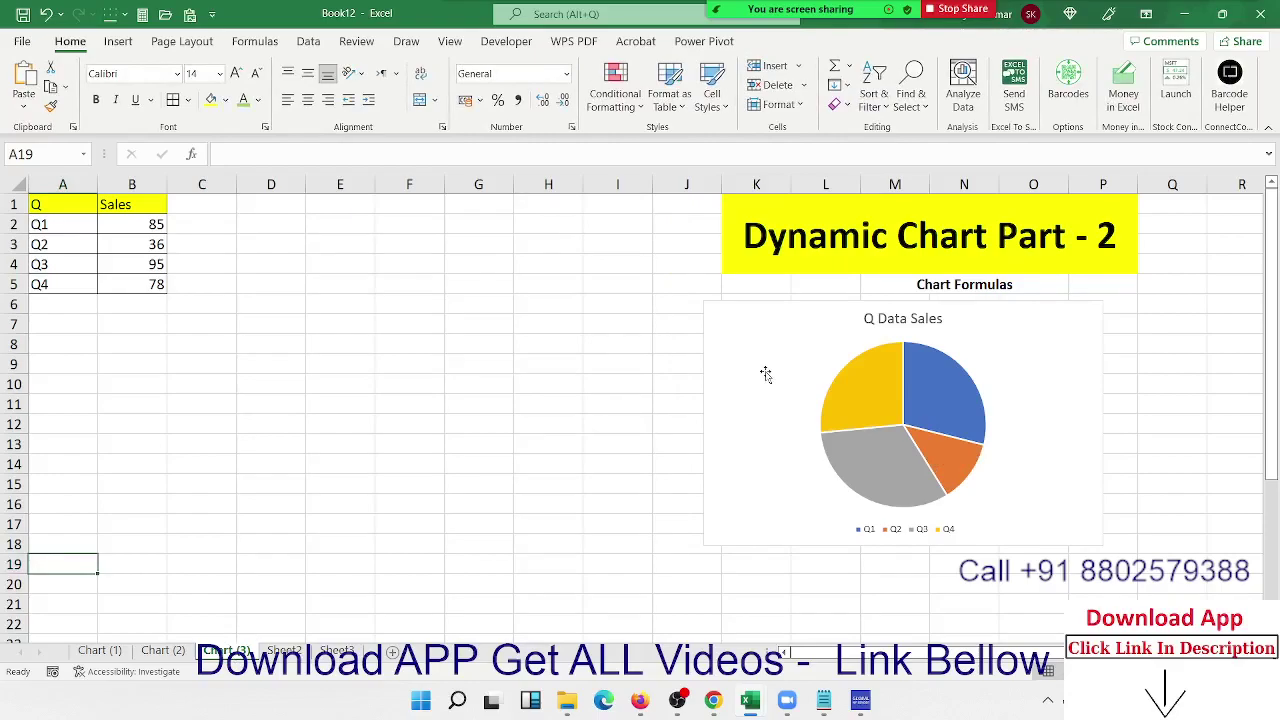
click(765, 374)
key(Delete)
- Enter the Name header in A1 and a first name in A2, then fill names down to A13
click(299, 315)
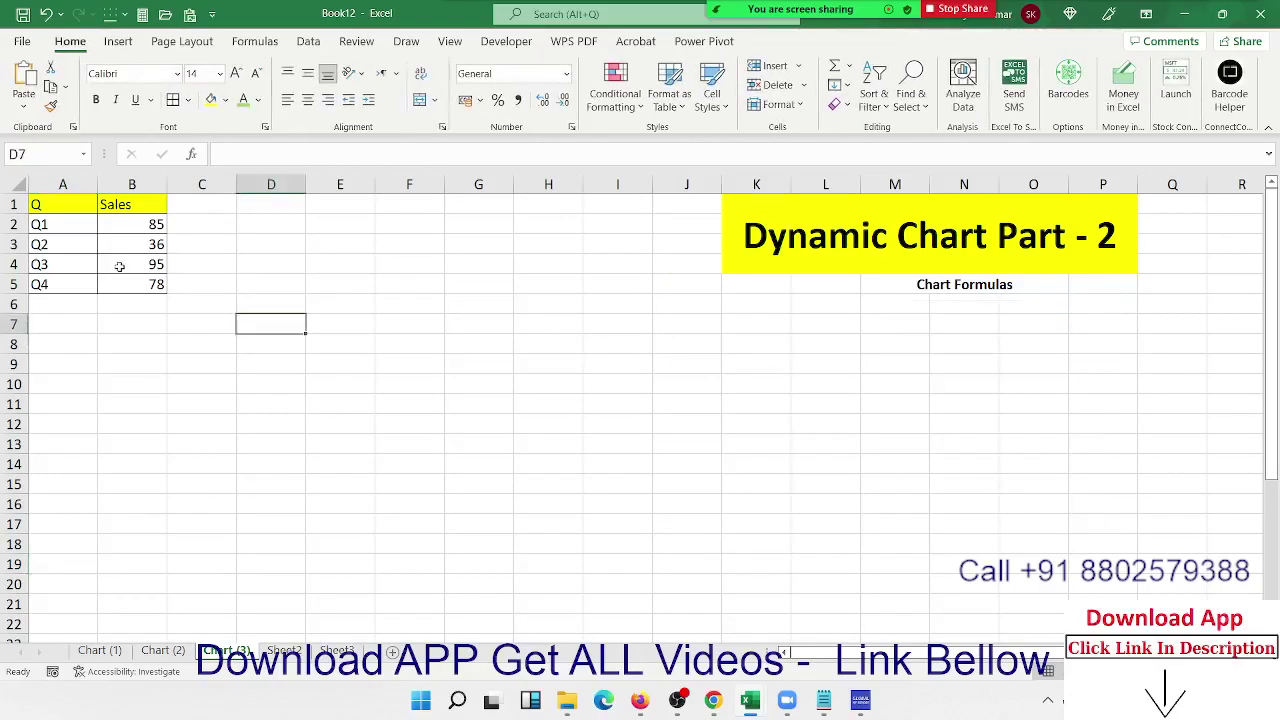
click(110, 262)
click(85, 230)
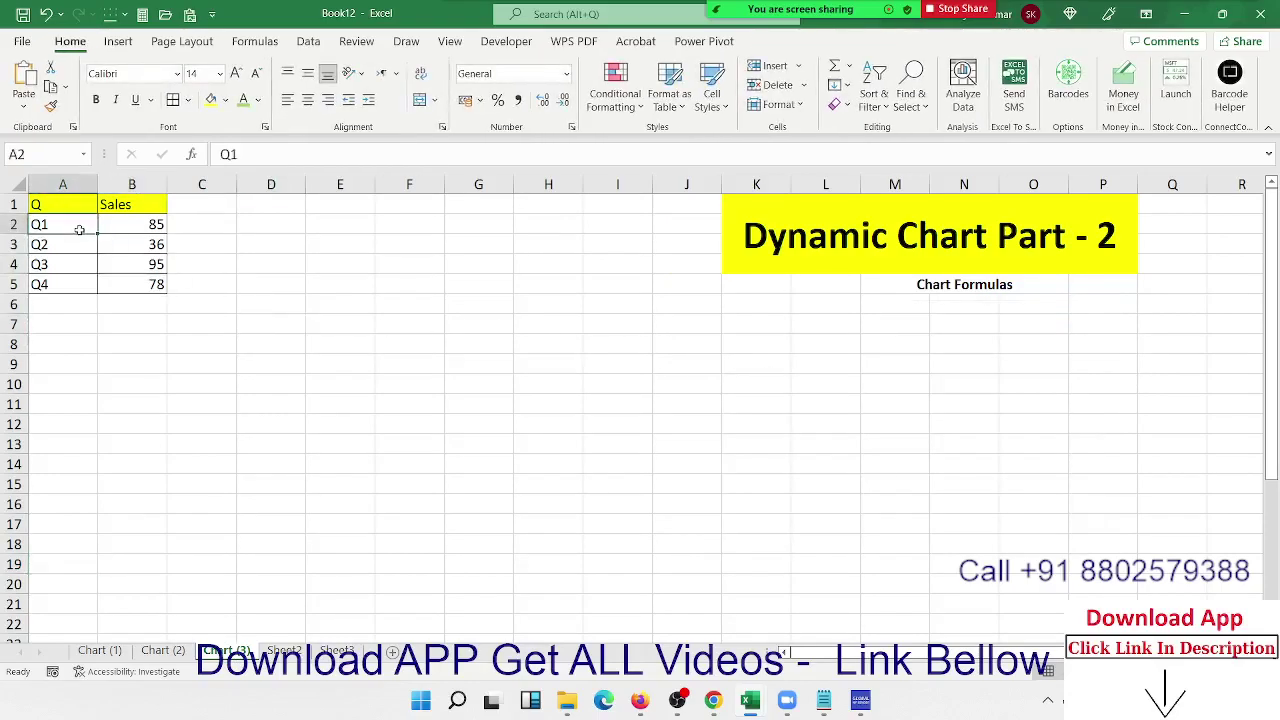
text(Name)
key(Return)
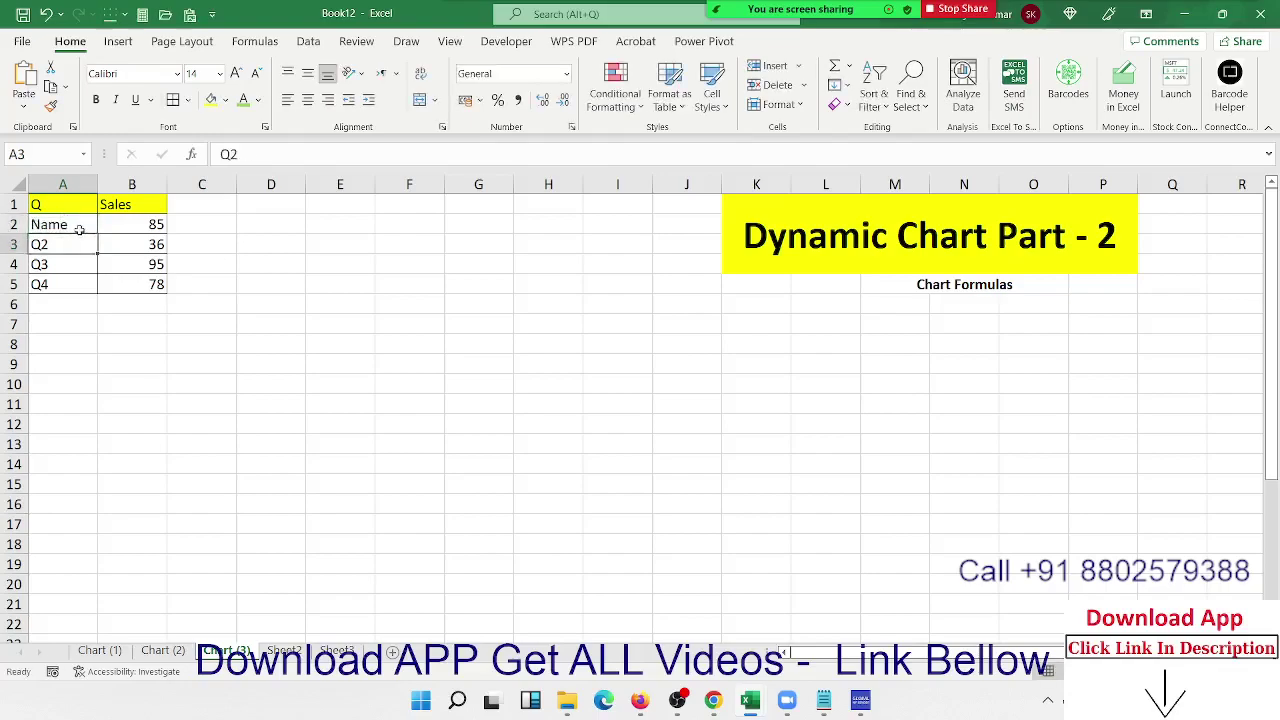
key(Up)
key(Up)
text(Nae)
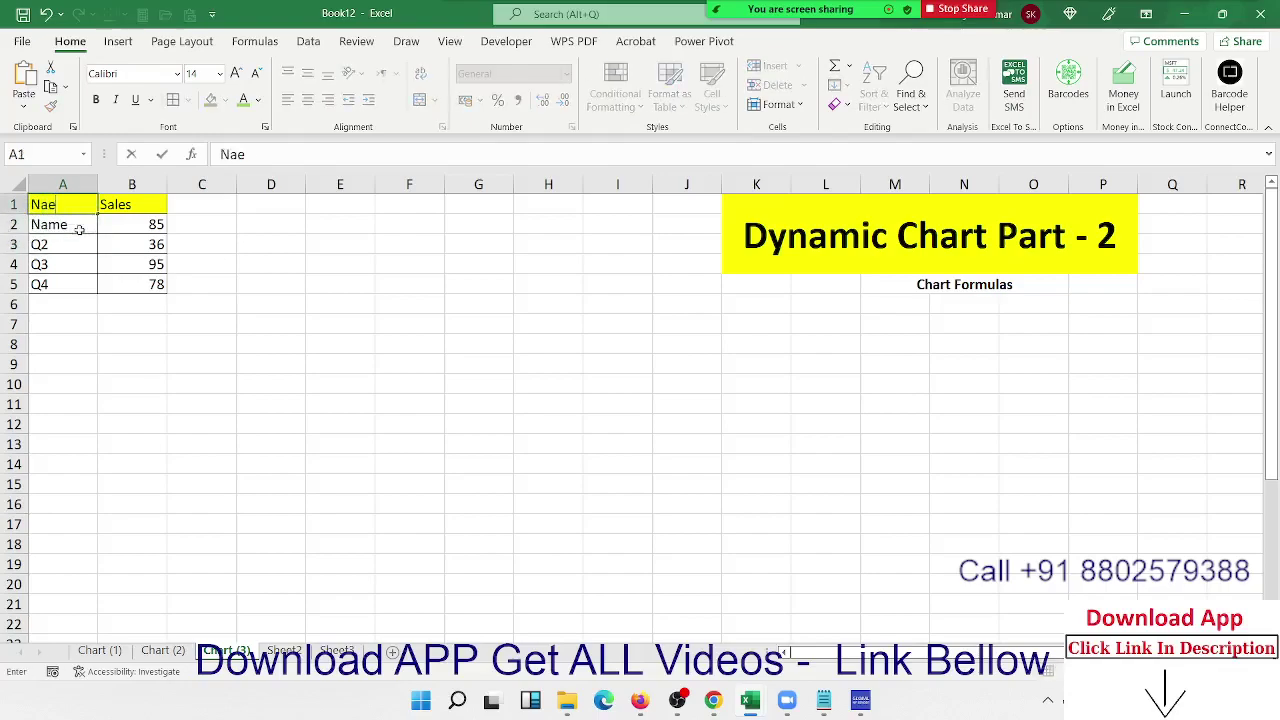
text(me)
key(Return)
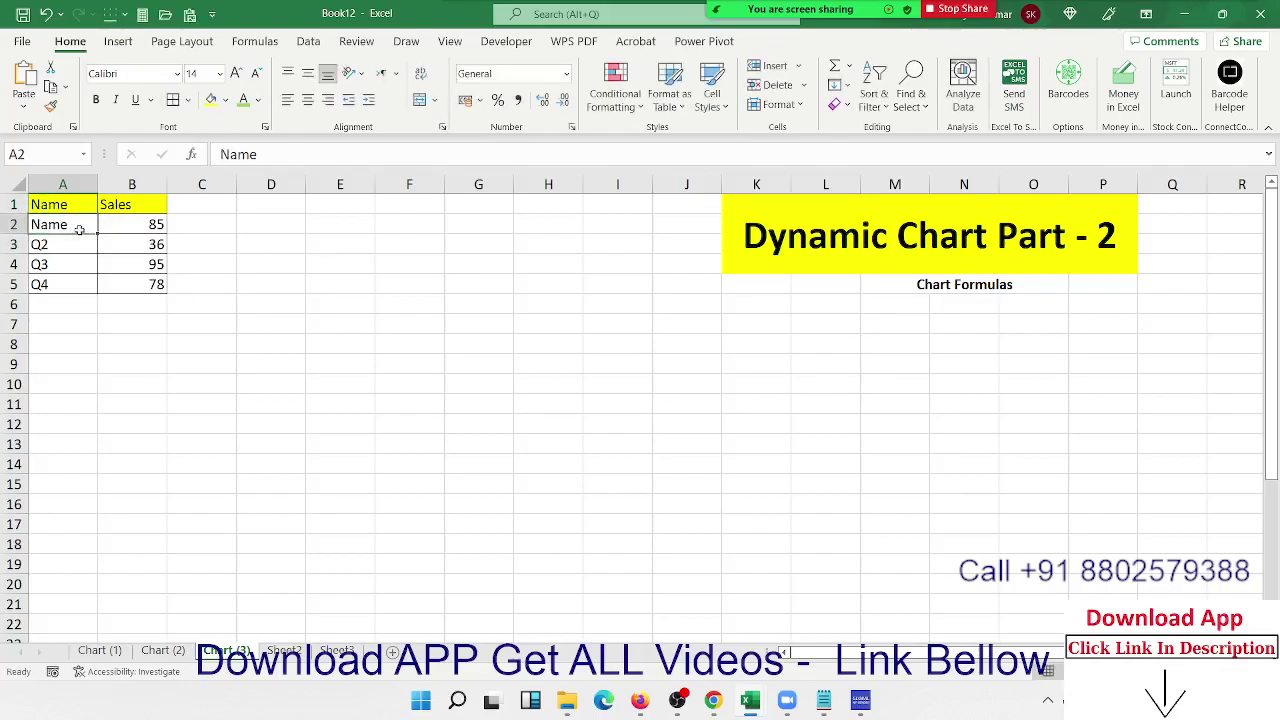
text(Puja)
key(Return)
text(\)
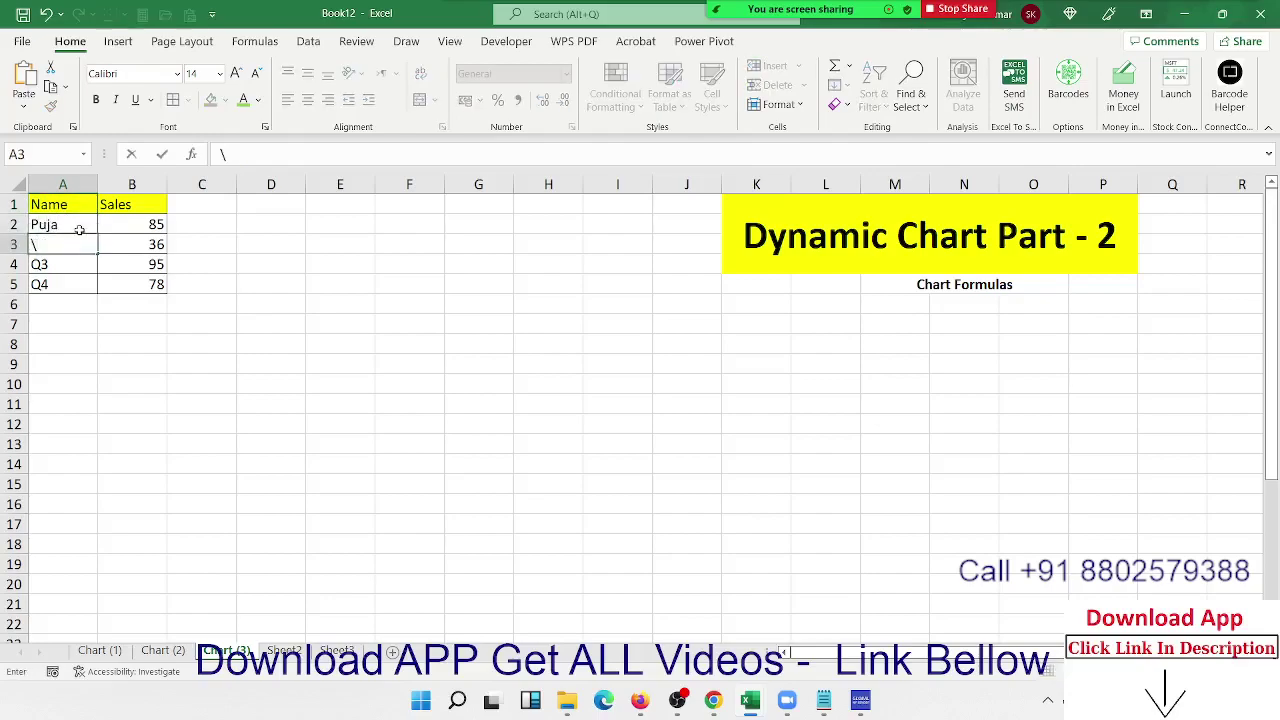
click(102, 344)
click(60, 227)
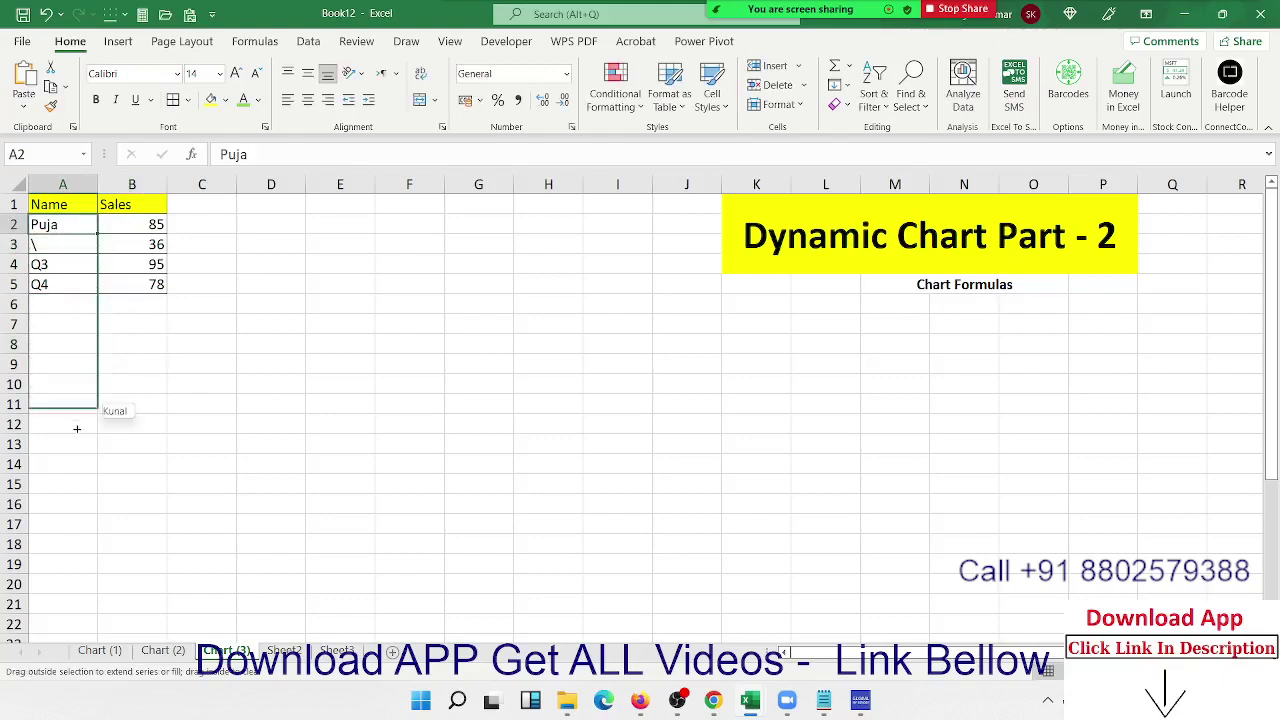
drag(100, 233, 100, 453)
- Fill B2:B13 with =RANDBETWEEN random sales values between 10 and 90
click(144, 228)
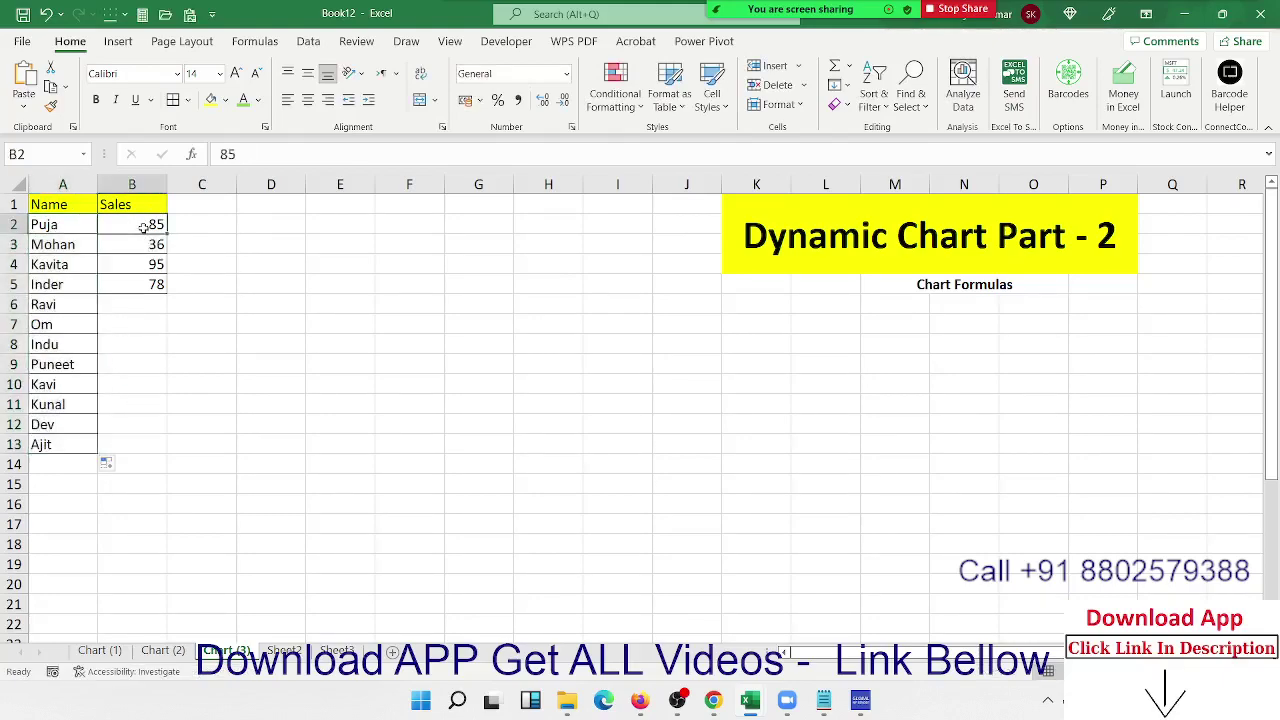
text(=)
text(ra)
key(Down)
key(Down)
key(Down)
key(Down)
key(Up)
key(Up)
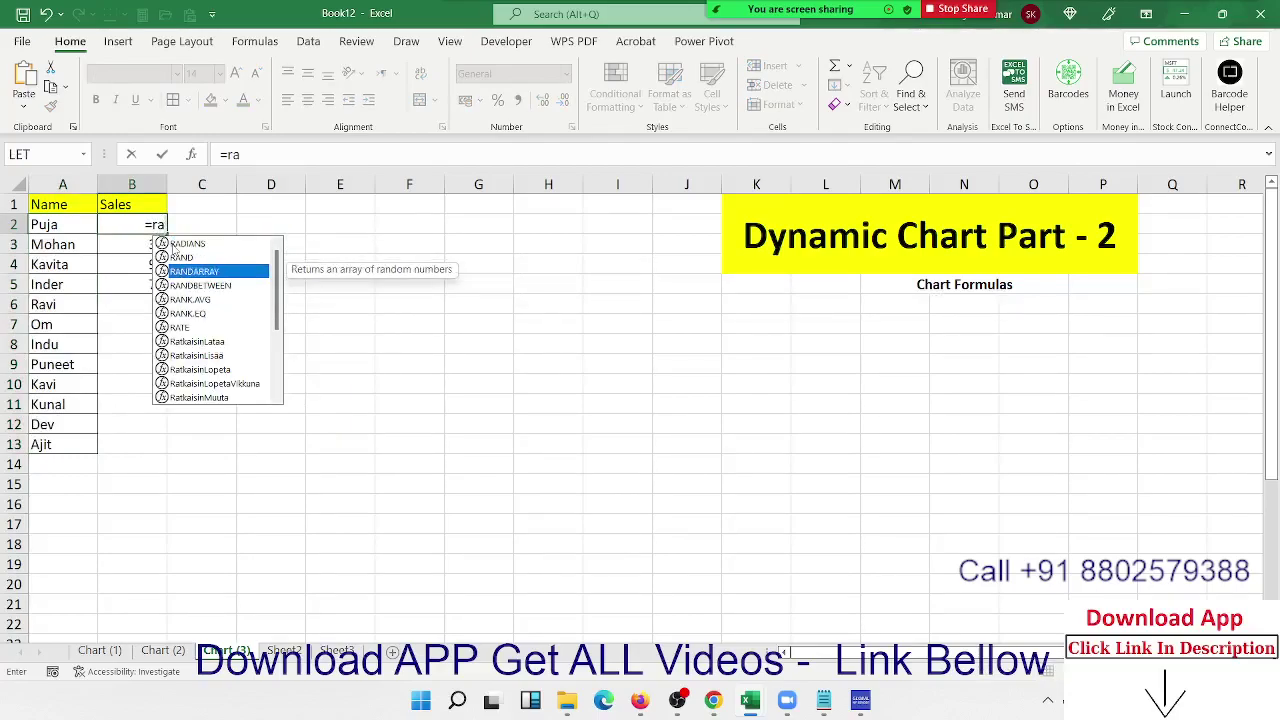
key(Down)
key(Tab)
text(1)
text(0,)
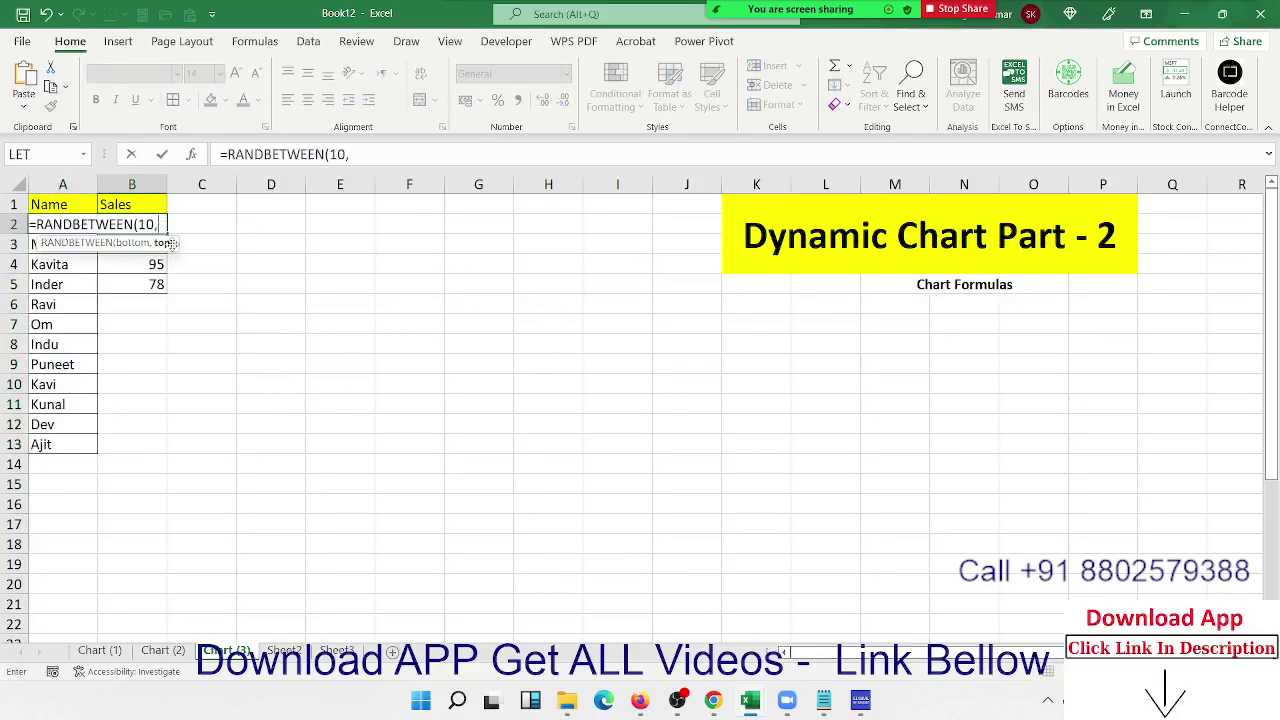
text(90)
key(Return)
key(Left)
key(ctrl+Down)
key(Right)
key(ctrl+shift+Up)
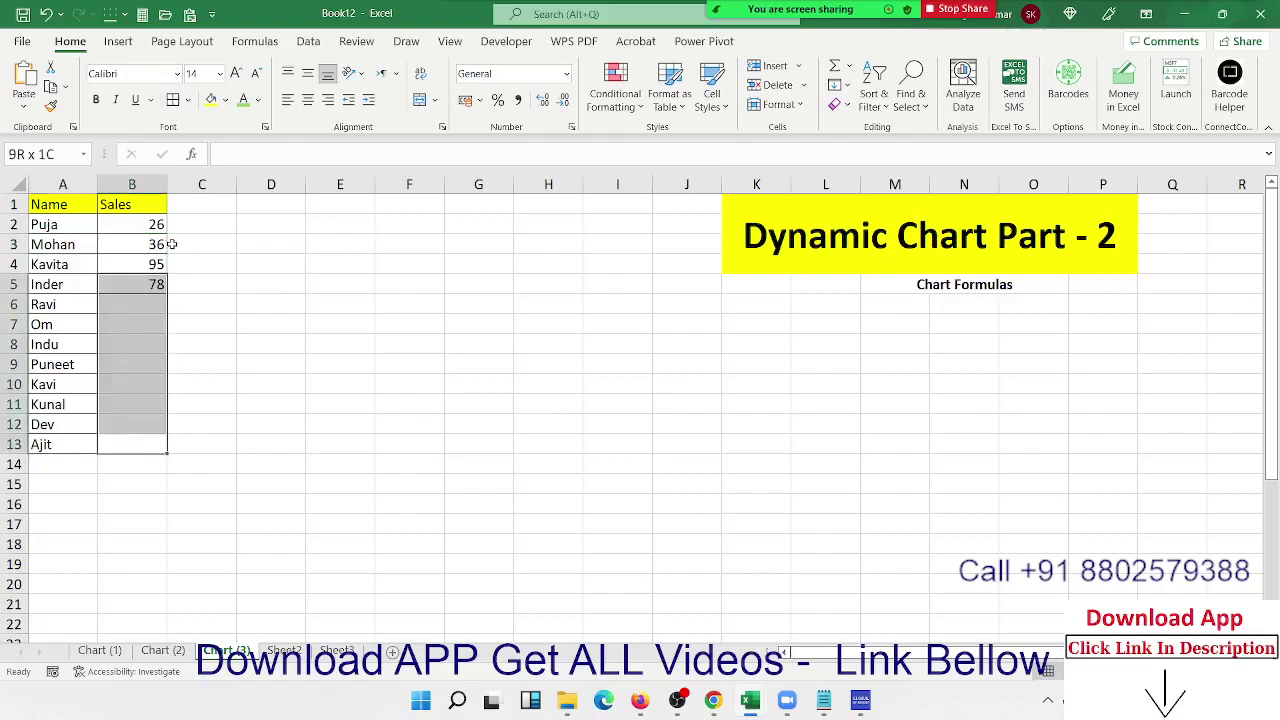
key(shift+Up)
key(shift+Up)
key(shift+Up)
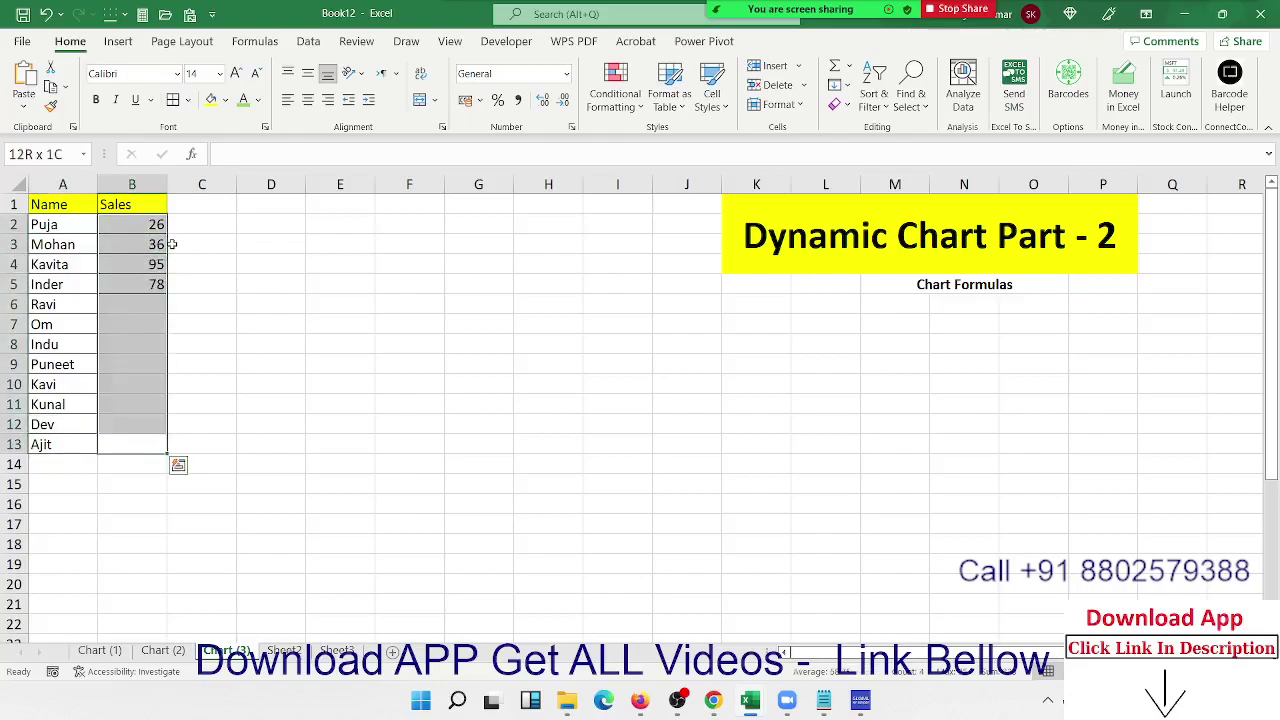
key(ctrl+d)
- Select and copy the whole Name and Sales table
key(ctrl+Home)
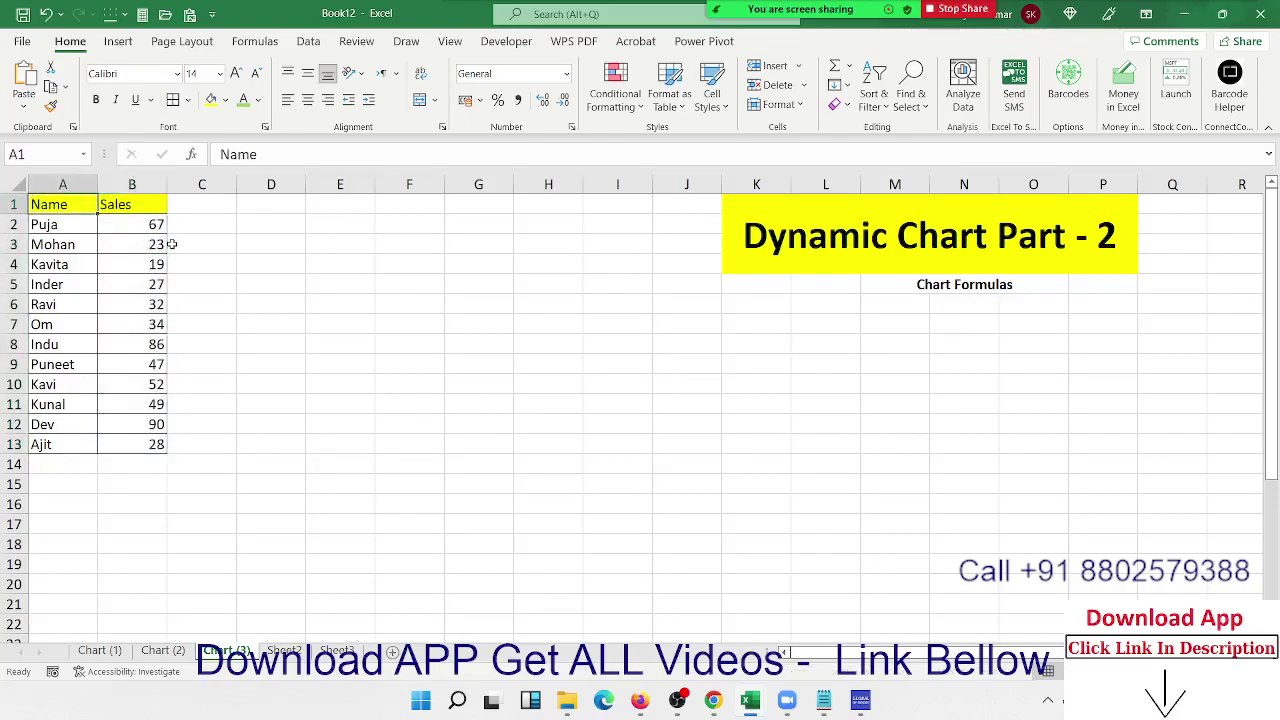
key(ctrl+a)
key(ctrl+c)
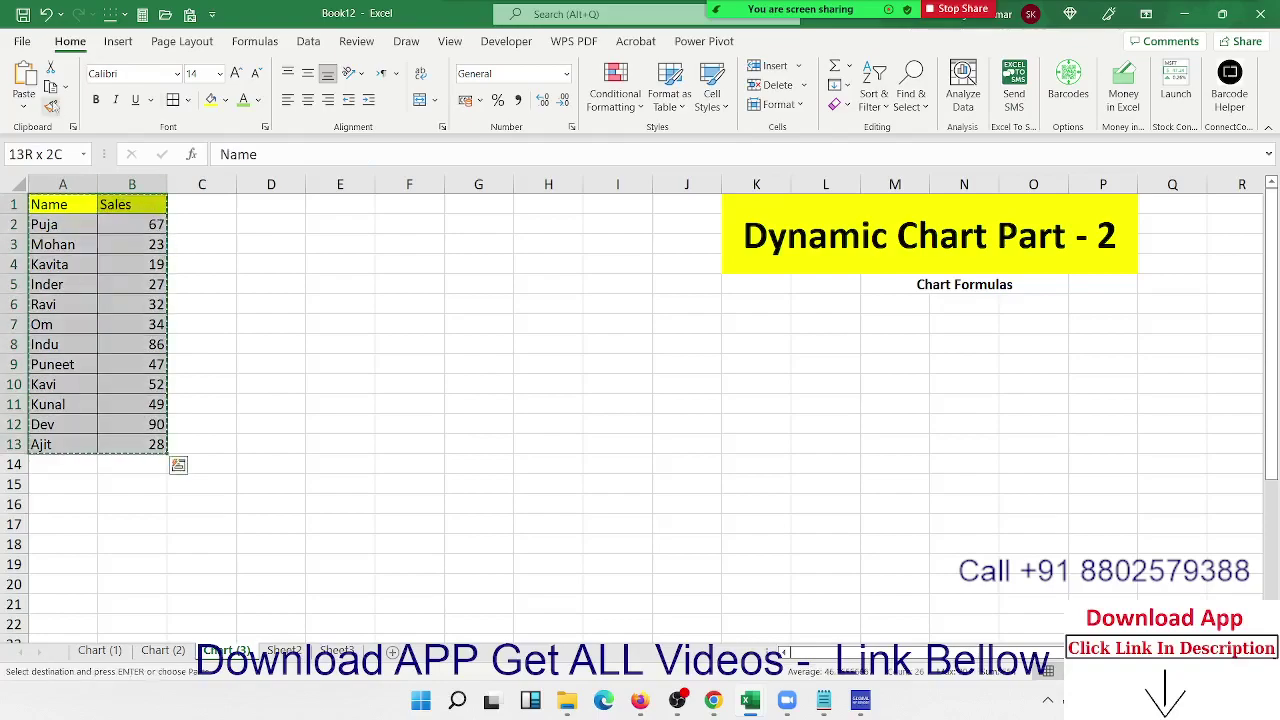
- Paste the table back, then insert a clustered column chart of sales by name, enlarged beside the table
click(34, 104)
click(20, 230)
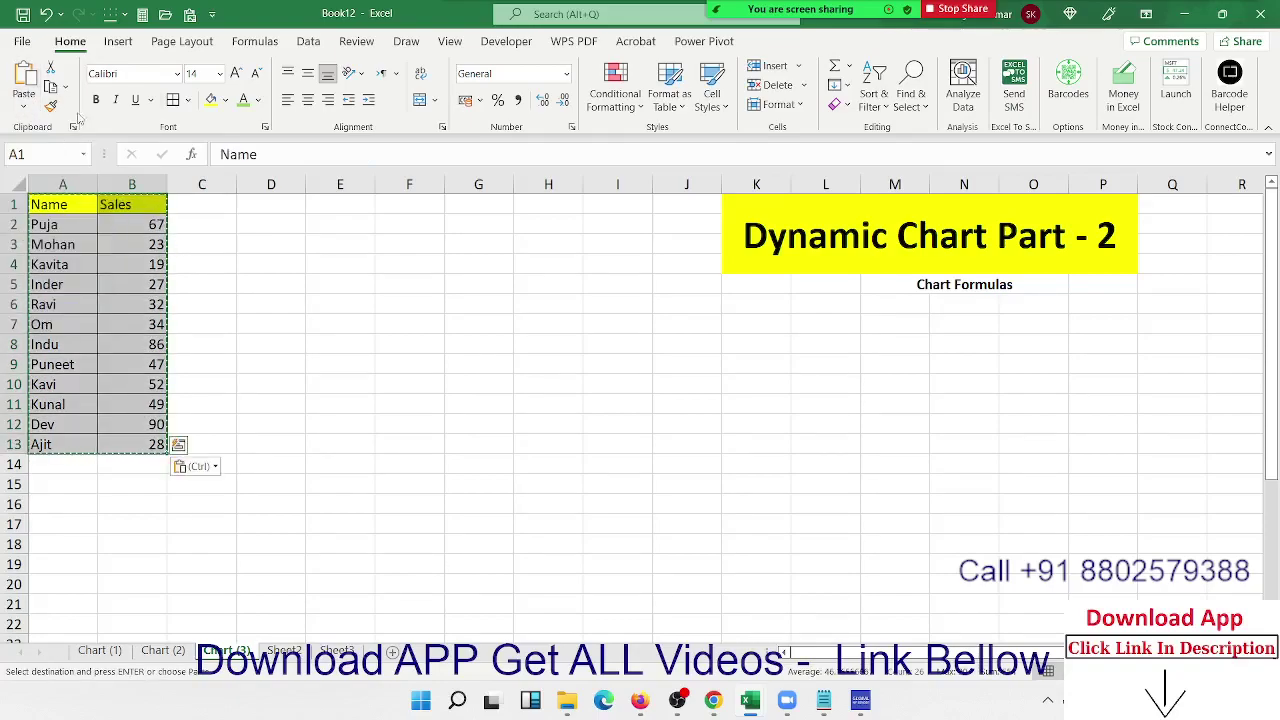
click(118, 41)
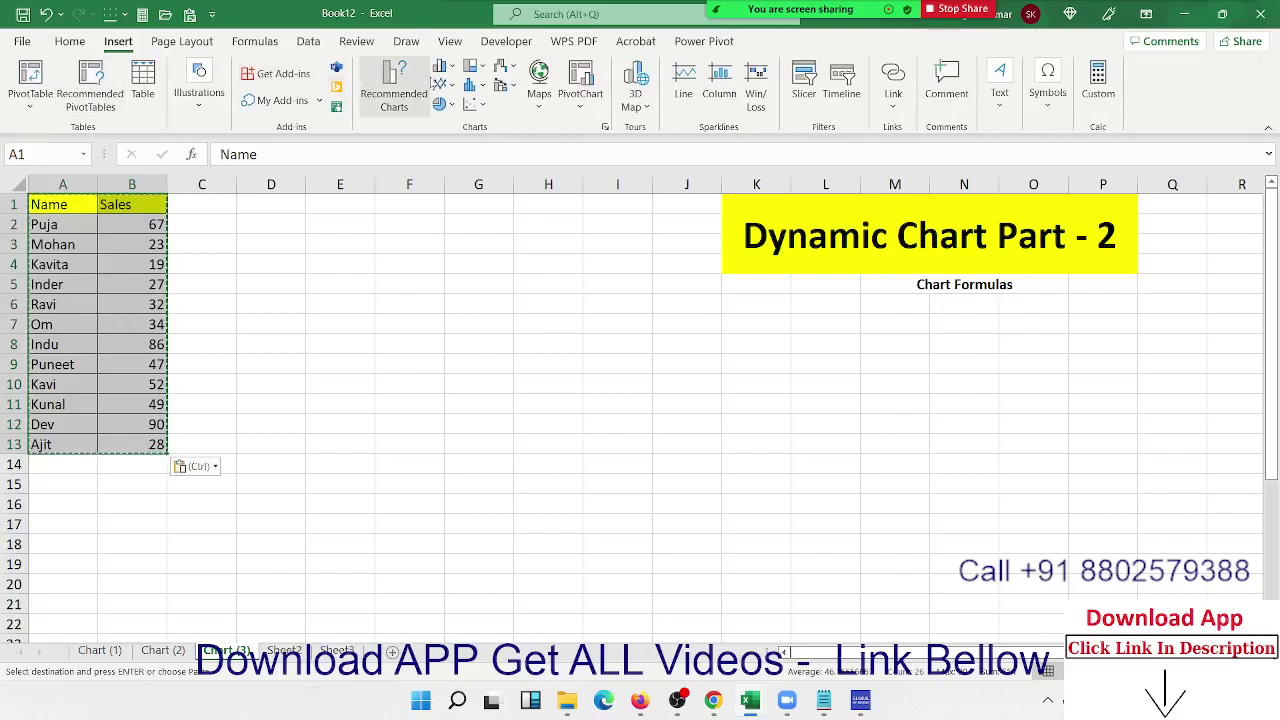
click(441, 67)
click(448, 124)
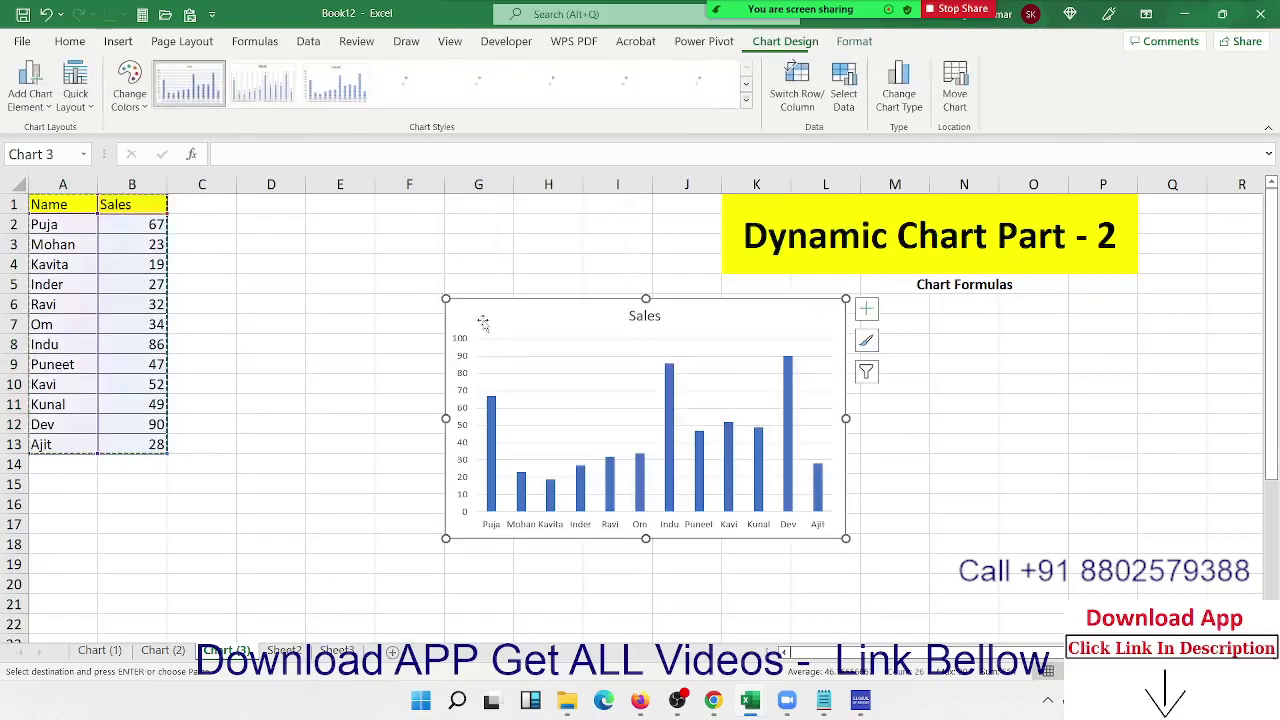
drag(500, 329, 256, 296)
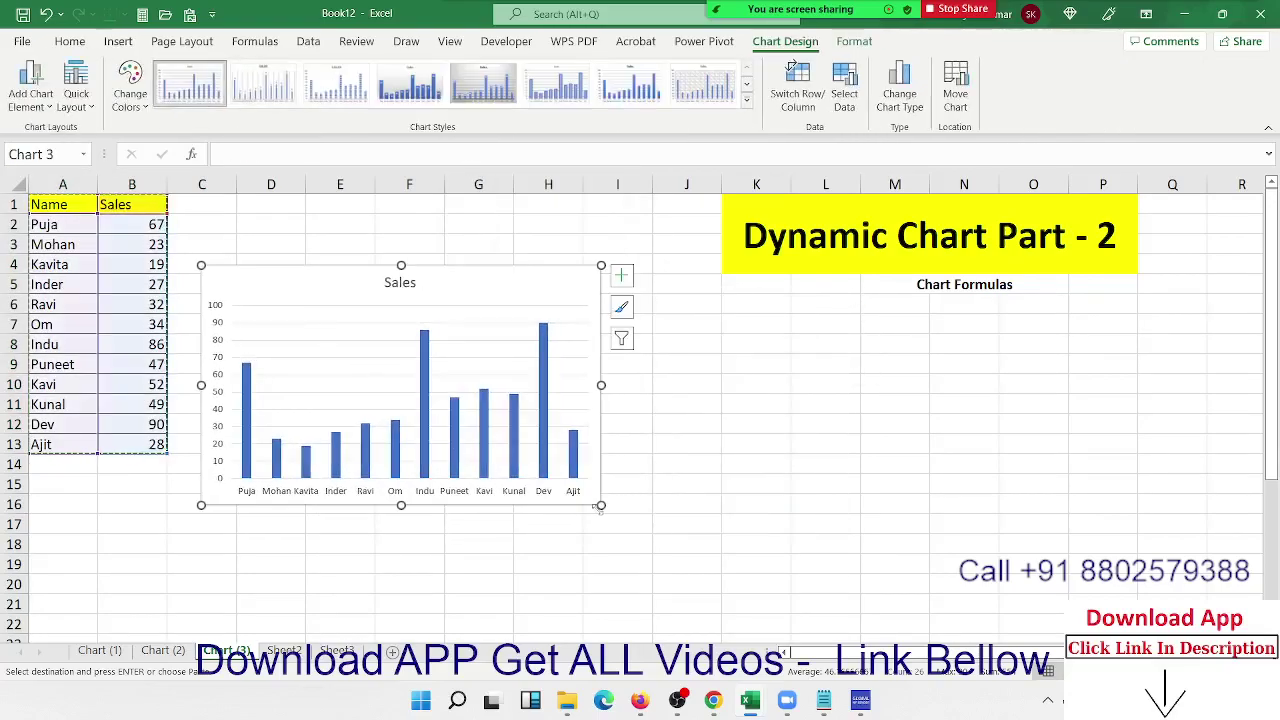
drag(598, 506, 783, 541)
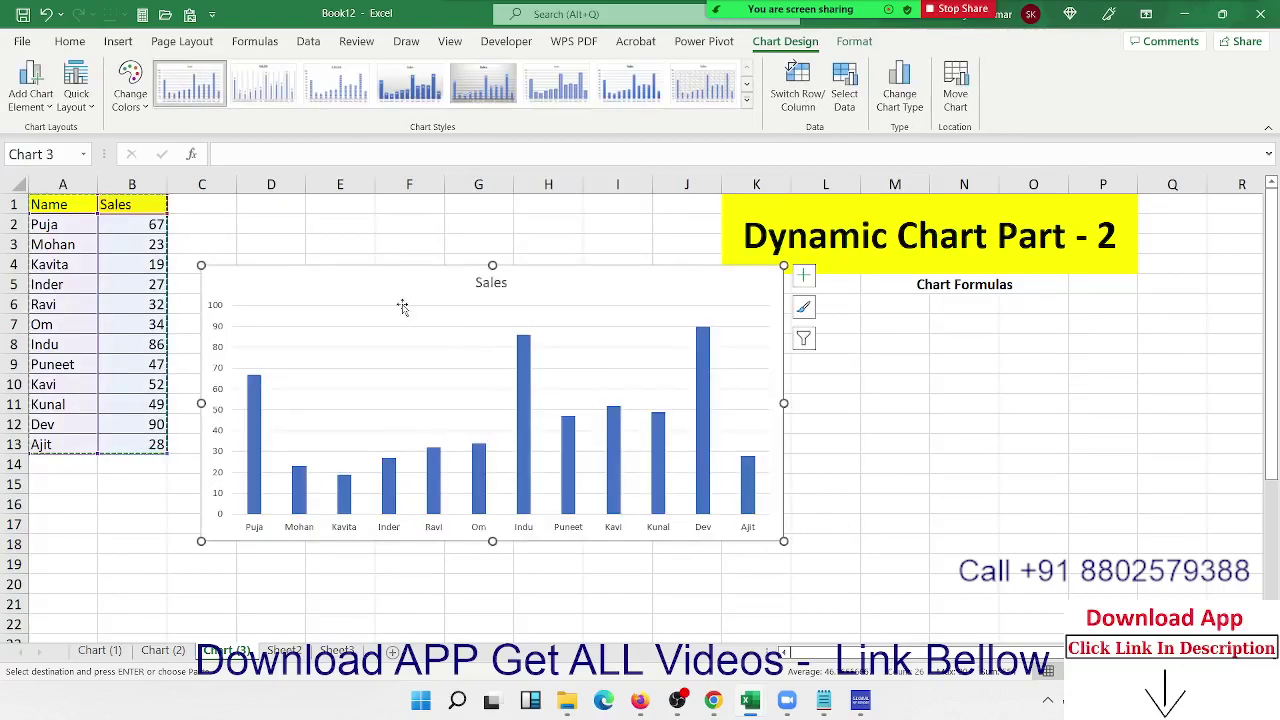
drag(360, 281, 343, 291)
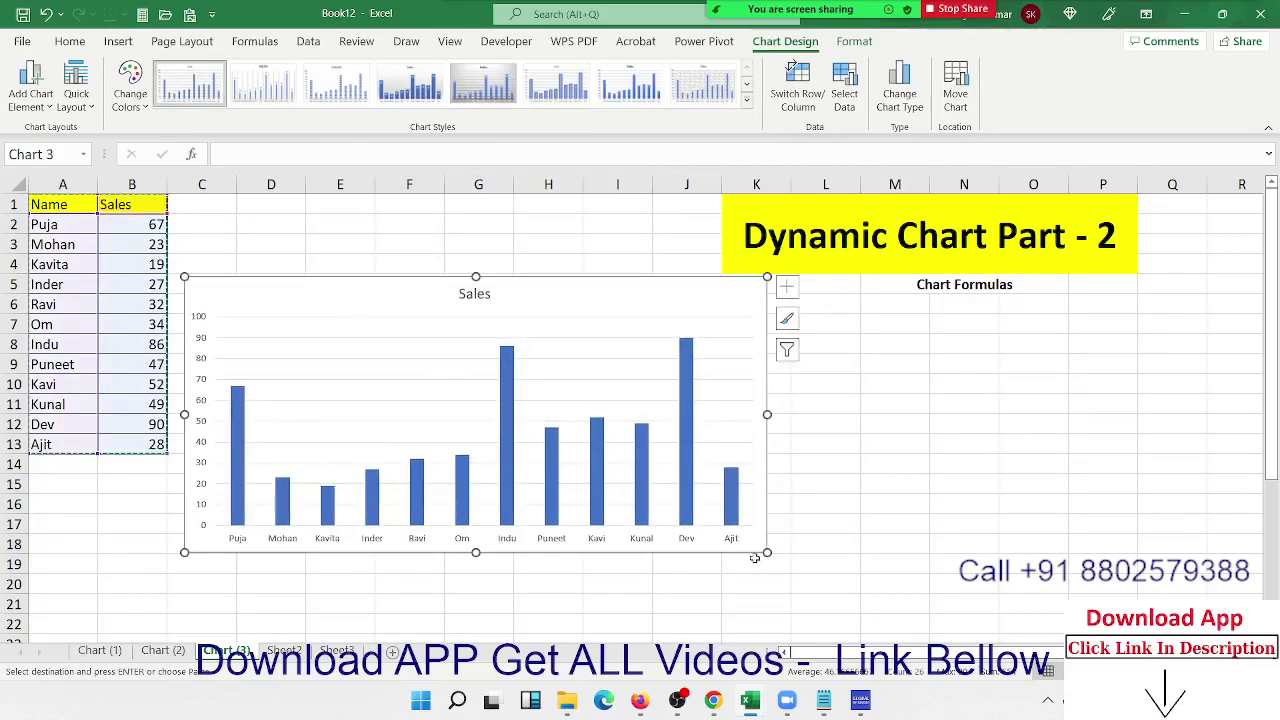
- Fill the Indu (86) and Dev bars light green and the Kavita bar red
click(503, 367)
click(503, 367)
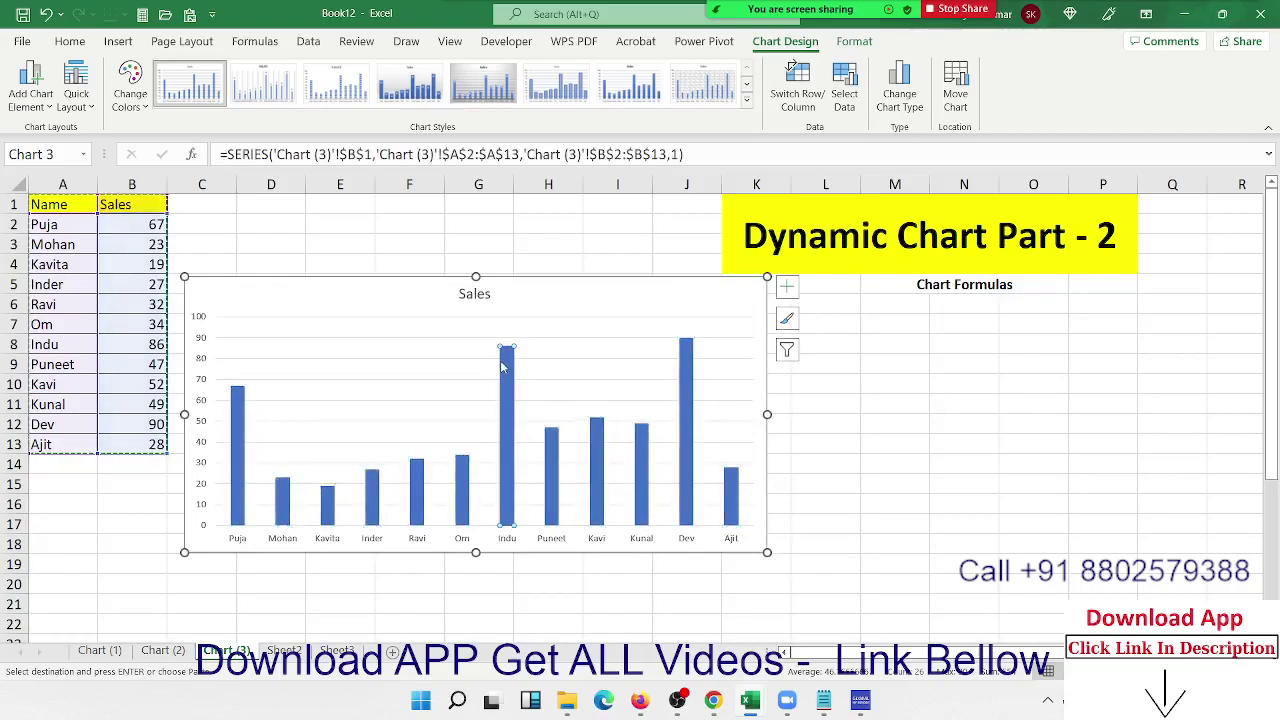
click(69, 41)
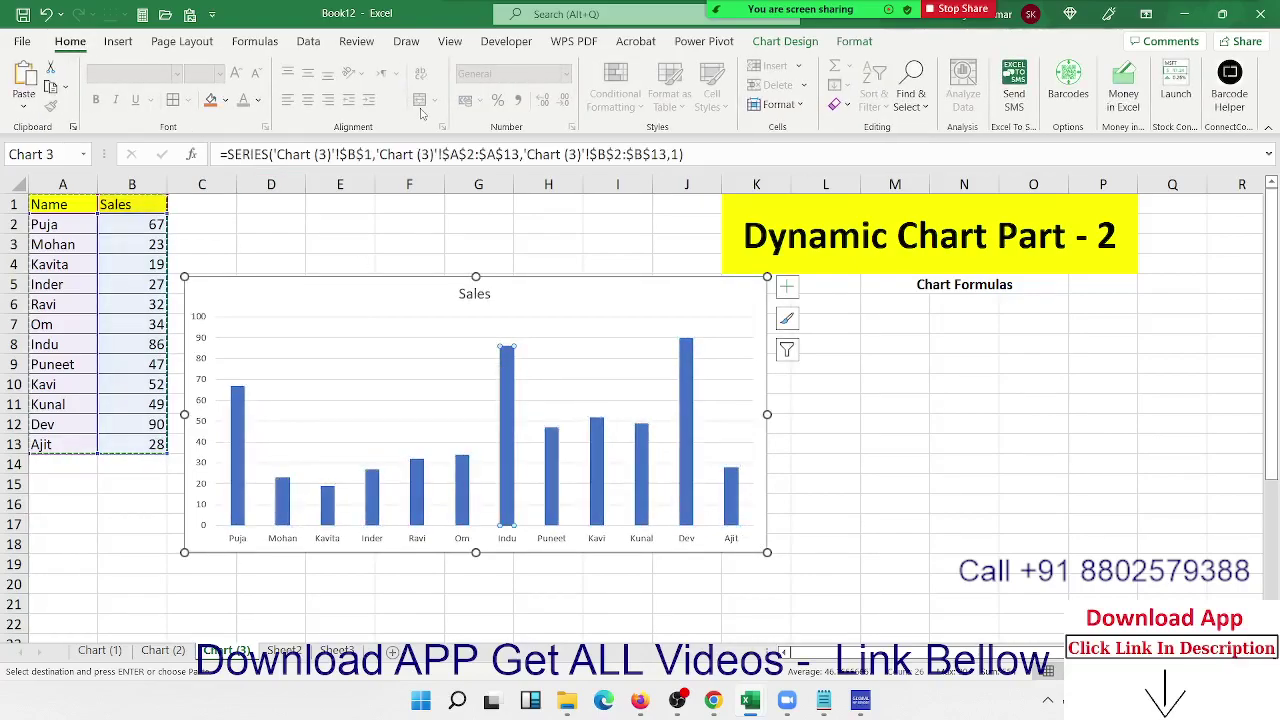
click(227, 101)
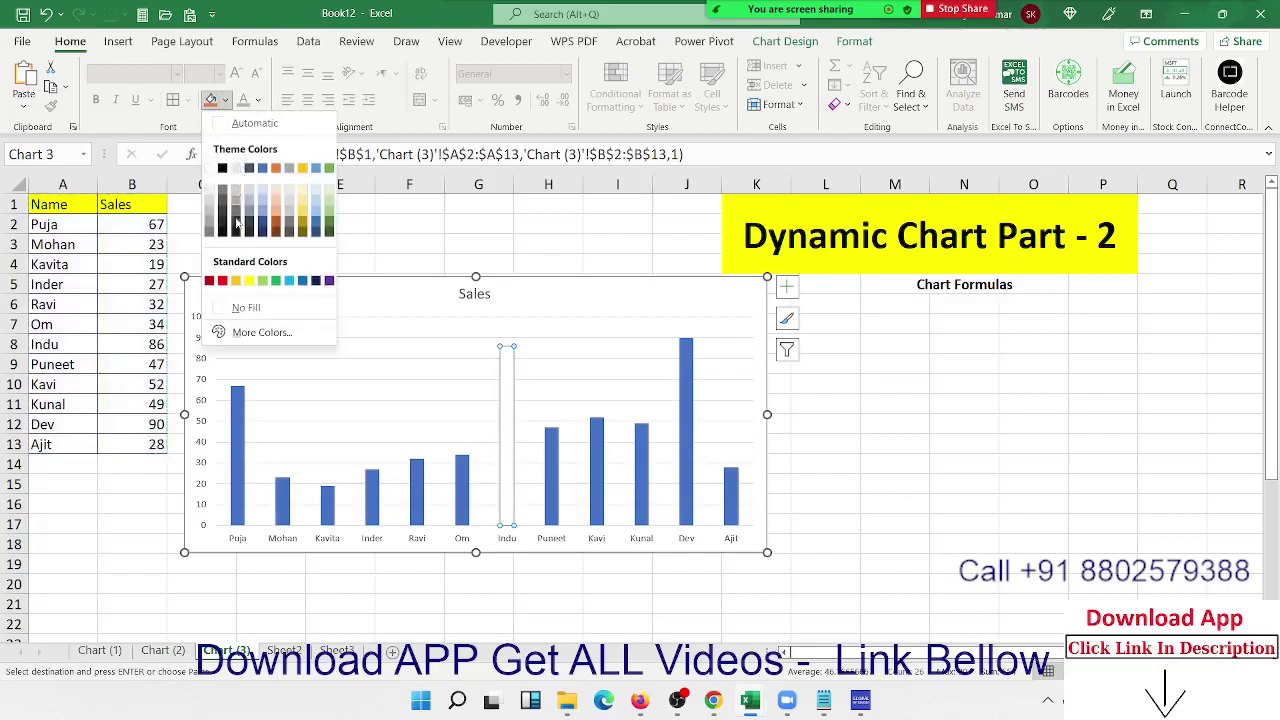
click(262, 283)
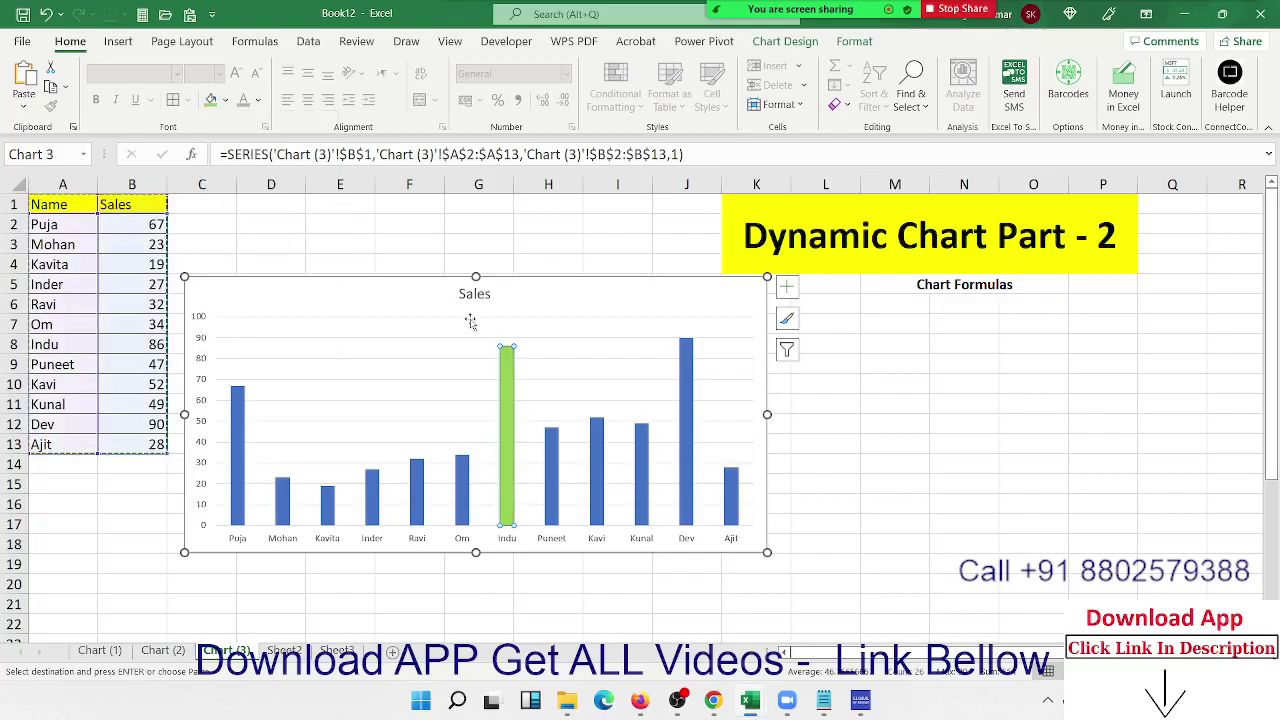
click(688, 368)
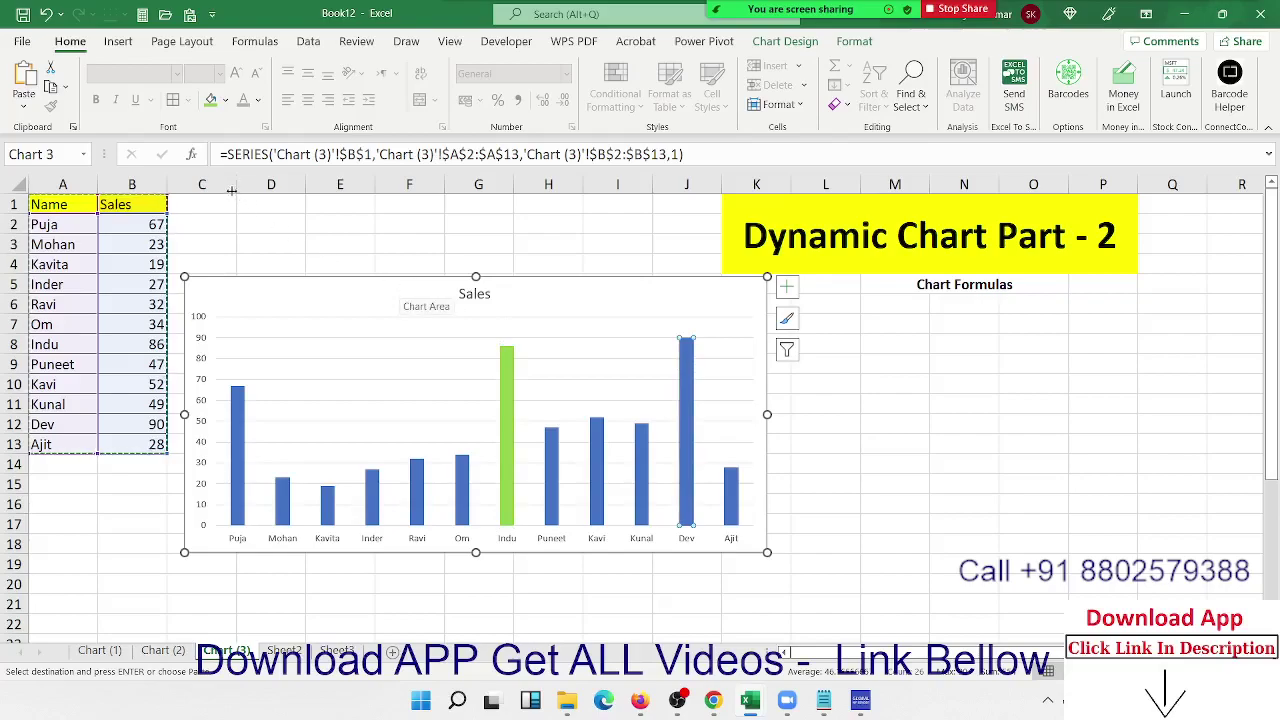
click(210, 100)
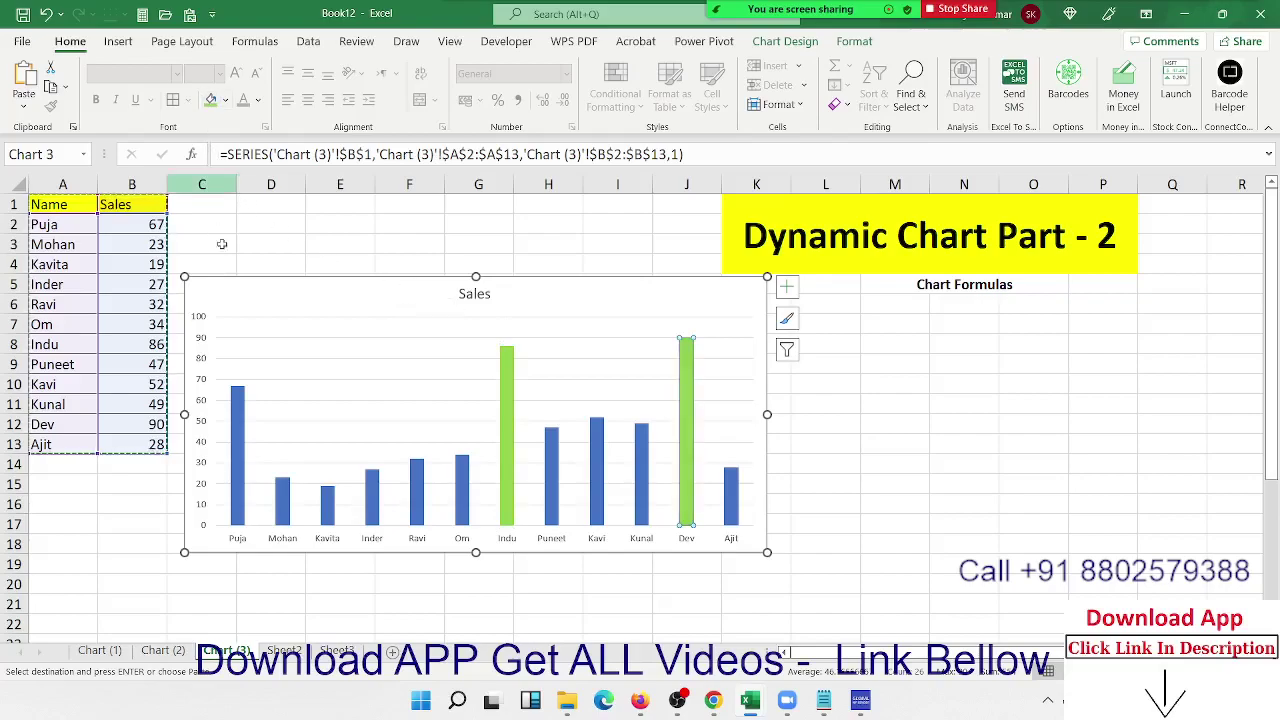
click(327, 515)
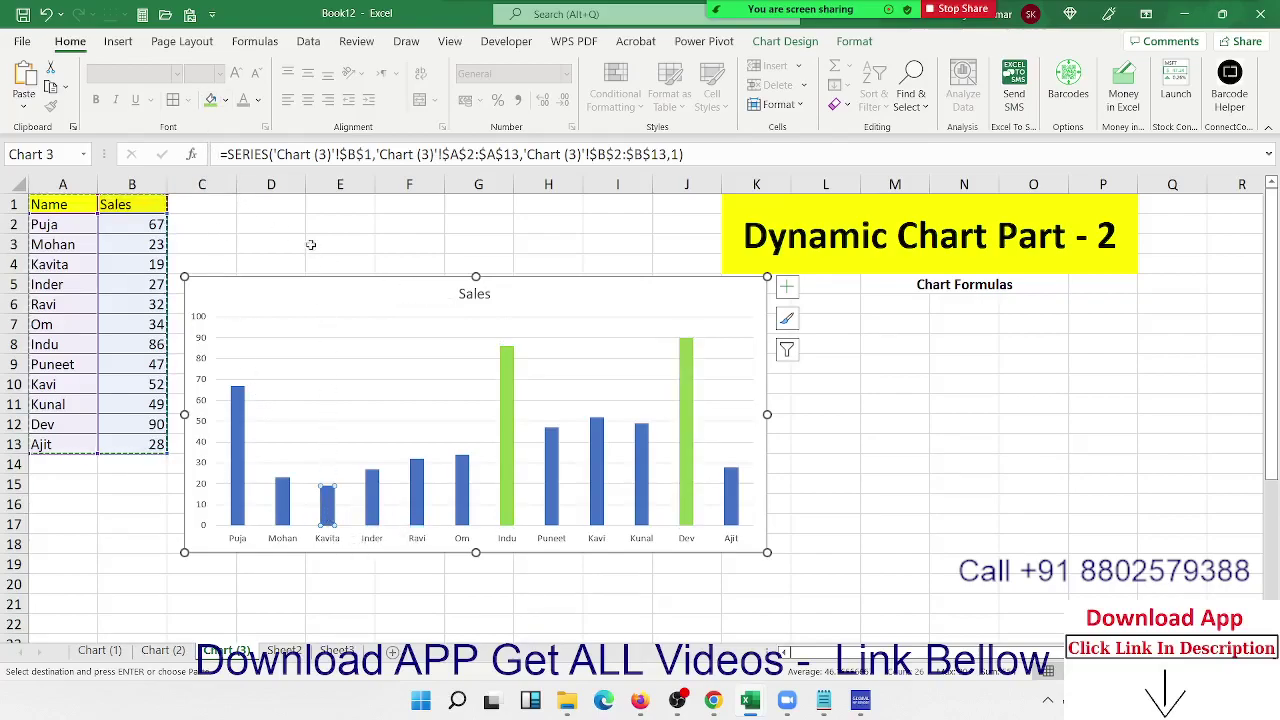
click(226, 100)
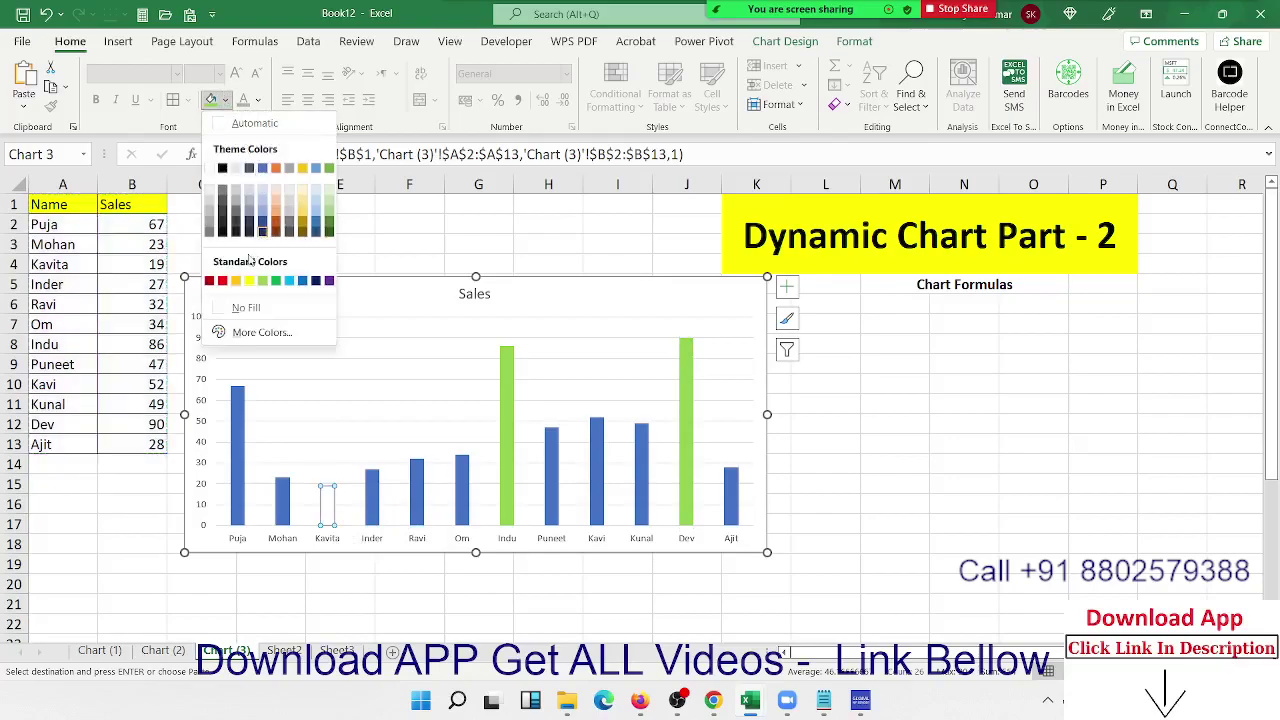
click(222, 280)
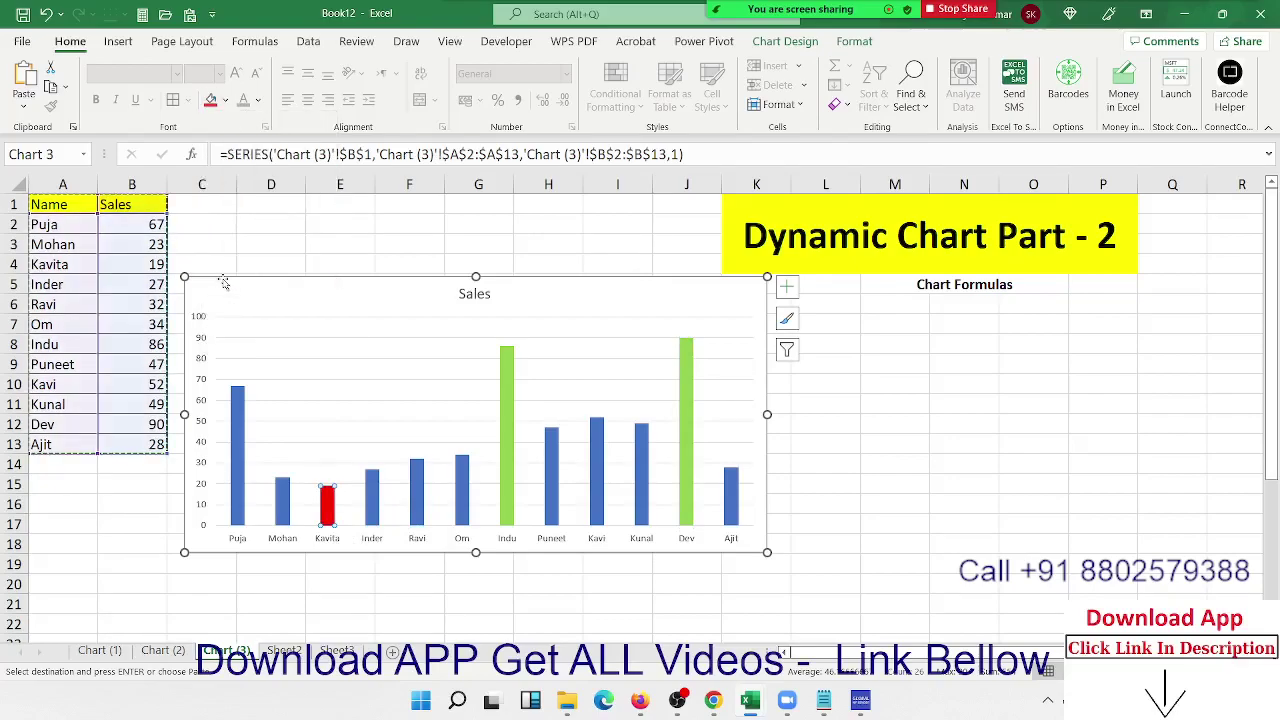
click(925, 469)
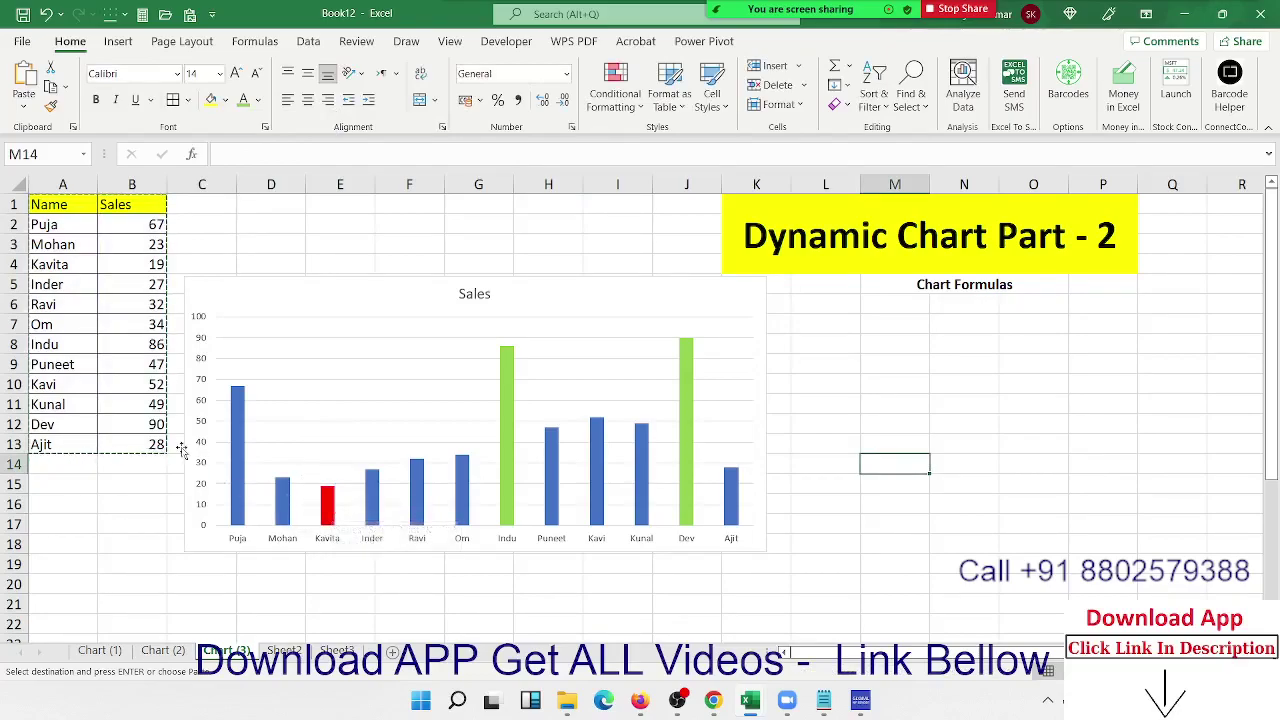
- Enter 91 as Kavita's sales in B4 and delete the sales chart
click(144, 265)
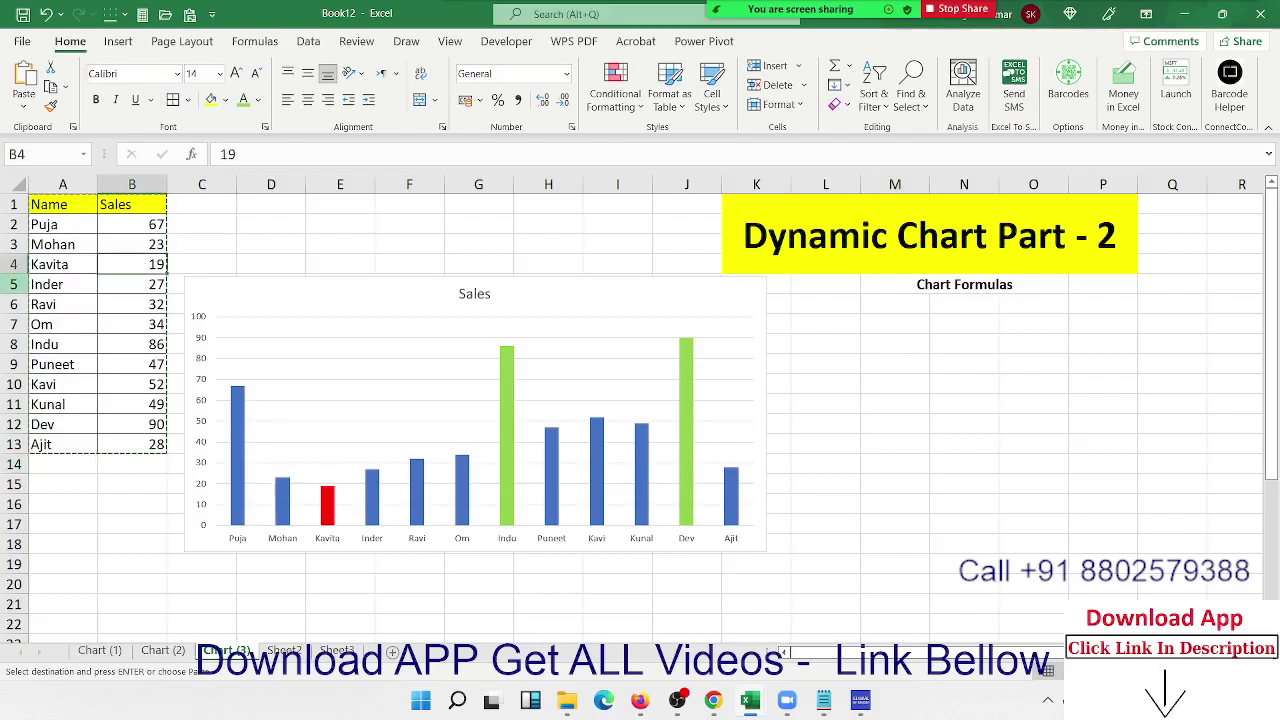
text(91)
key(Return)
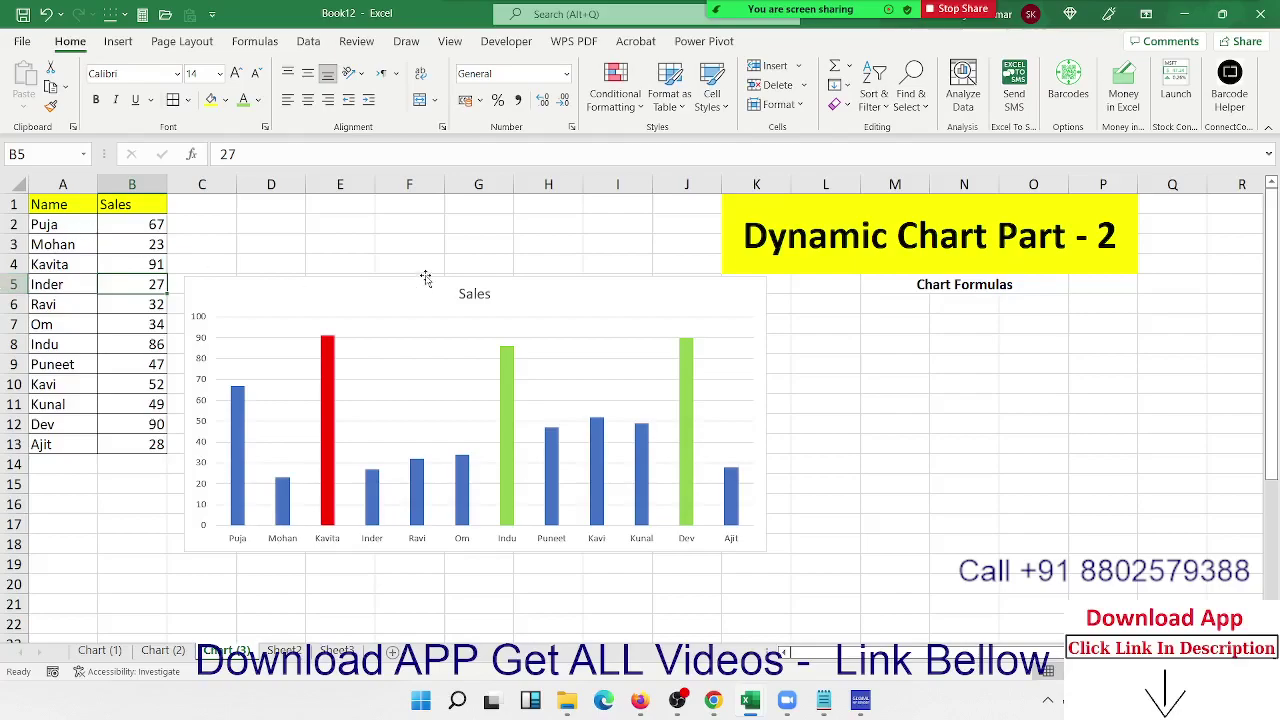
click(396, 289)
key(Delete)
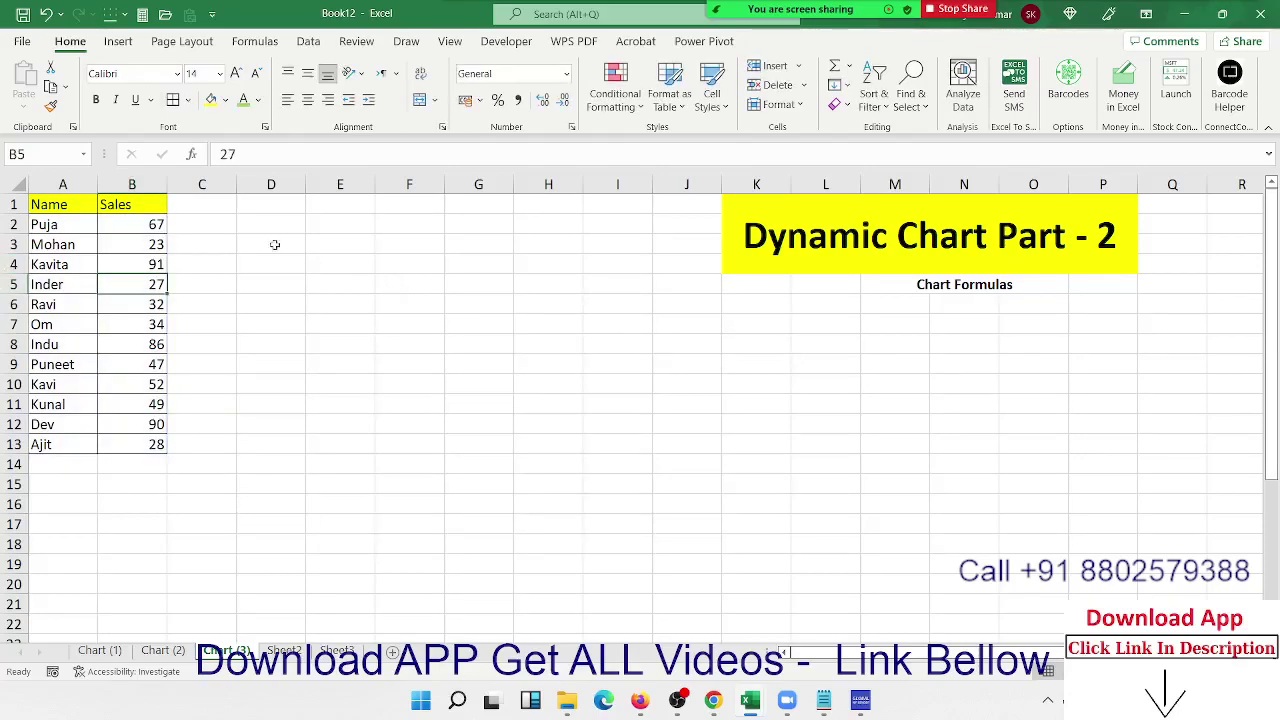
- Add the range headers 0-40, 41-80 and 81-100 in C1:E1
click(202, 204)
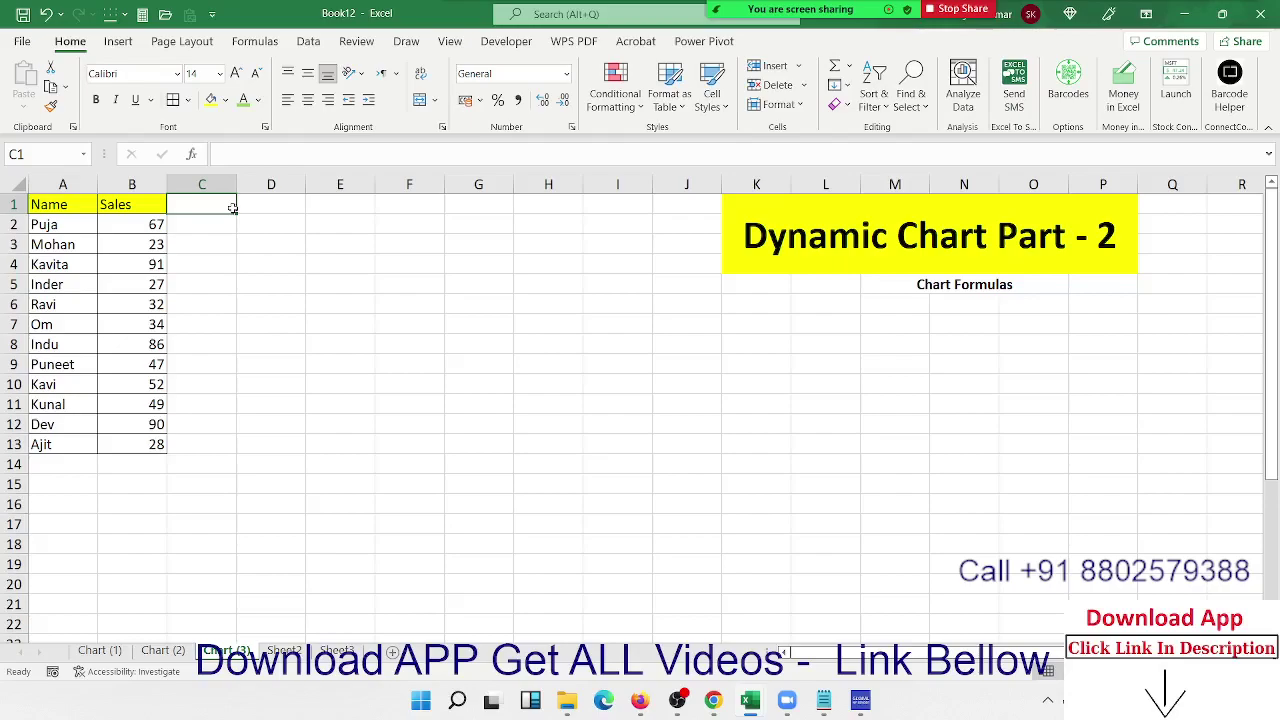
text(0)
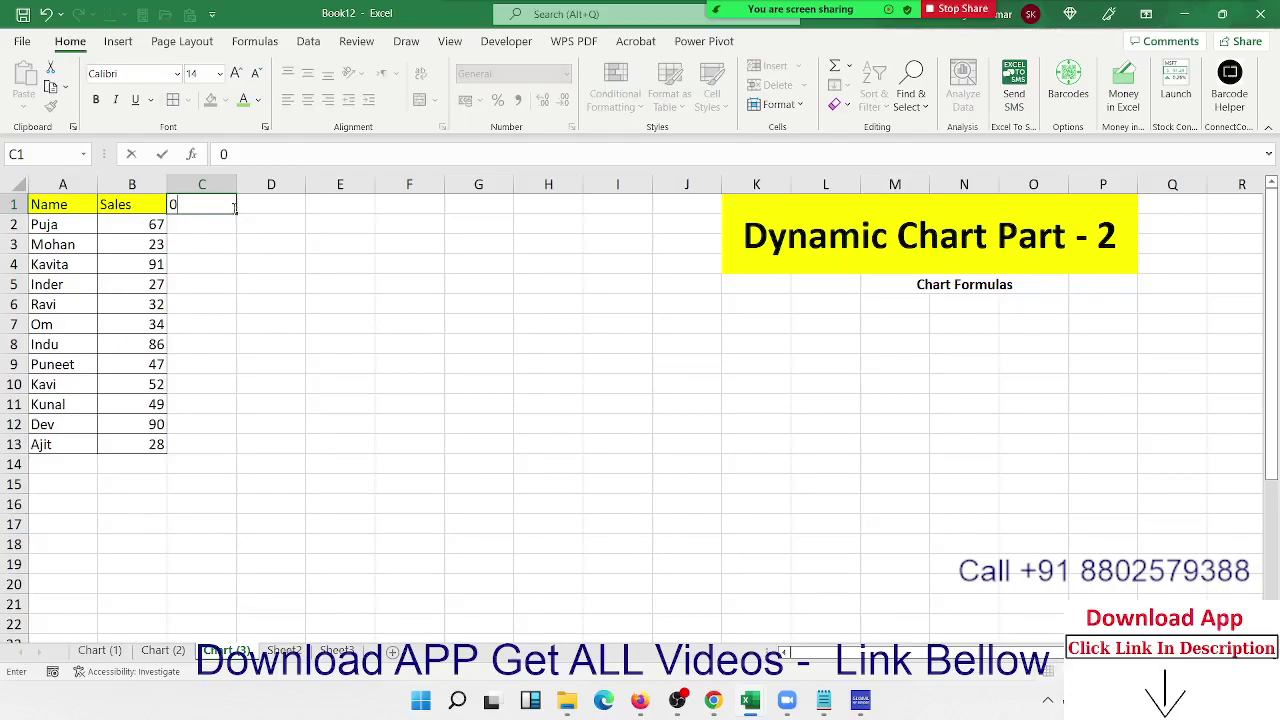
text(-4)
text(0)
click(256, 200)
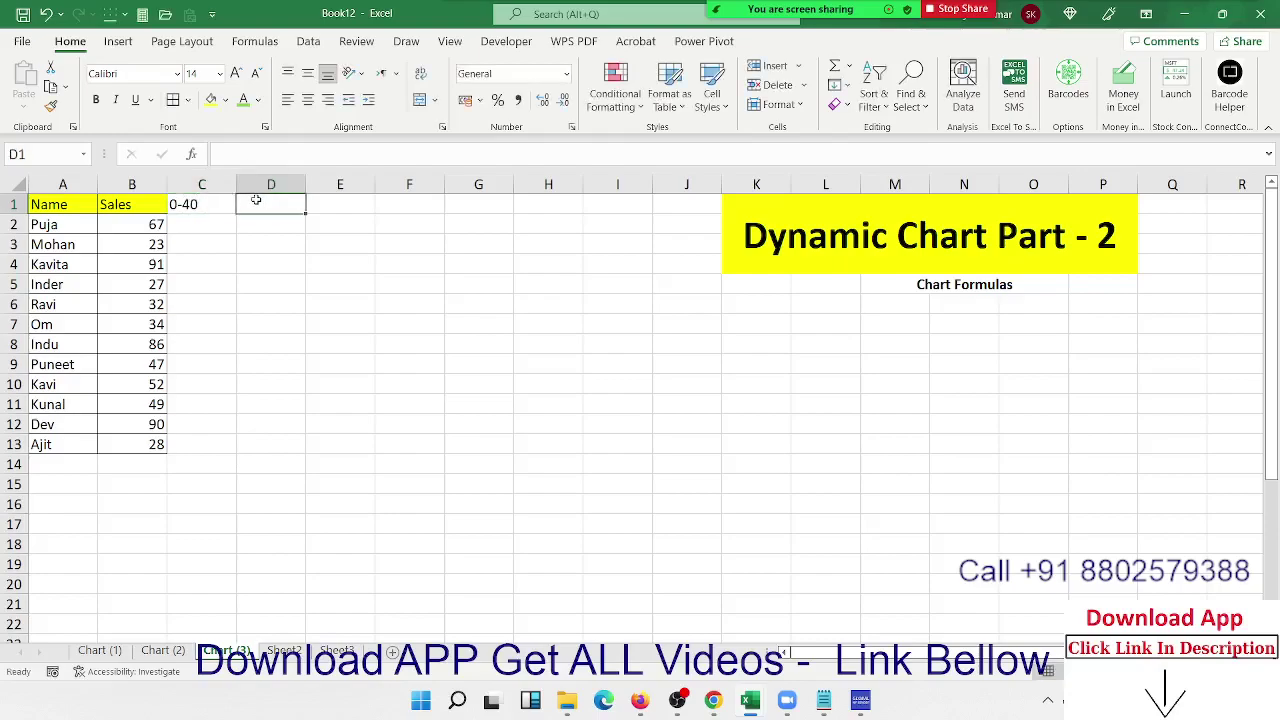
text(41-80)
key(Tab)
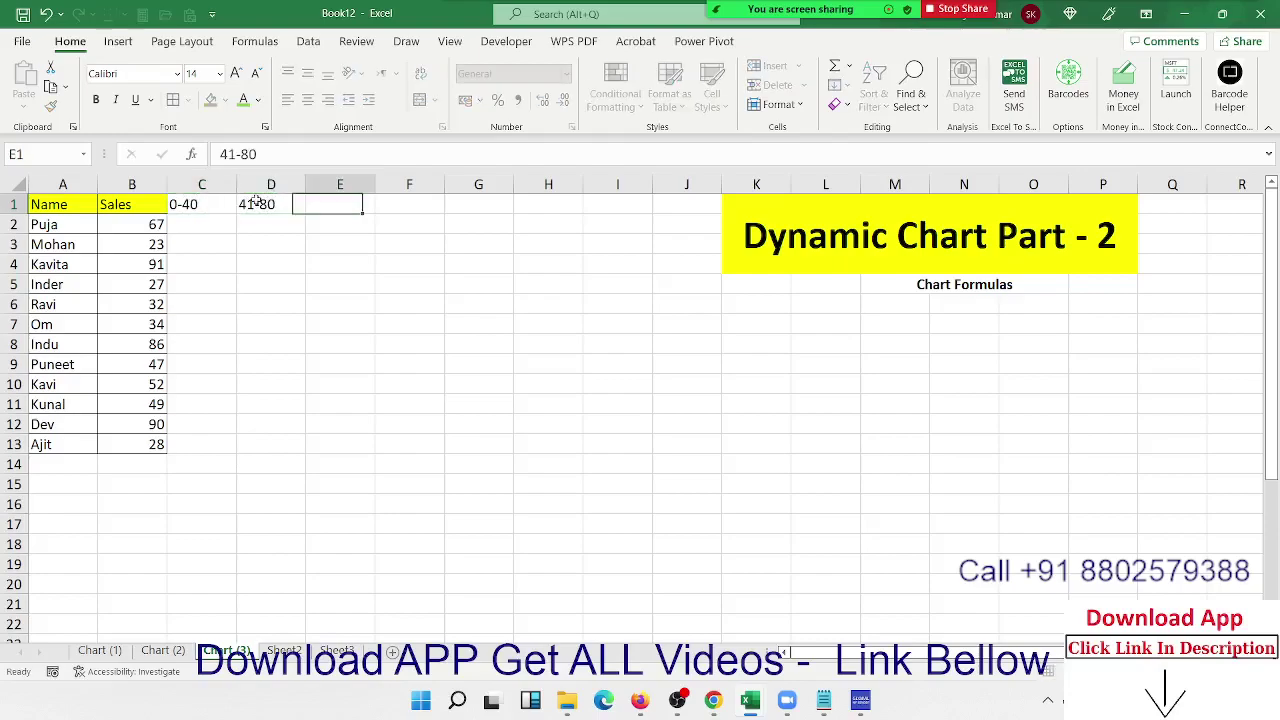
text(81-1)
text(00)
key(Tab)
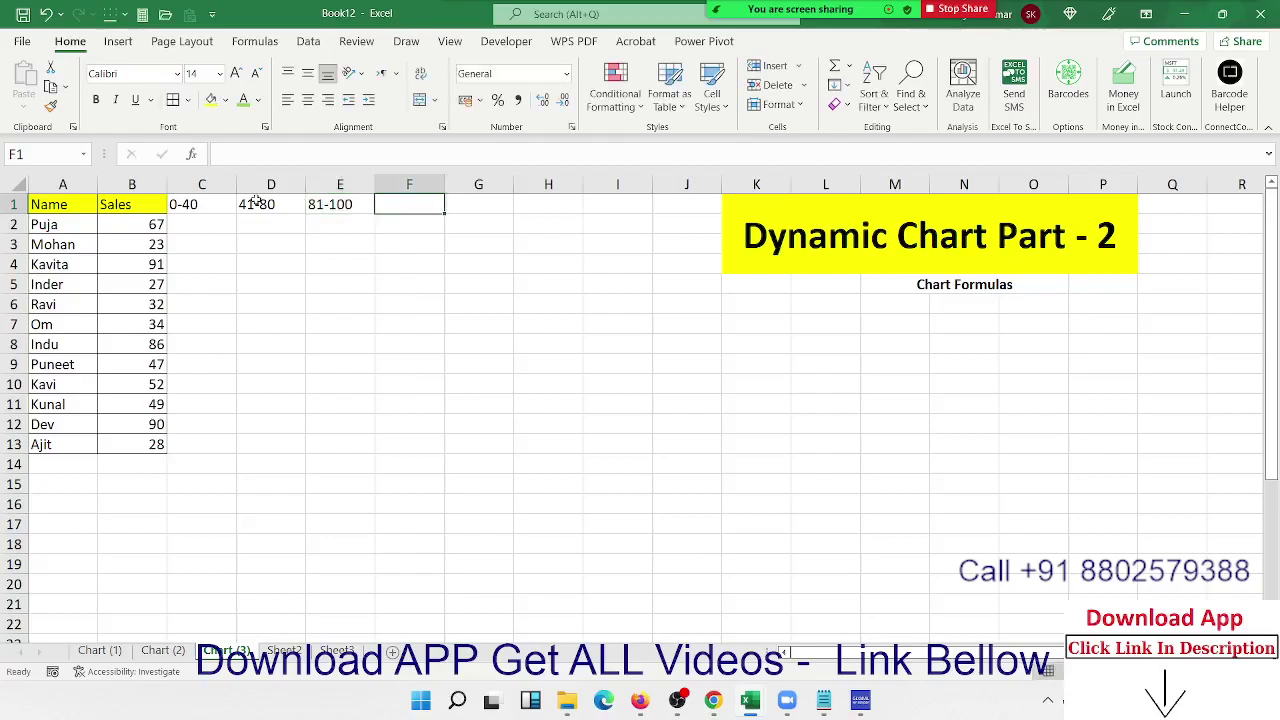
- Enter =IF(B2<=40,B2,"") in C2 and fill it down to C13
key(Return)
key(Left)
key(Left)
key(Left)
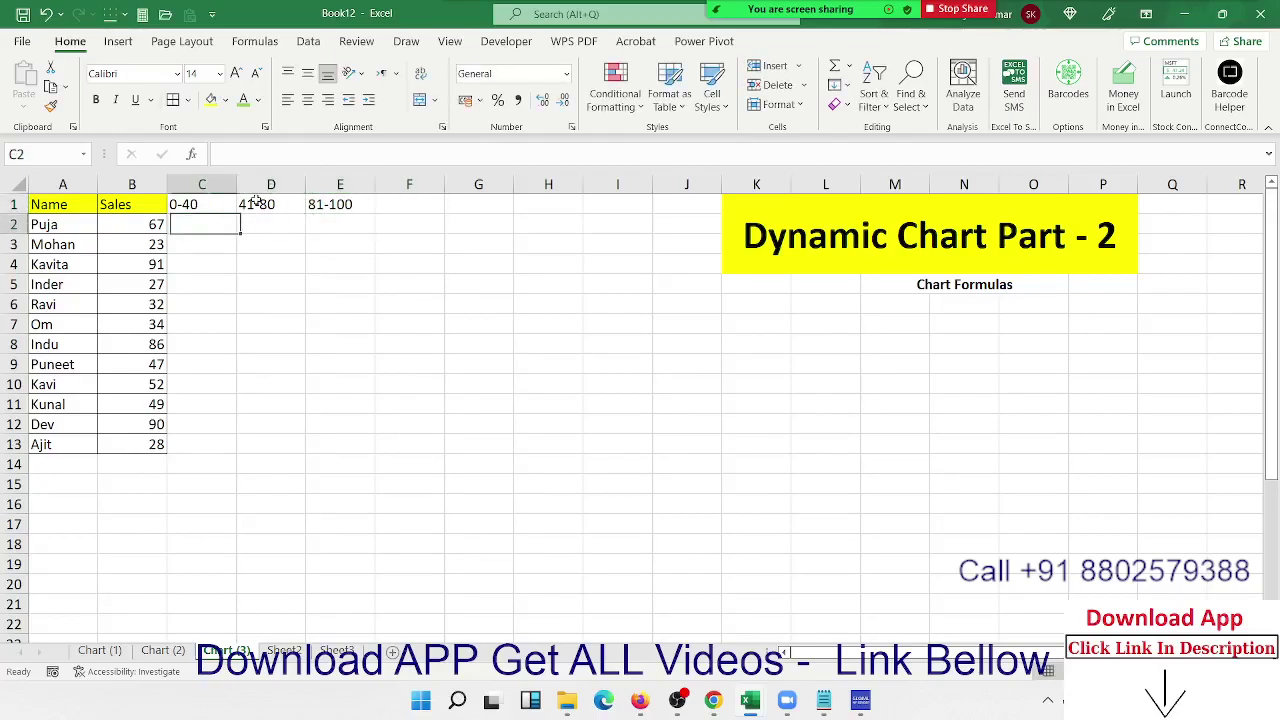
text(=IF()
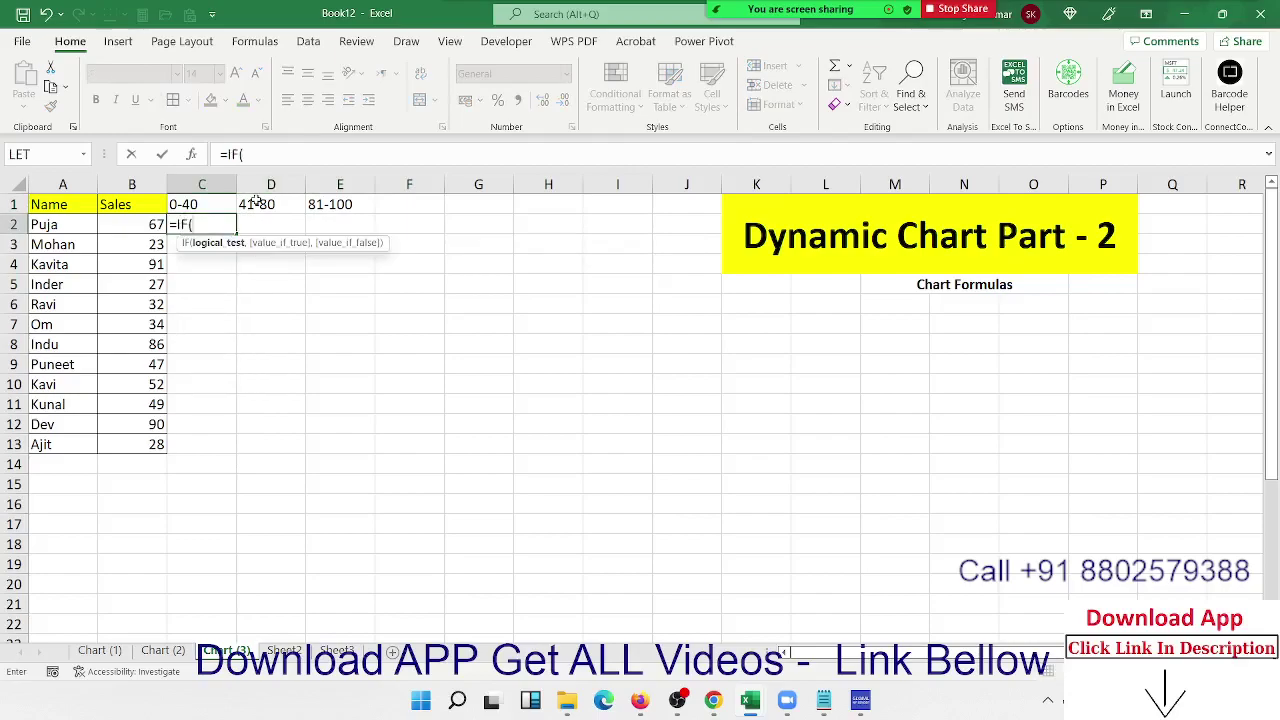
key(Left)
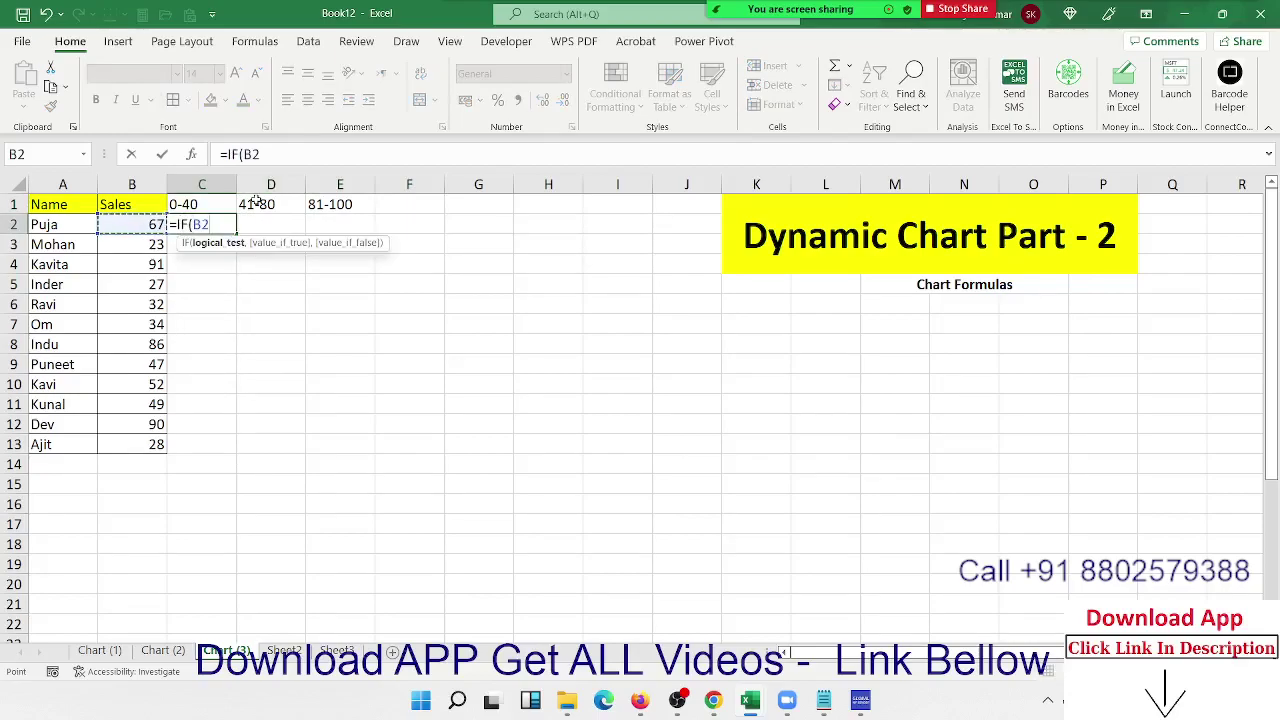
text(<=40,)
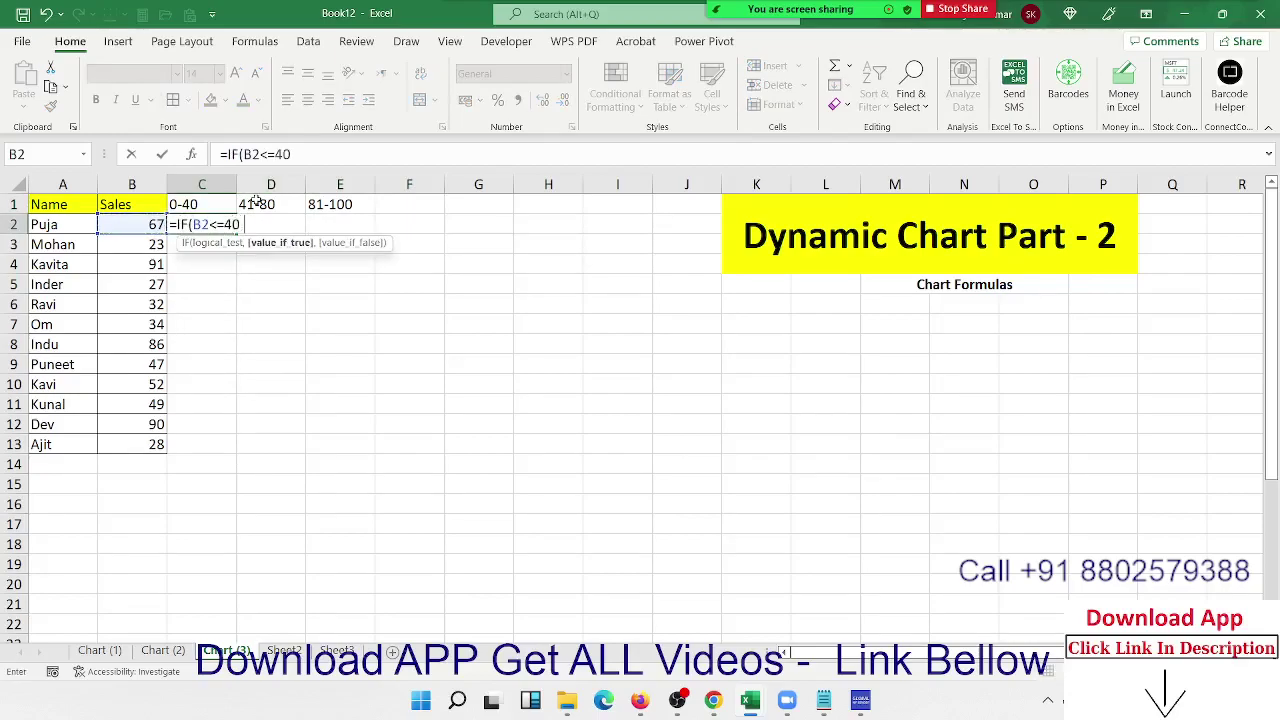
text(0)
key(BackSpace)
text(B2,)
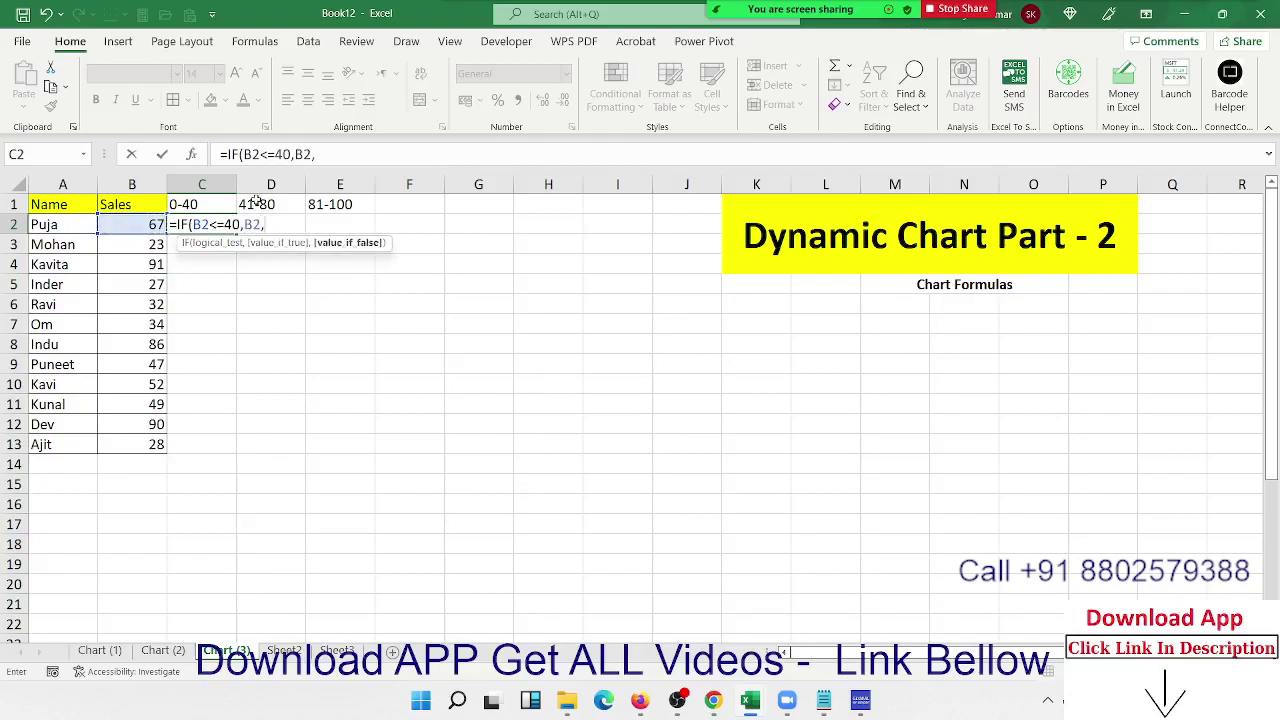
key(Escape)
key(Left)
key(ctrl+Down)
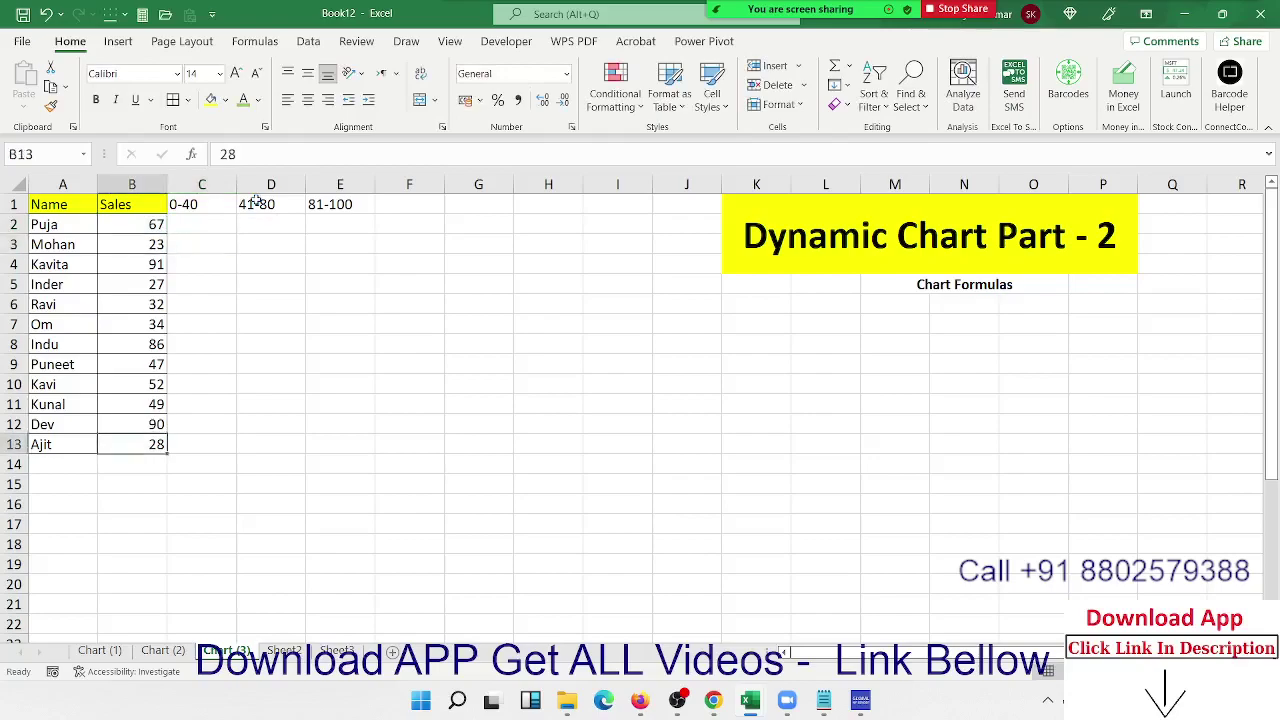
key(Right)
key(shift+Up)
key(shift+Up)
key(shift+Up)
key(ctrl+v)
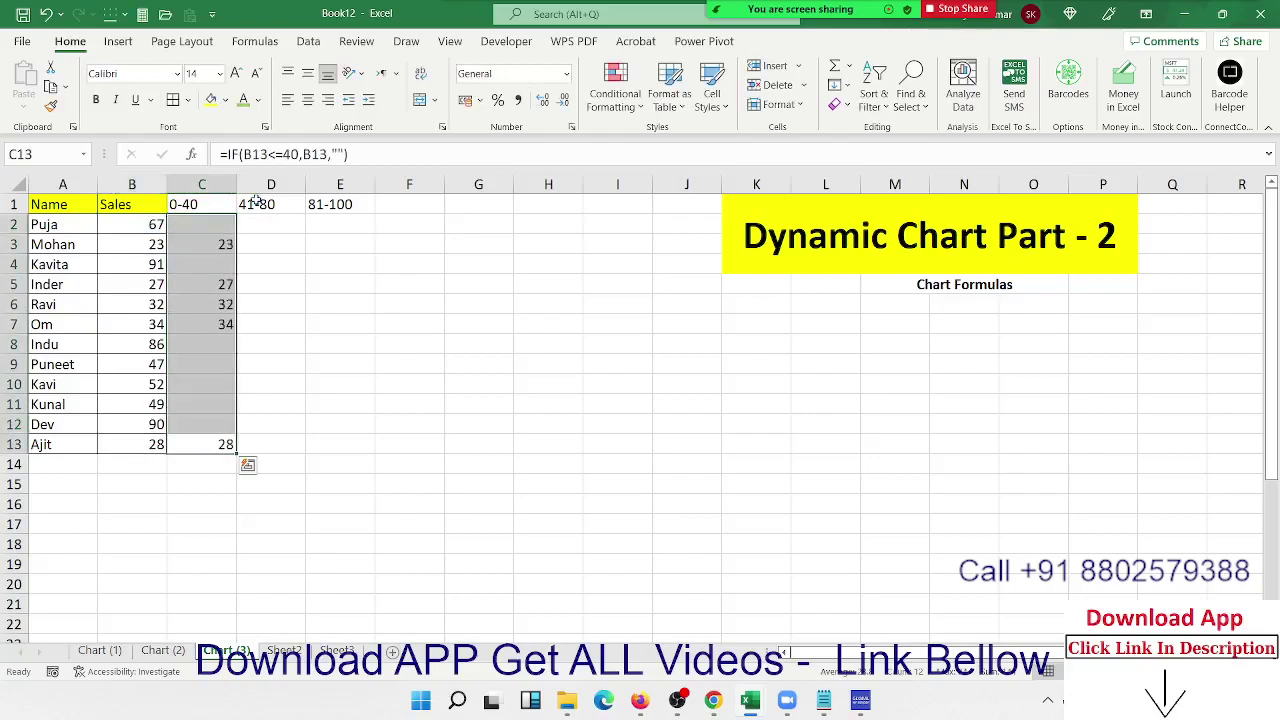
key(ctrl+Up)
- Enter =IF(AND(B2>40,B2<=80),B2,"") in D2
key(Right)
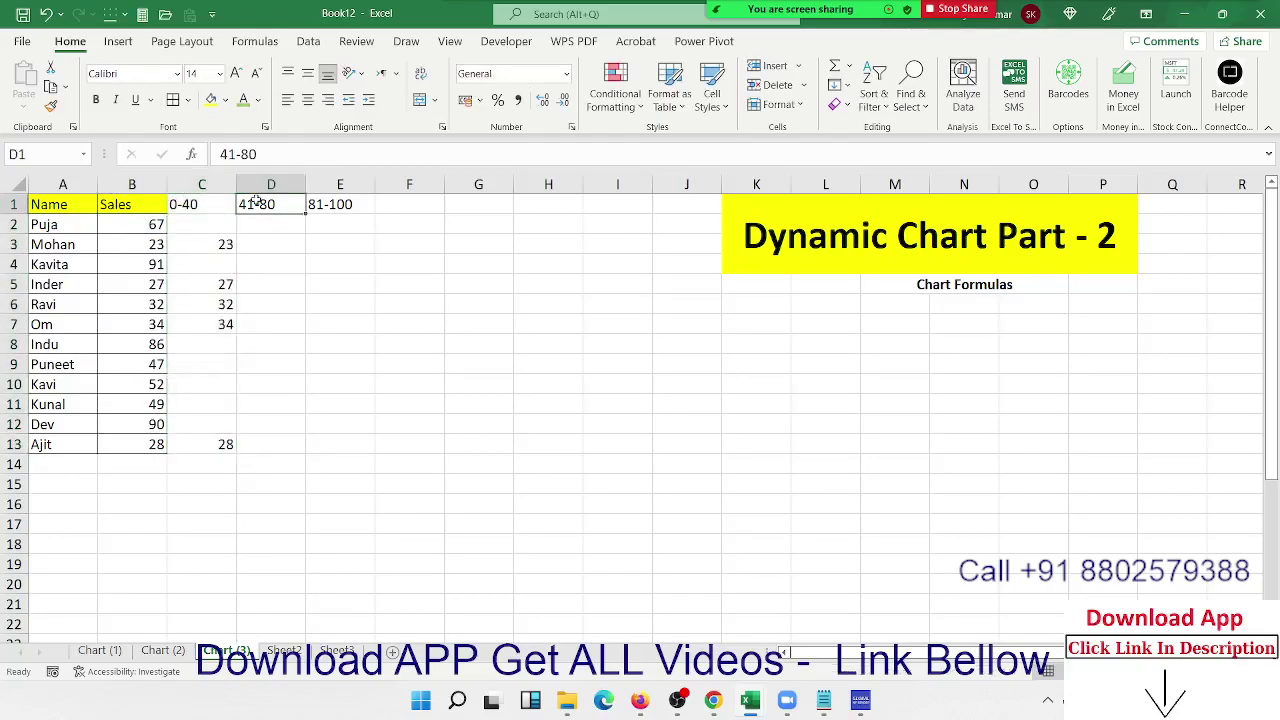
key(Down)
text(=IF()
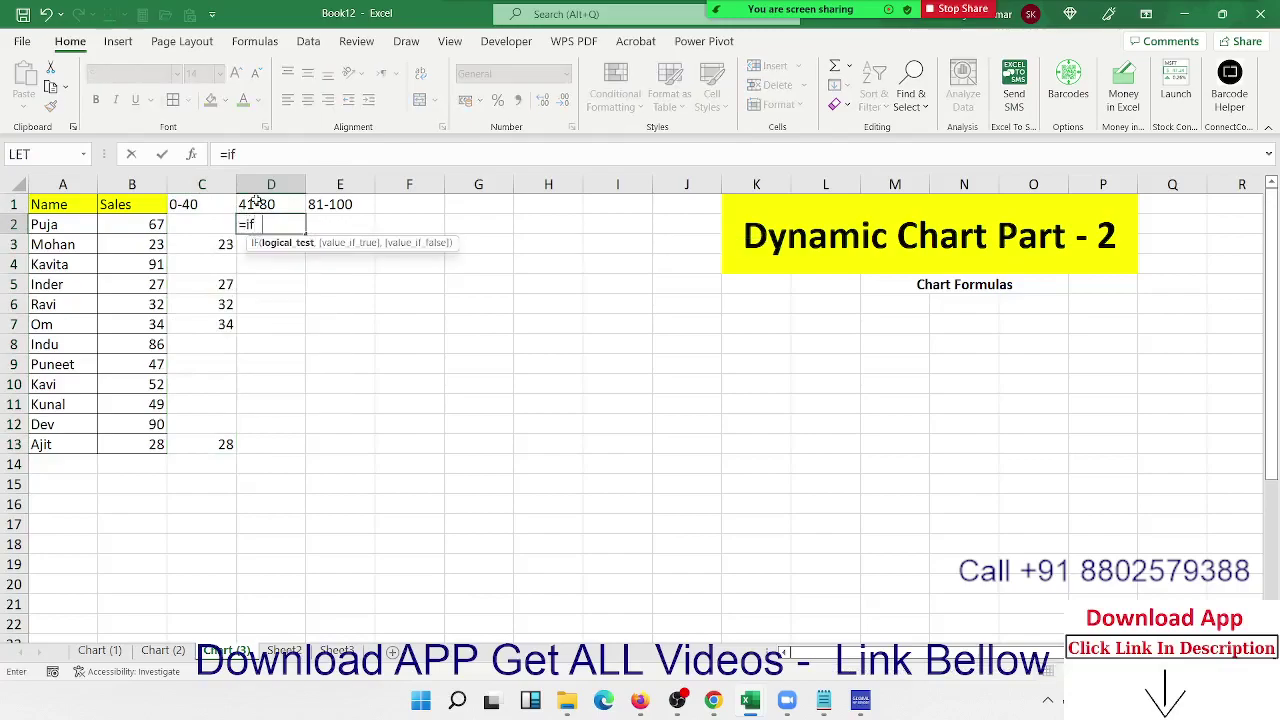
text(an)
key(Tab)
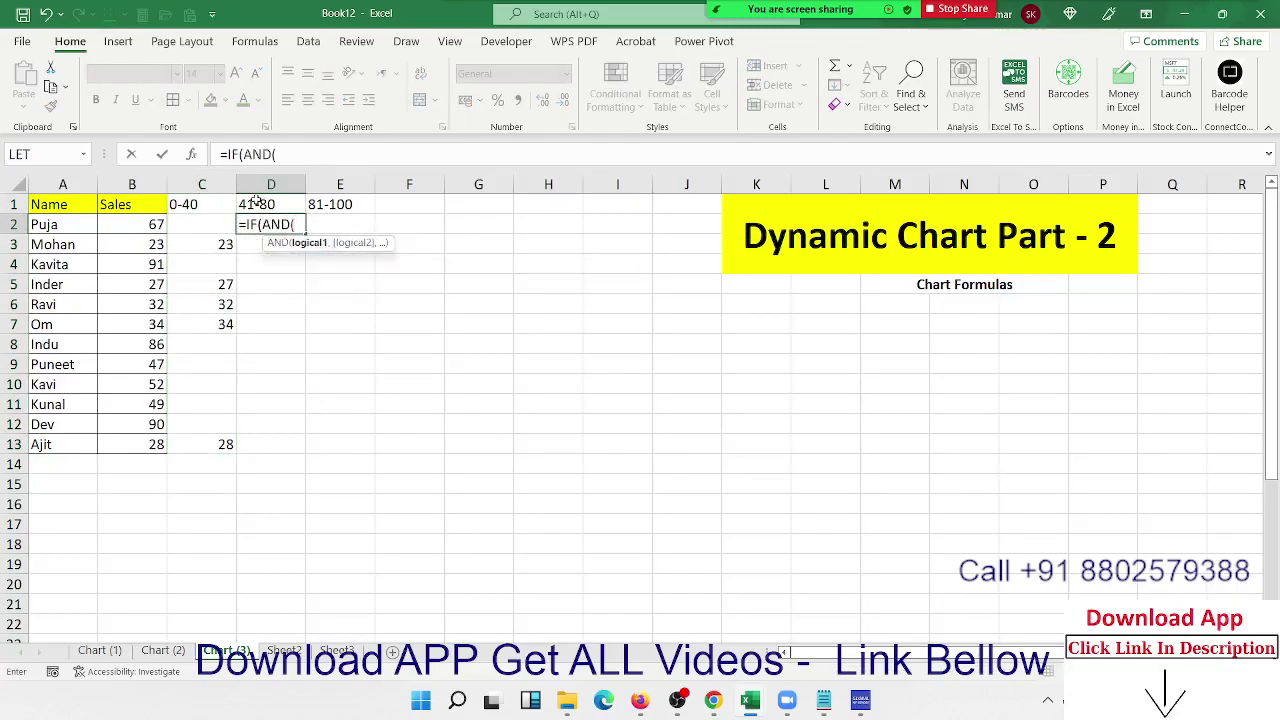
key(Left)
key(Left)
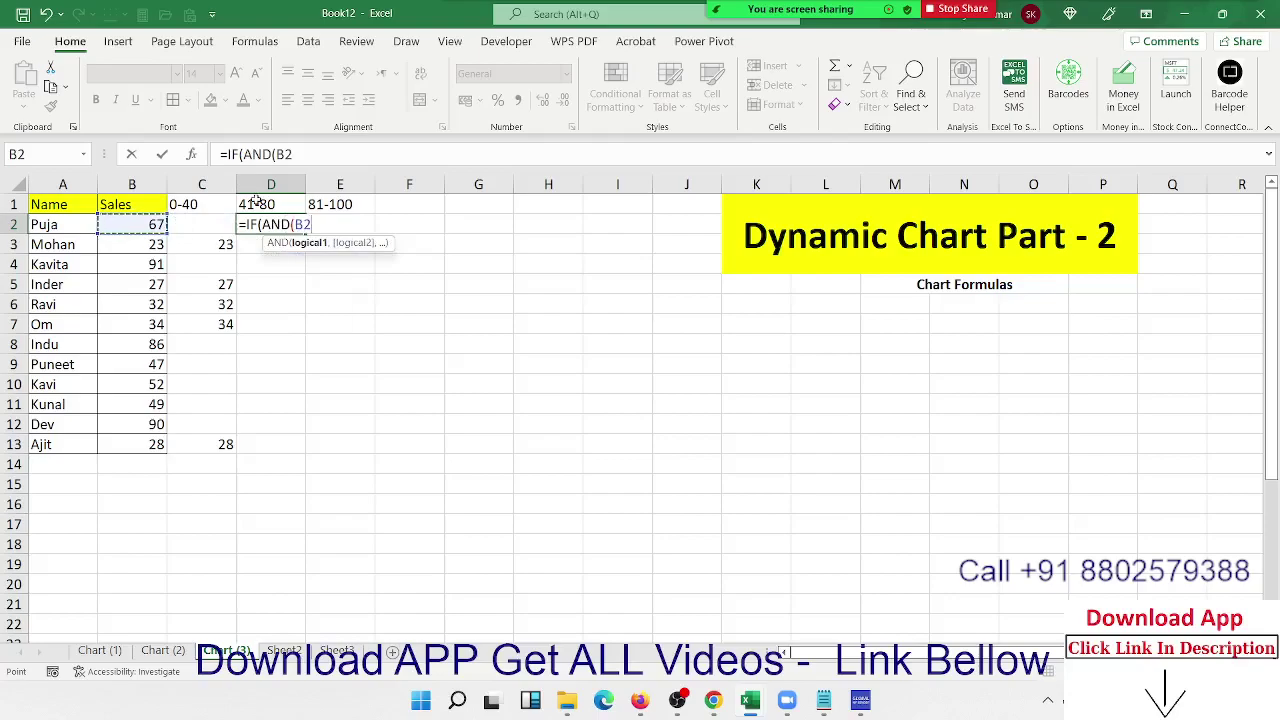
text(>)
text(40)
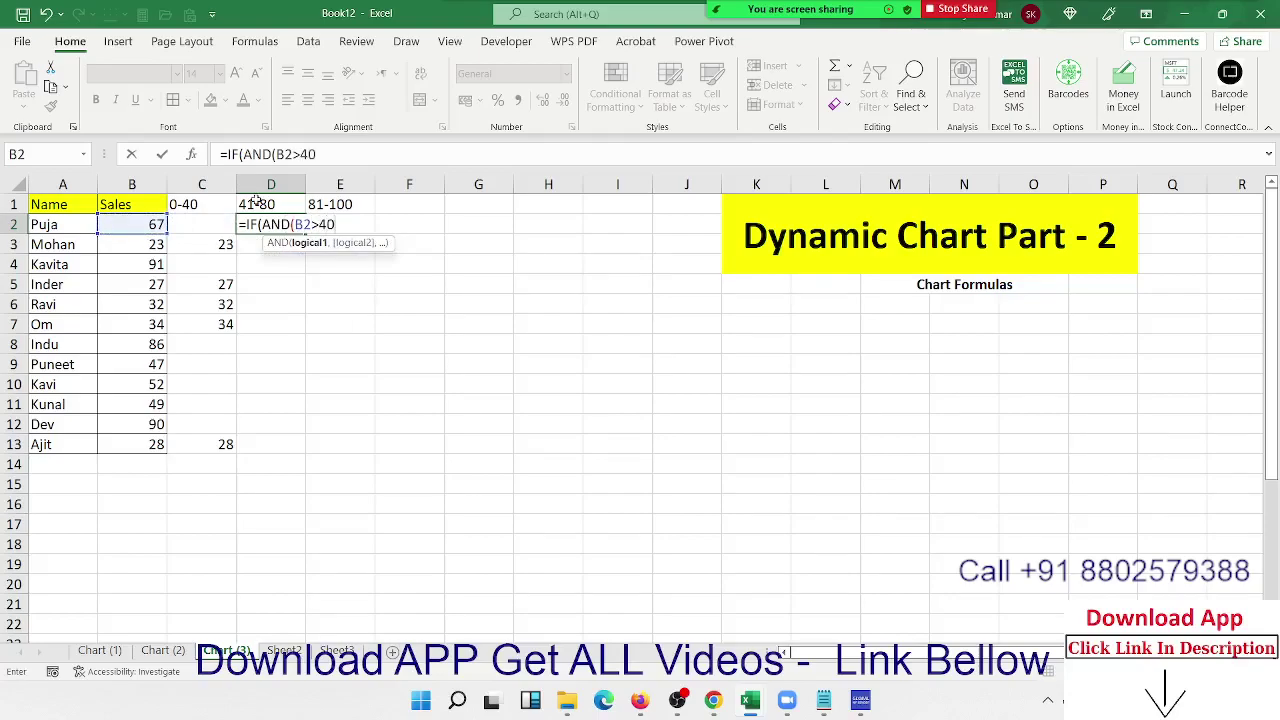
text(,)
key(Left)
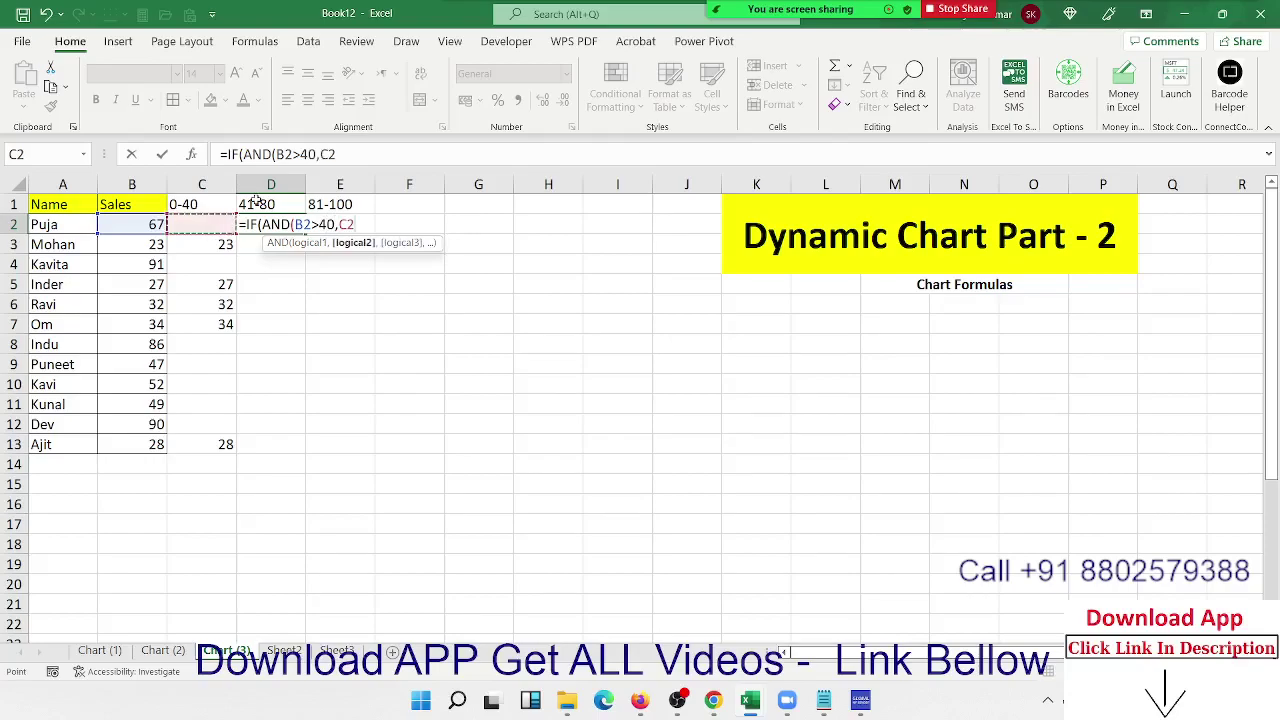
key(Left)
text(<=)
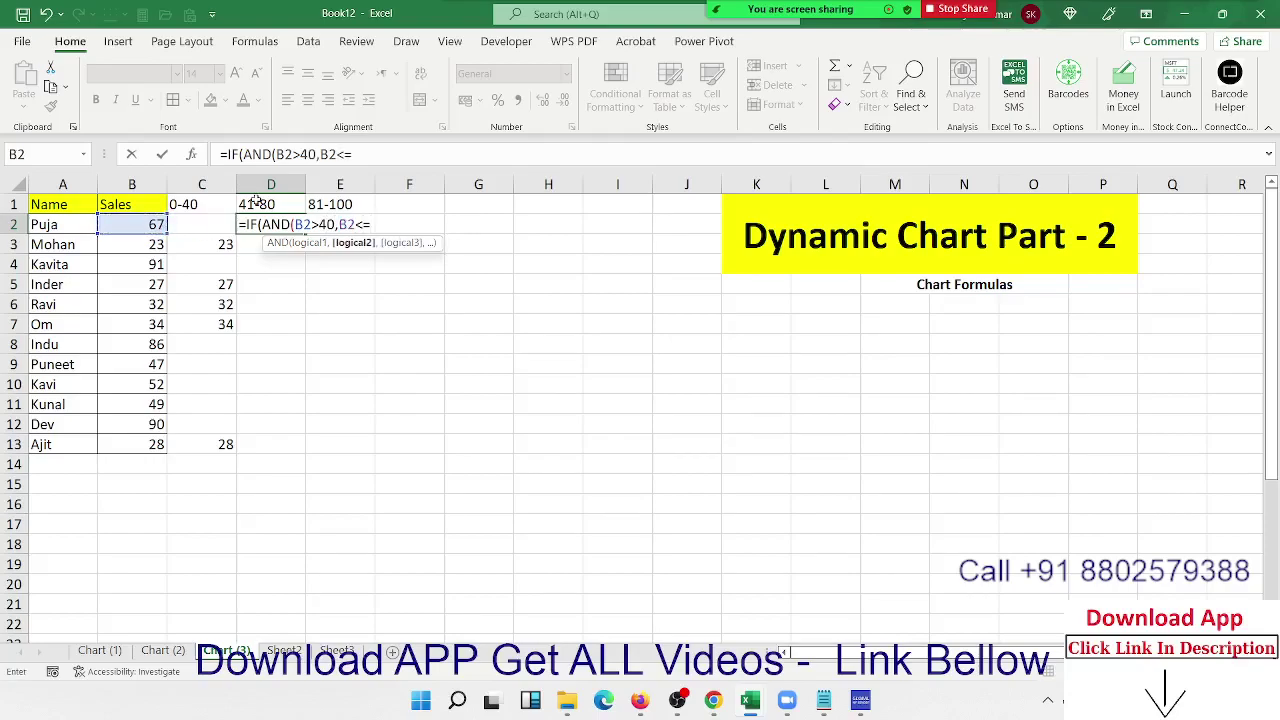
text(80))
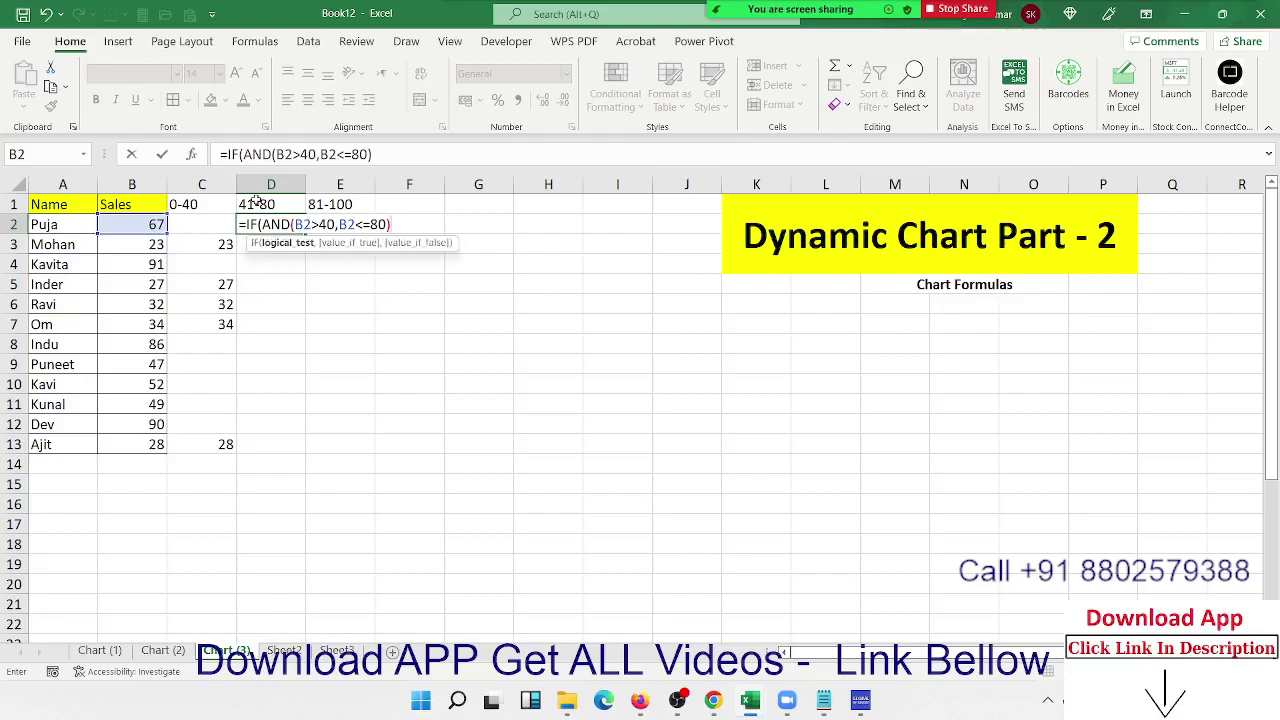
text(,)
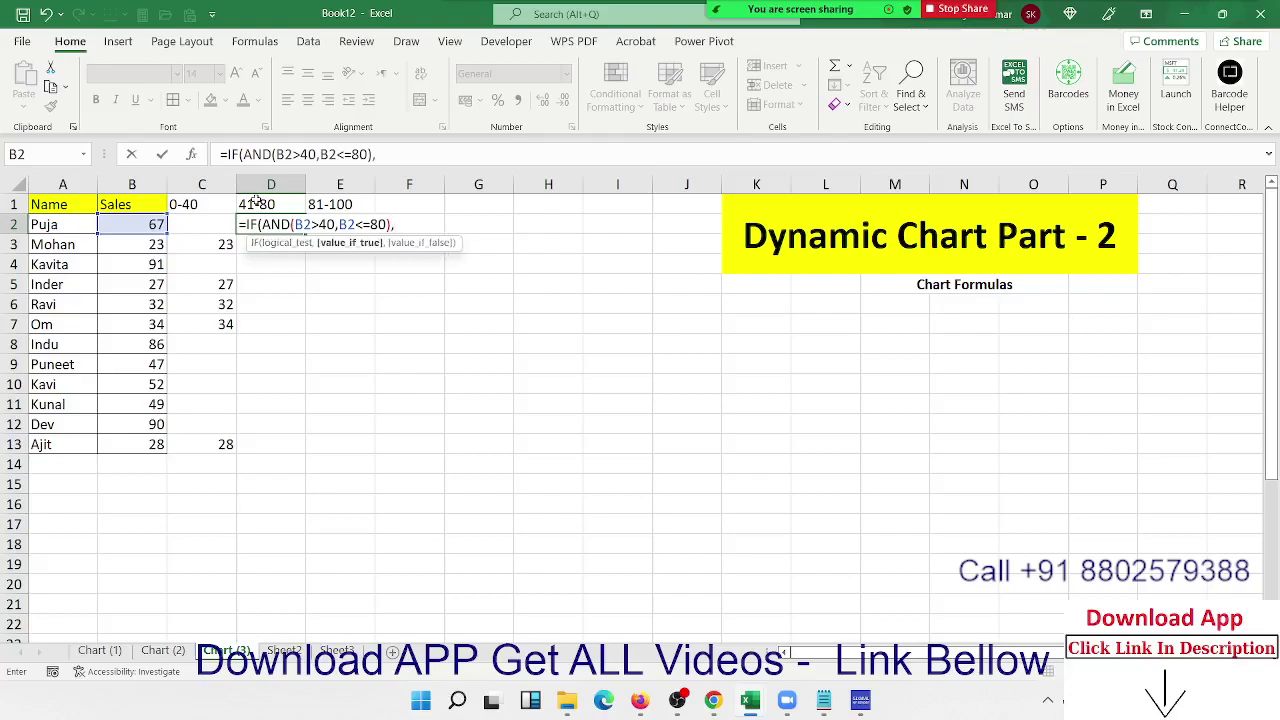
click(130, 226)
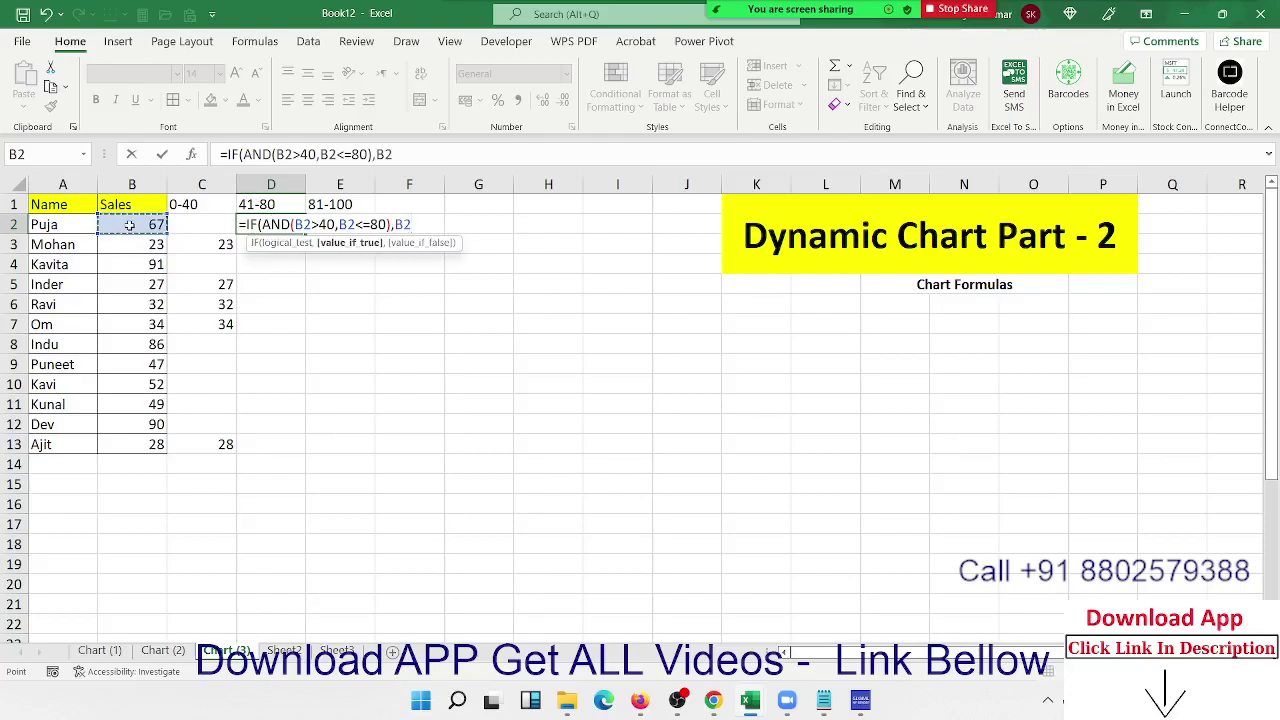
text(,"")
key(Return)
key(Return)
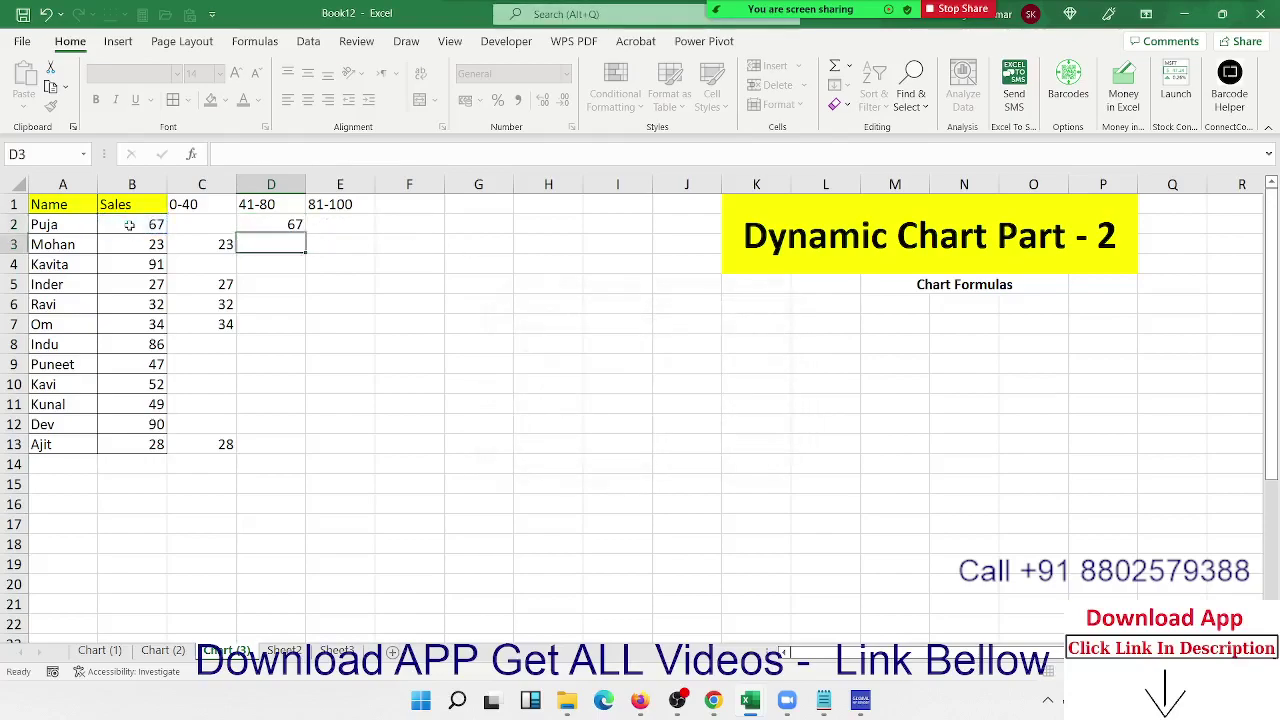
- Fill the D2 formula down to D13 and copy its formula text for reuse
key(Left)
key(Left)
key(Right)
key(Down)
key(Down)
key(Down)
key(Right)
key(Down)
key(Down)
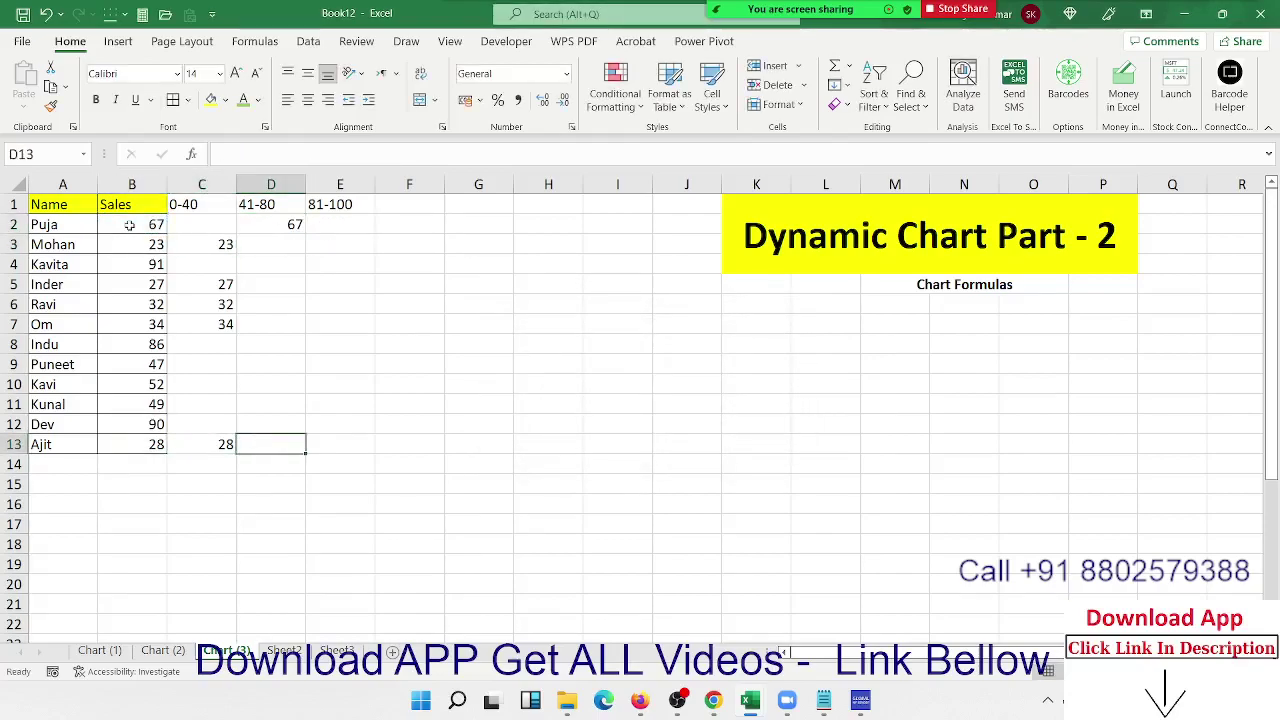
key(shift+Up)
key(shift+Up)
key(shift+Up)
key(ctrl+d)
key(Up)
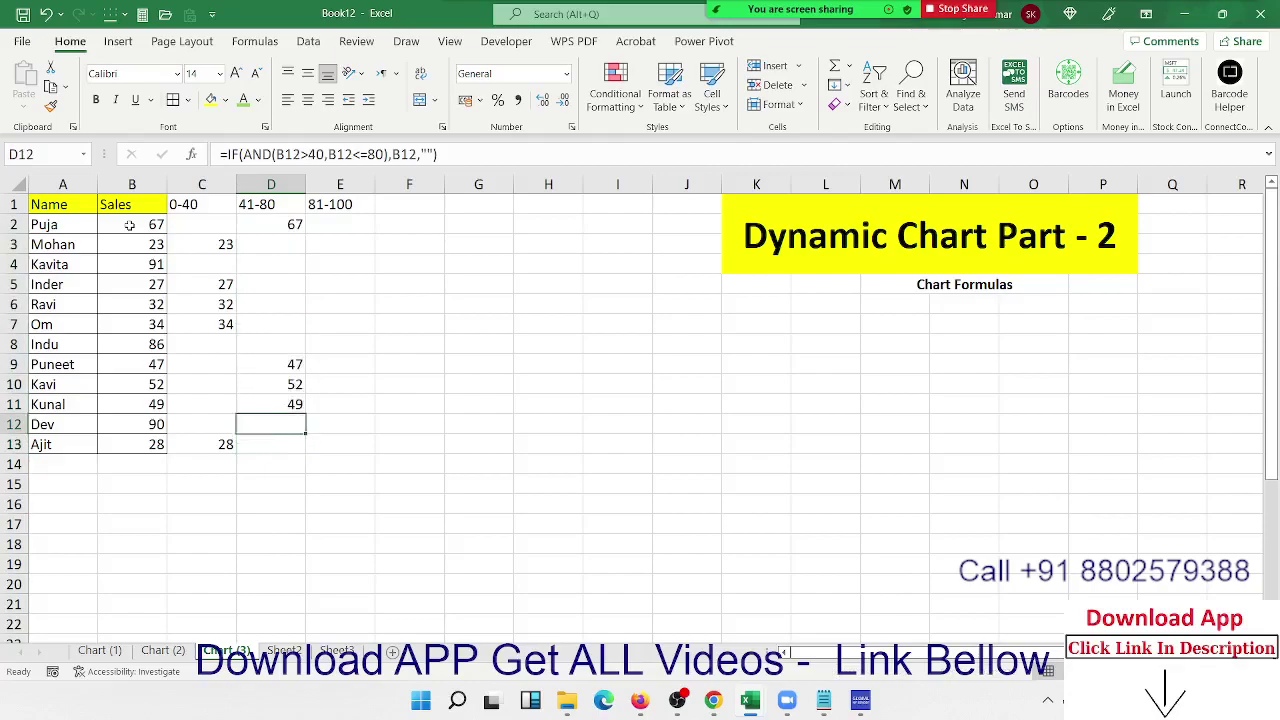
key(Up)
key(ctrl+Up)
key(Down)
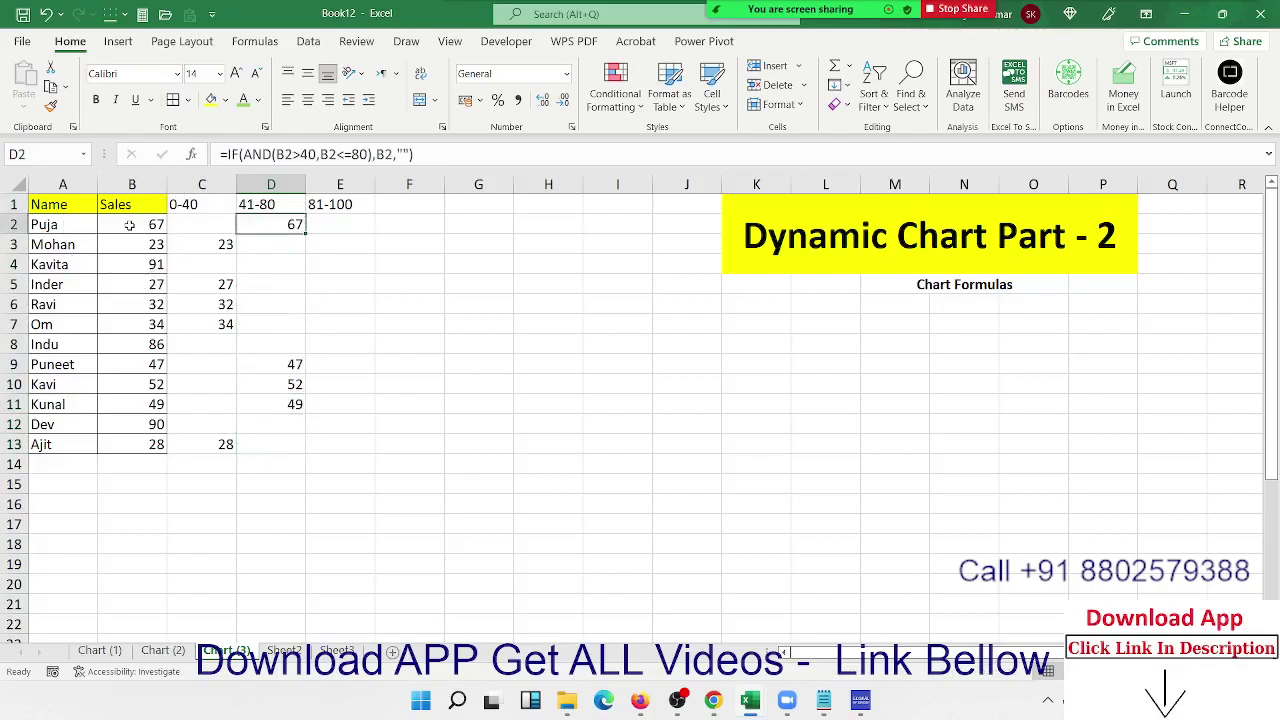
click(490, 153)
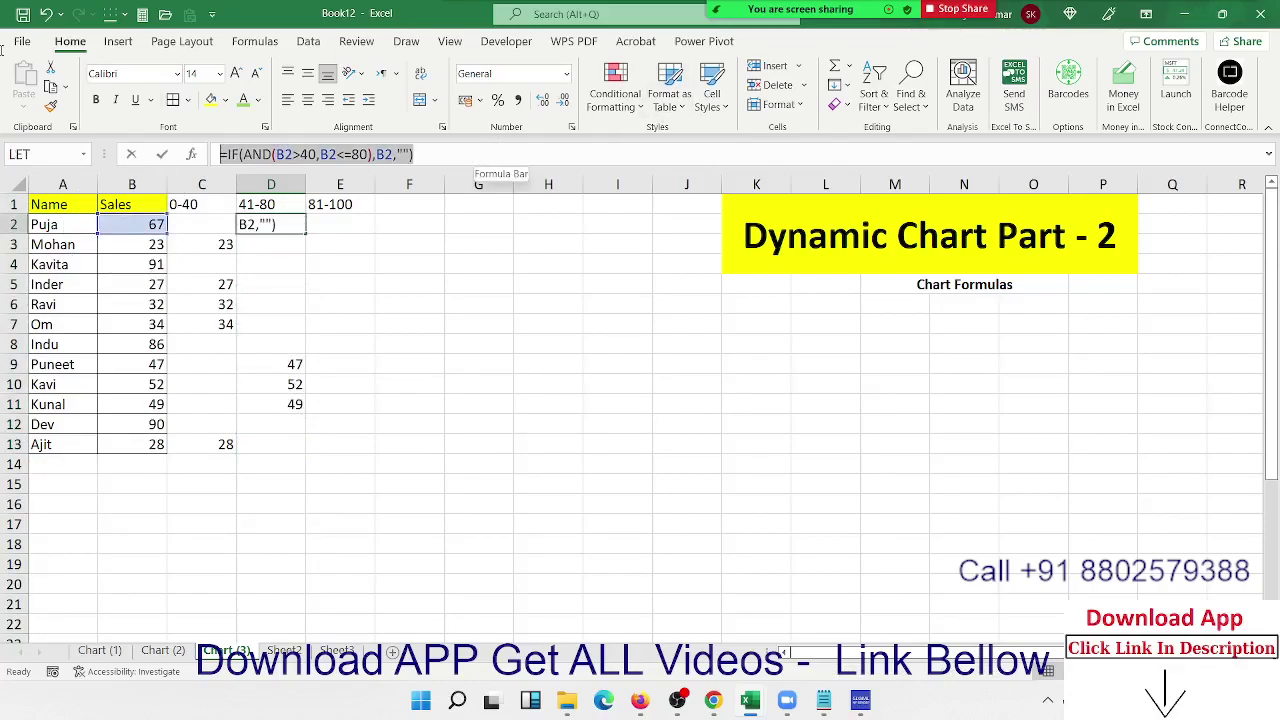
key(Escape)
- Put the range formula in E2 with limits >80 and <=100, and fill it down to E13
click(331, 220)
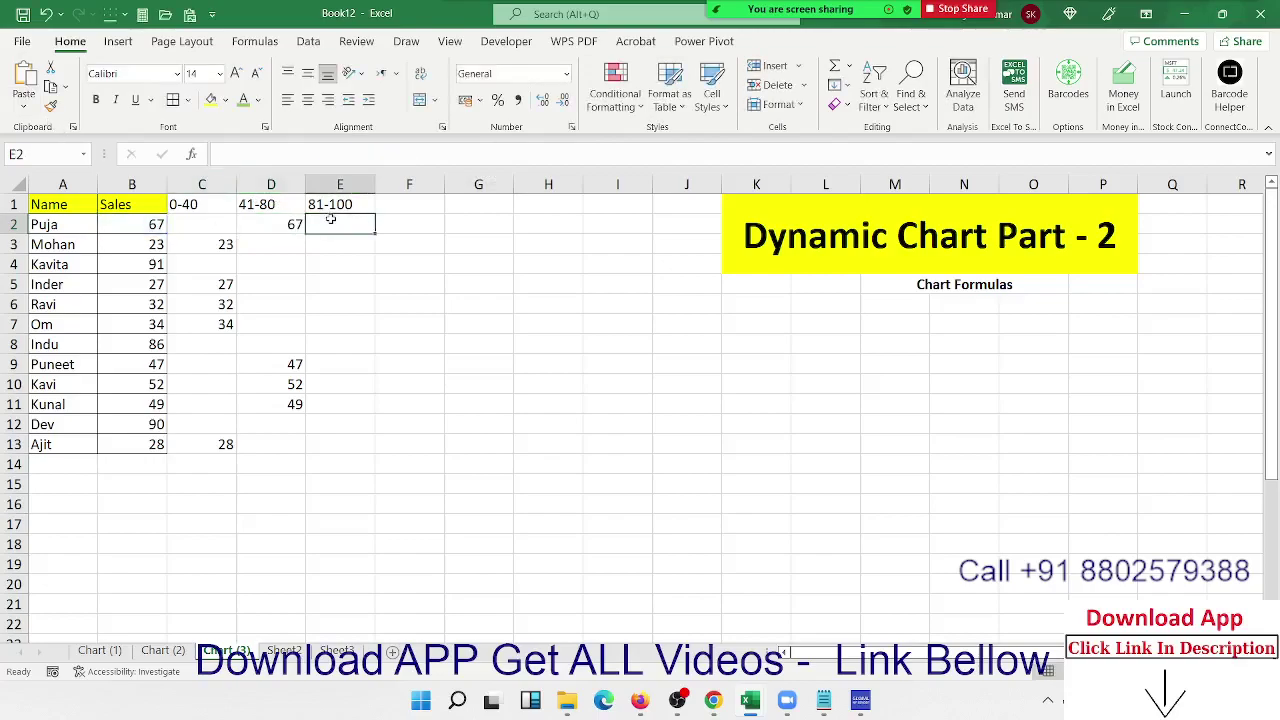
key(ctrl+v)
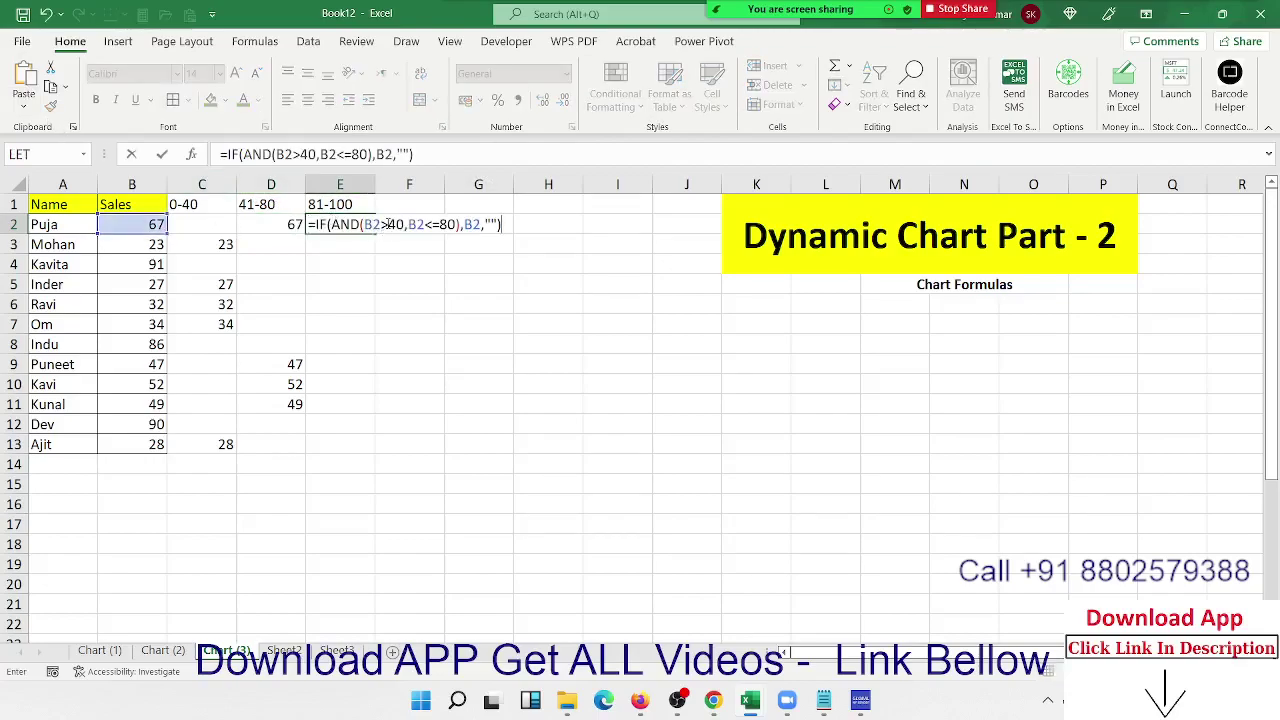
click(403, 224)
key(BackSpace)
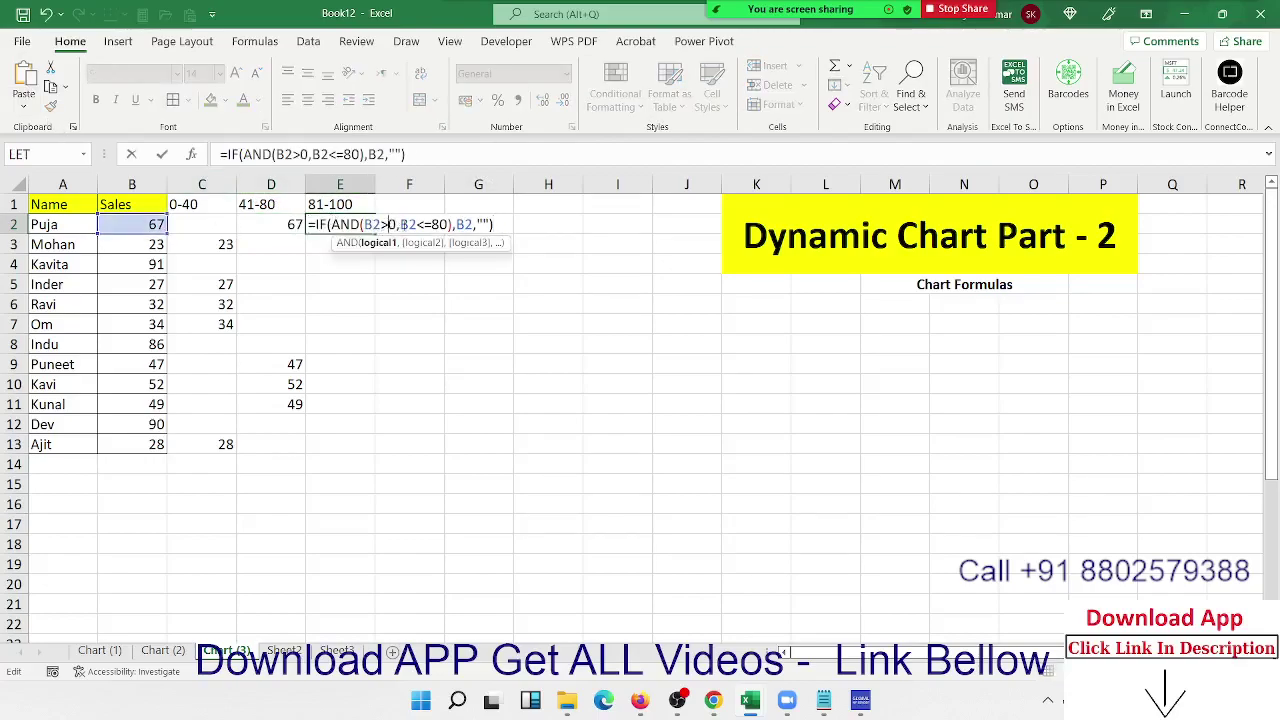
text(8)
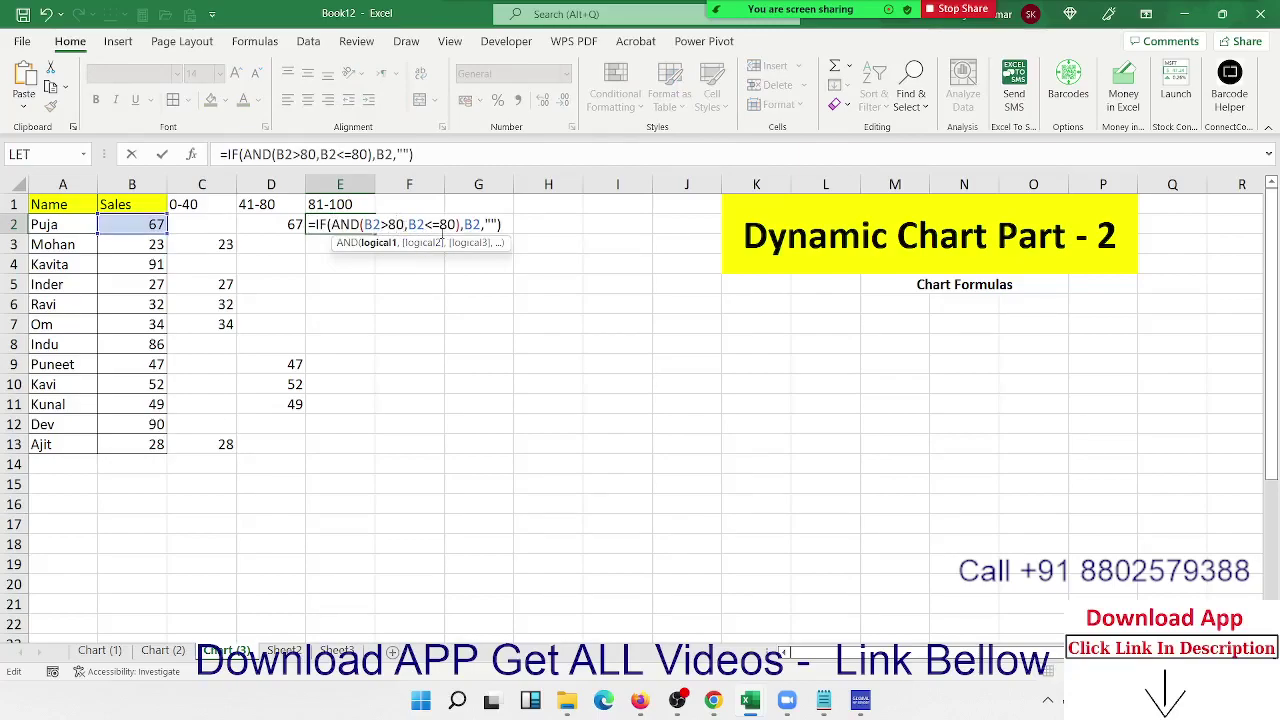
click(442, 226)
key(BackSpace)
text(10)
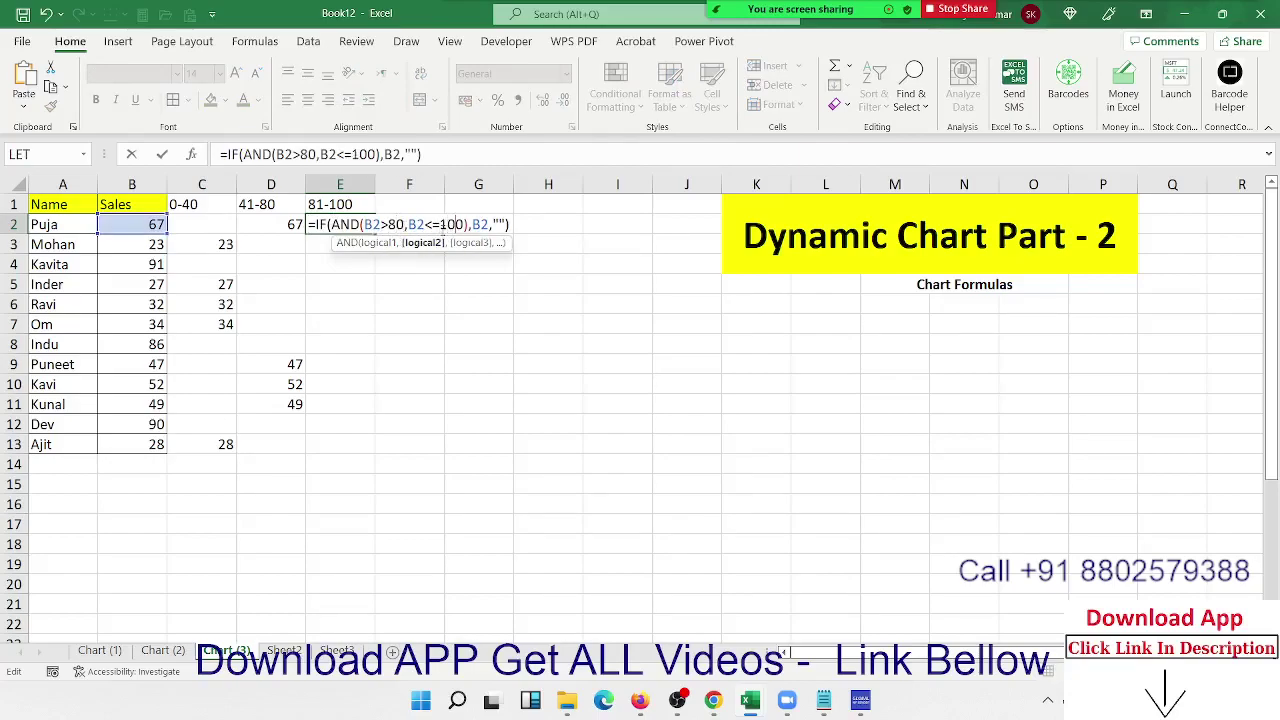
key(ctrl+Return)
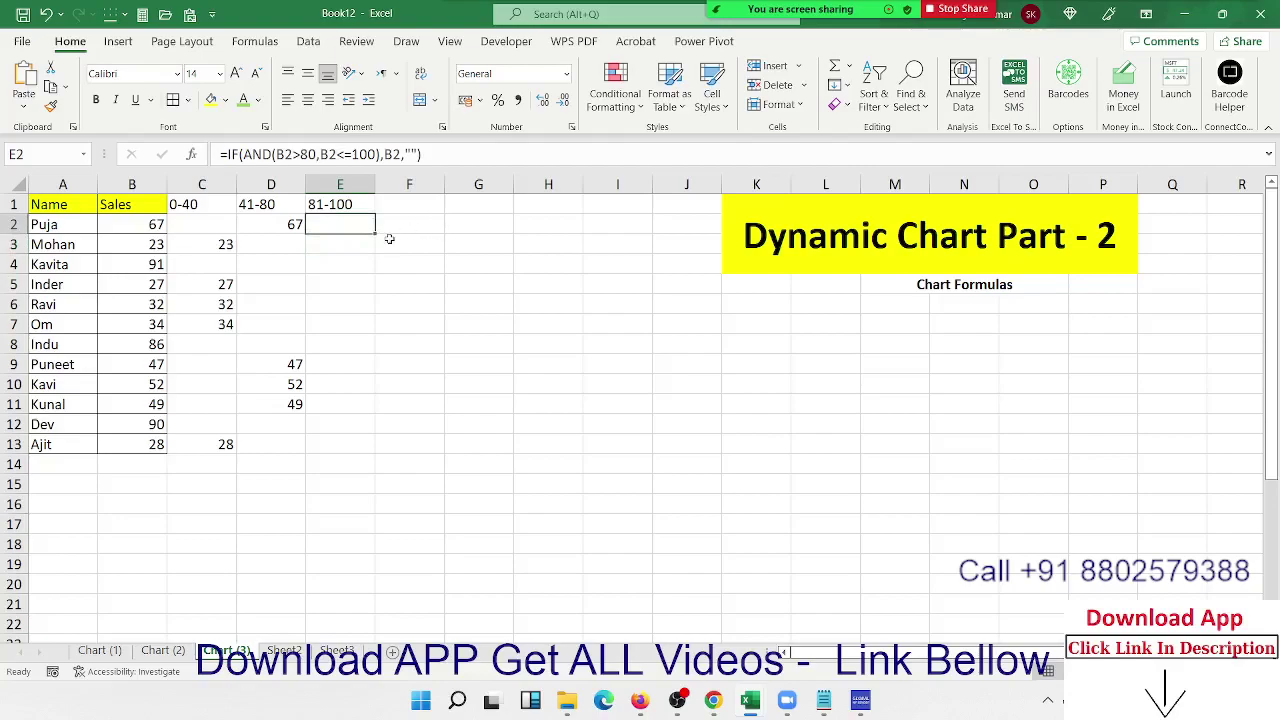
double_click(376, 235)
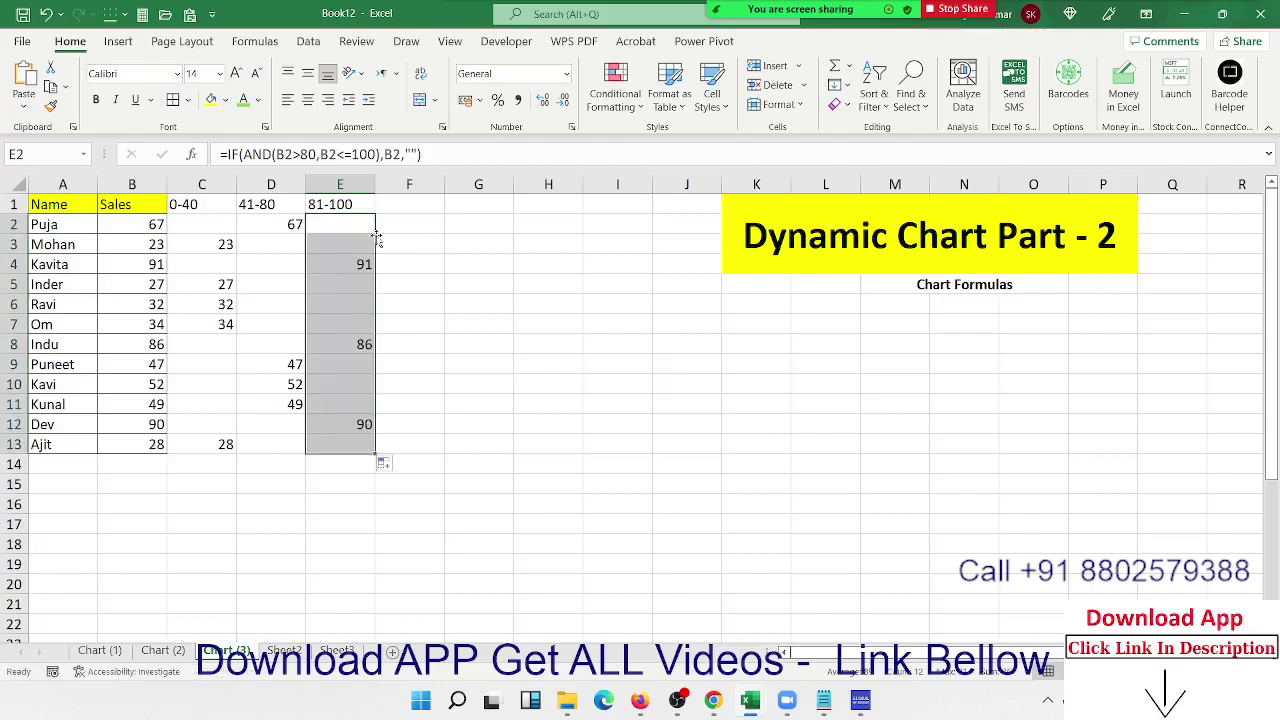
- Insert an empty clustered column chart beside the table and enlarge it
drag(482, 322, 446, 362)
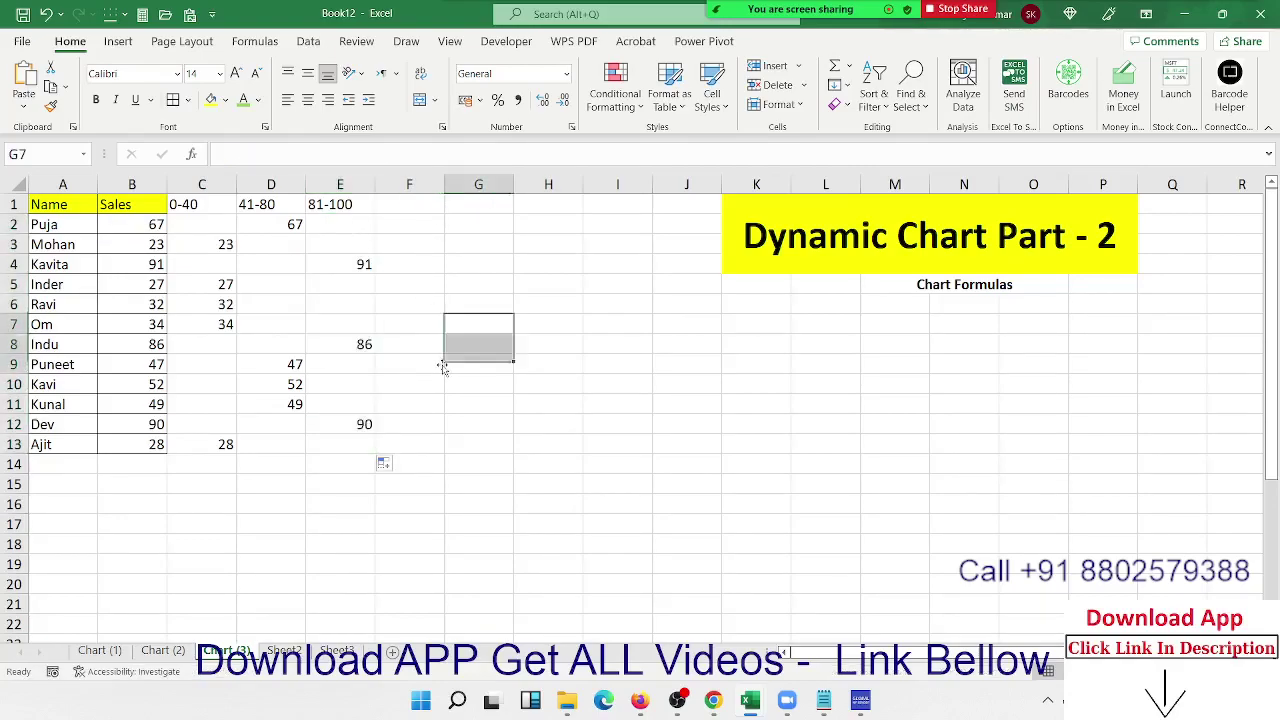
click(118, 42)
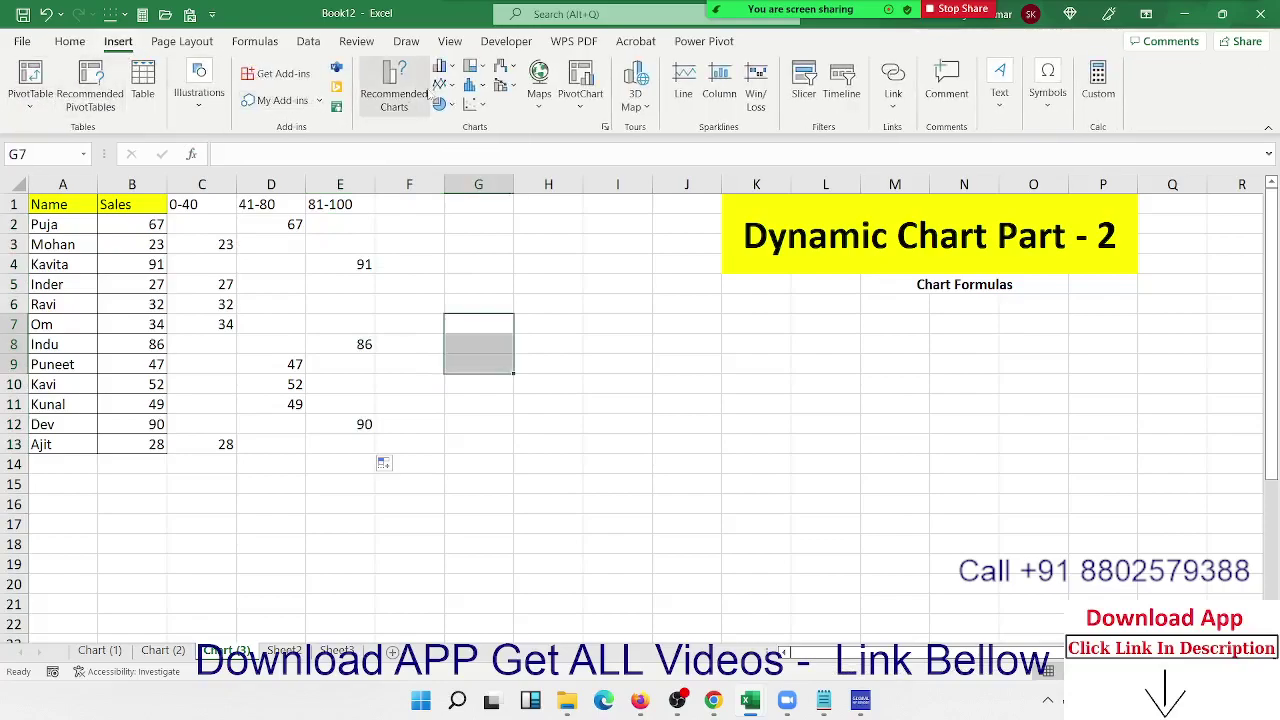
click(443, 67)
click(453, 129)
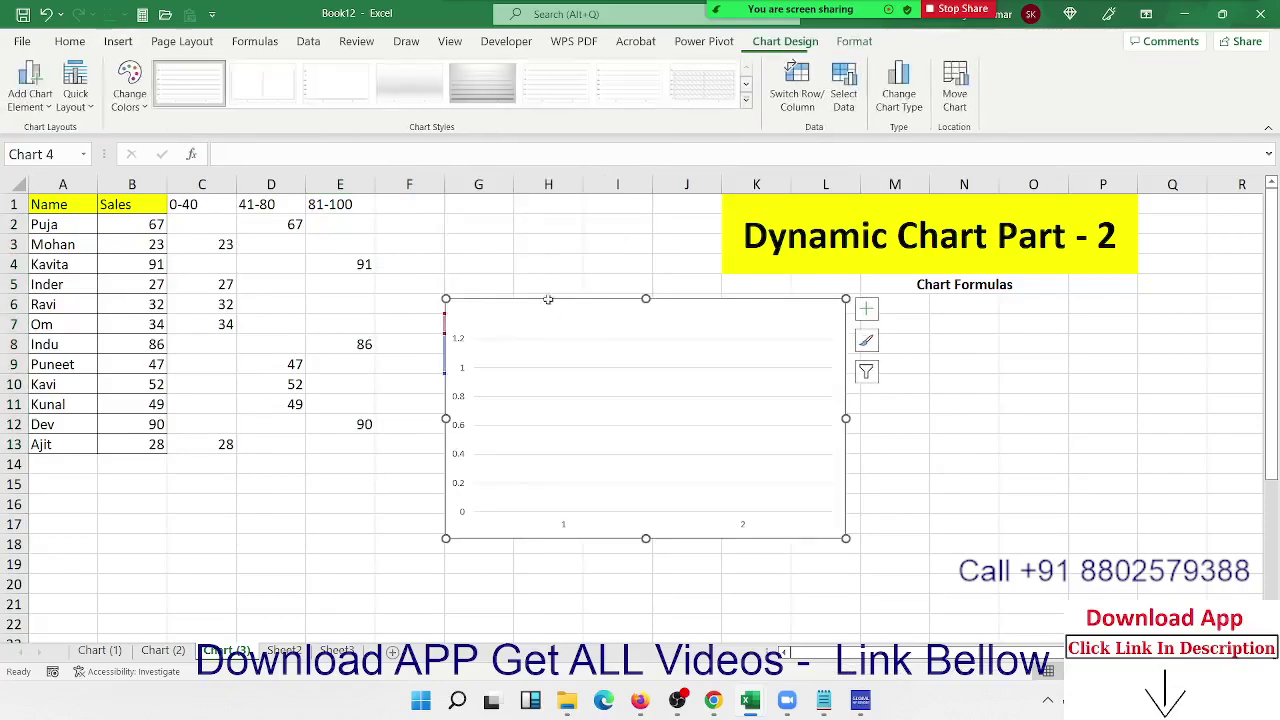
key(Delete)
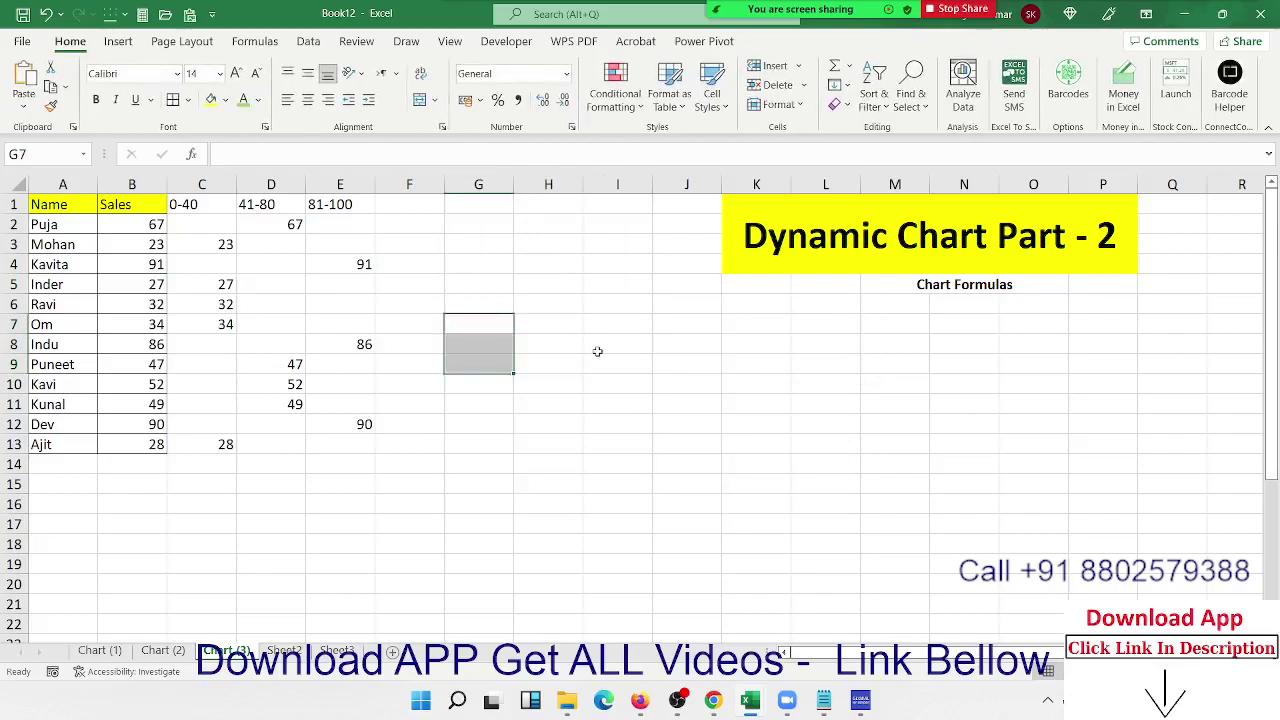
click(592, 344)
click(505, 323)
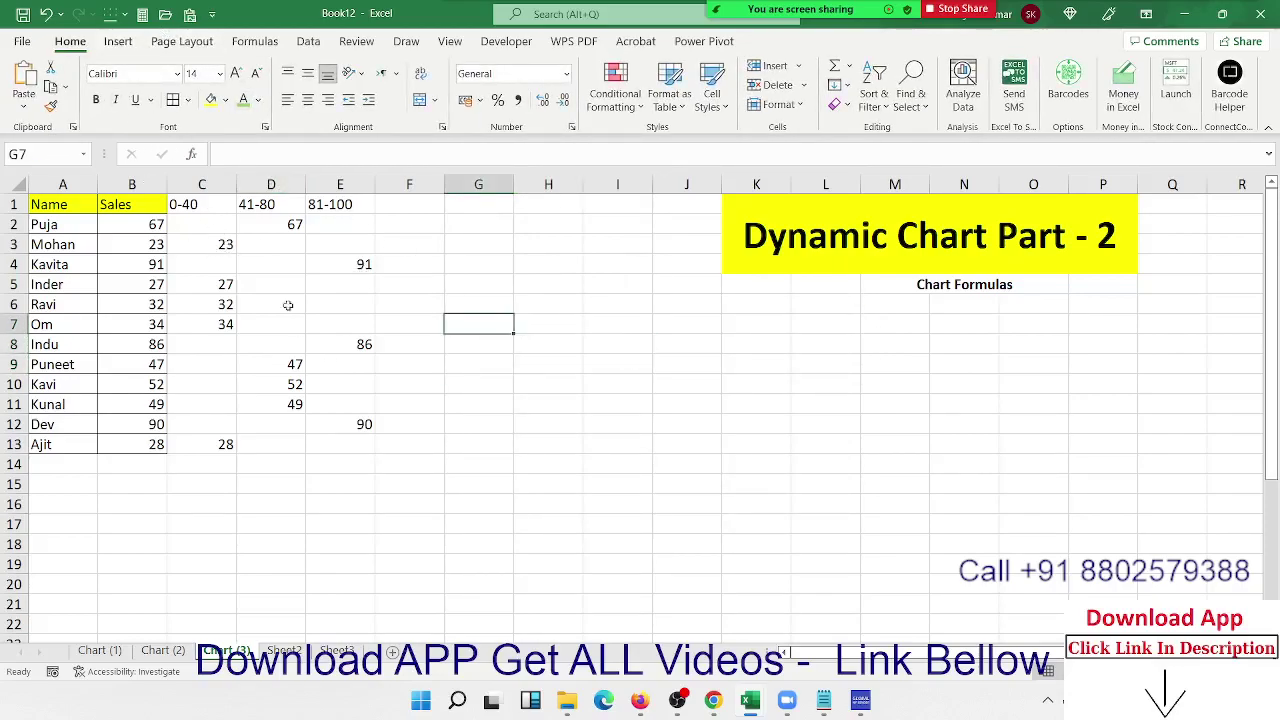
click(118, 41)
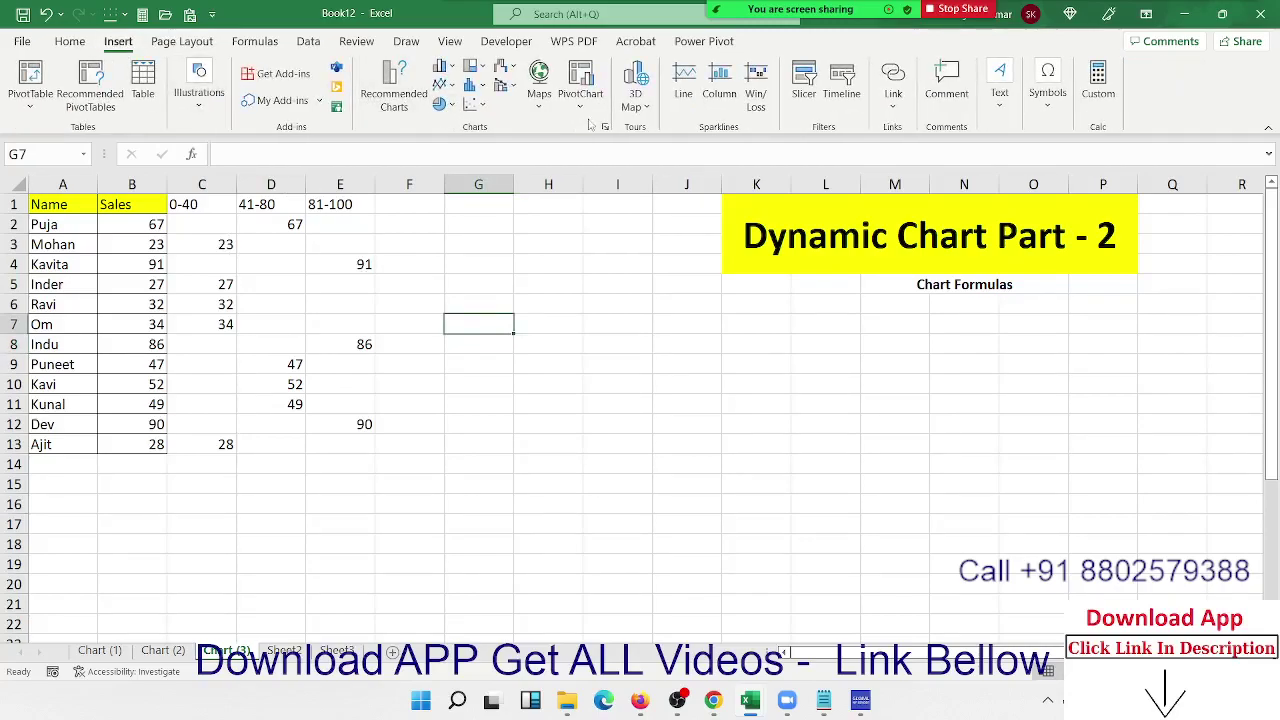
click(443, 67)
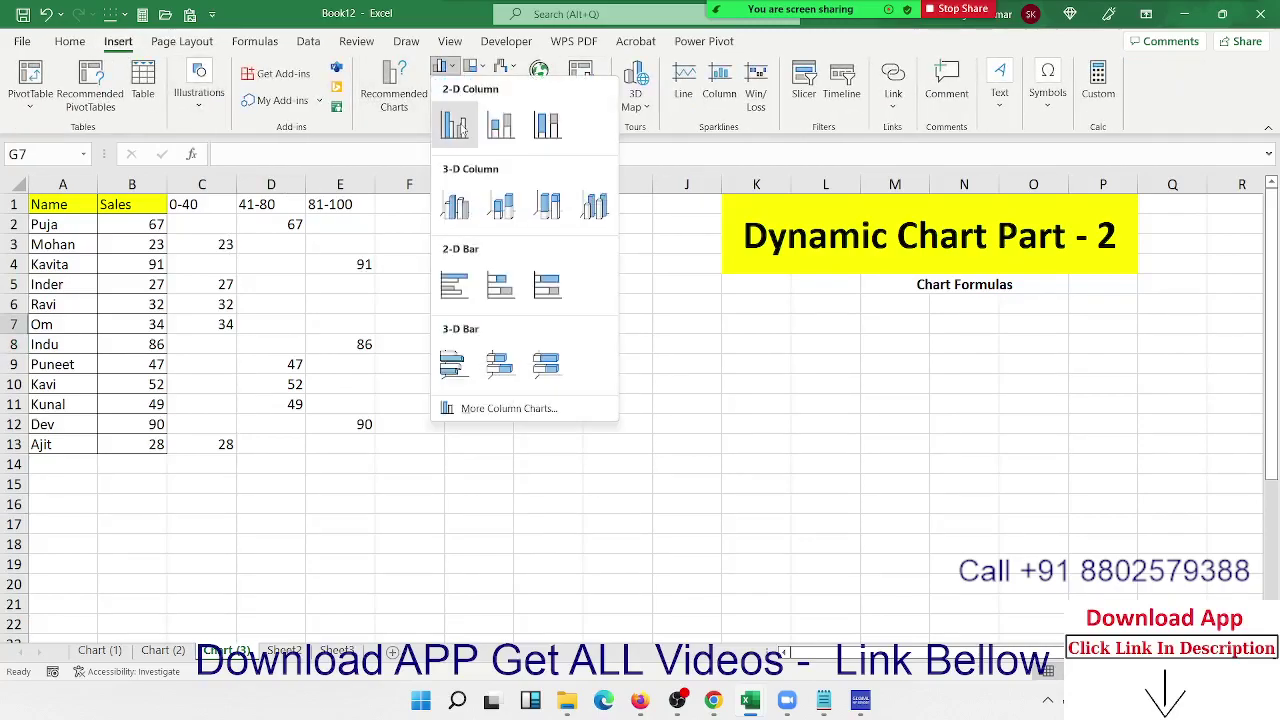
click(461, 128)
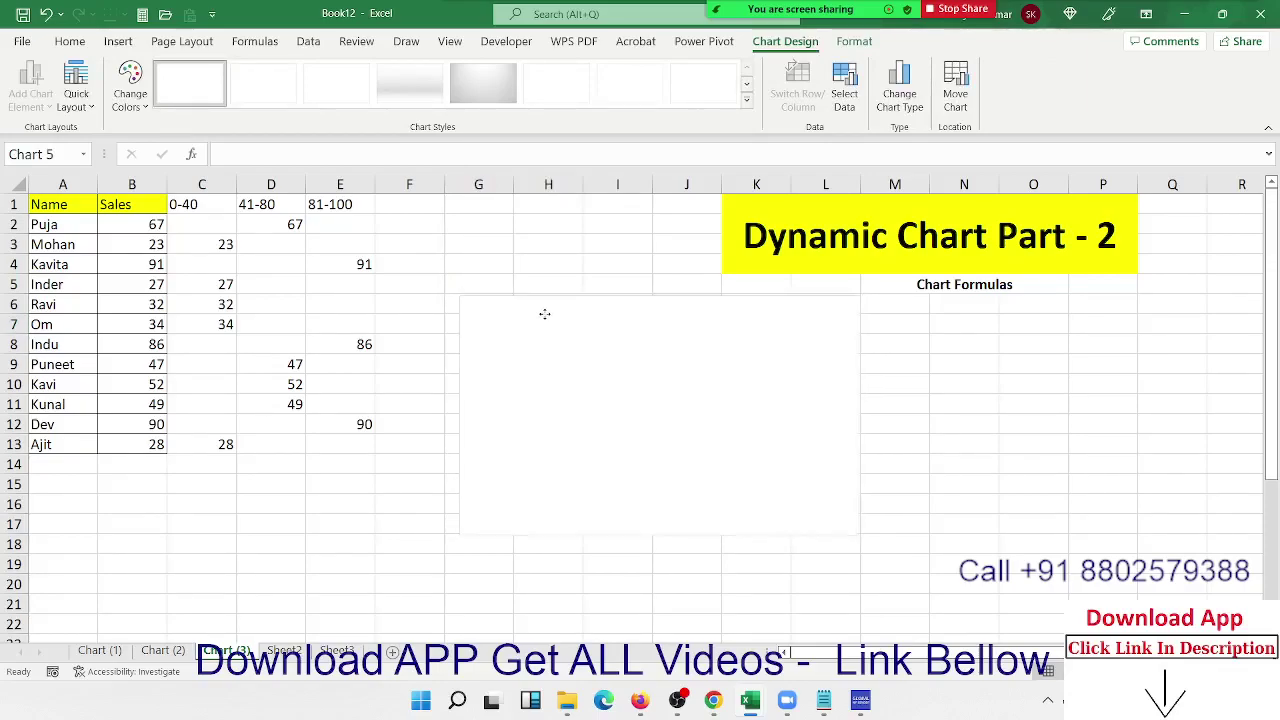
drag(544, 314, 531, 317)
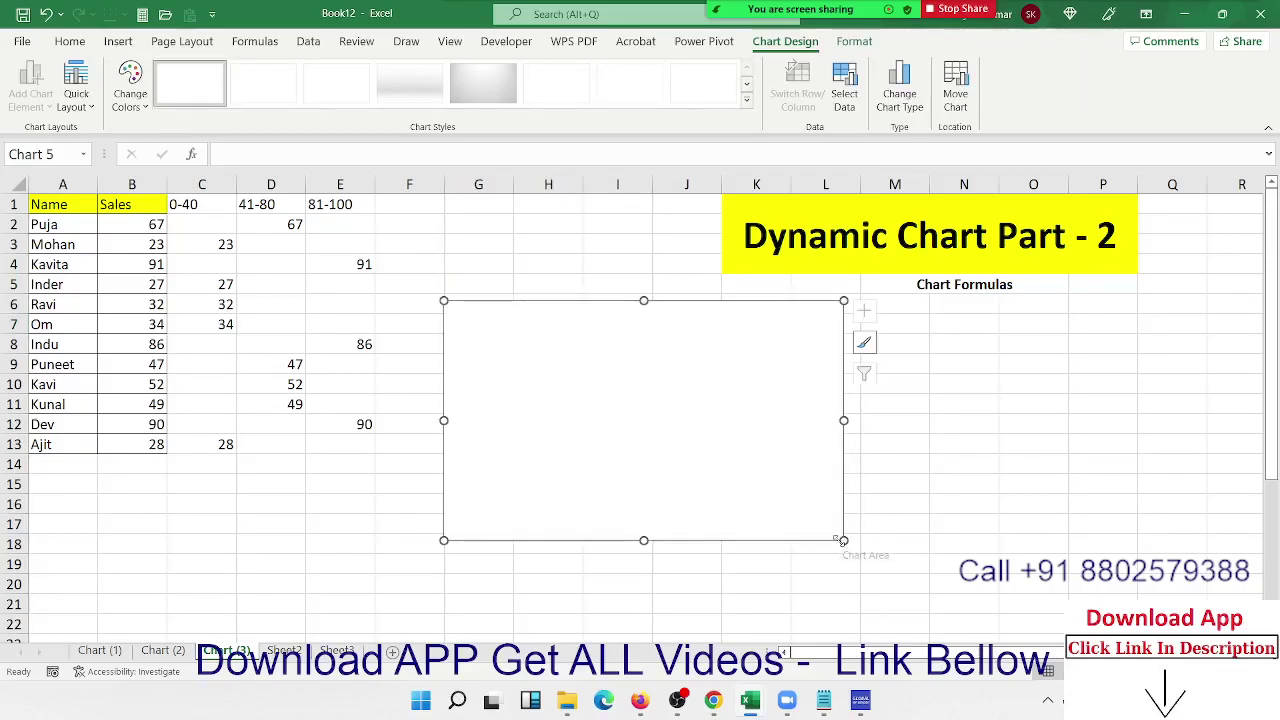
drag(843, 540, 1124, 557)
- Add a chart series named from C1 (0-40) with values from column C
right_click(713, 440)
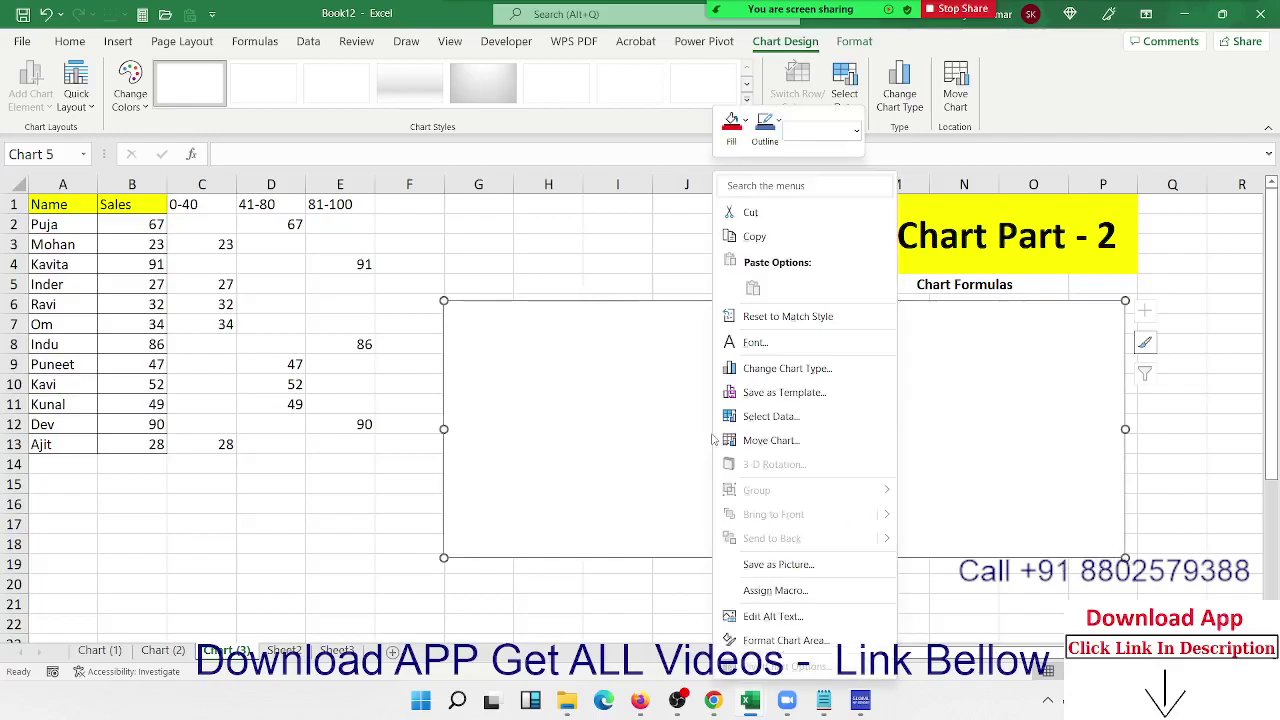
click(819, 426)
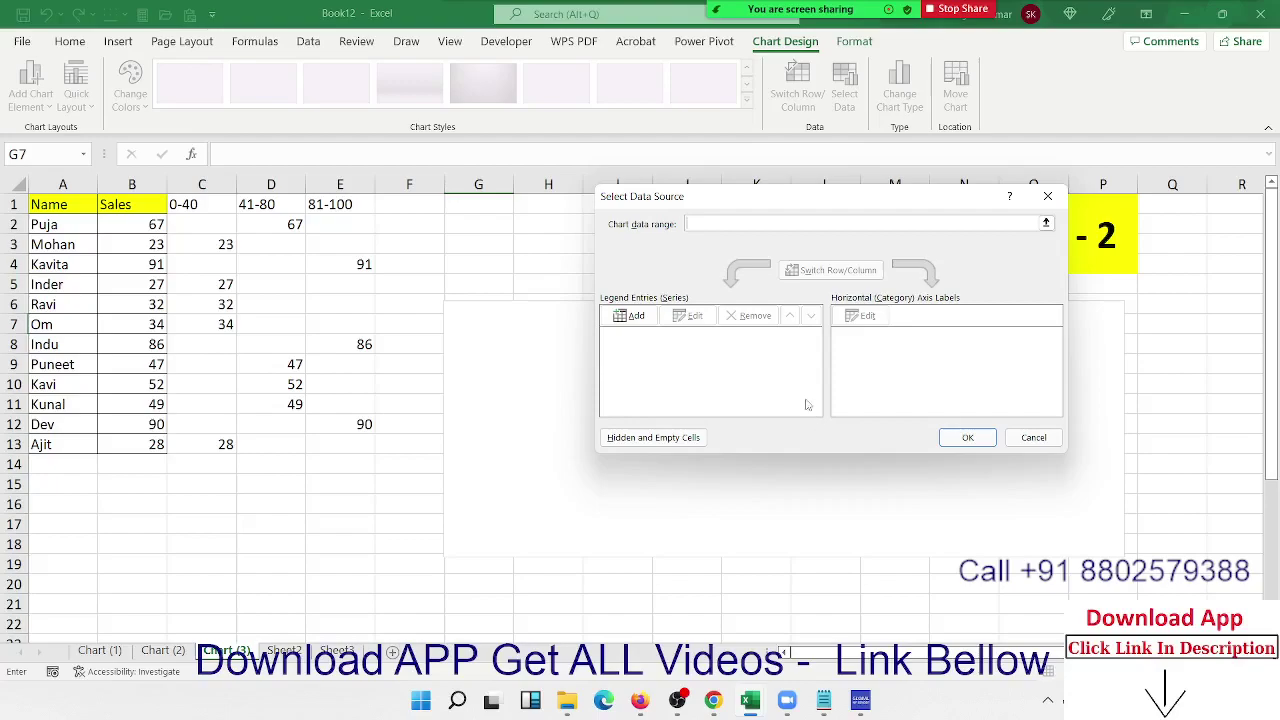
click(638, 317)
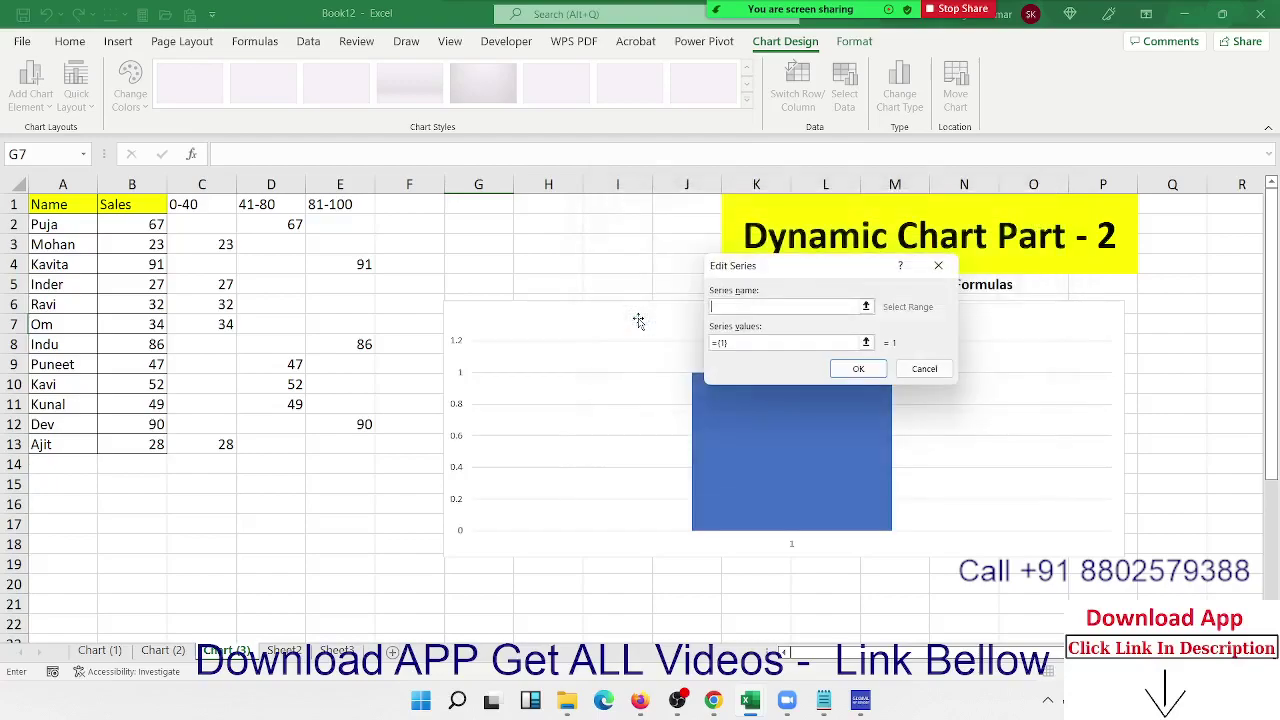
click(200, 204)
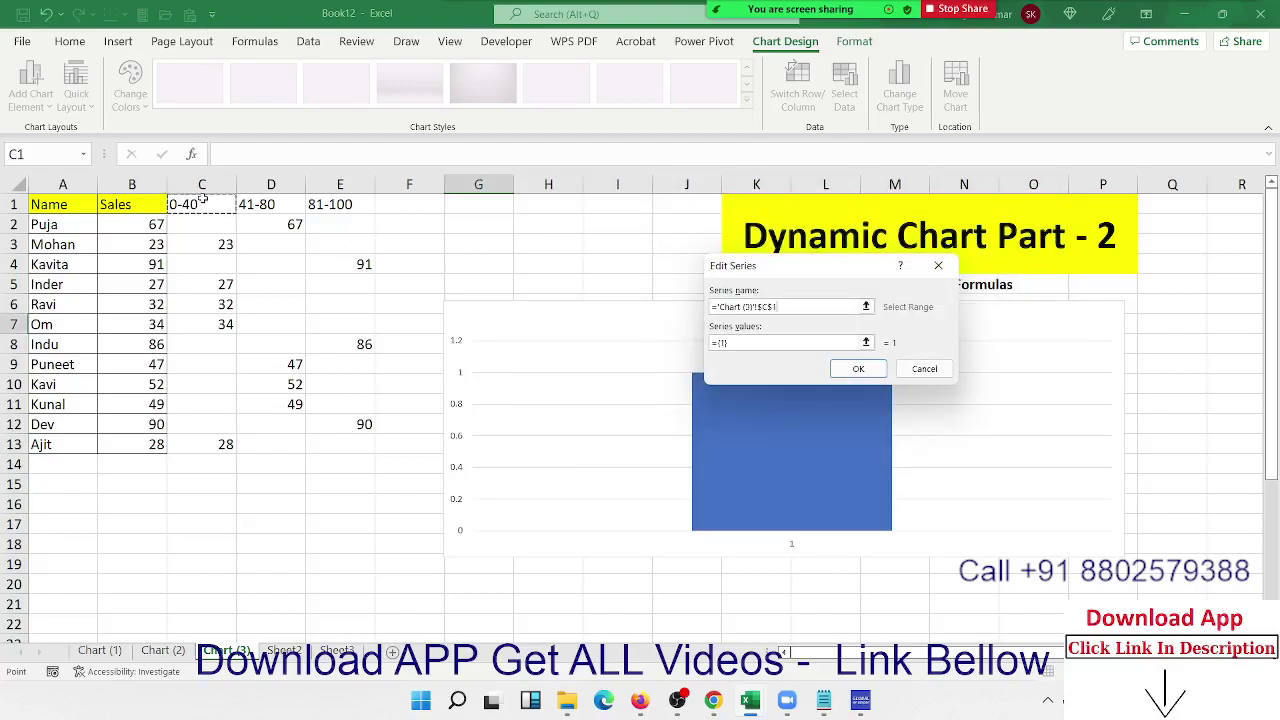
click(750, 343)
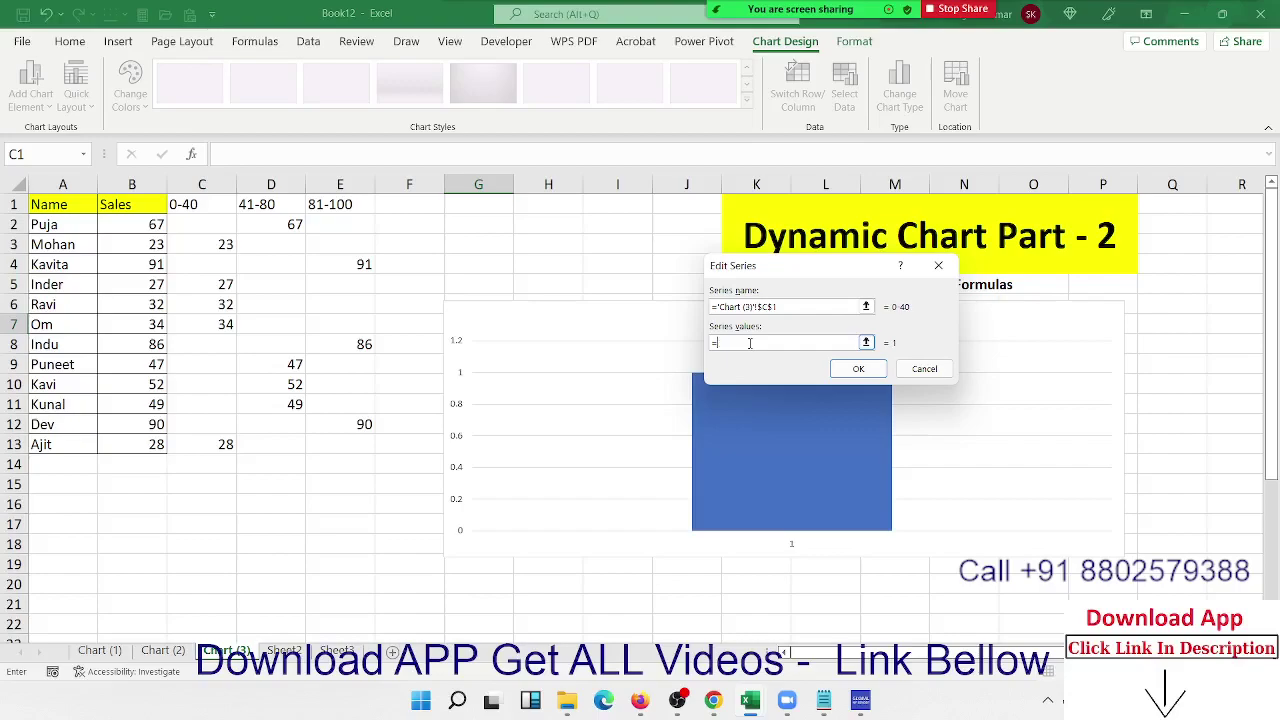
mouse_move(221, 224)
mouse_down()
mouse_move(222, 453)
mouse_move(222, 440)
mouse_up()
click(858, 368)
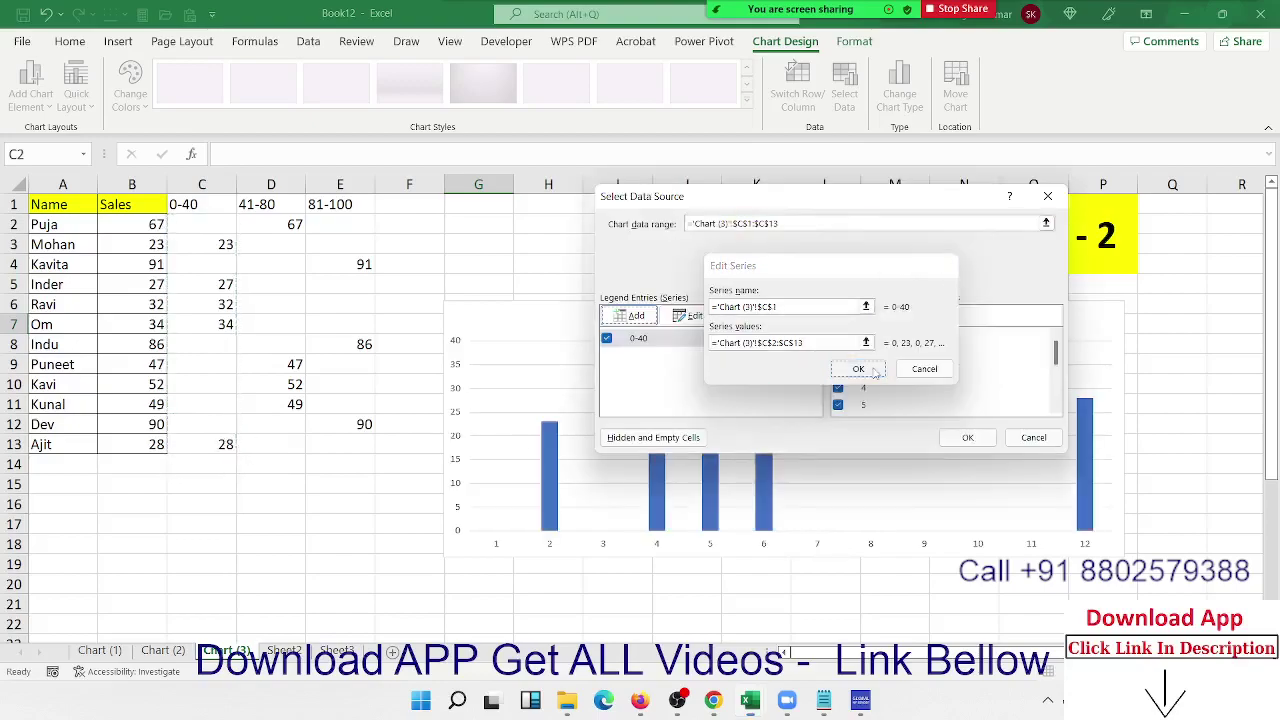
click(618, 314)
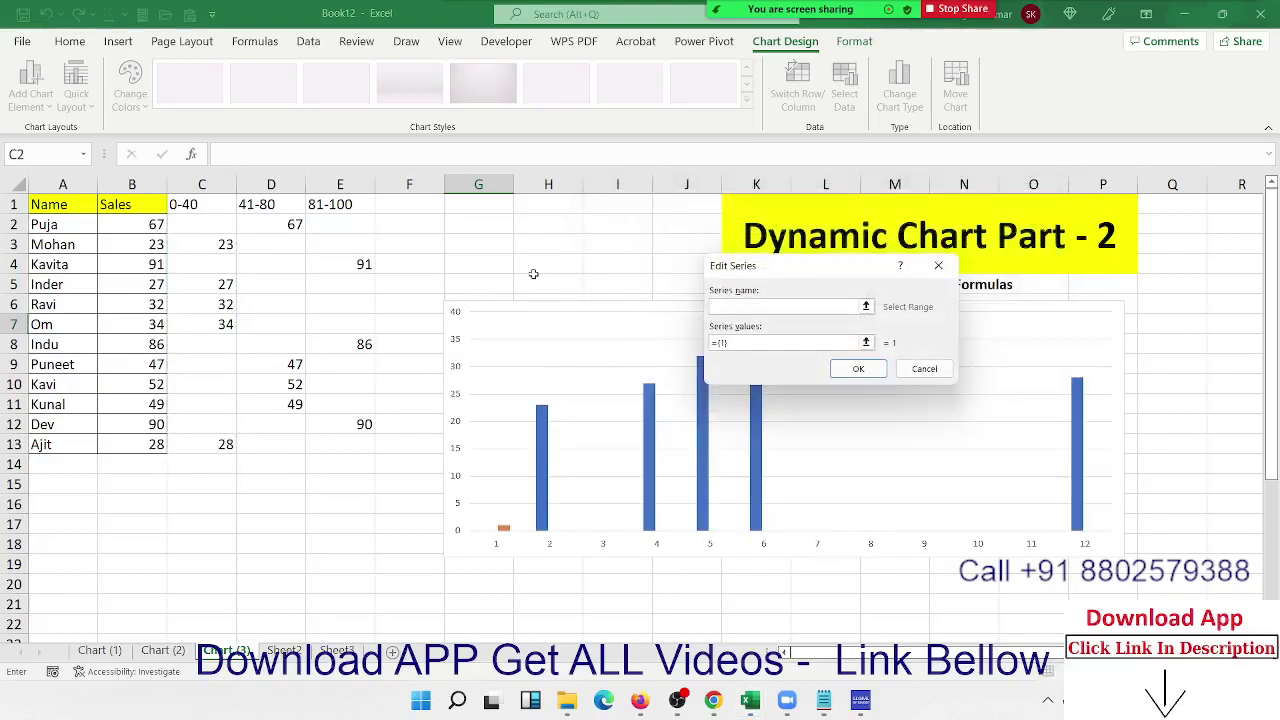
- Add the 41-80 series, named from D1 with values D2:D13
click(266, 206)
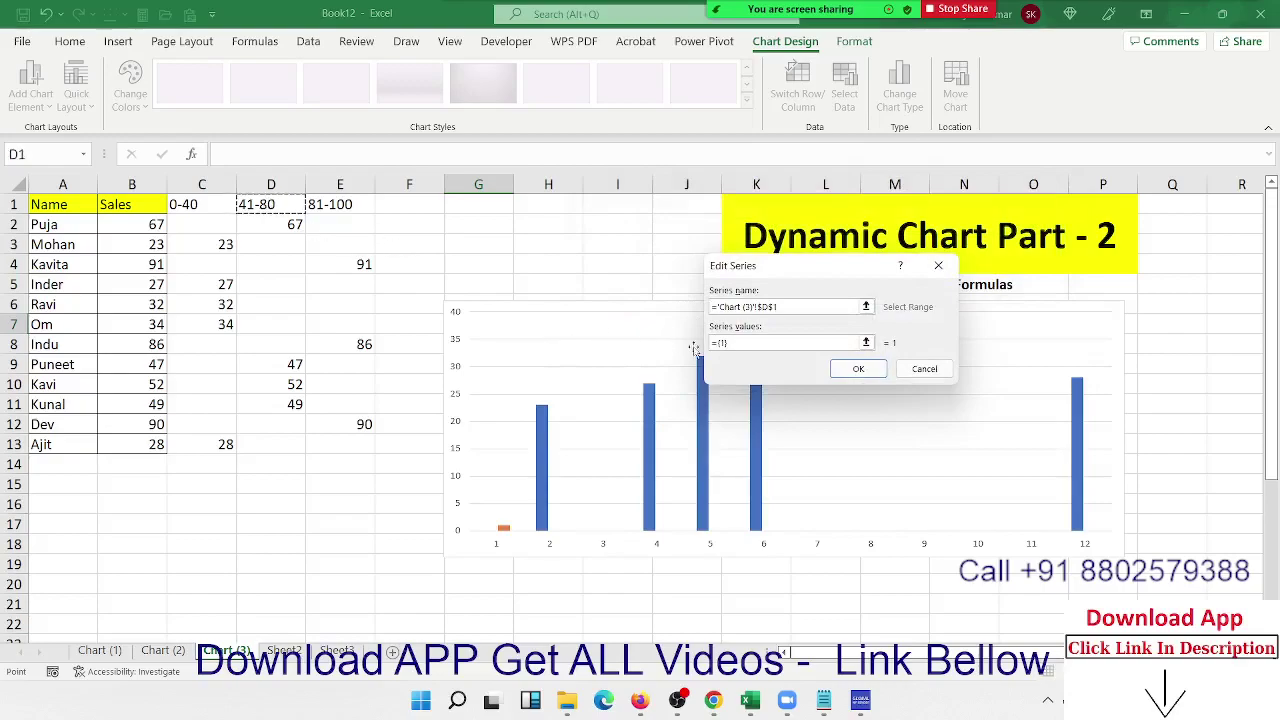
click(772, 344)
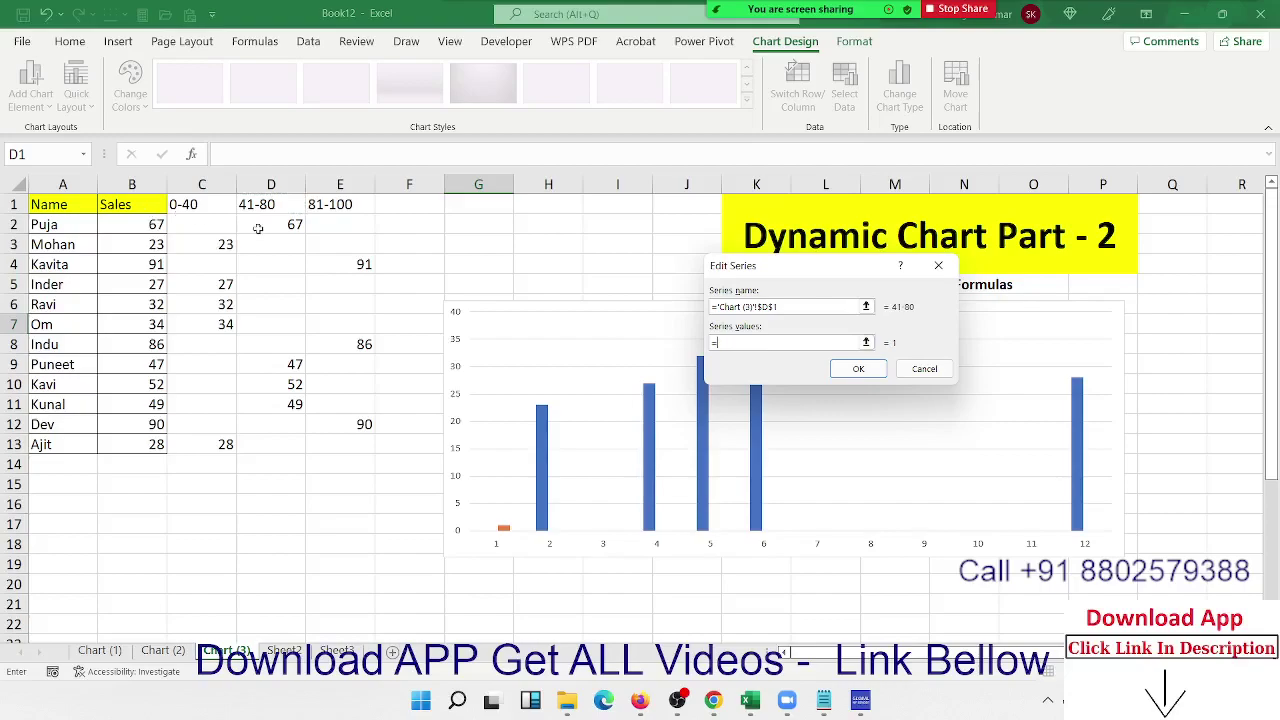
drag(263, 226, 268, 444)
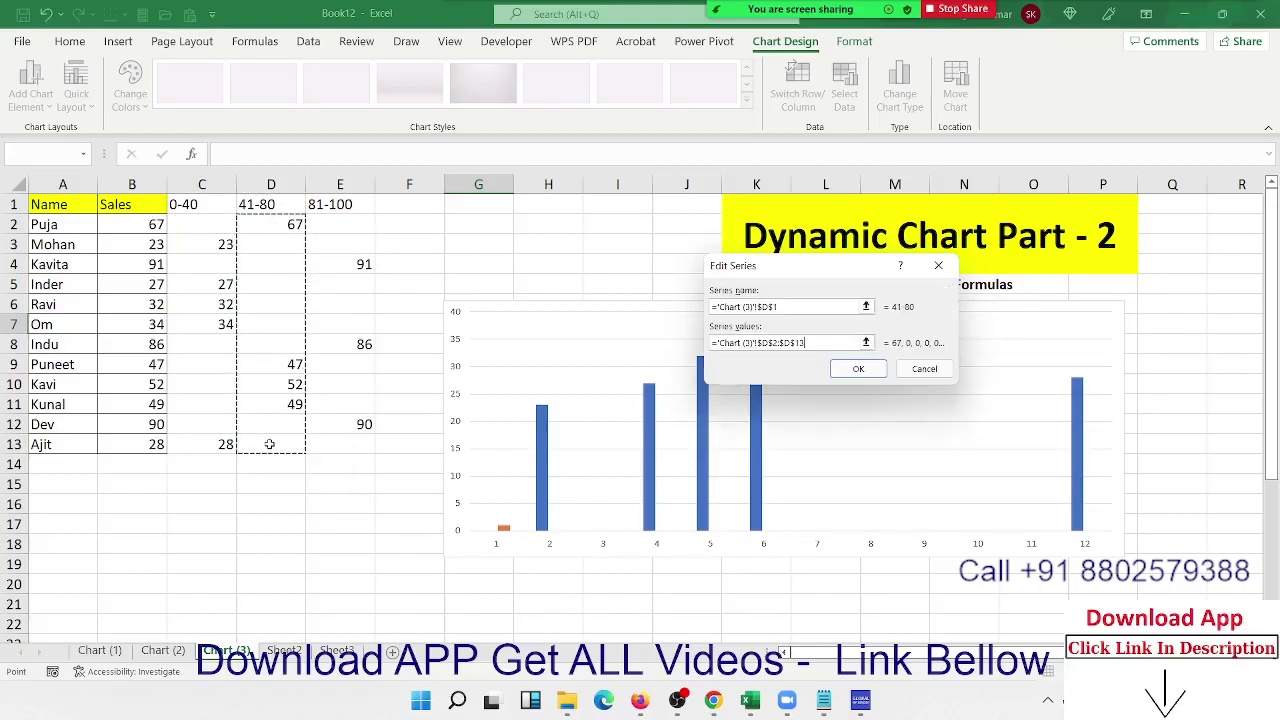
click(858, 368)
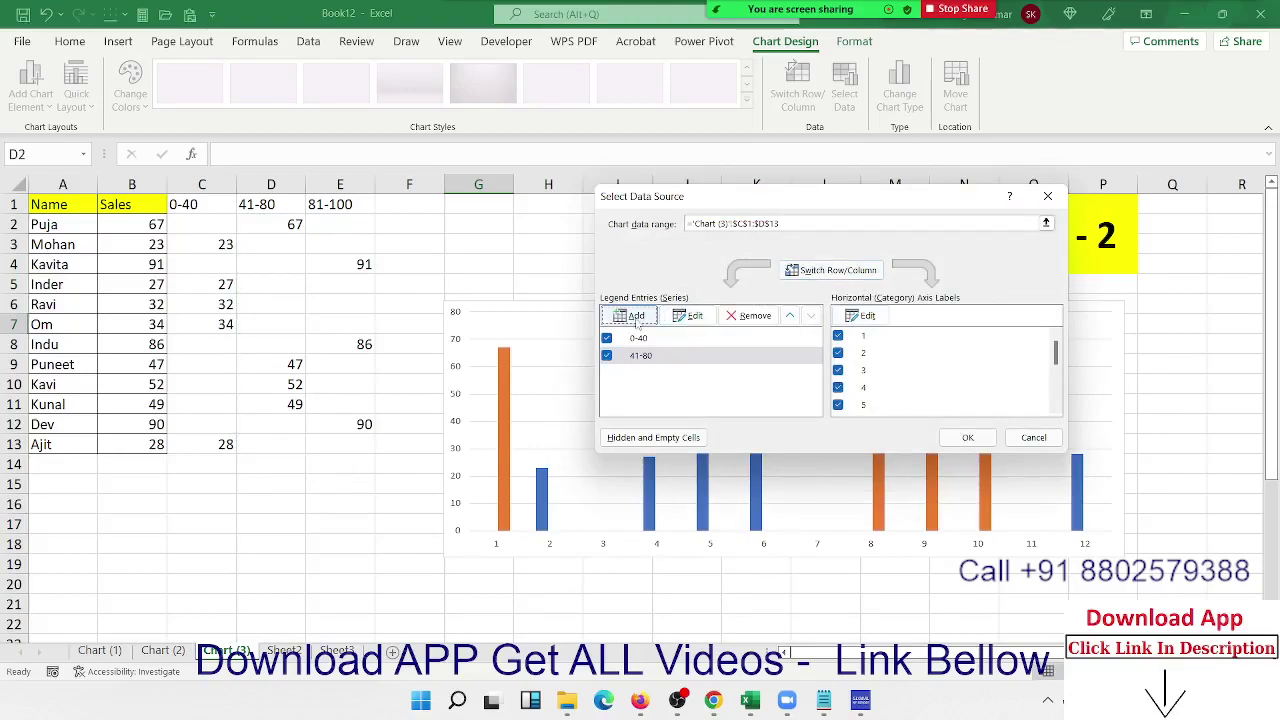
click(633, 315)
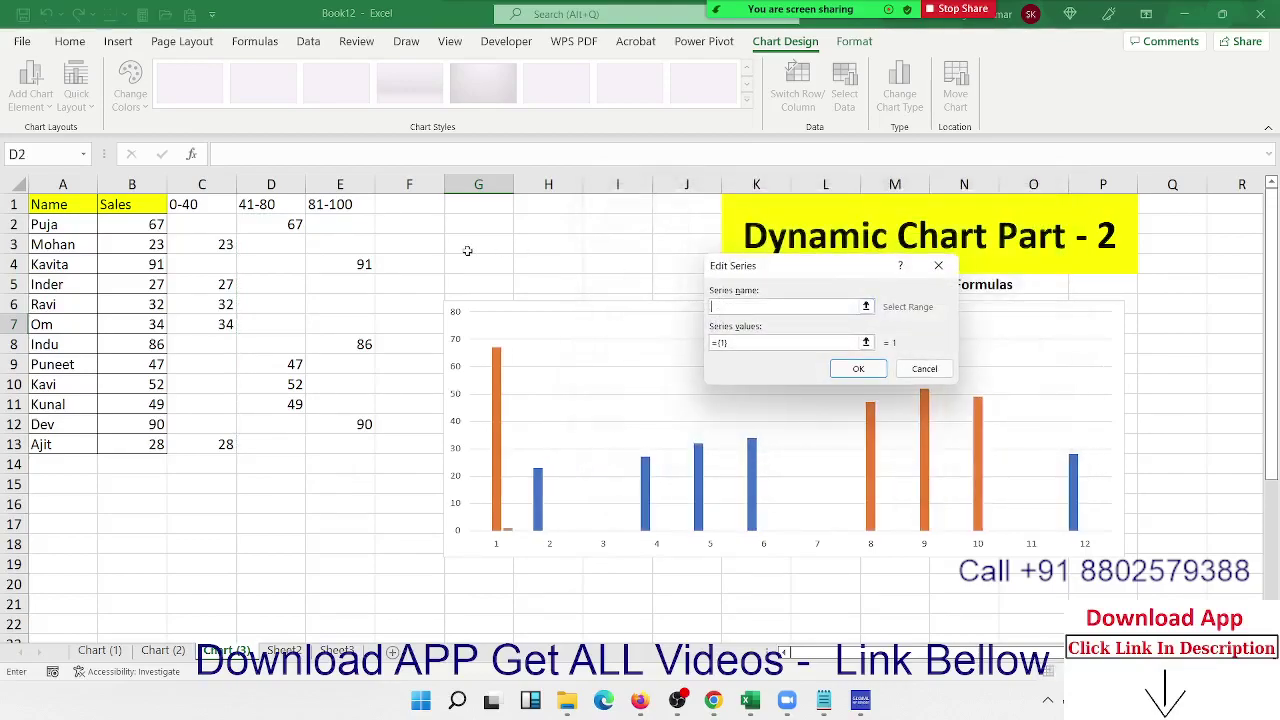
- Add the 81-100 series, named from E1 with values E2:E13
click(352, 205)
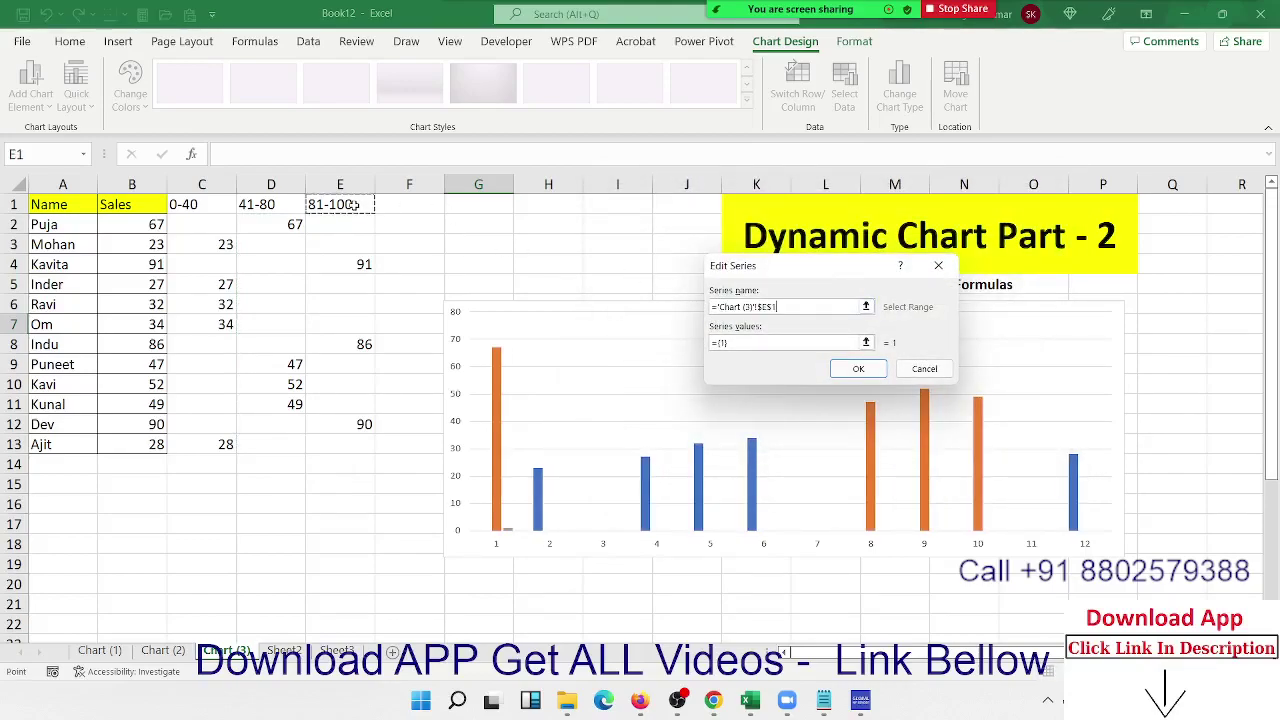
click(733, 344)
key(BackSpace)
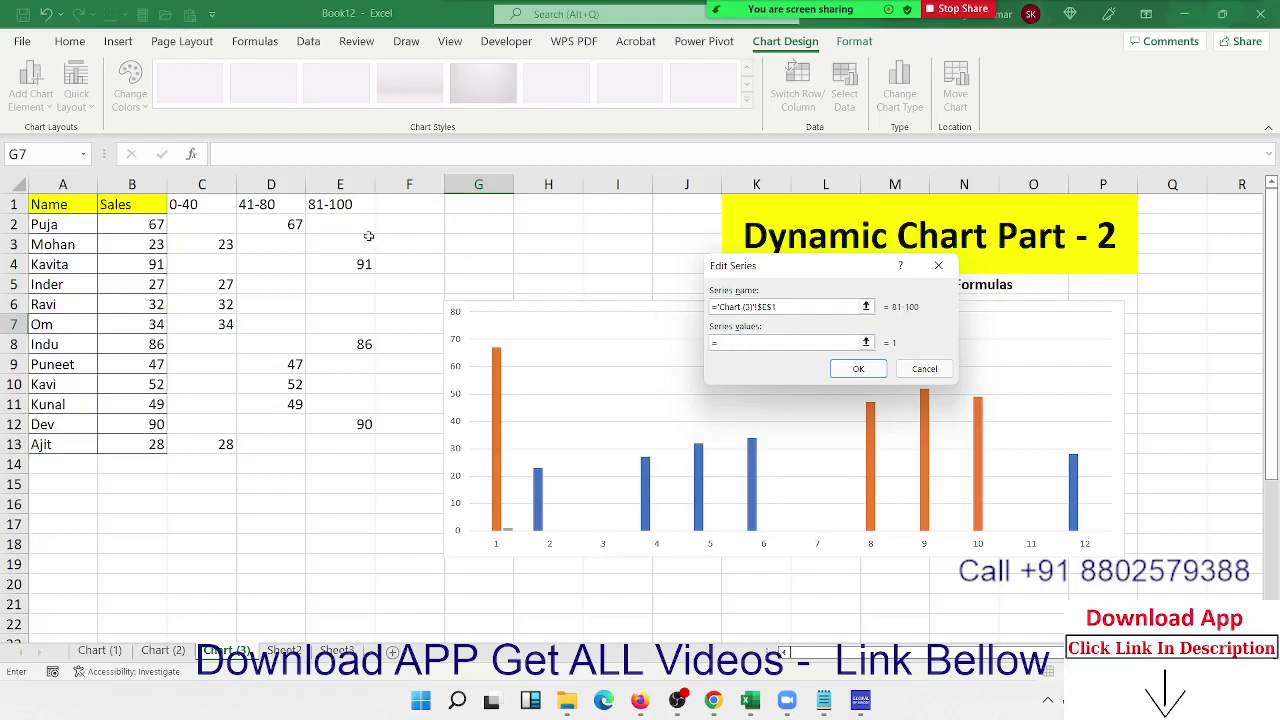
drag(354, 226, 354, 441)
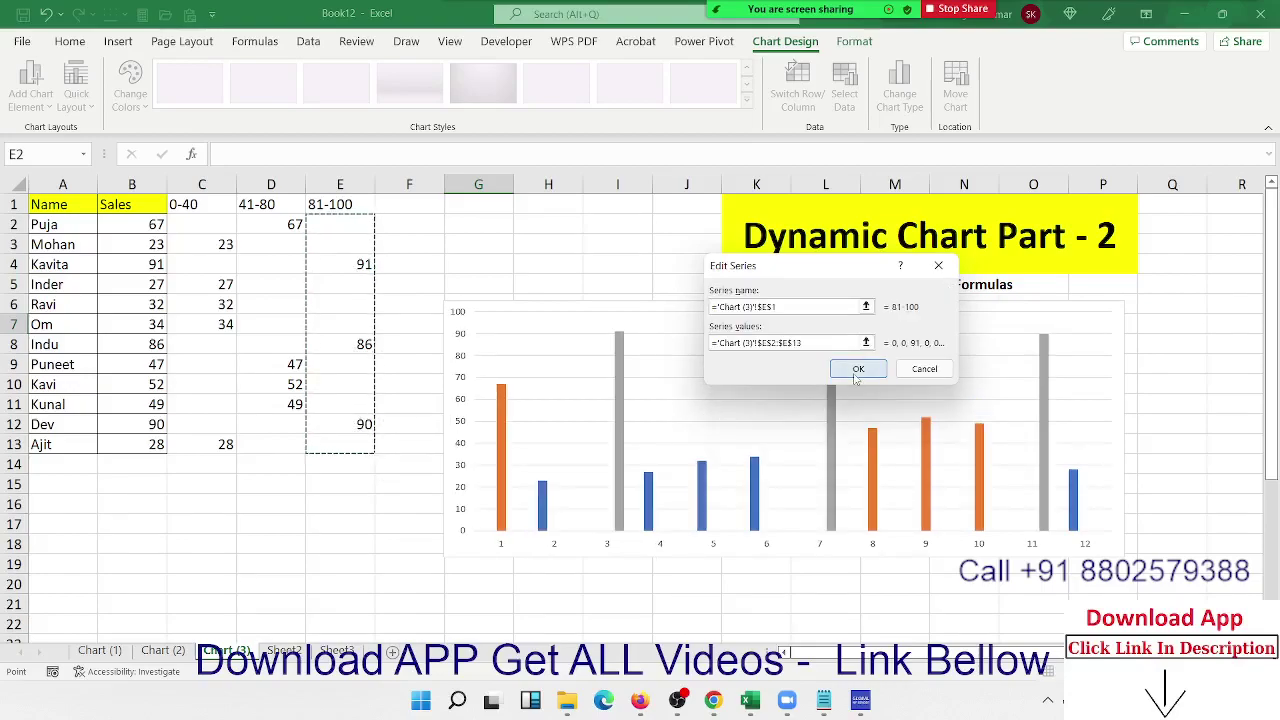
click(856, 372)
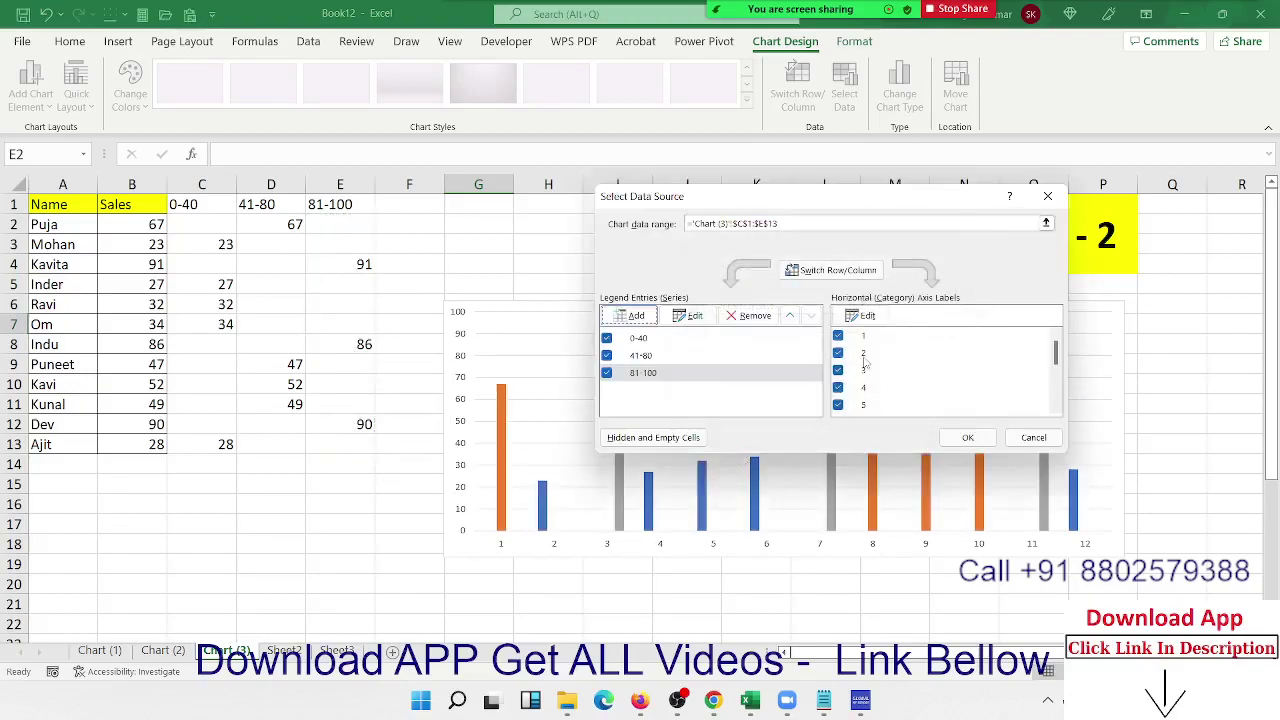
click(860, 315)
- Use the names in A2:A13 as the horizontal axis labels and apply the changes
drag(85, 228, 80, 447)
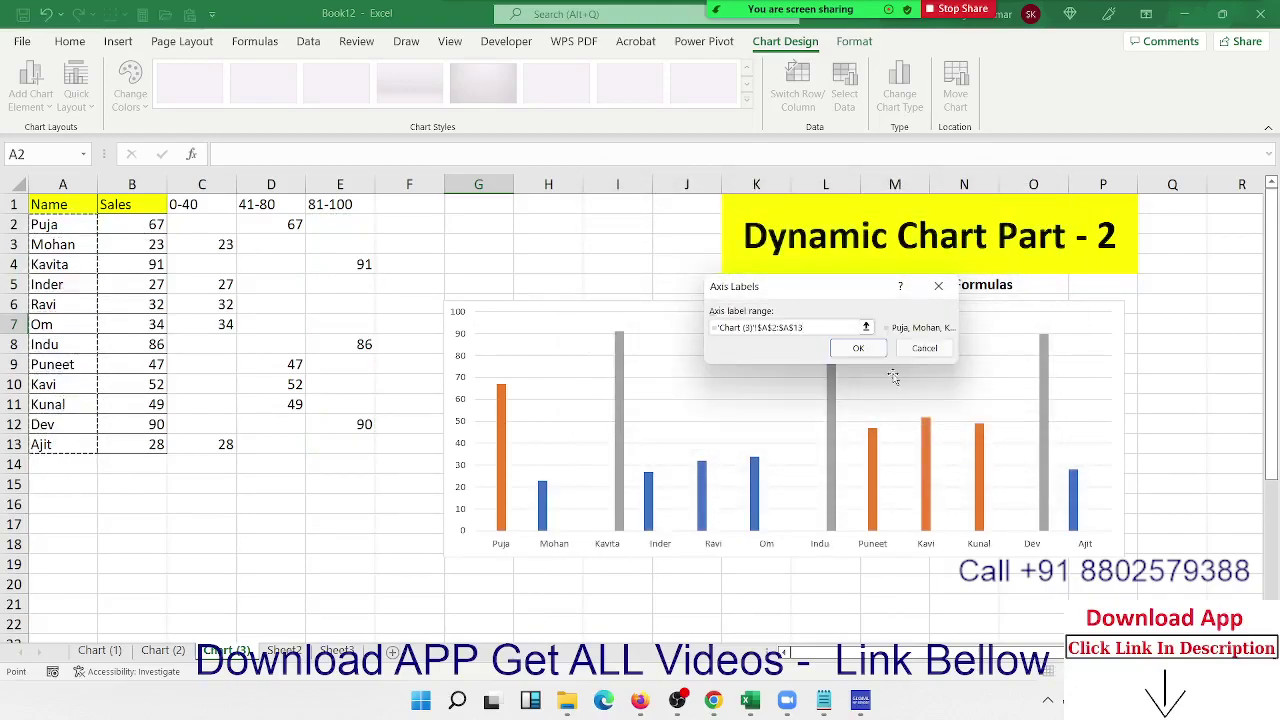
click(858, 348)
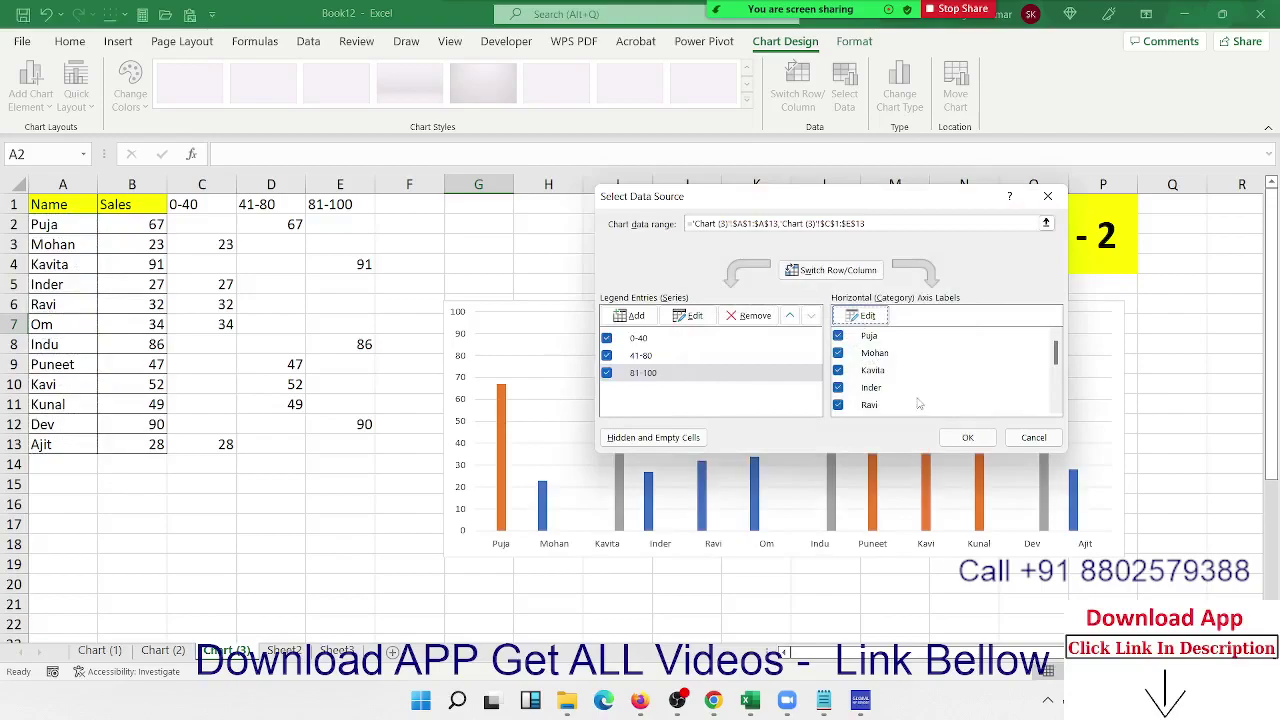
click(967, 437)
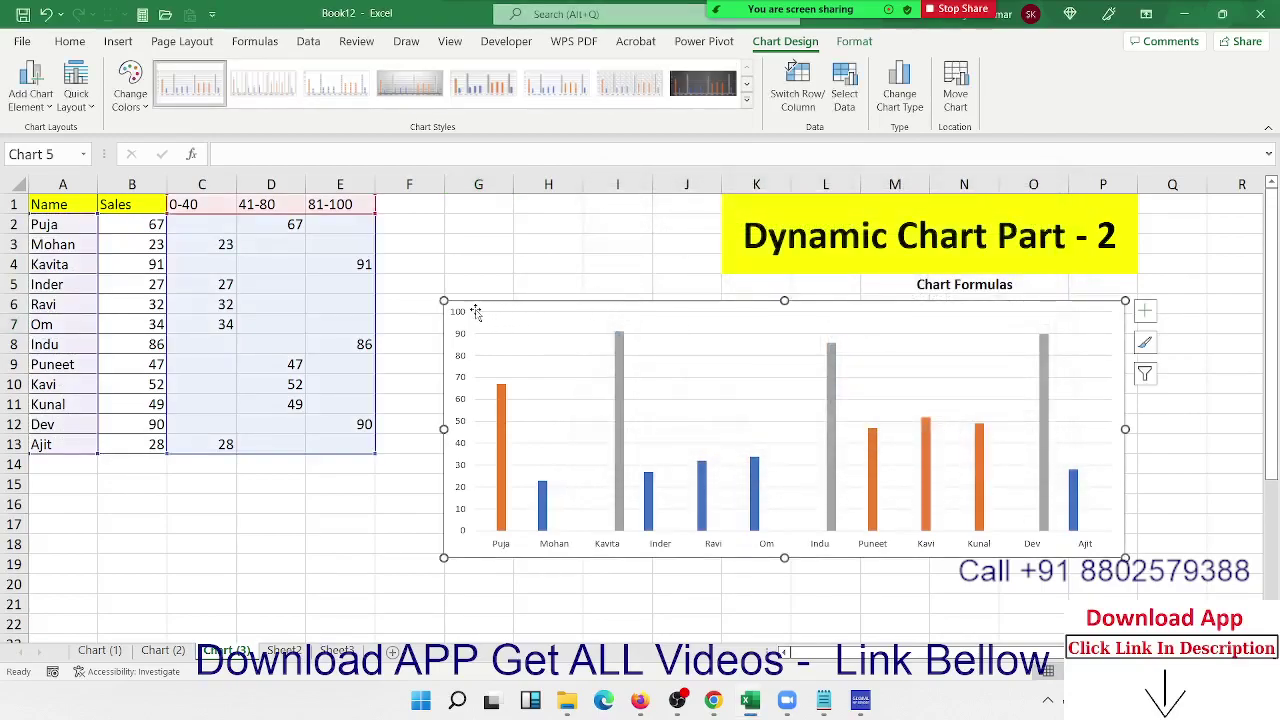
click(620, 380)
- Set the data series gap width to 39% and series overlap to 92%
right_click(620, 378)
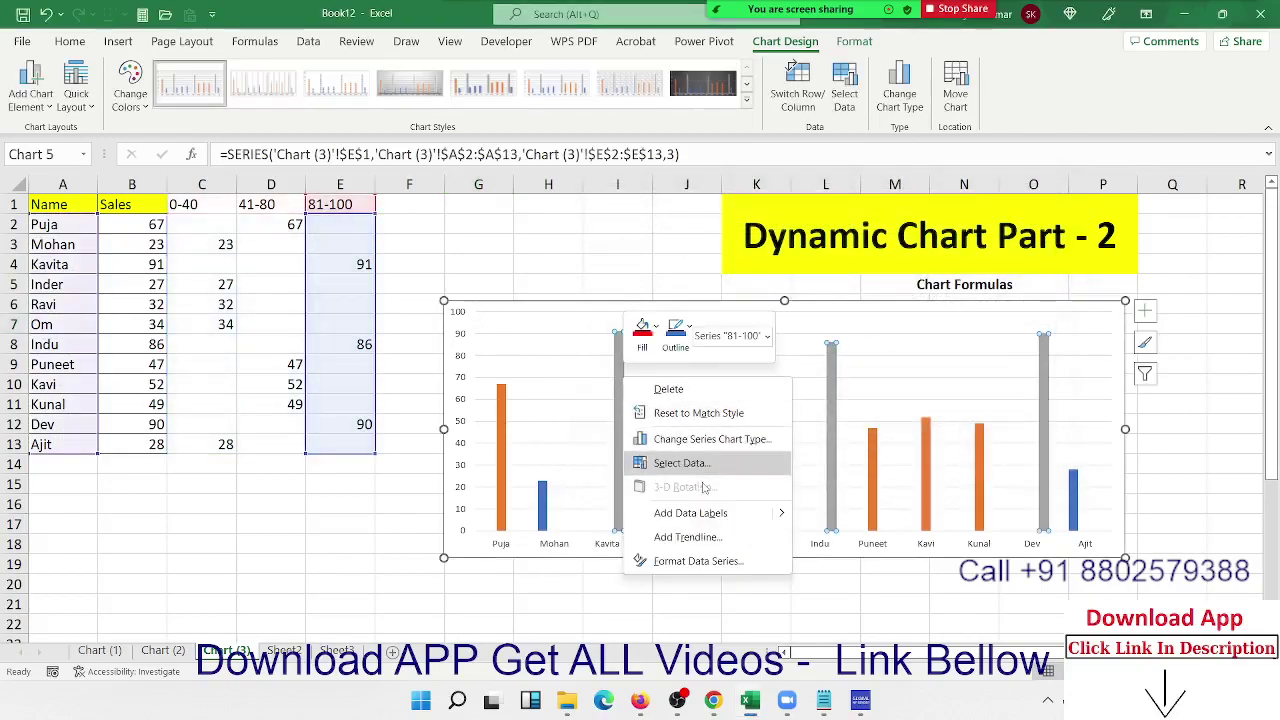
click(716, 565)
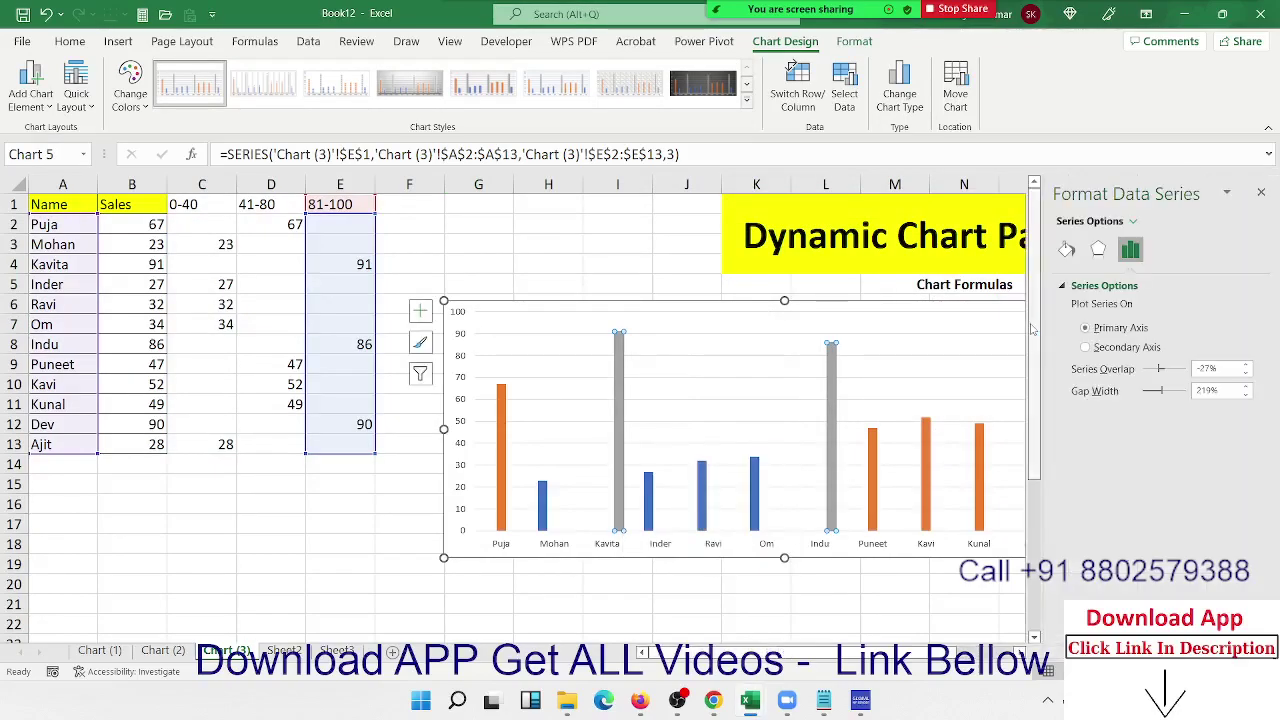
click(1148, 396)
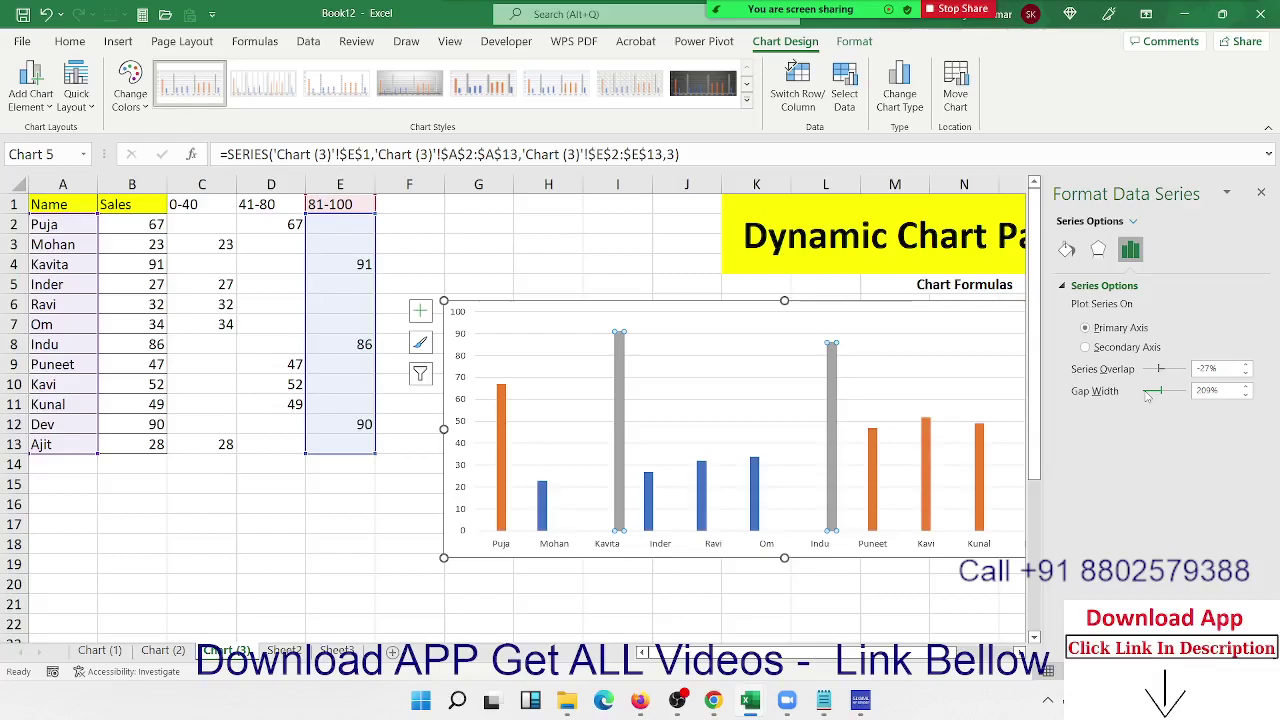
click(1148, 396)
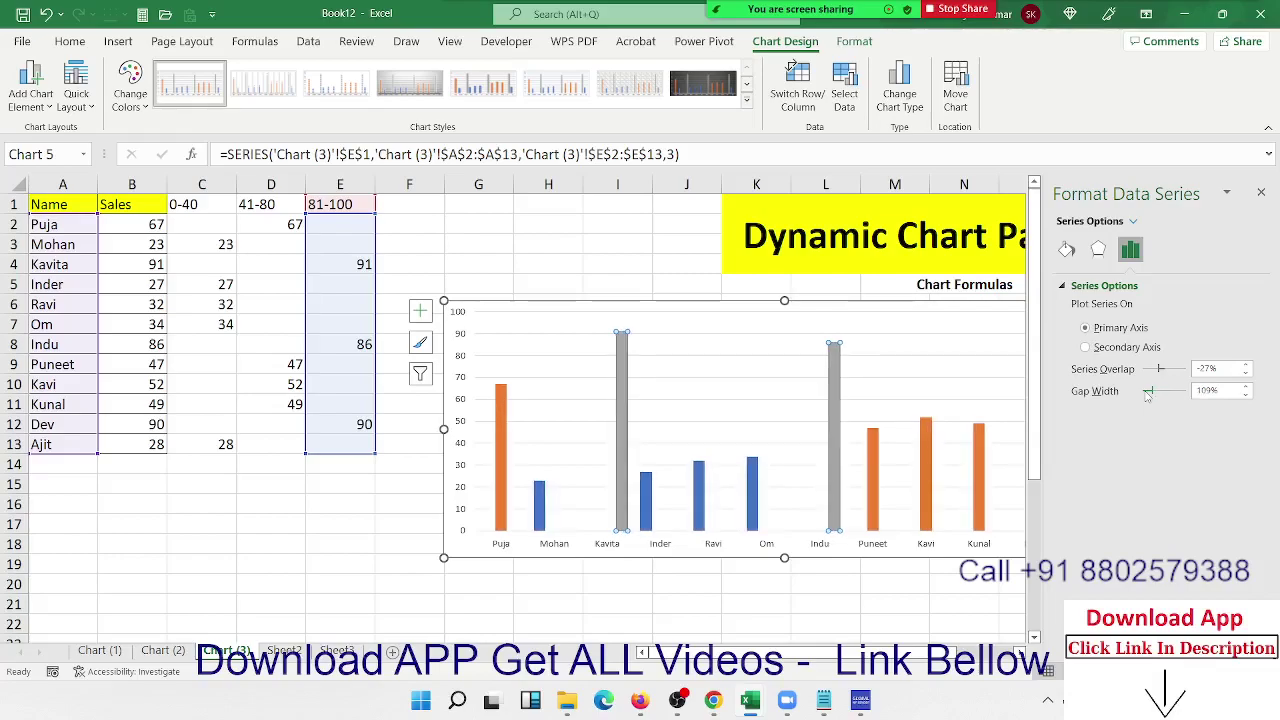
click(1148, 396)
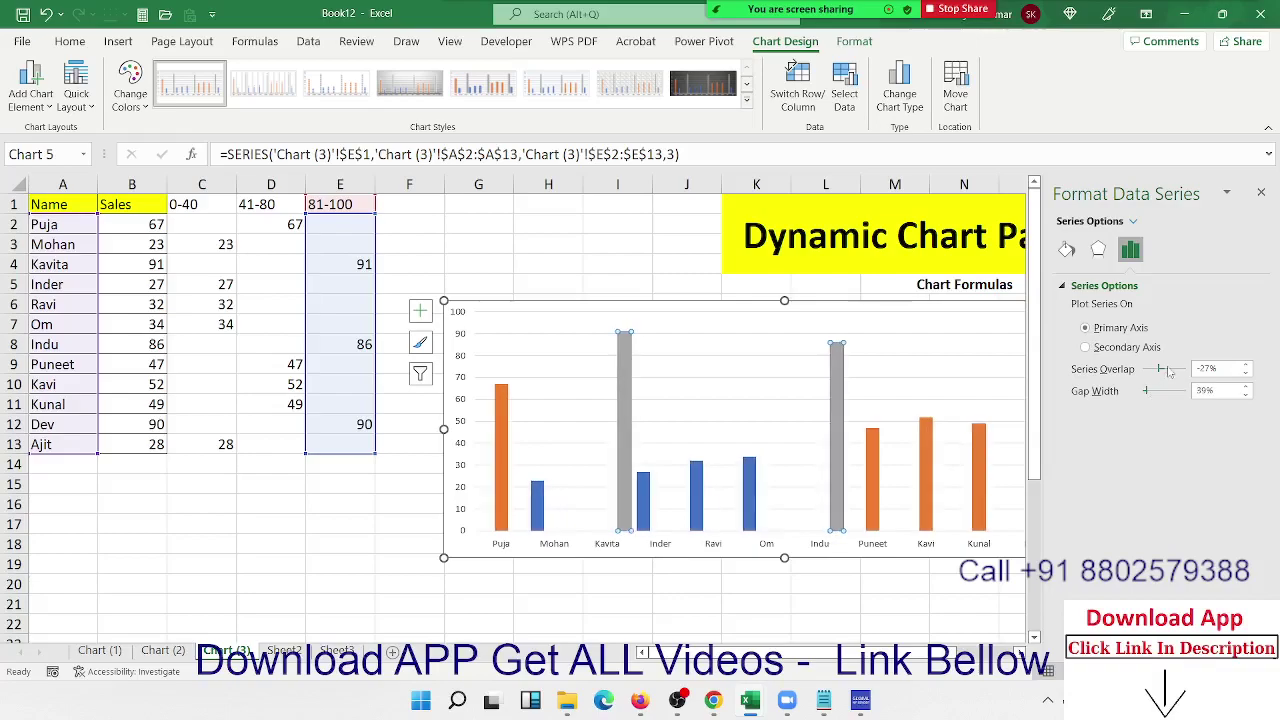
click(1169, 371)
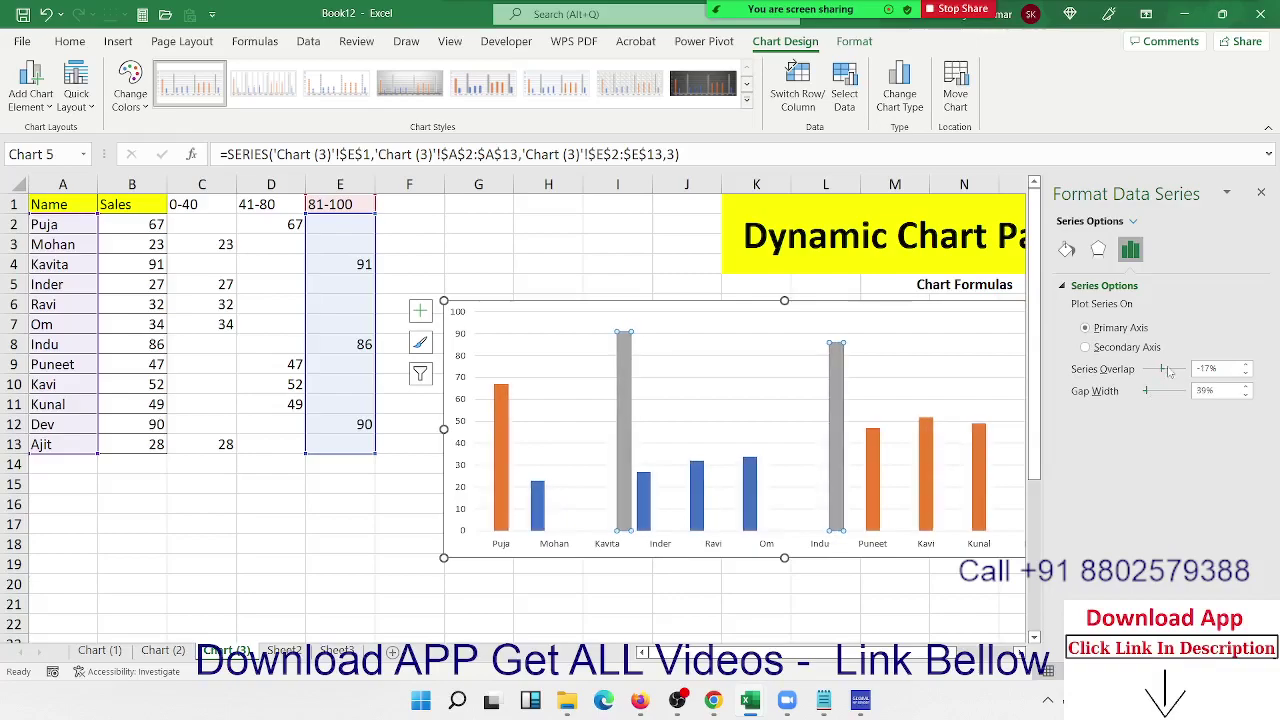
click(1143, 377)
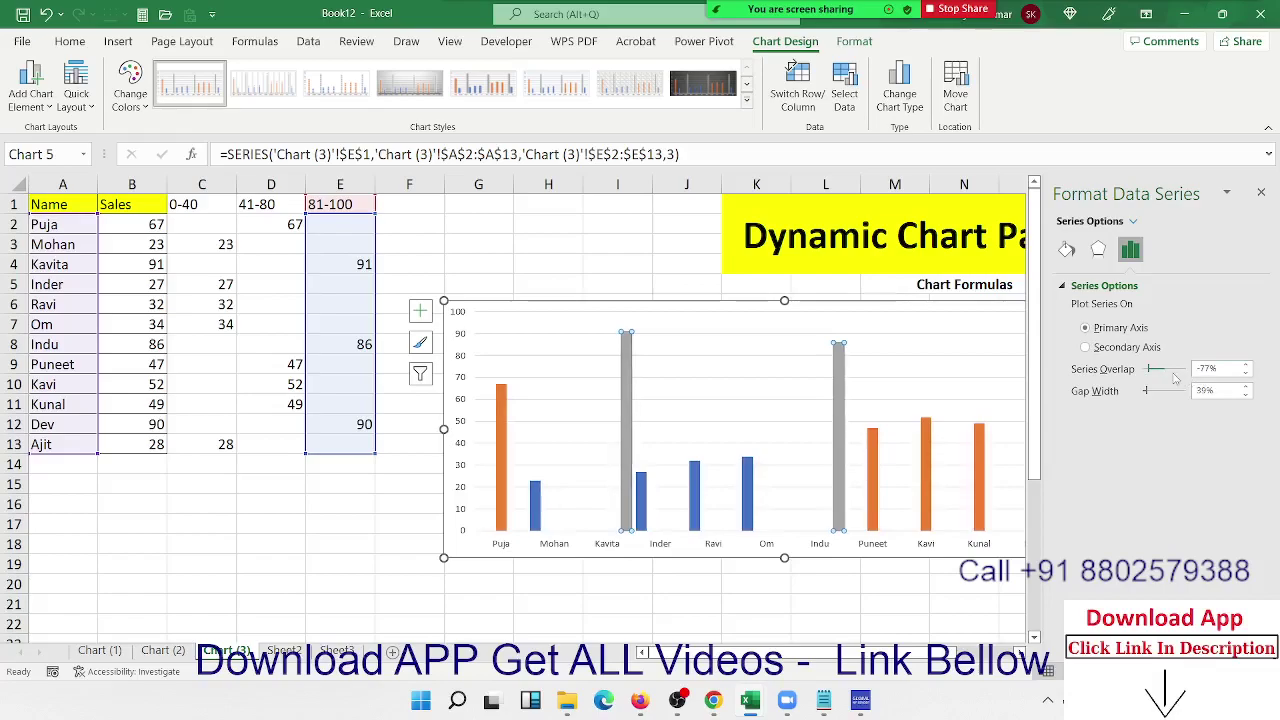
drag(1152, 371, 1184, 372)
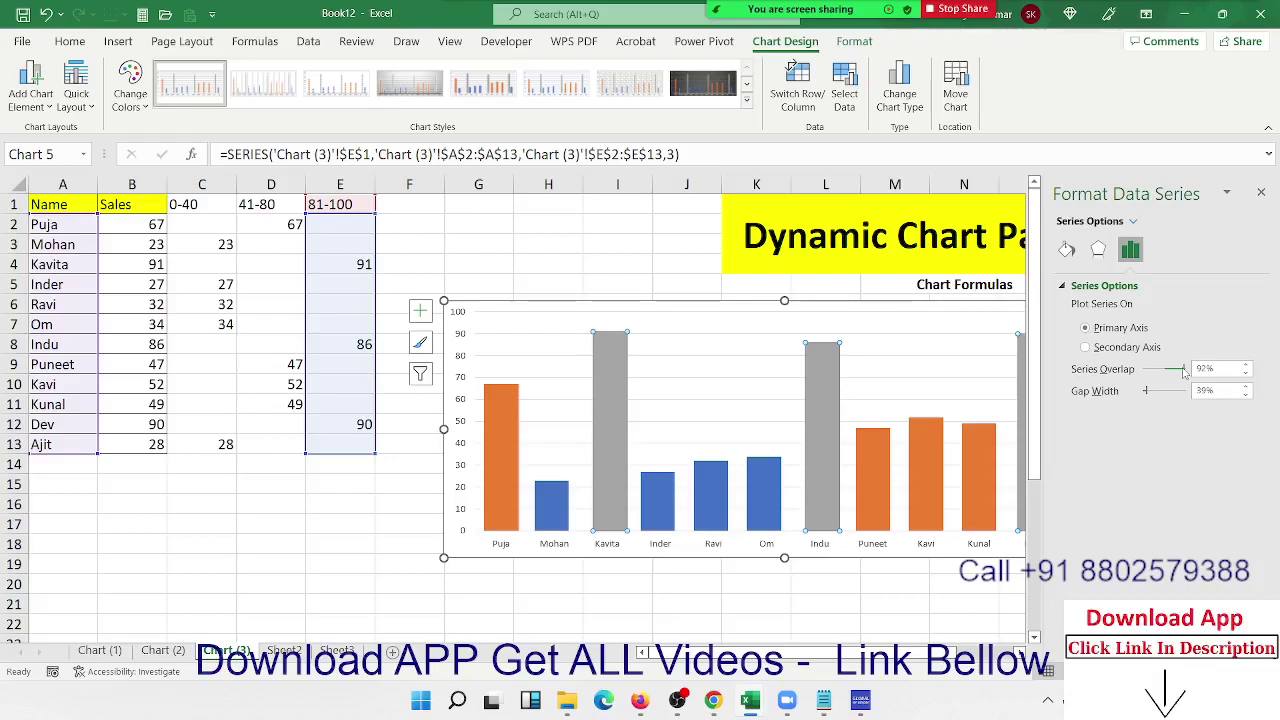
click(1261, 192)
- Change the blue 0-40 bars to red with Home Fill Color, leaving 41-80 orange
click(508, 418)
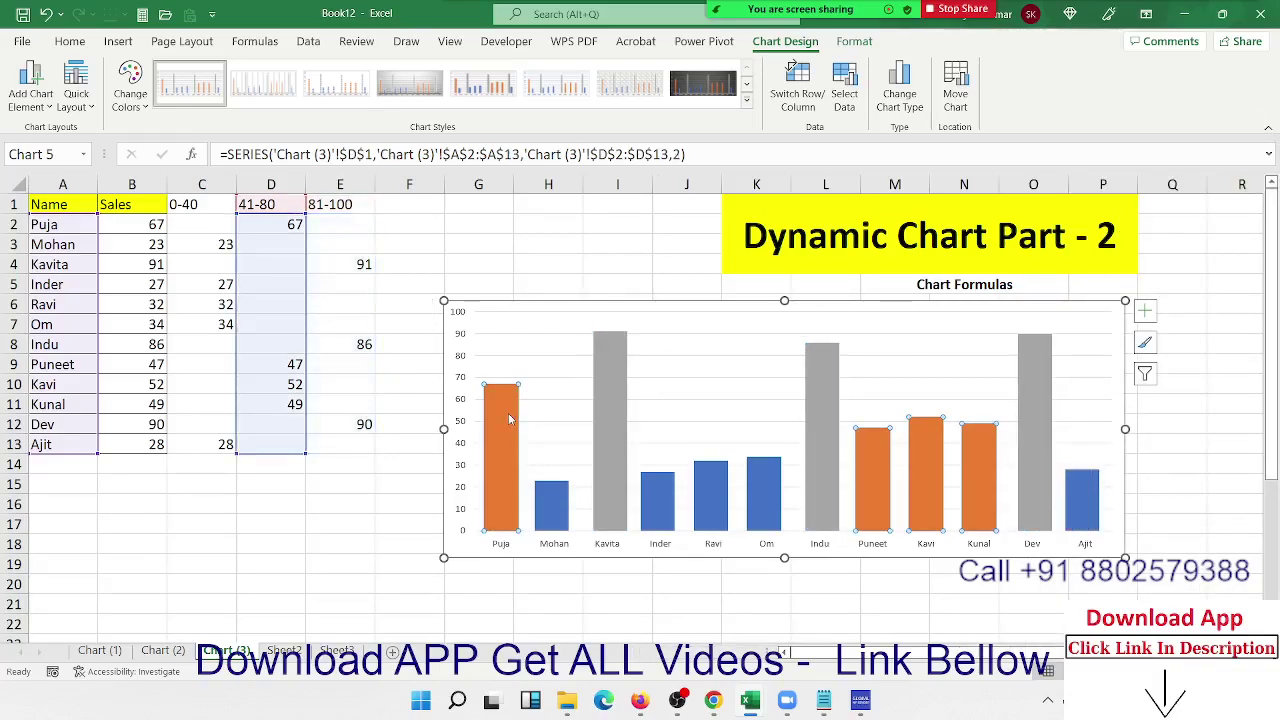
click(552, 509)
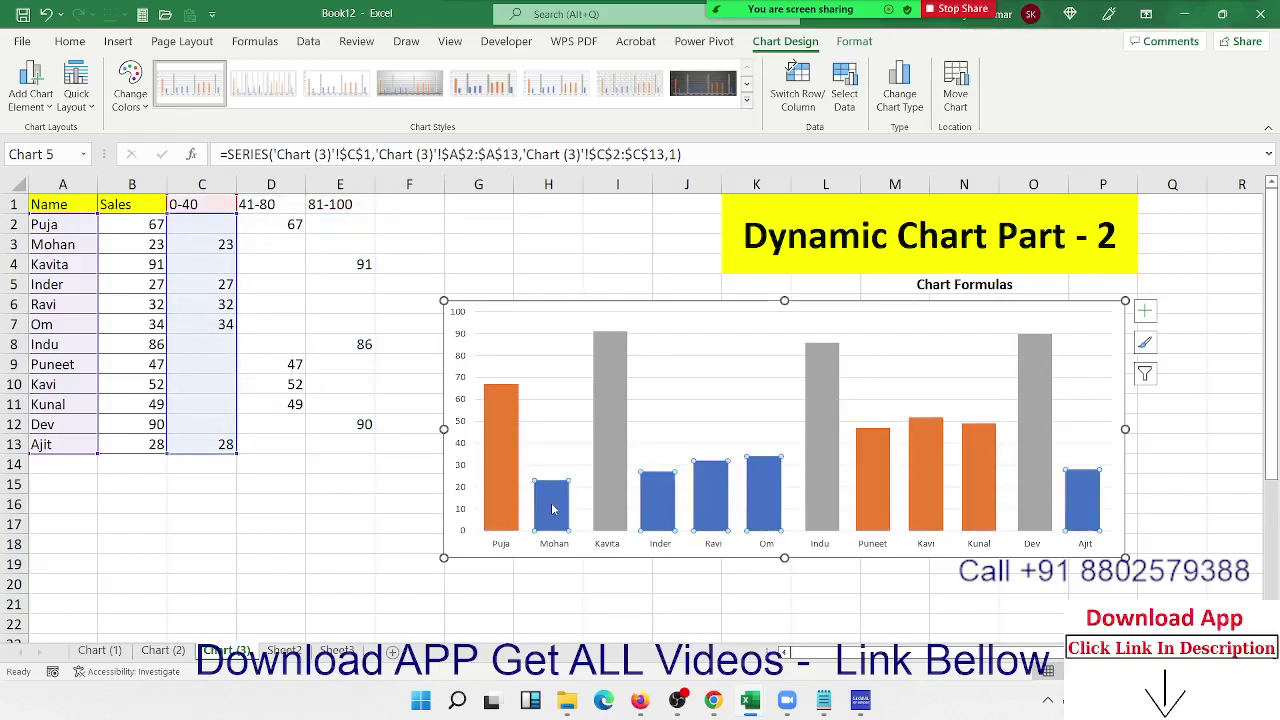
click(70, 41)
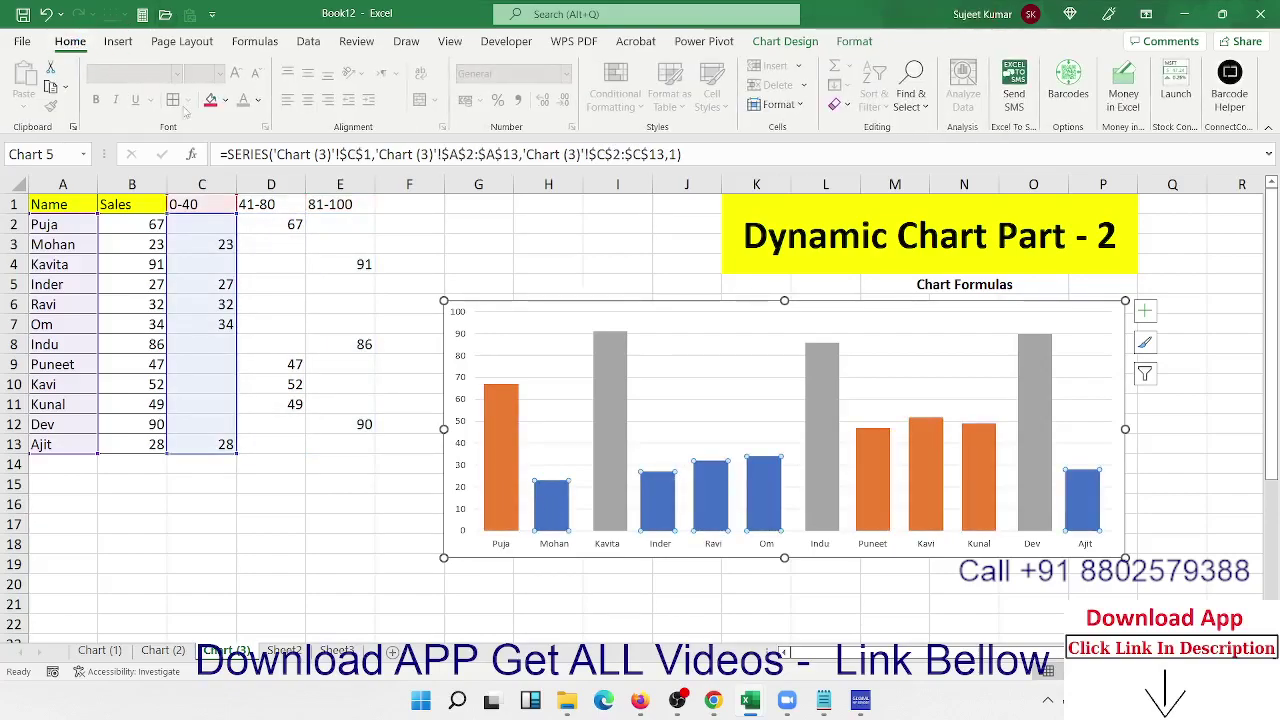
click(210, 100)
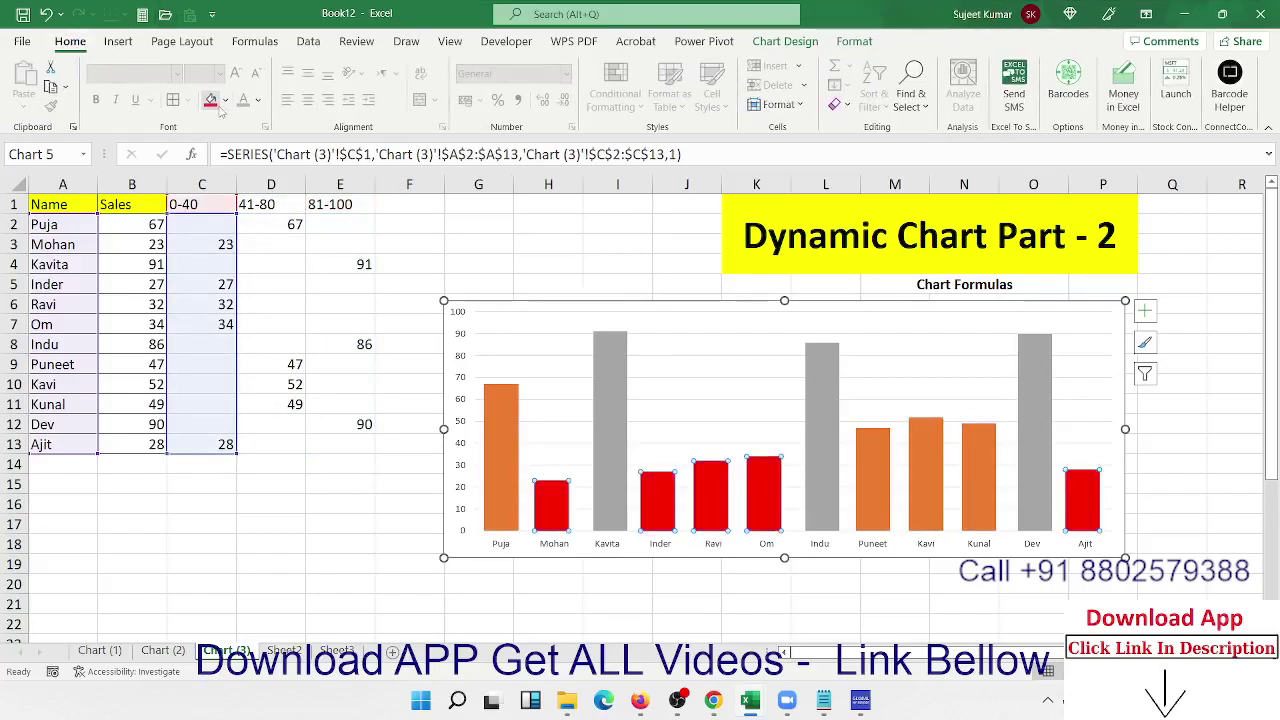
click(510, 415)
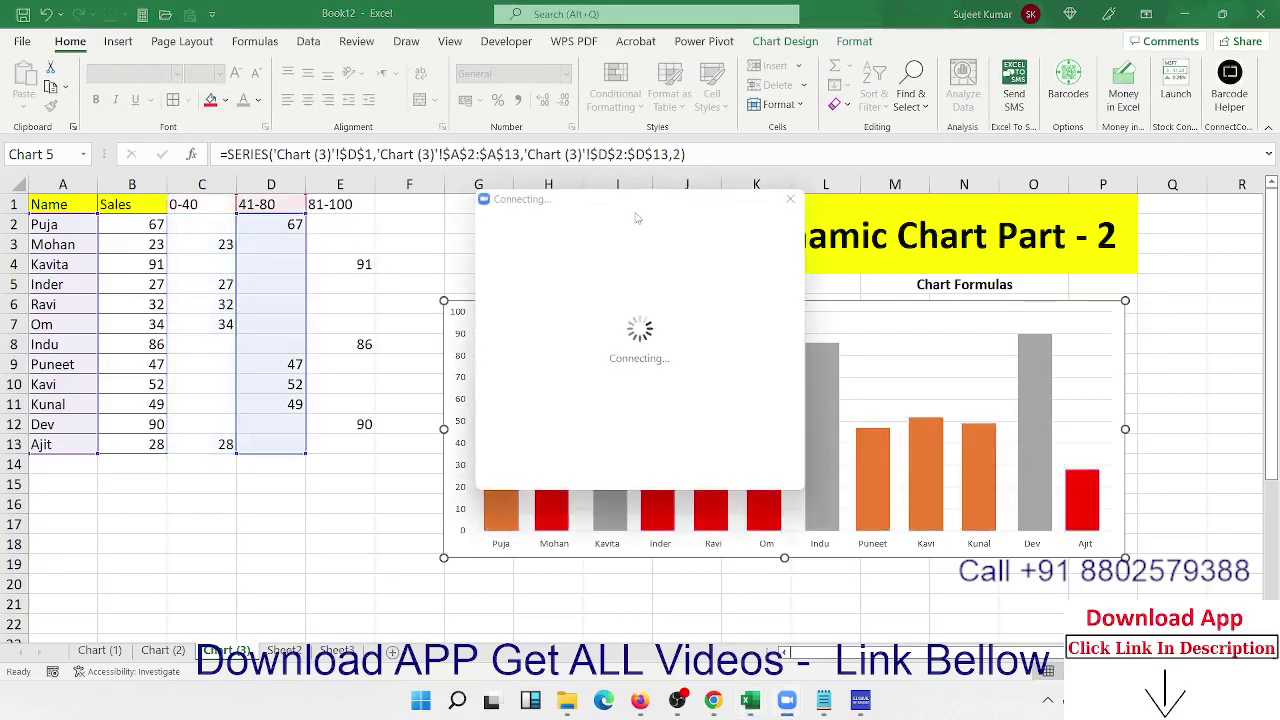